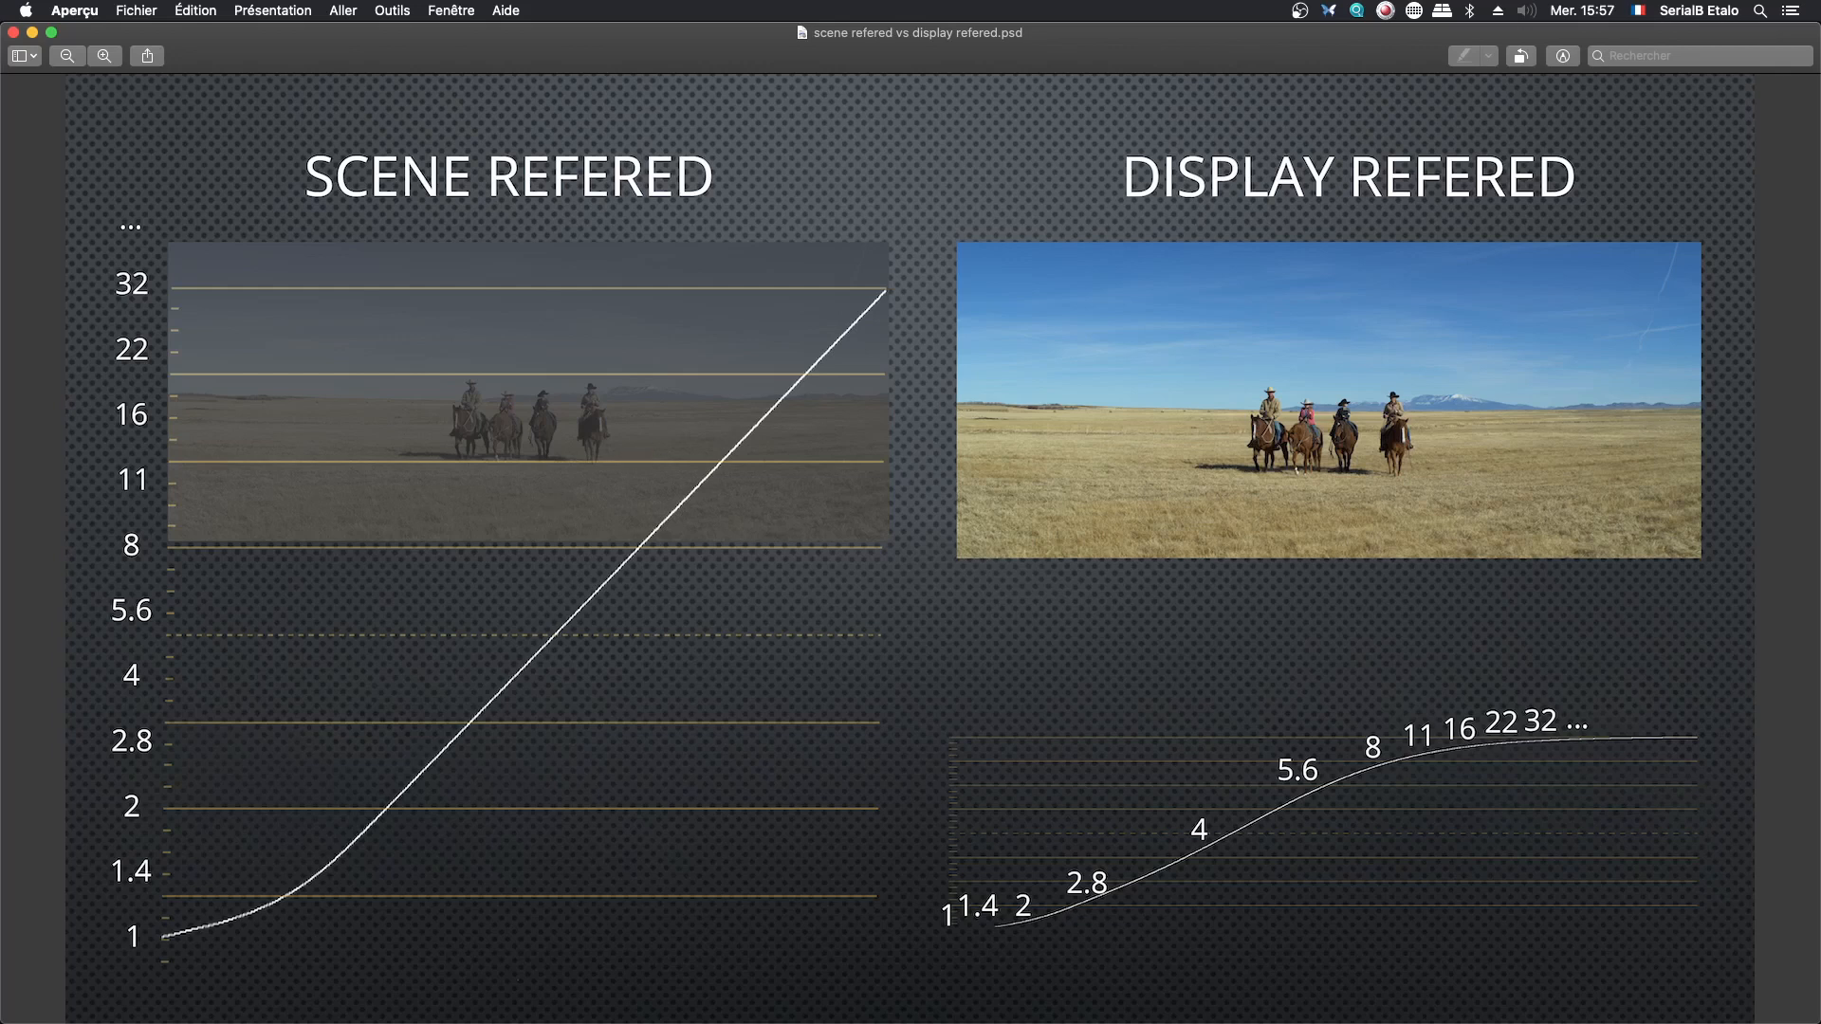
# - Switch to the Log Vs Lin VS GAMMA spreadsheet in Chrome and examine the first values of the Diaph and LINEAR 16 bit columns
pyautogui.press('super+Tab')
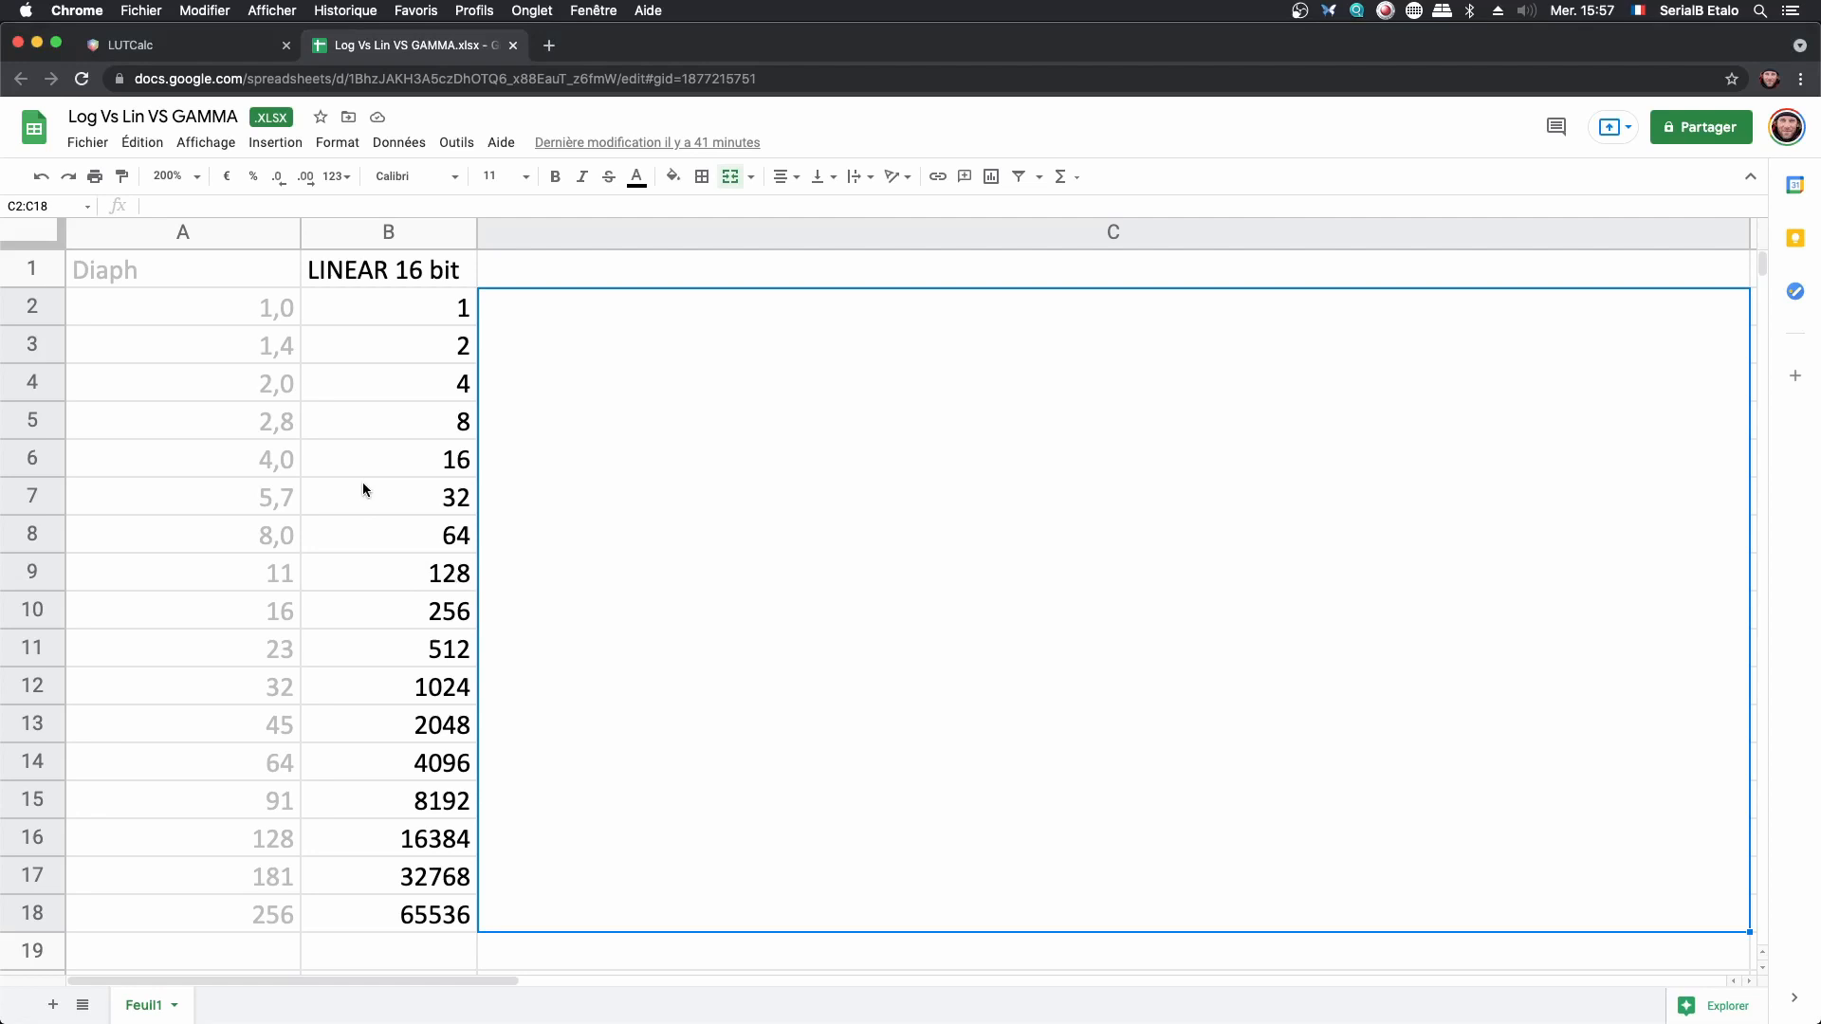
pyautogui.click(202, 298)
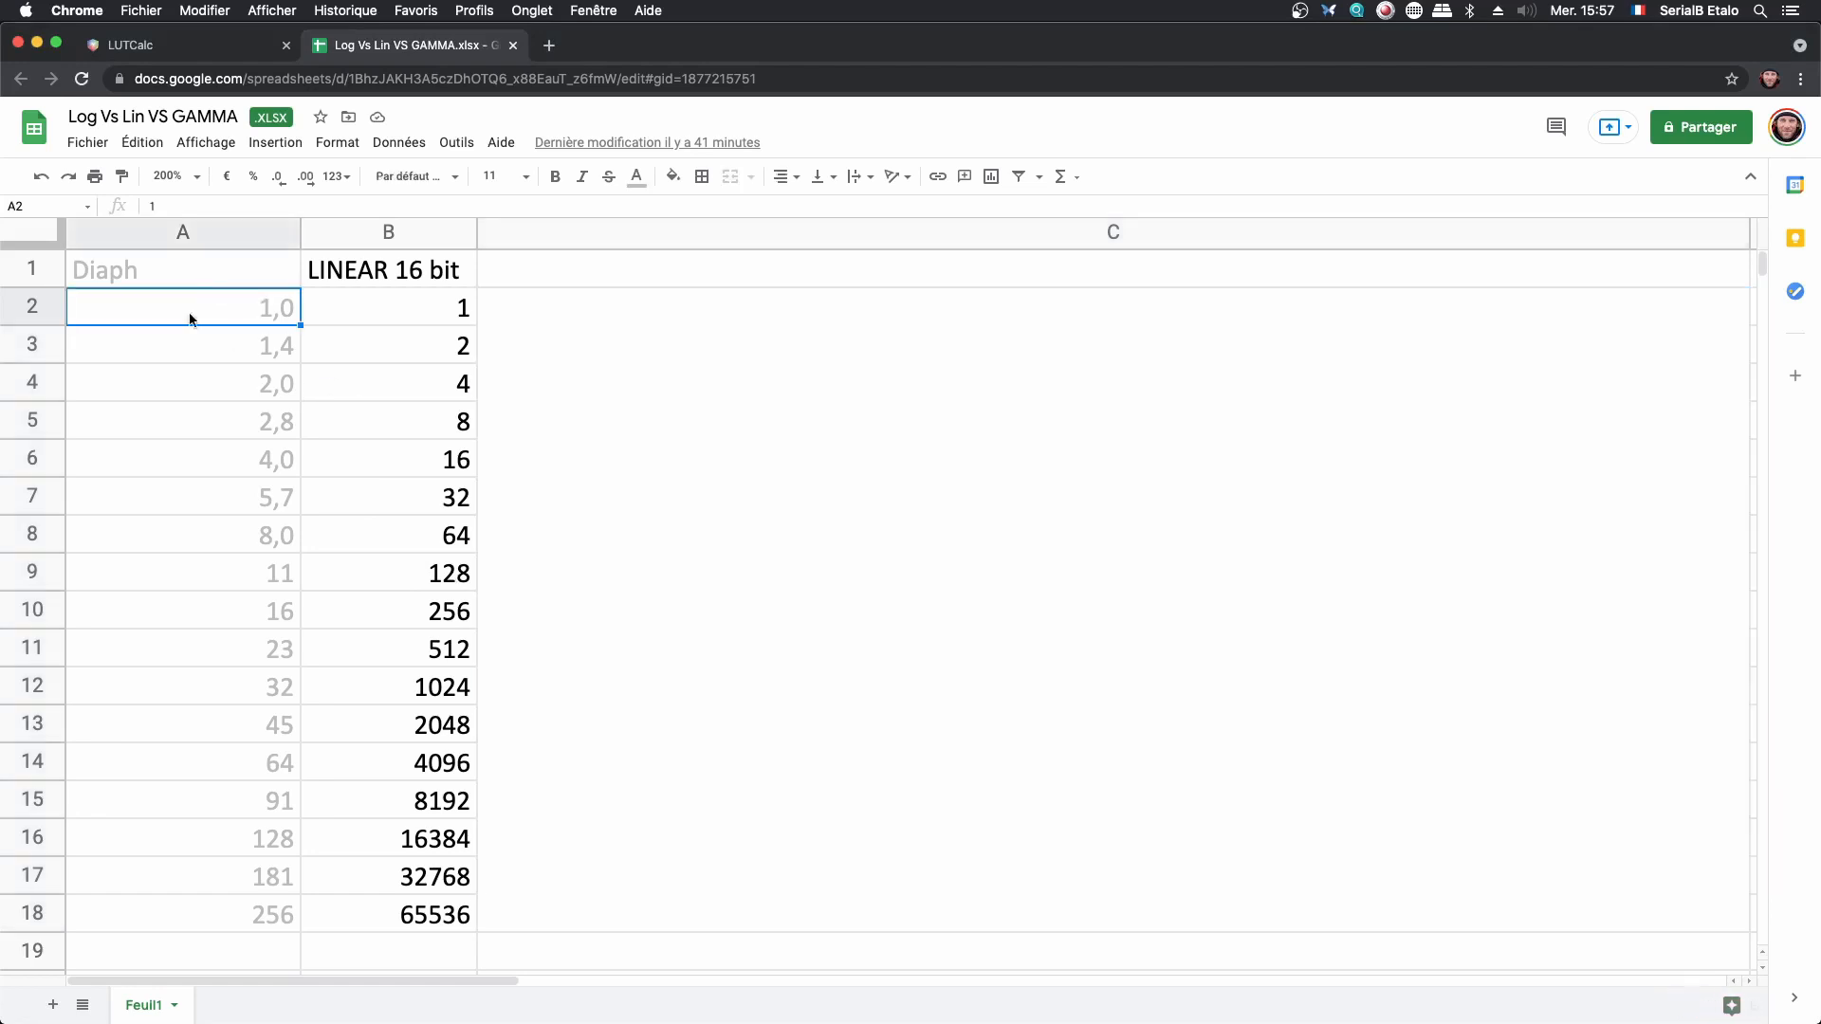
pyautogui.click(247, 378)
pyautogui.moveTo(243, 310); pyautogui.dragTo(238, 724)
pyautogui.click(246, 345)
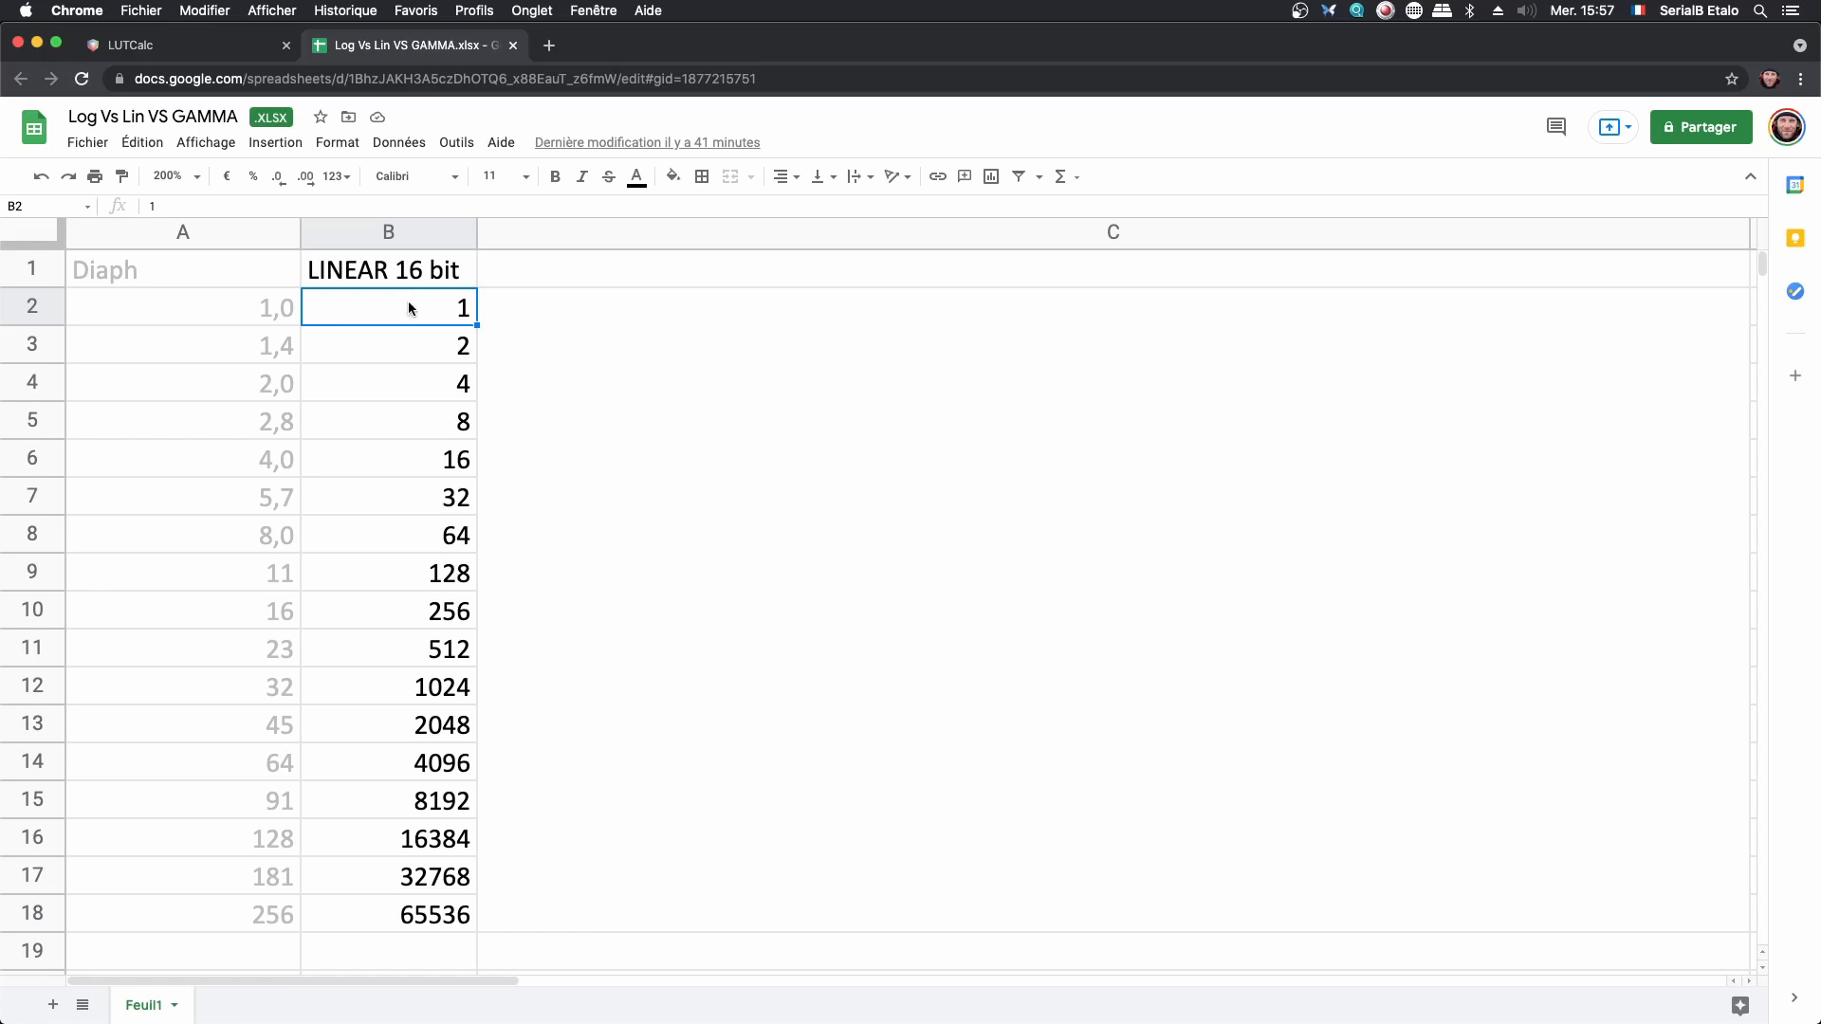
pyautogui.click(431, 359)
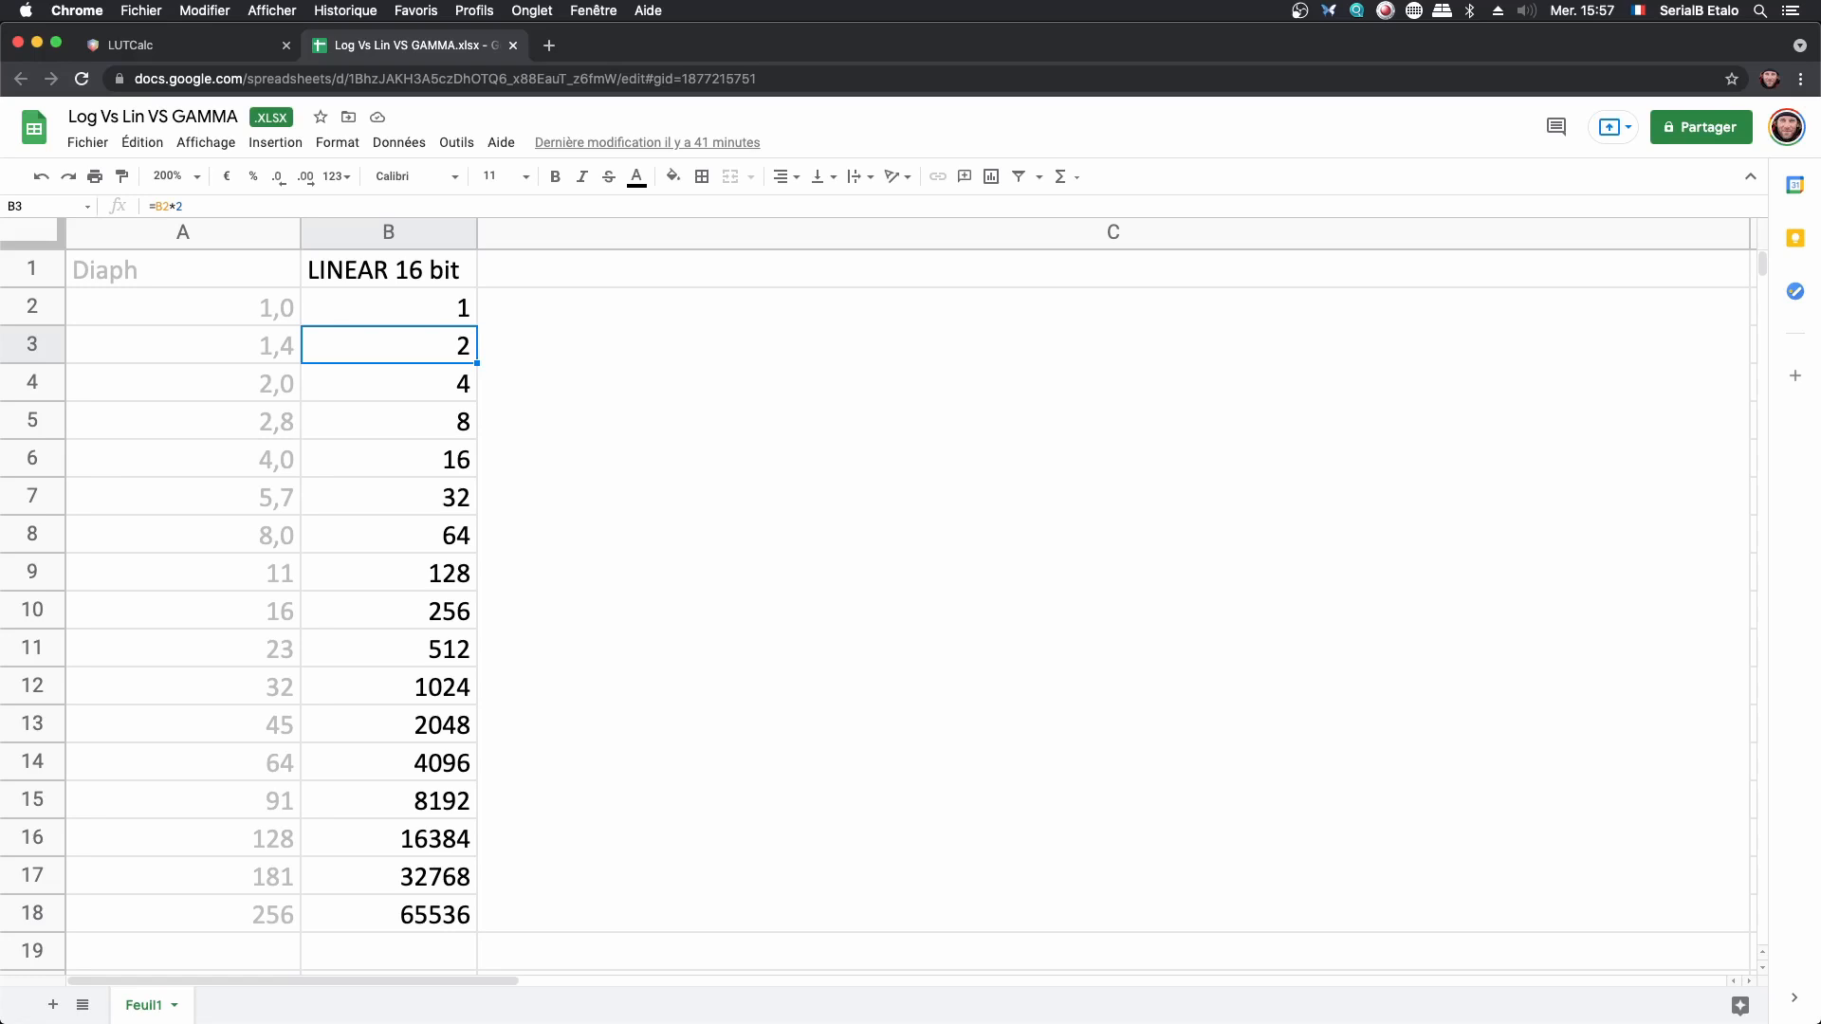
# - Paste the line chart of the LINEAR 16 bit values into the empty merged cell C2:C18
pyautogui.click(554, 480)
pyautogui.press('super+v')
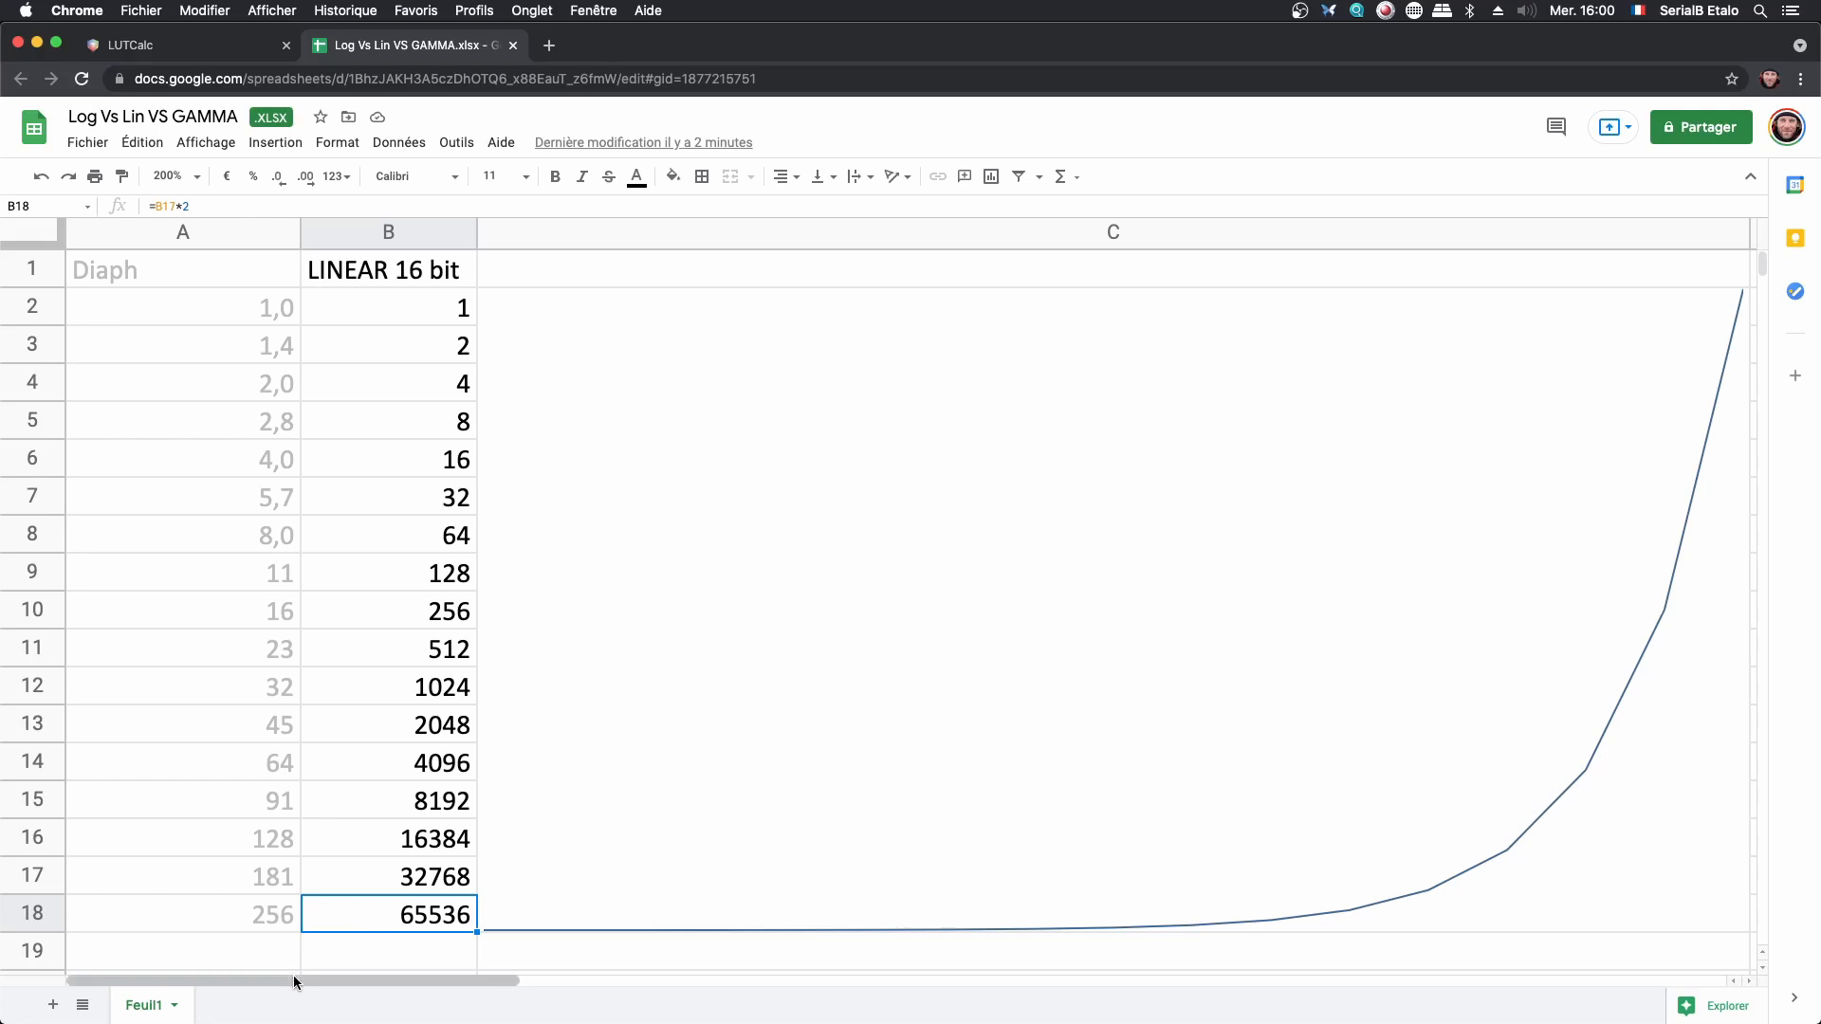
# - Compare the low values of the LINEAR 16 bit column with their LINEAR 10 Bits equivalents in rows 2 to 8
pyautogui.moveTo(295, 982); pyautogui.dragTo(385, 983)
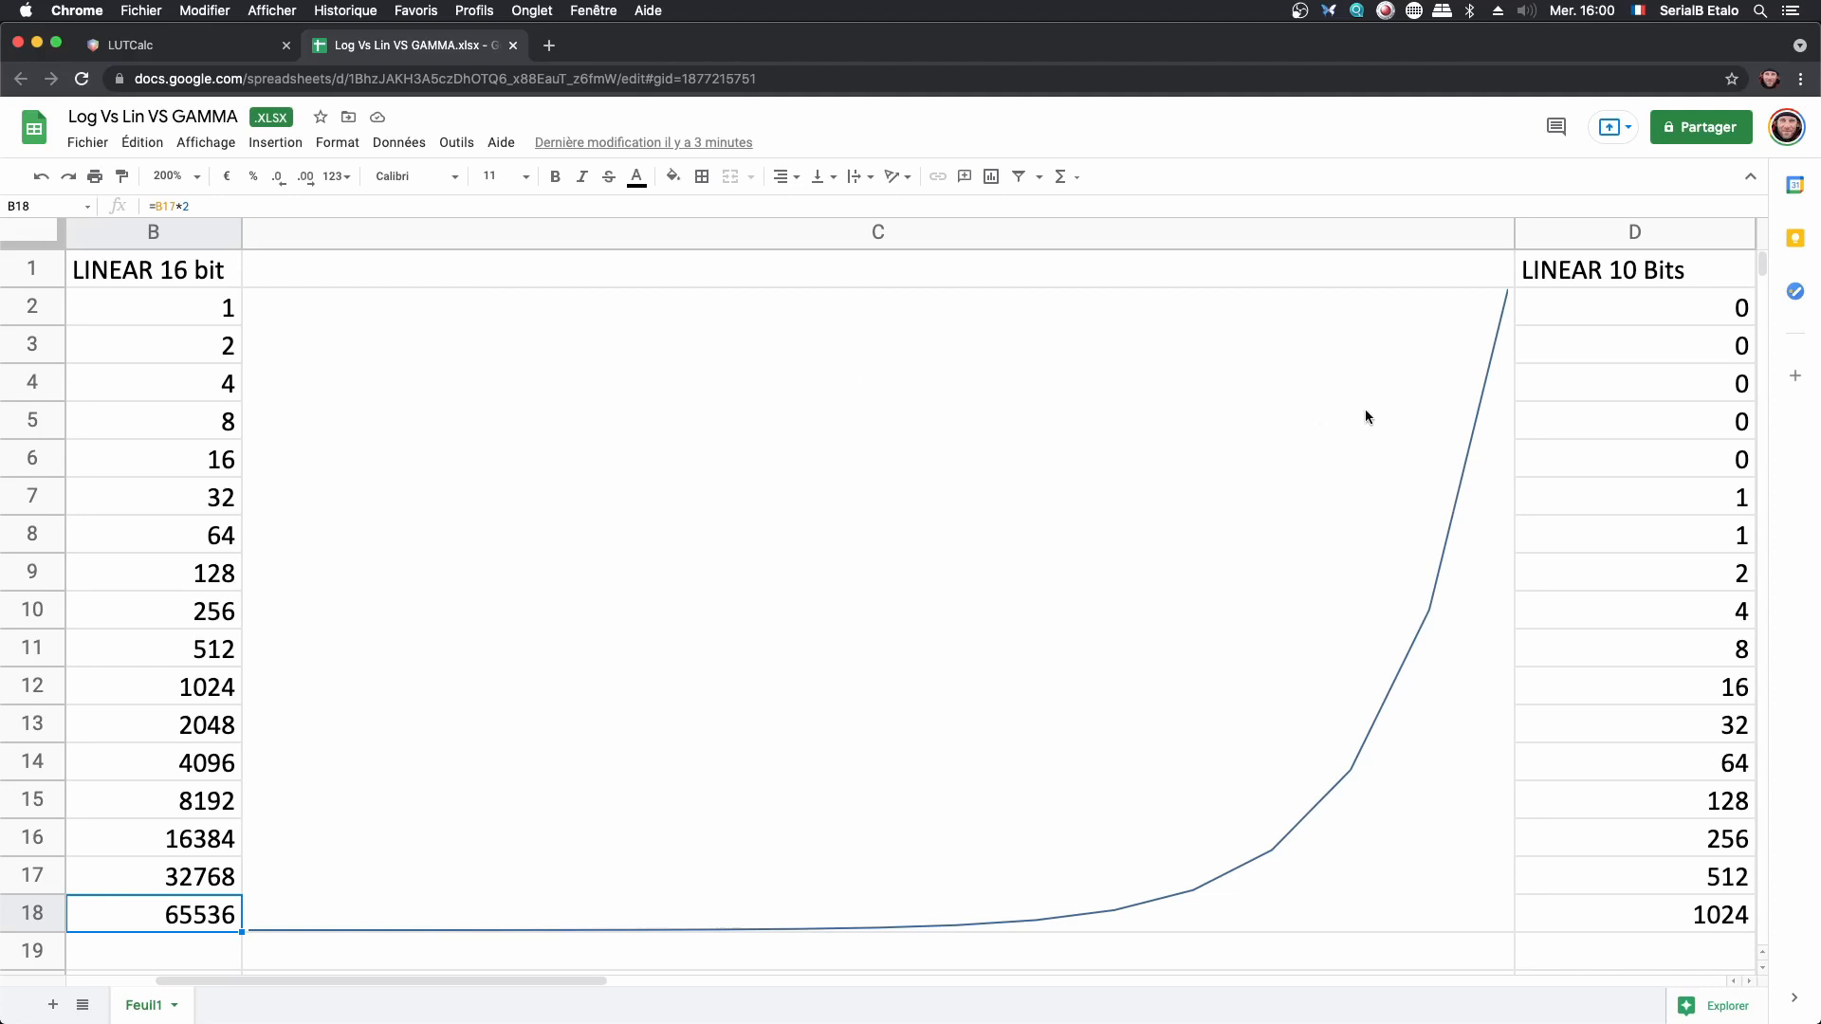
pyautogui.click(162, 313)
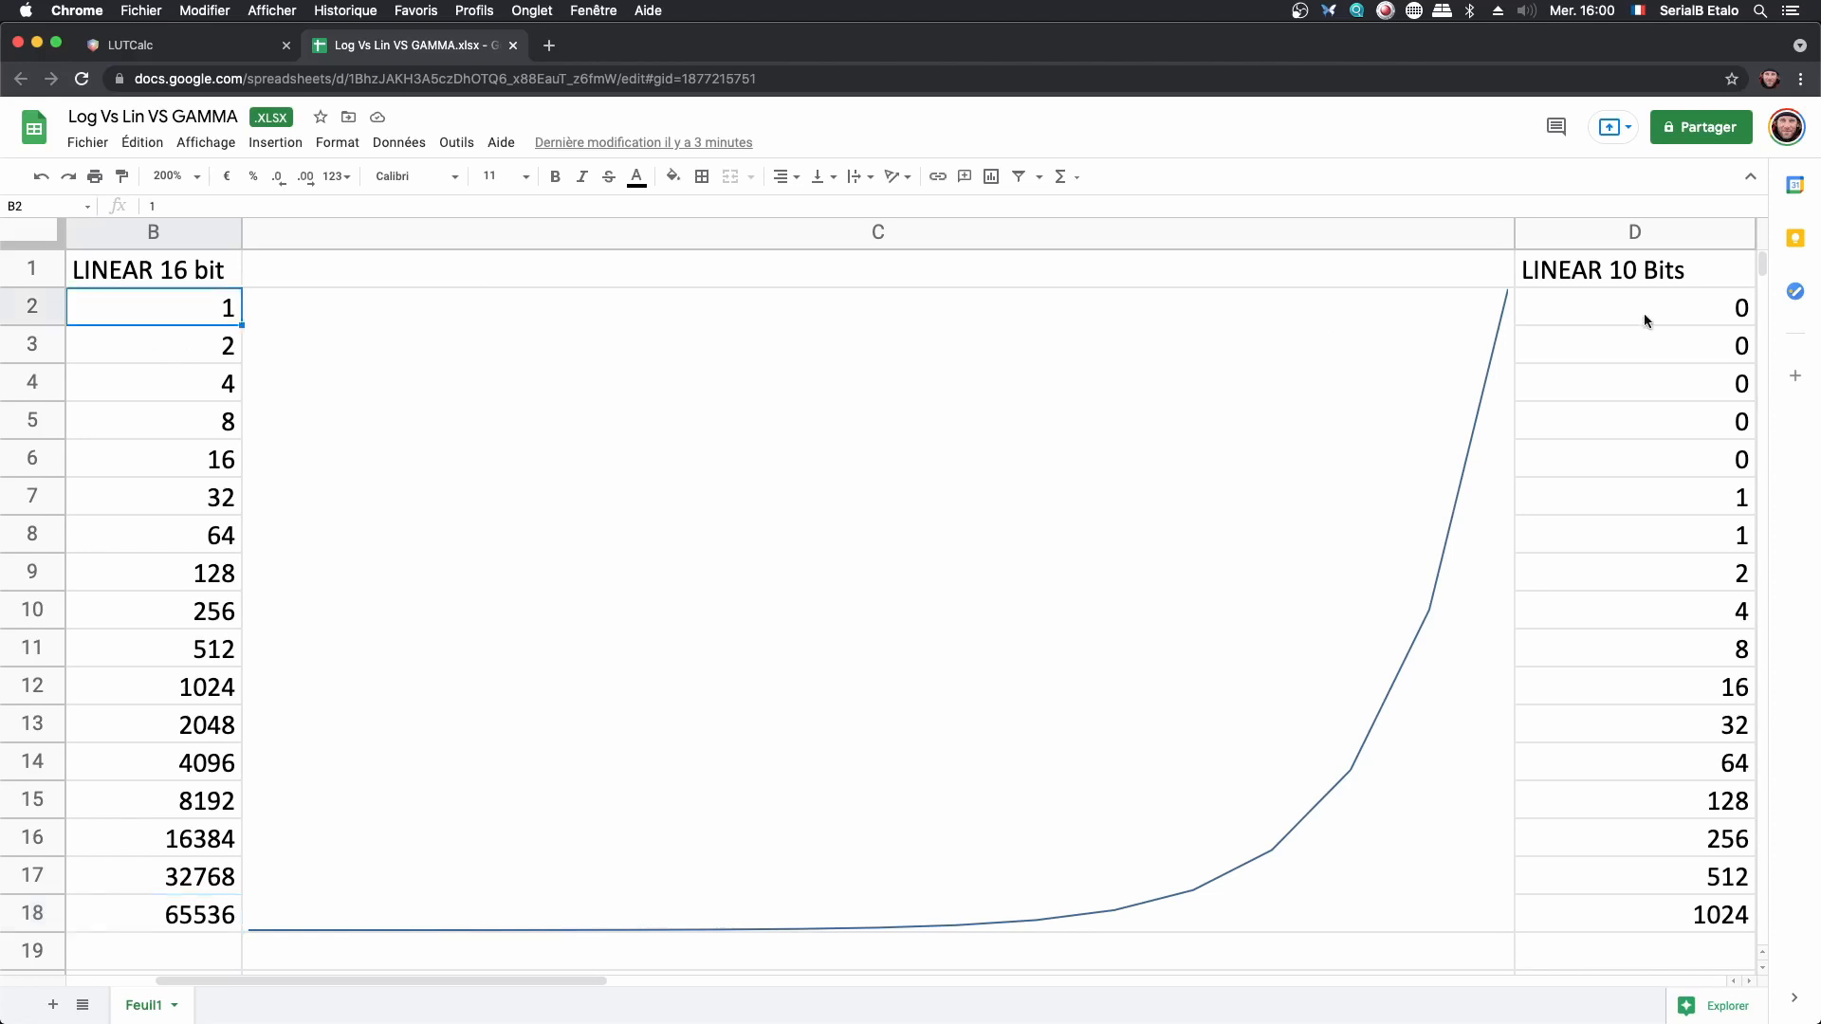
pyautogui.click(1720, 313)
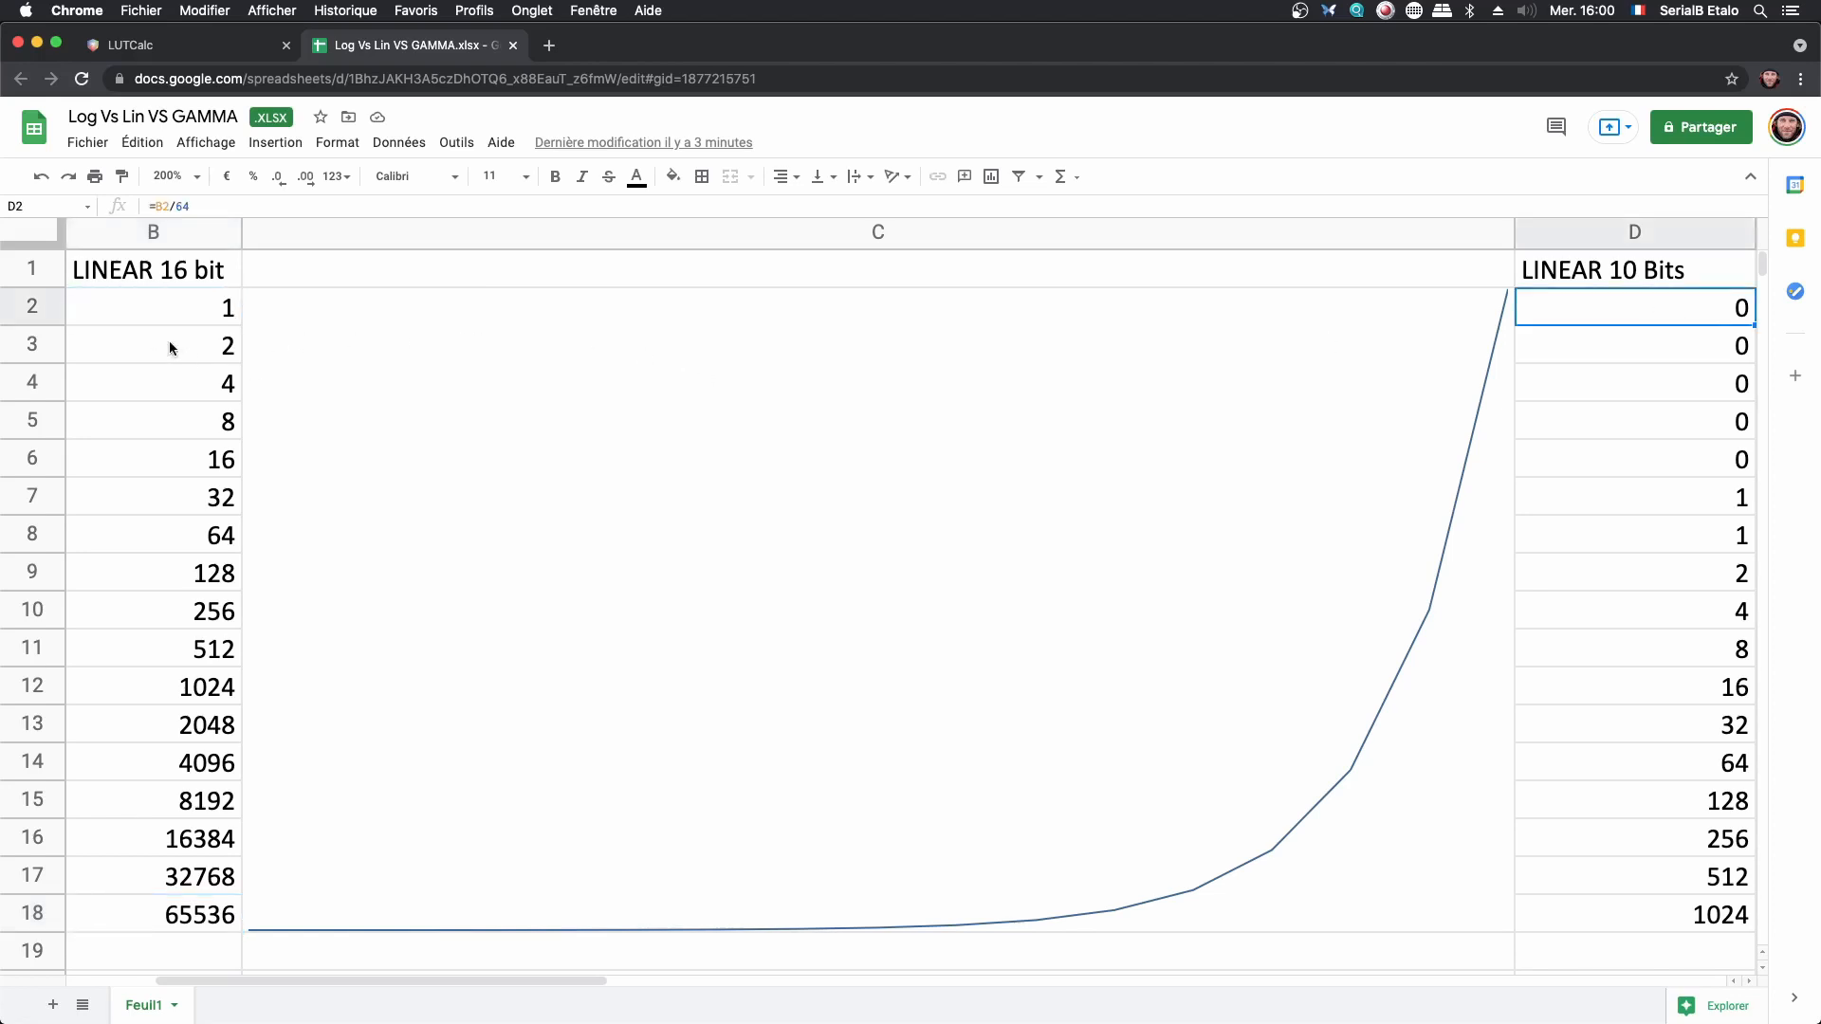
pyautogui.click(171, 346)
pyautogui.click(1633, 349)
pyautogui.click(194, 395)
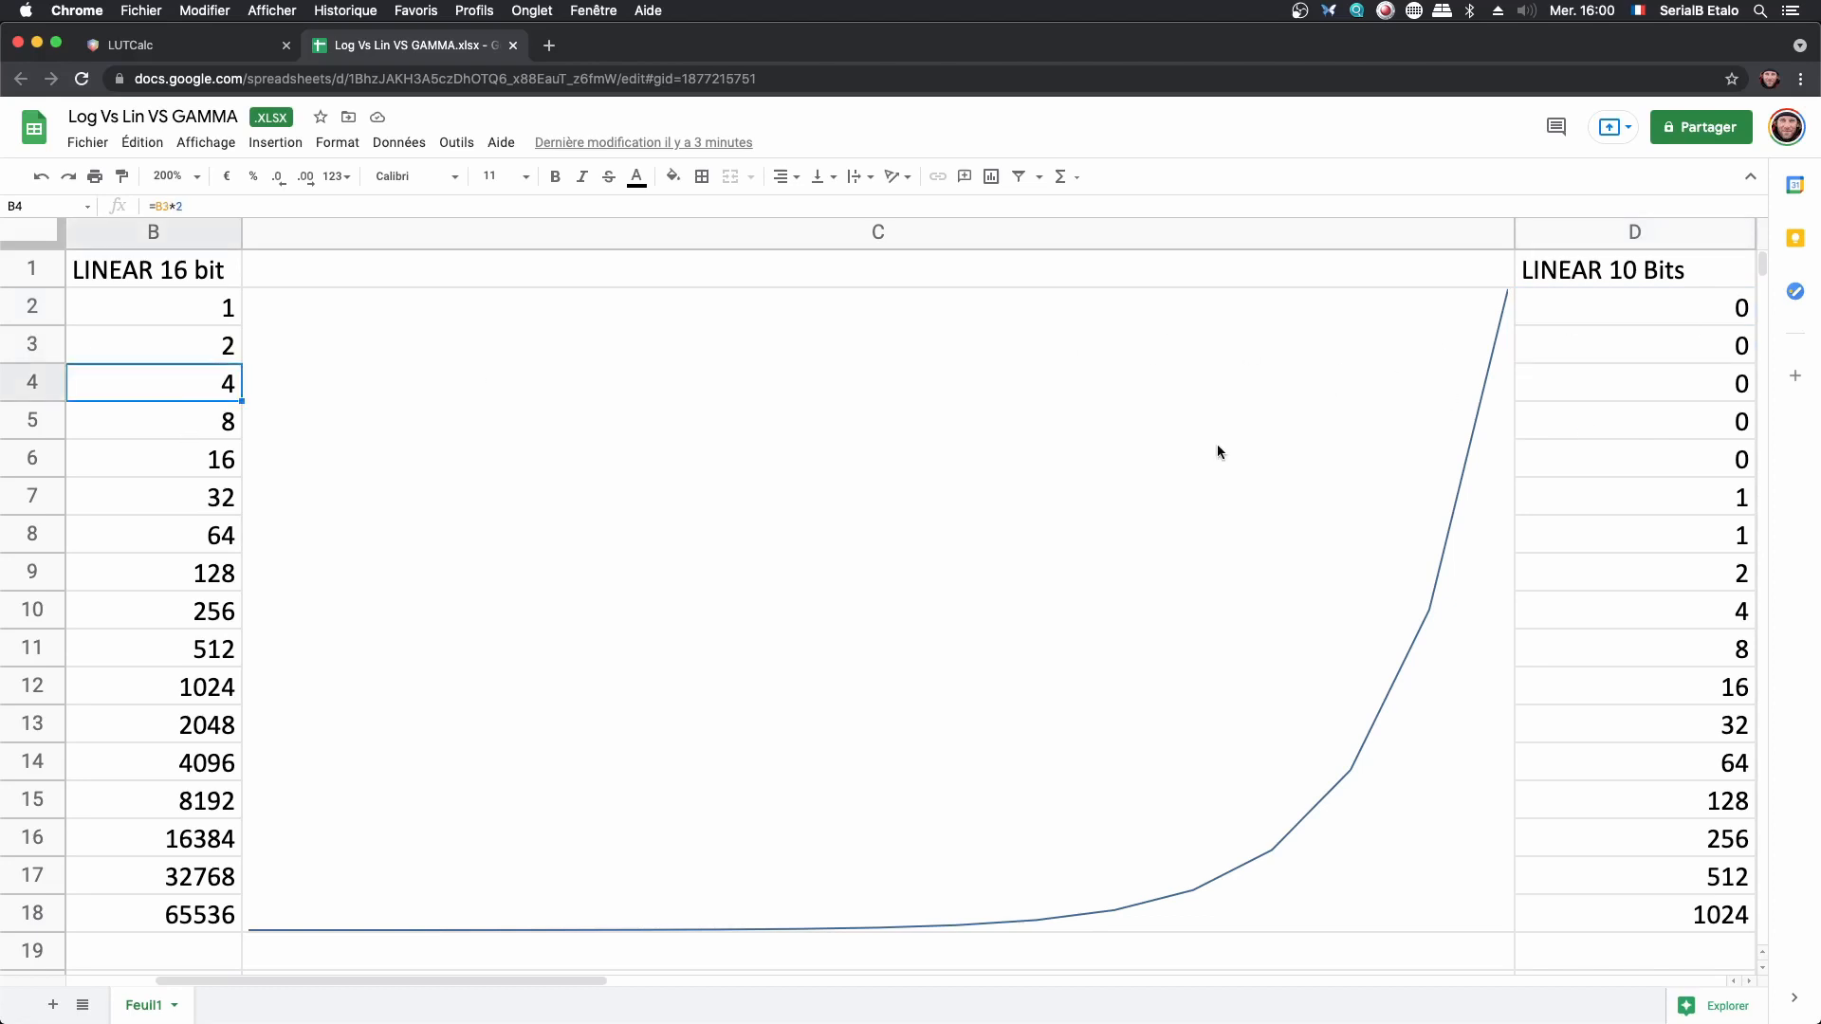
pyautogui.click(1711, 500)
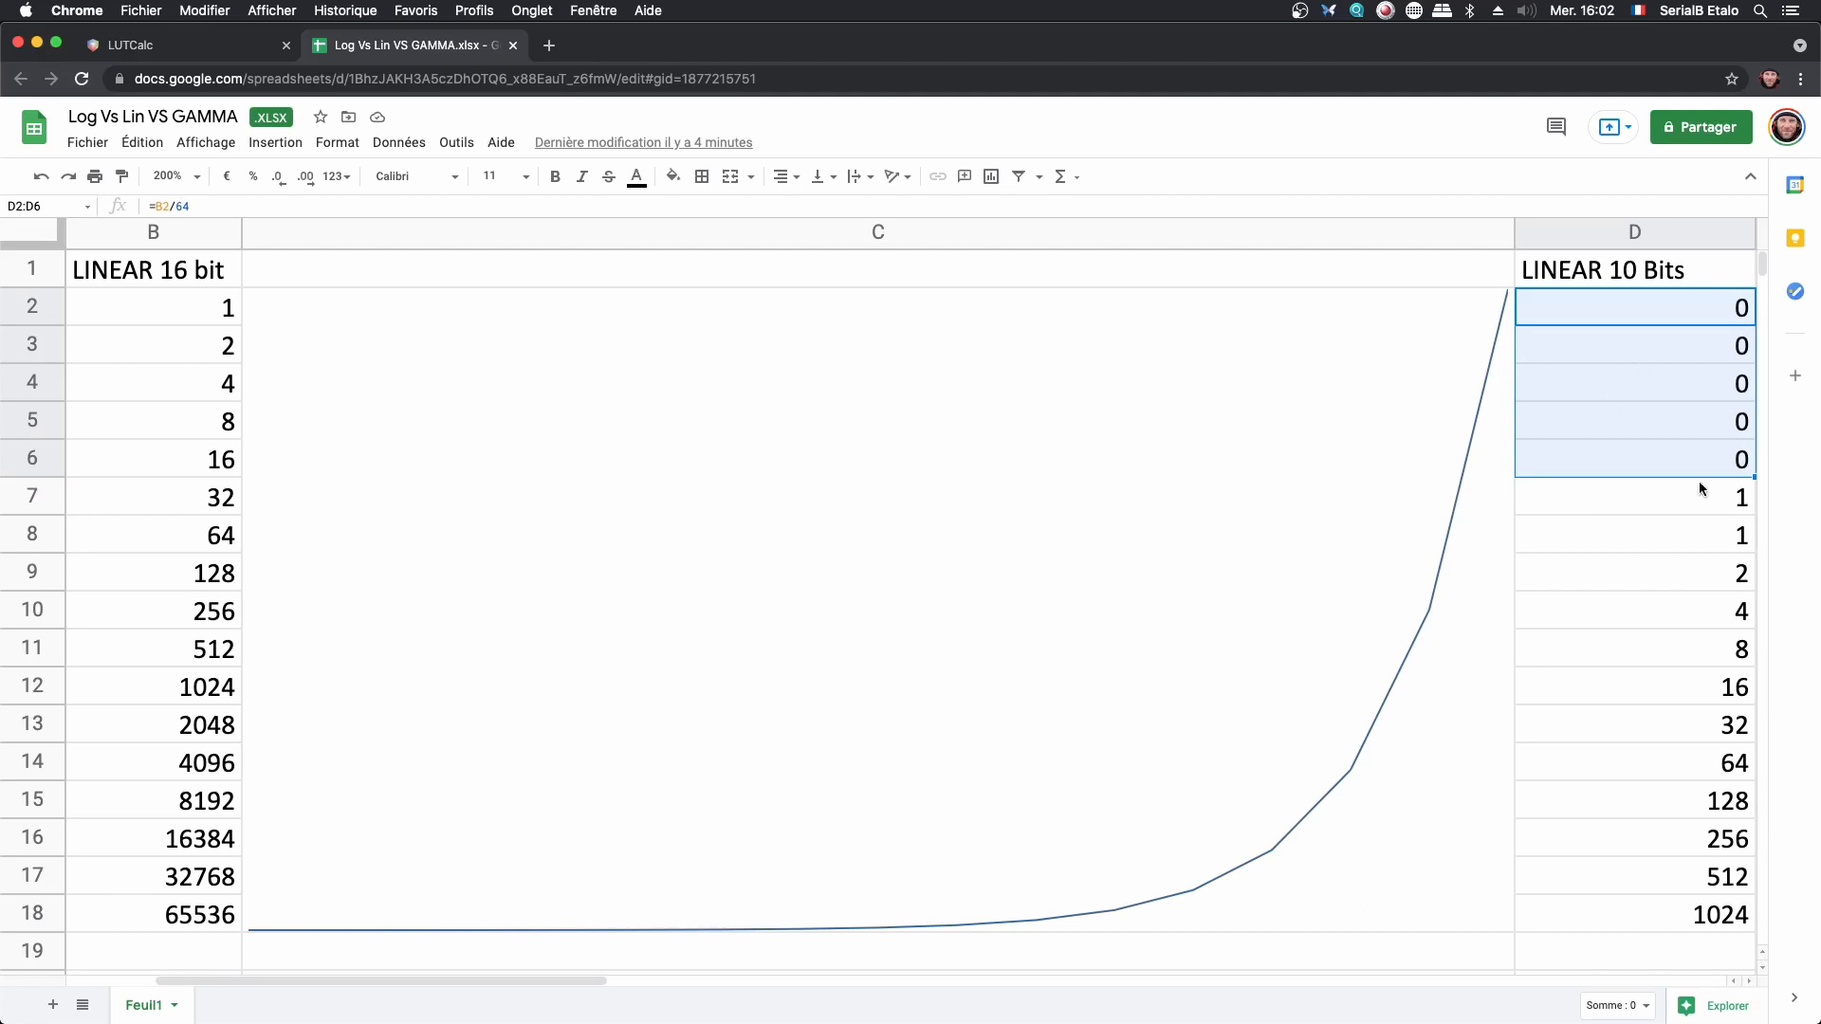
pyautogui.click(1638, 537)
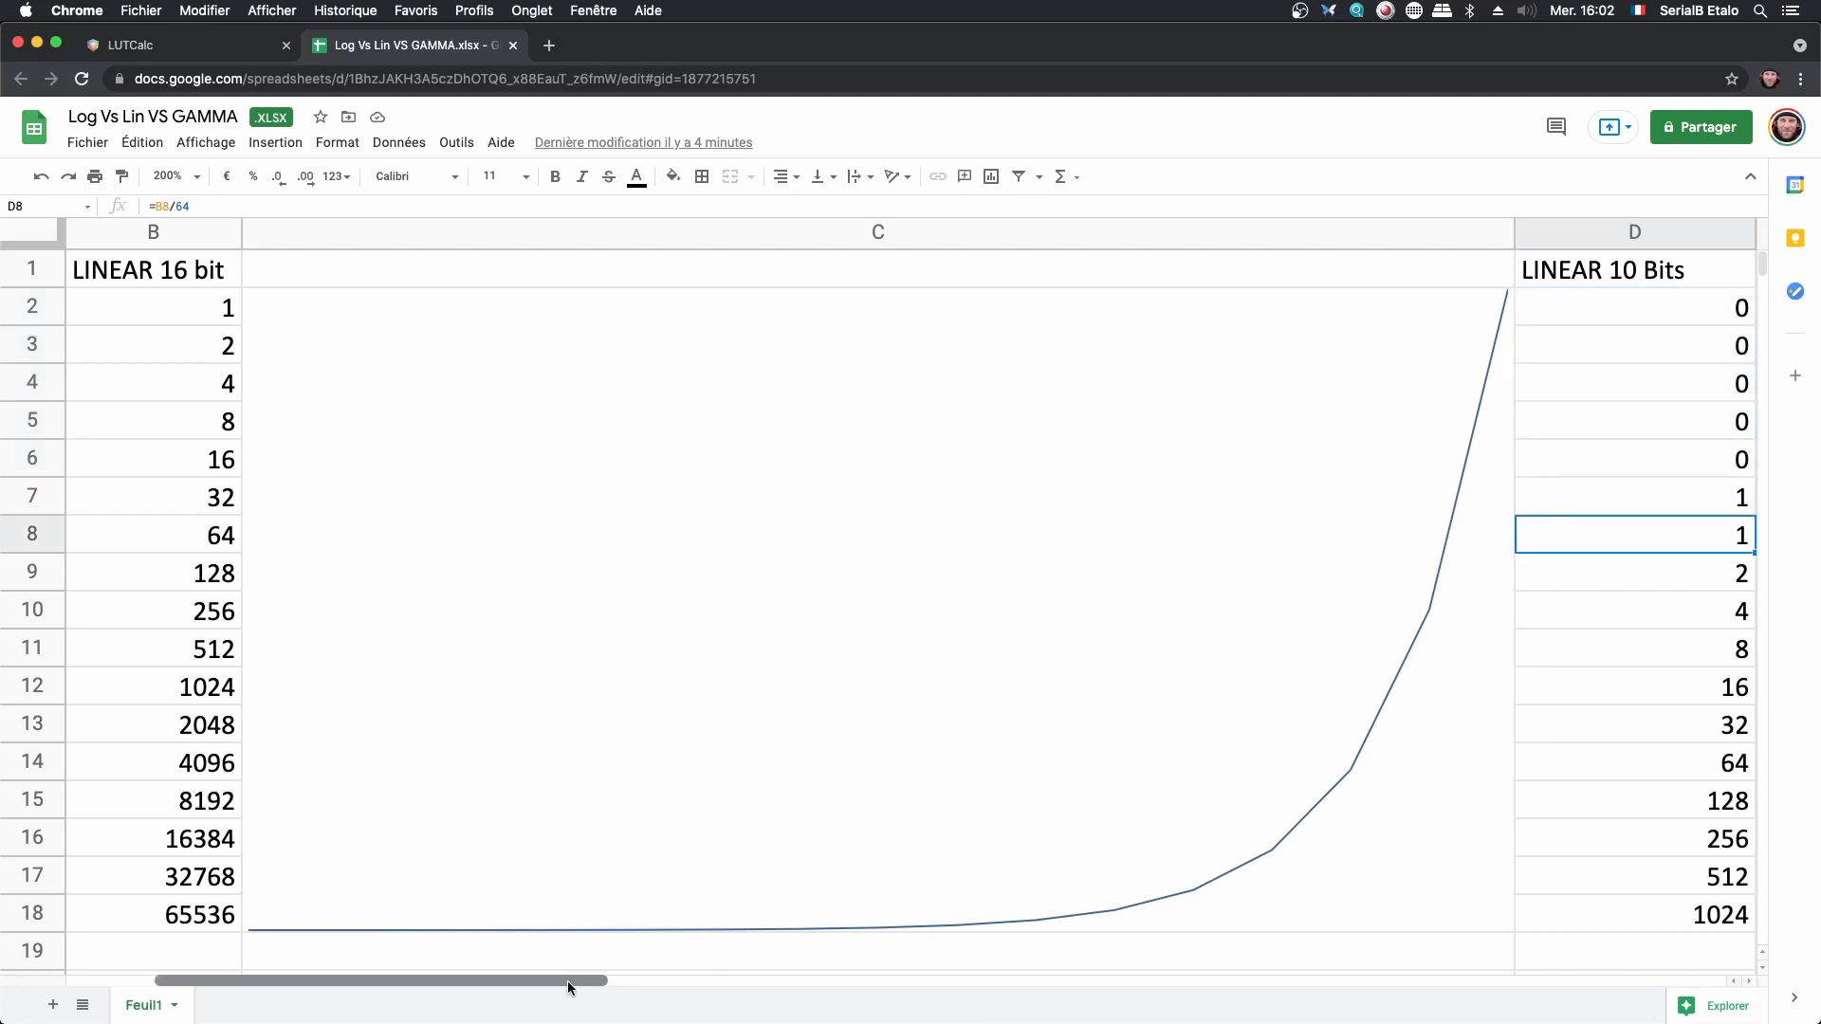
# - Inspect the first formulas of the LOG column and view its curve in column F
pyautogui.moveTo(567, 981); pyautogui.dragTo(636, 981)
pyautogui.click(1656, 308)
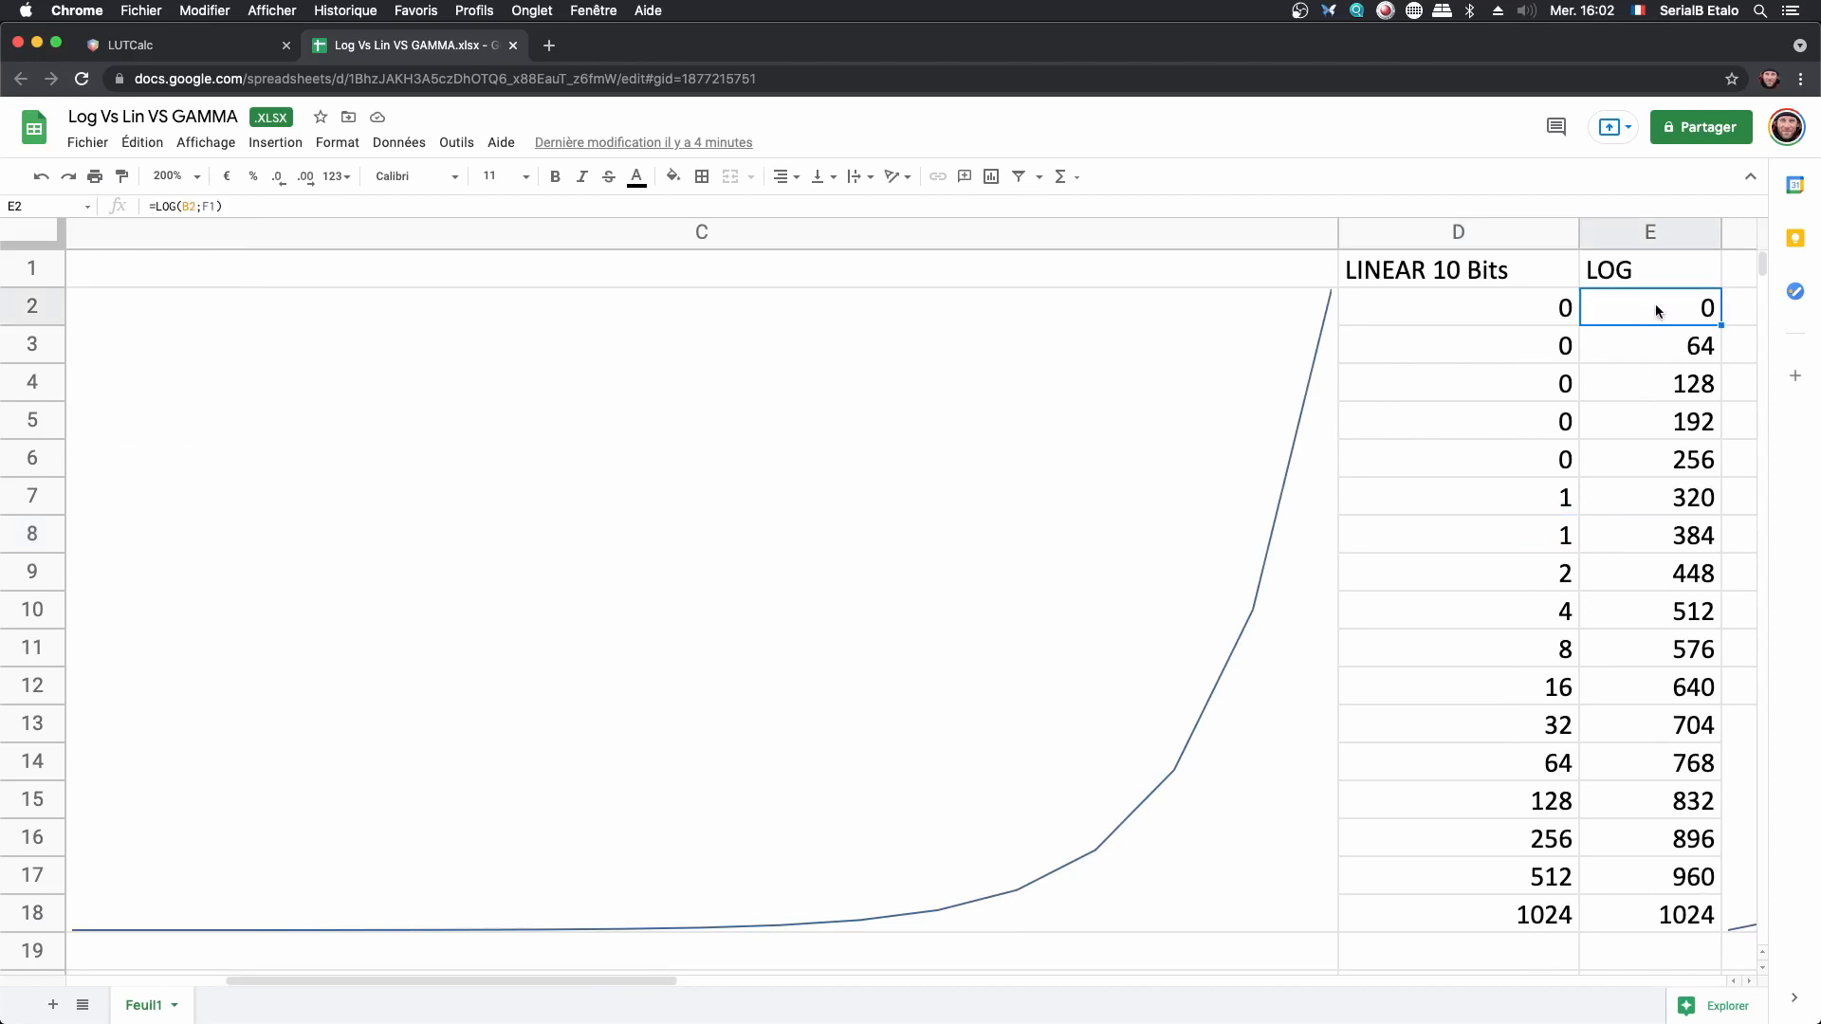
pyautogui.click(1661, 355)
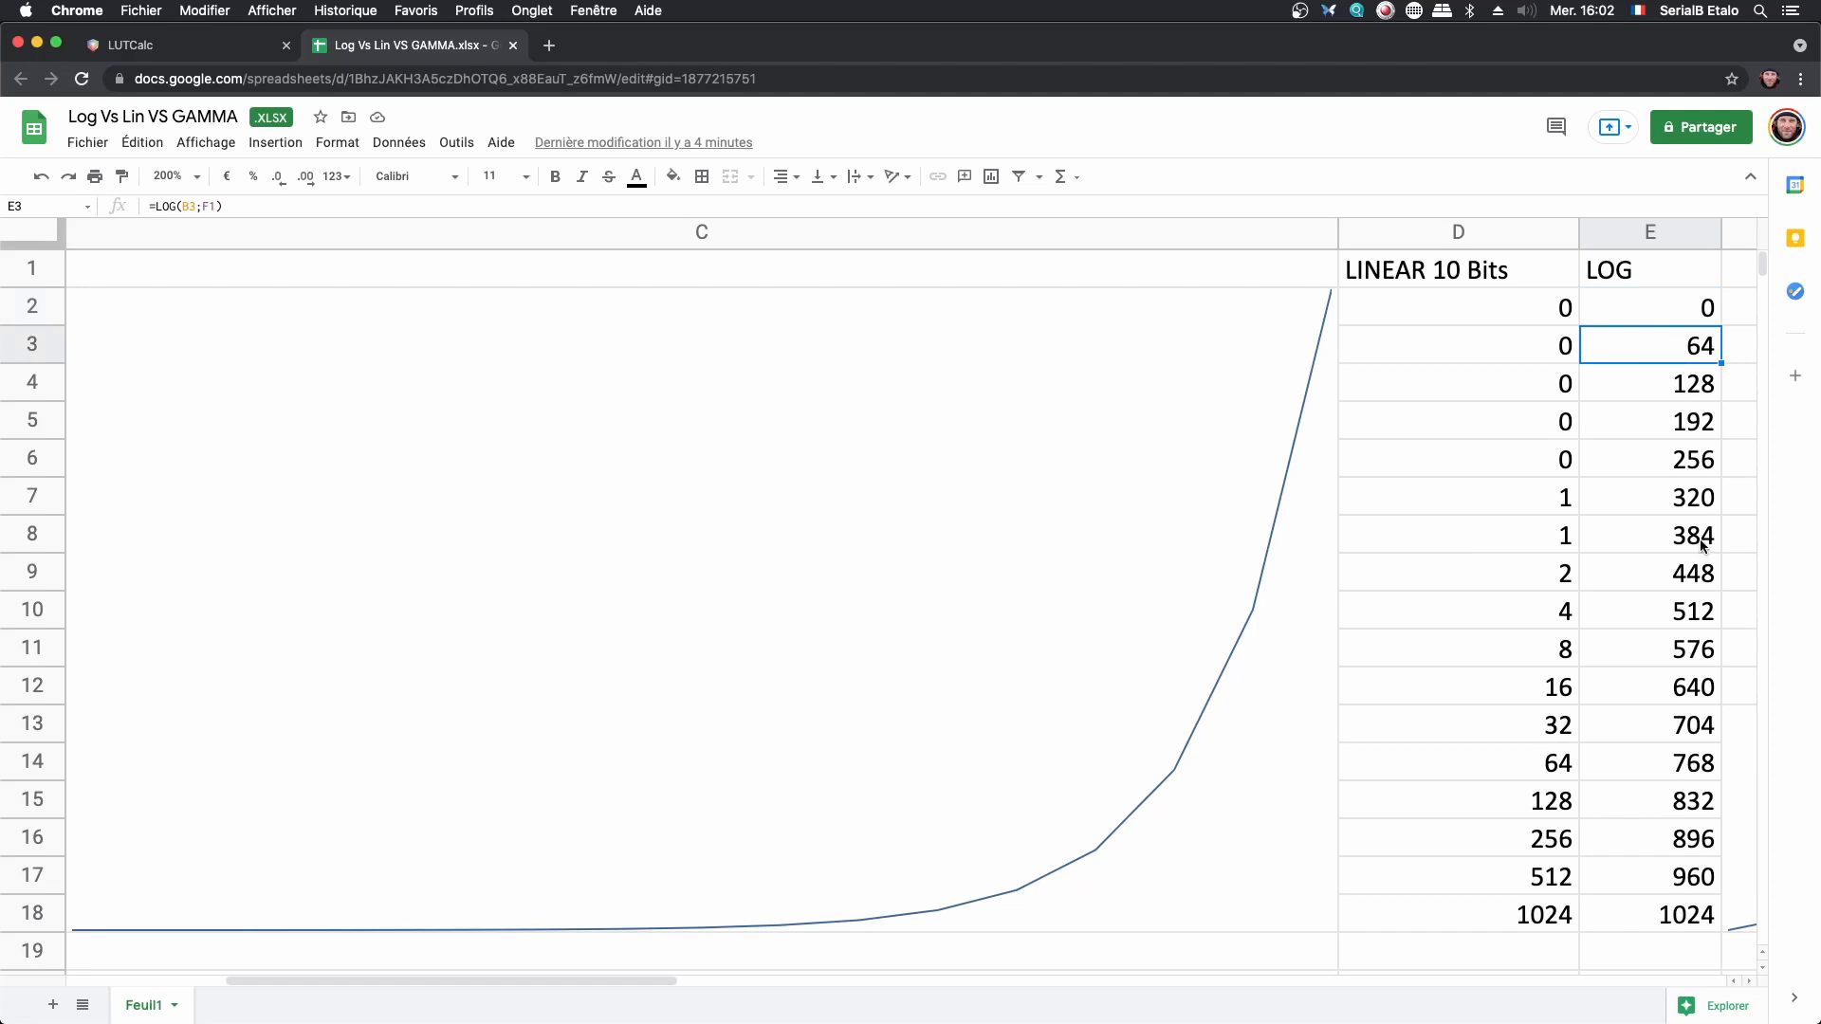
pyautogui.moveTo(665, 981); pyautogui.dragTo(1016, 978)
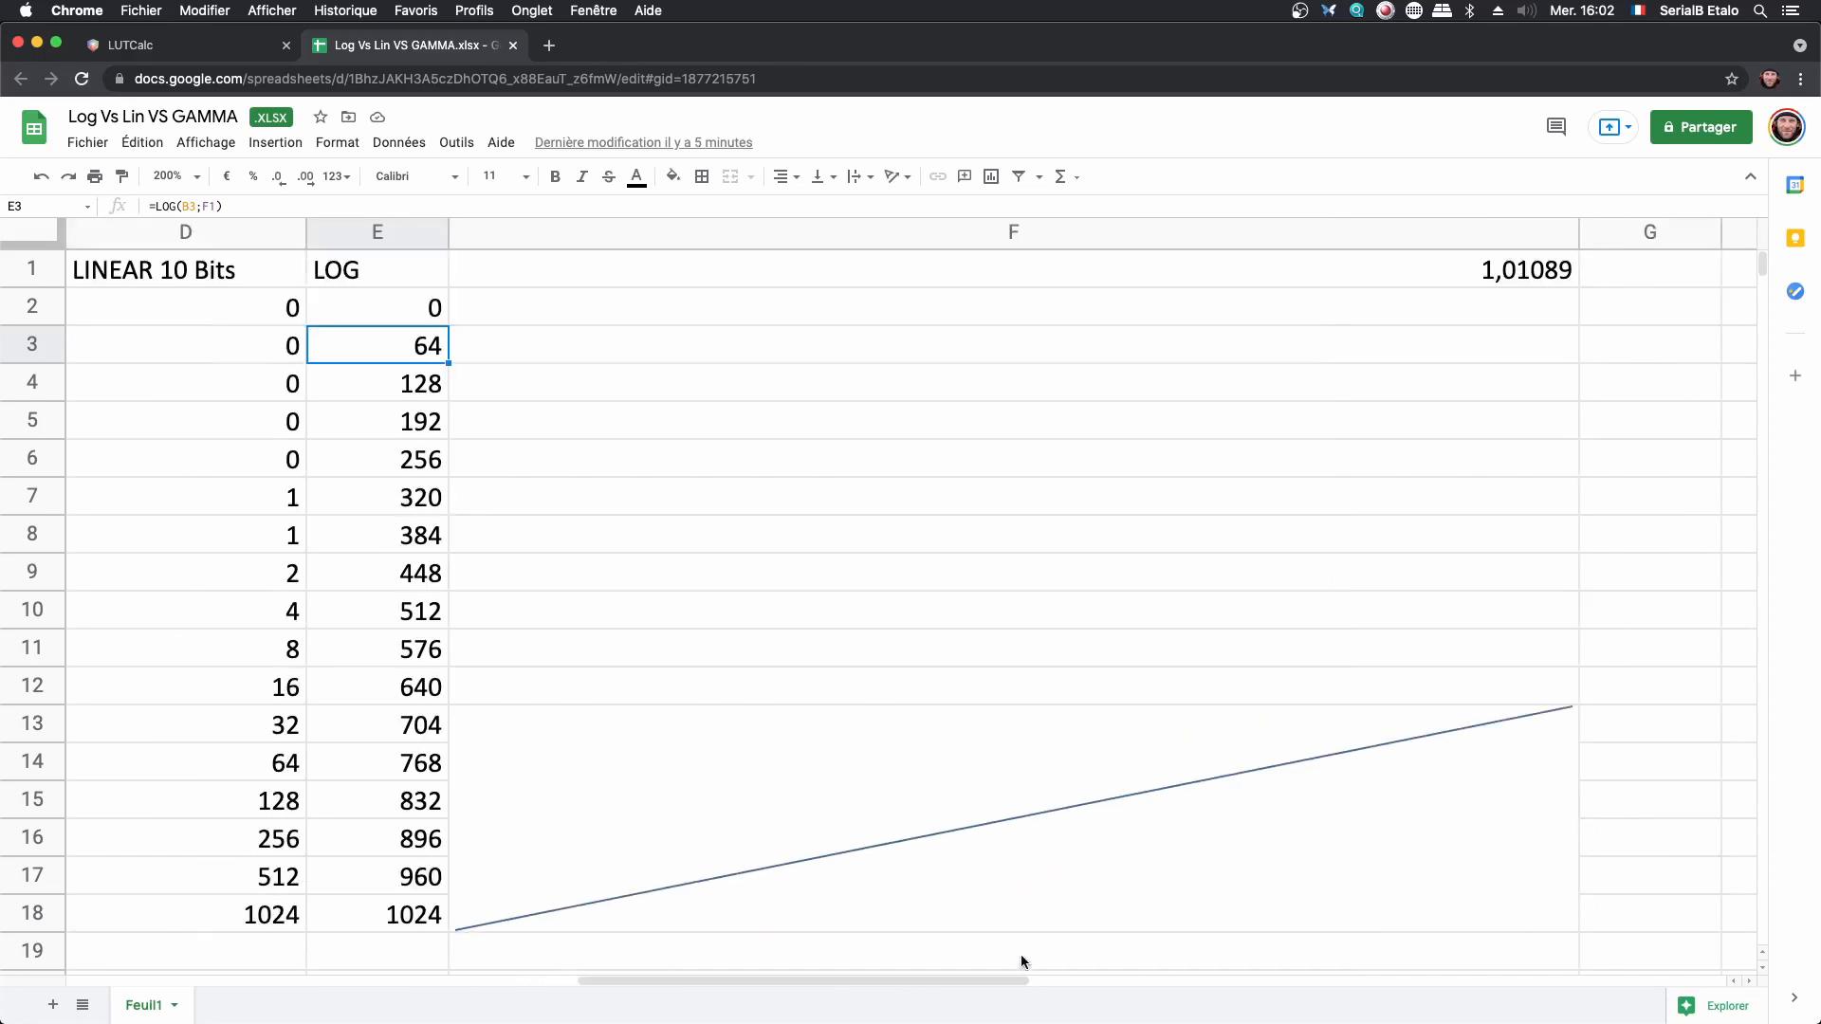
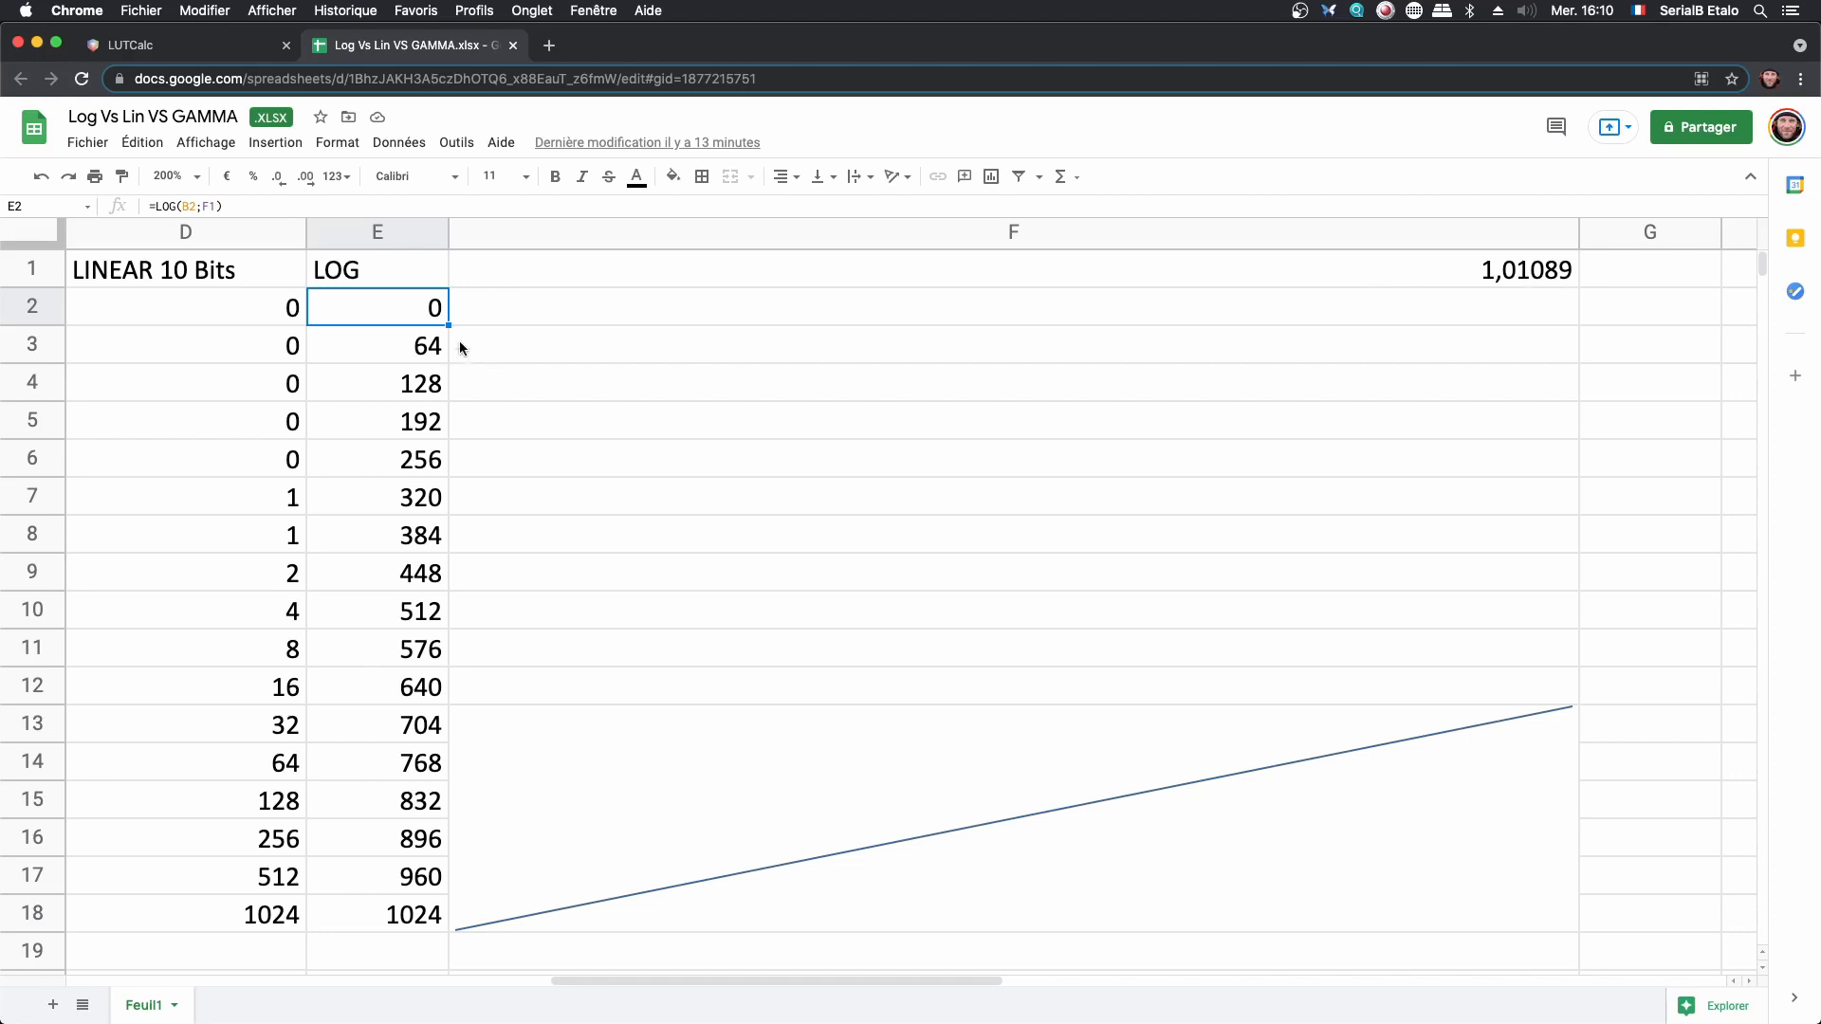
# - Inspect the last LOG formula in E18, and view the Scene Reflectance and RED Log3G10 curves in LUTCalc in place of the preview
pyautogui.click(400, 924)
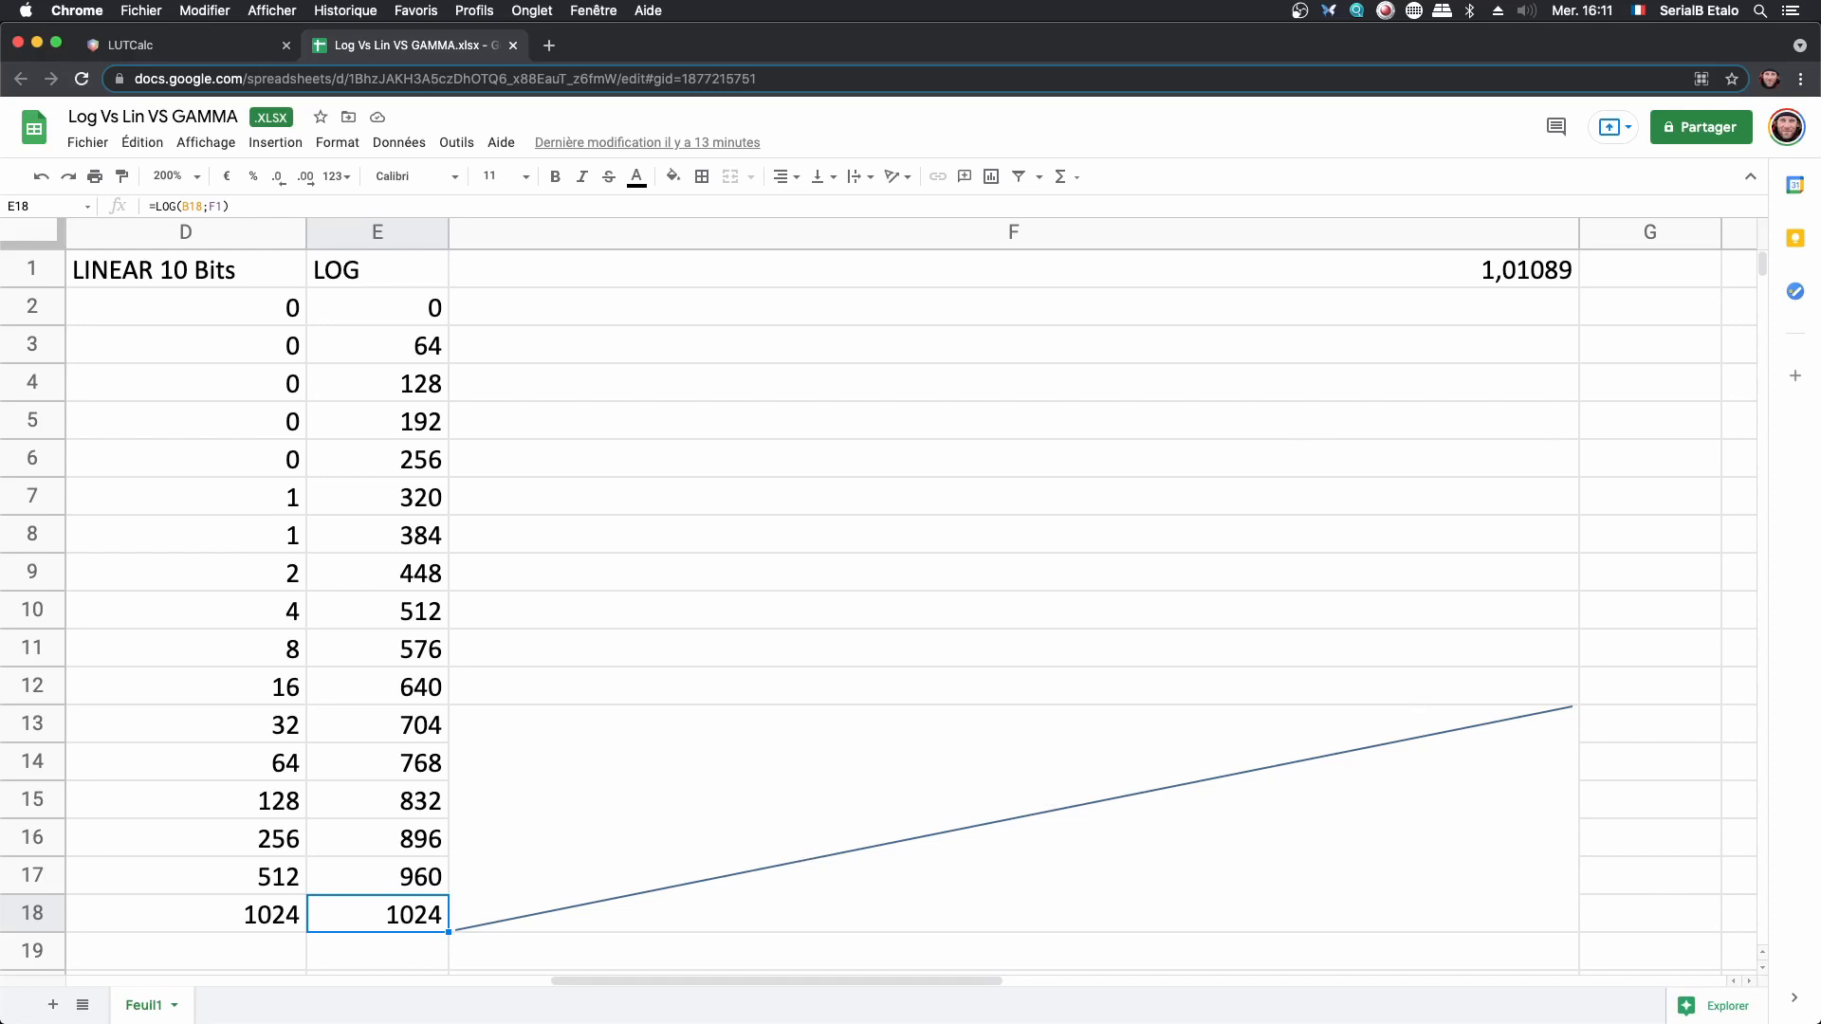
pyautogui.press('super+Tab')
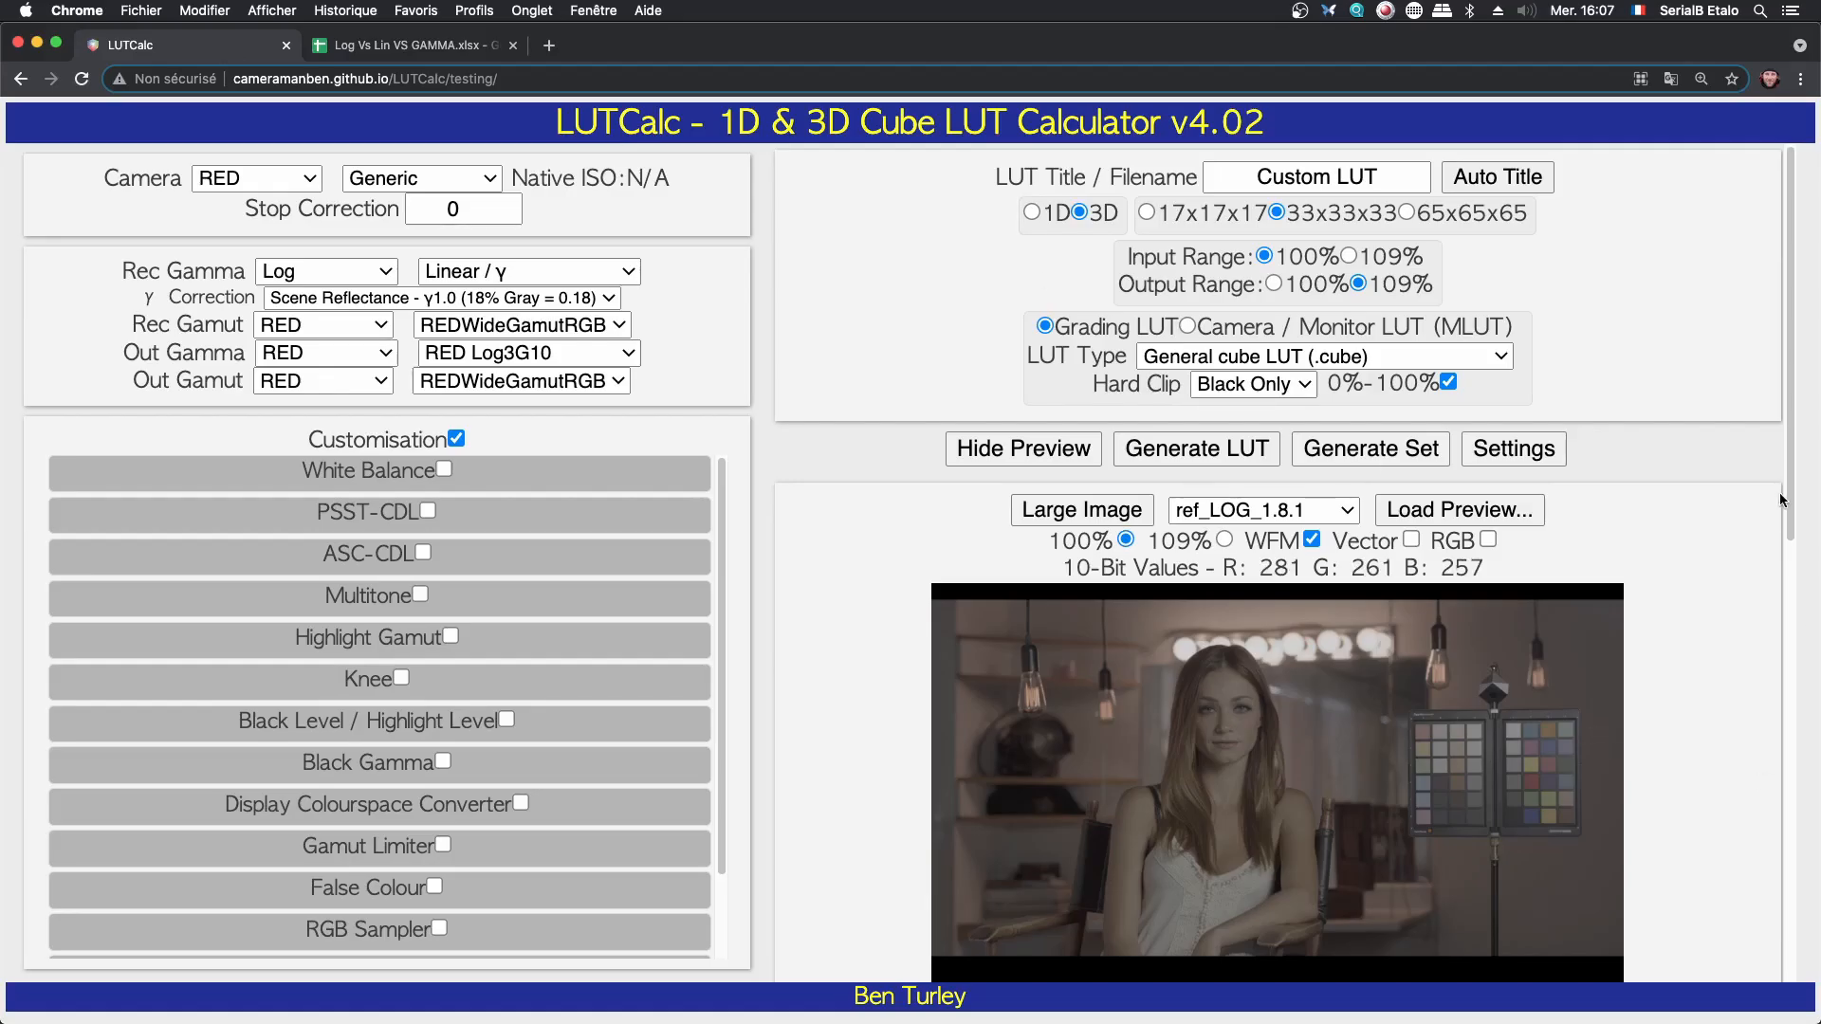
pyautogui.click(951, 461)
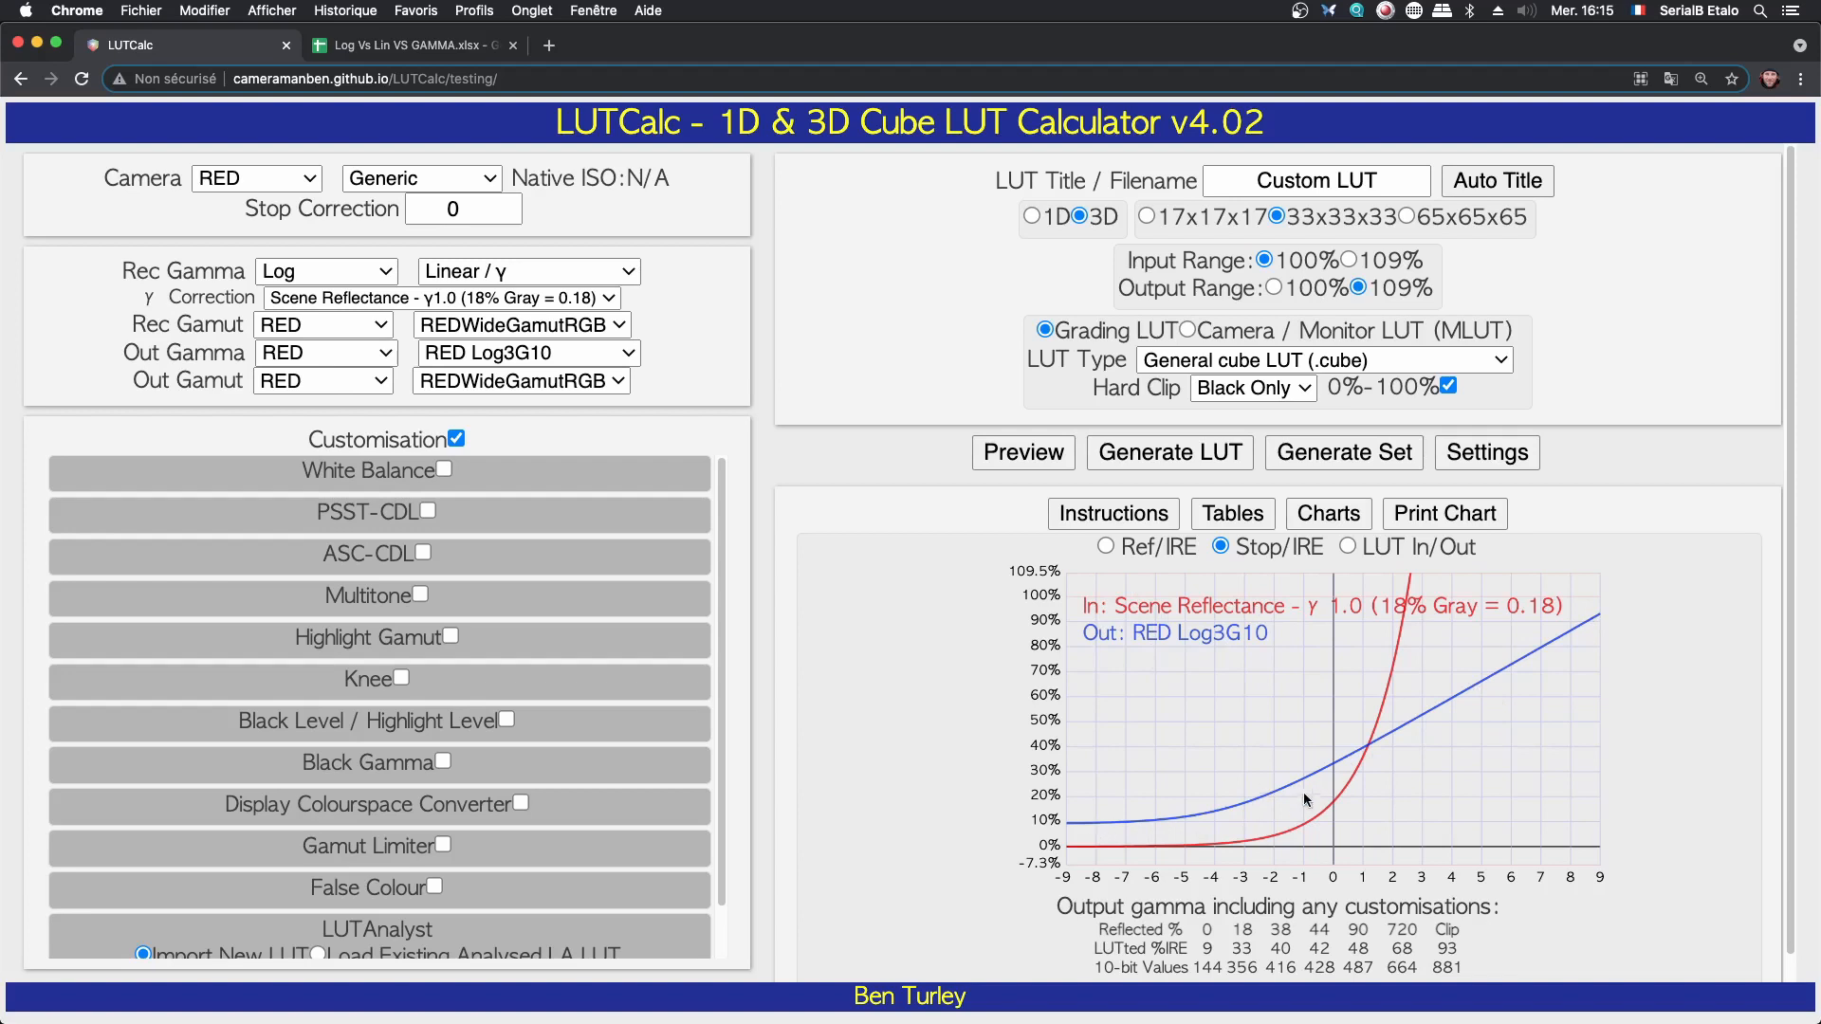
# - Show the ref_LOG_1.8.1 preview image and try Linear / γ as the Out Gamma
pyautogui.click(1032, 456)
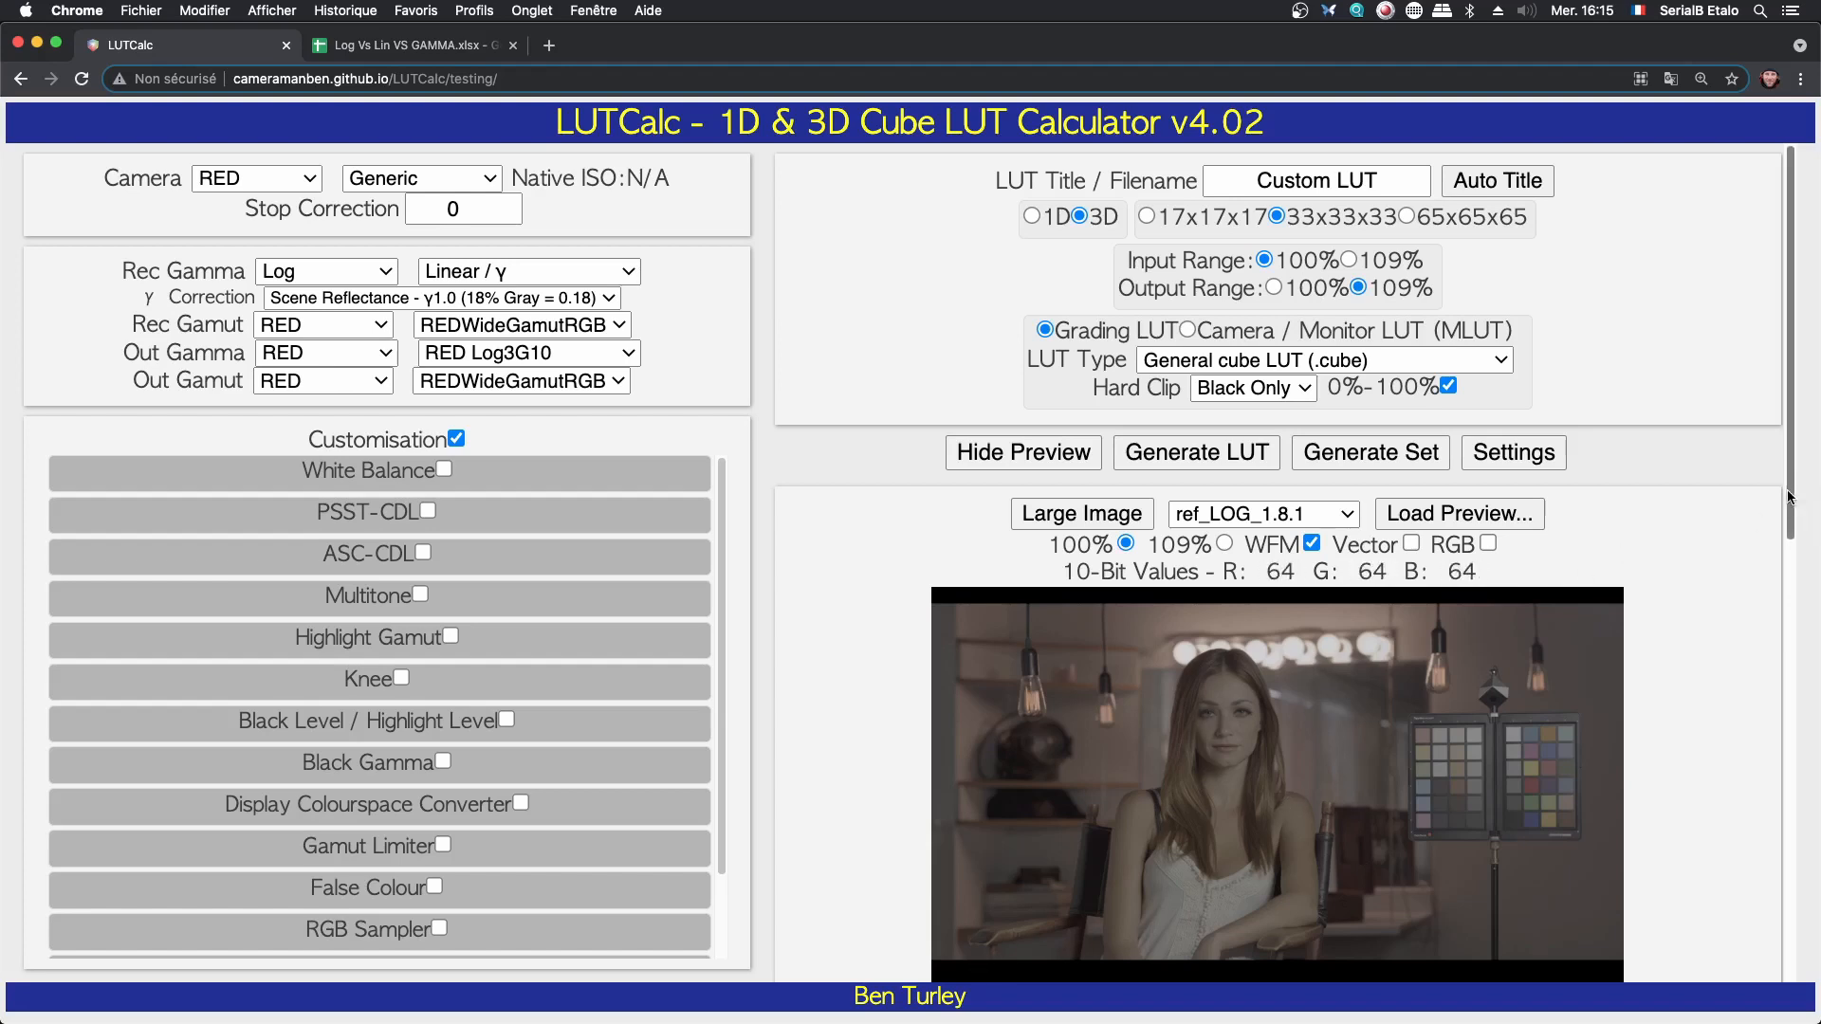
pyautogui.scroll(-2, 1815, 493)
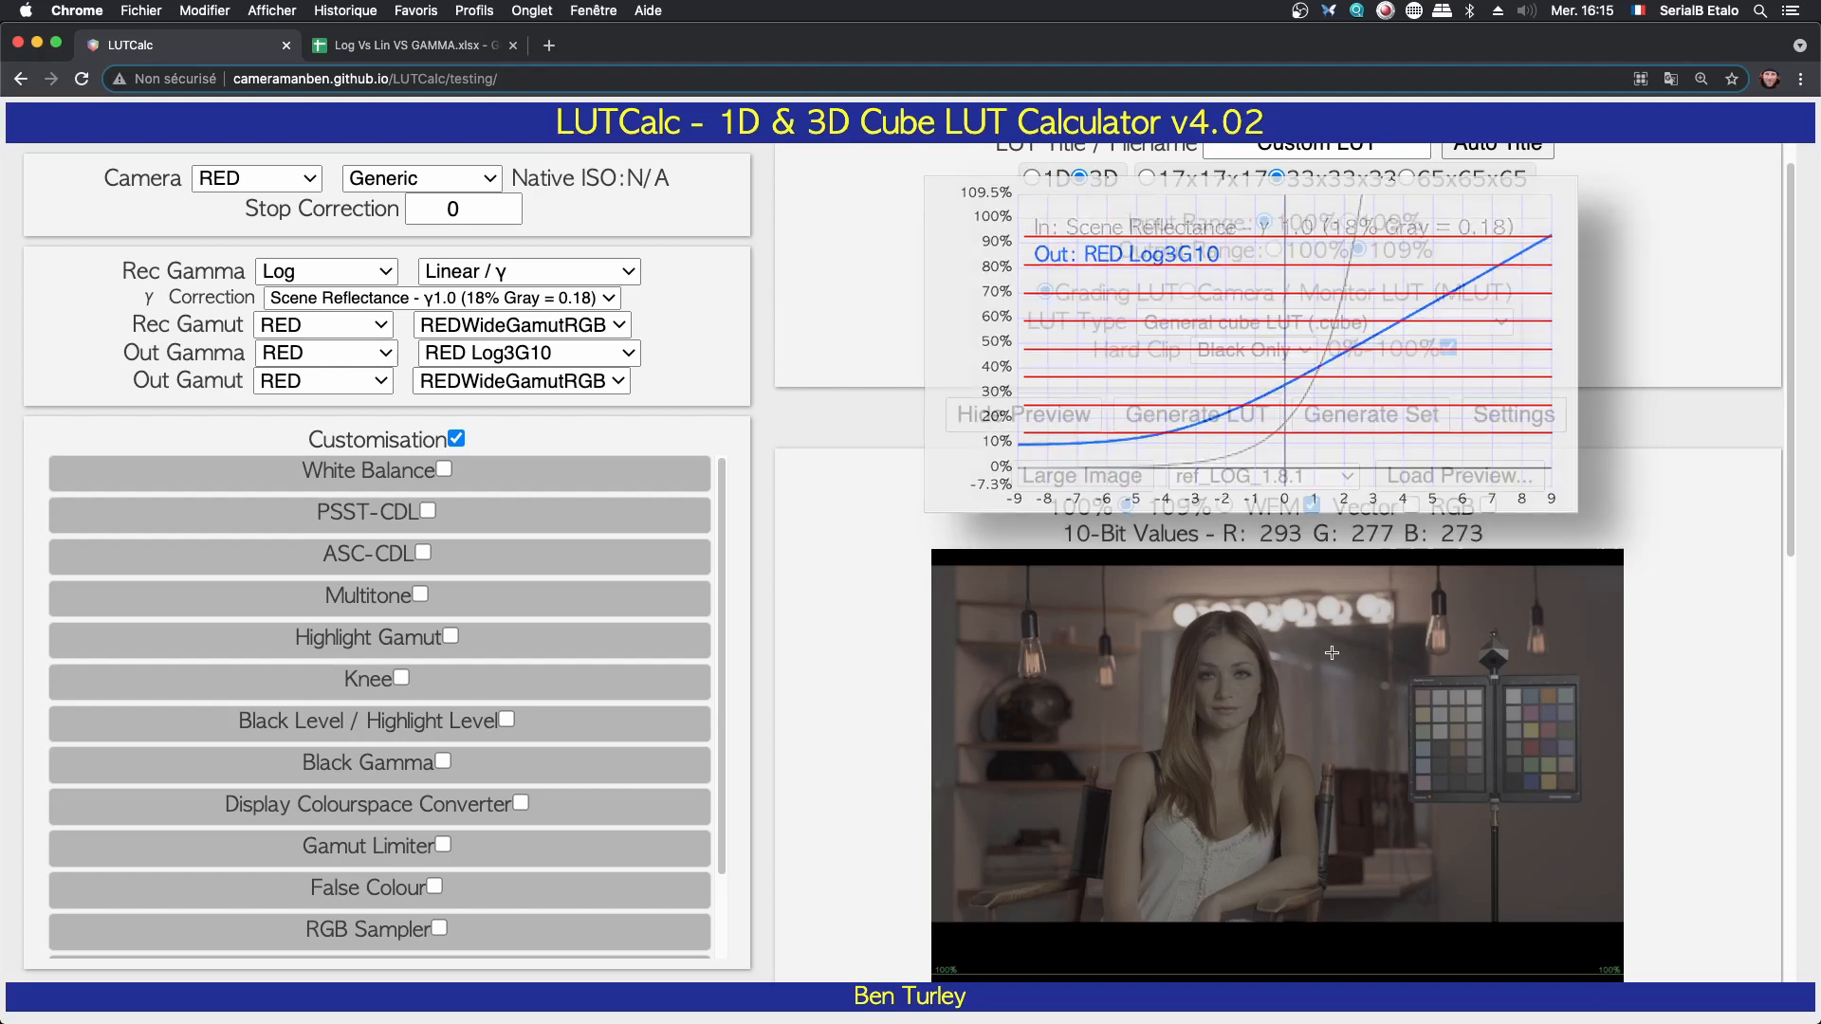
pyautogui.click(524, 361)
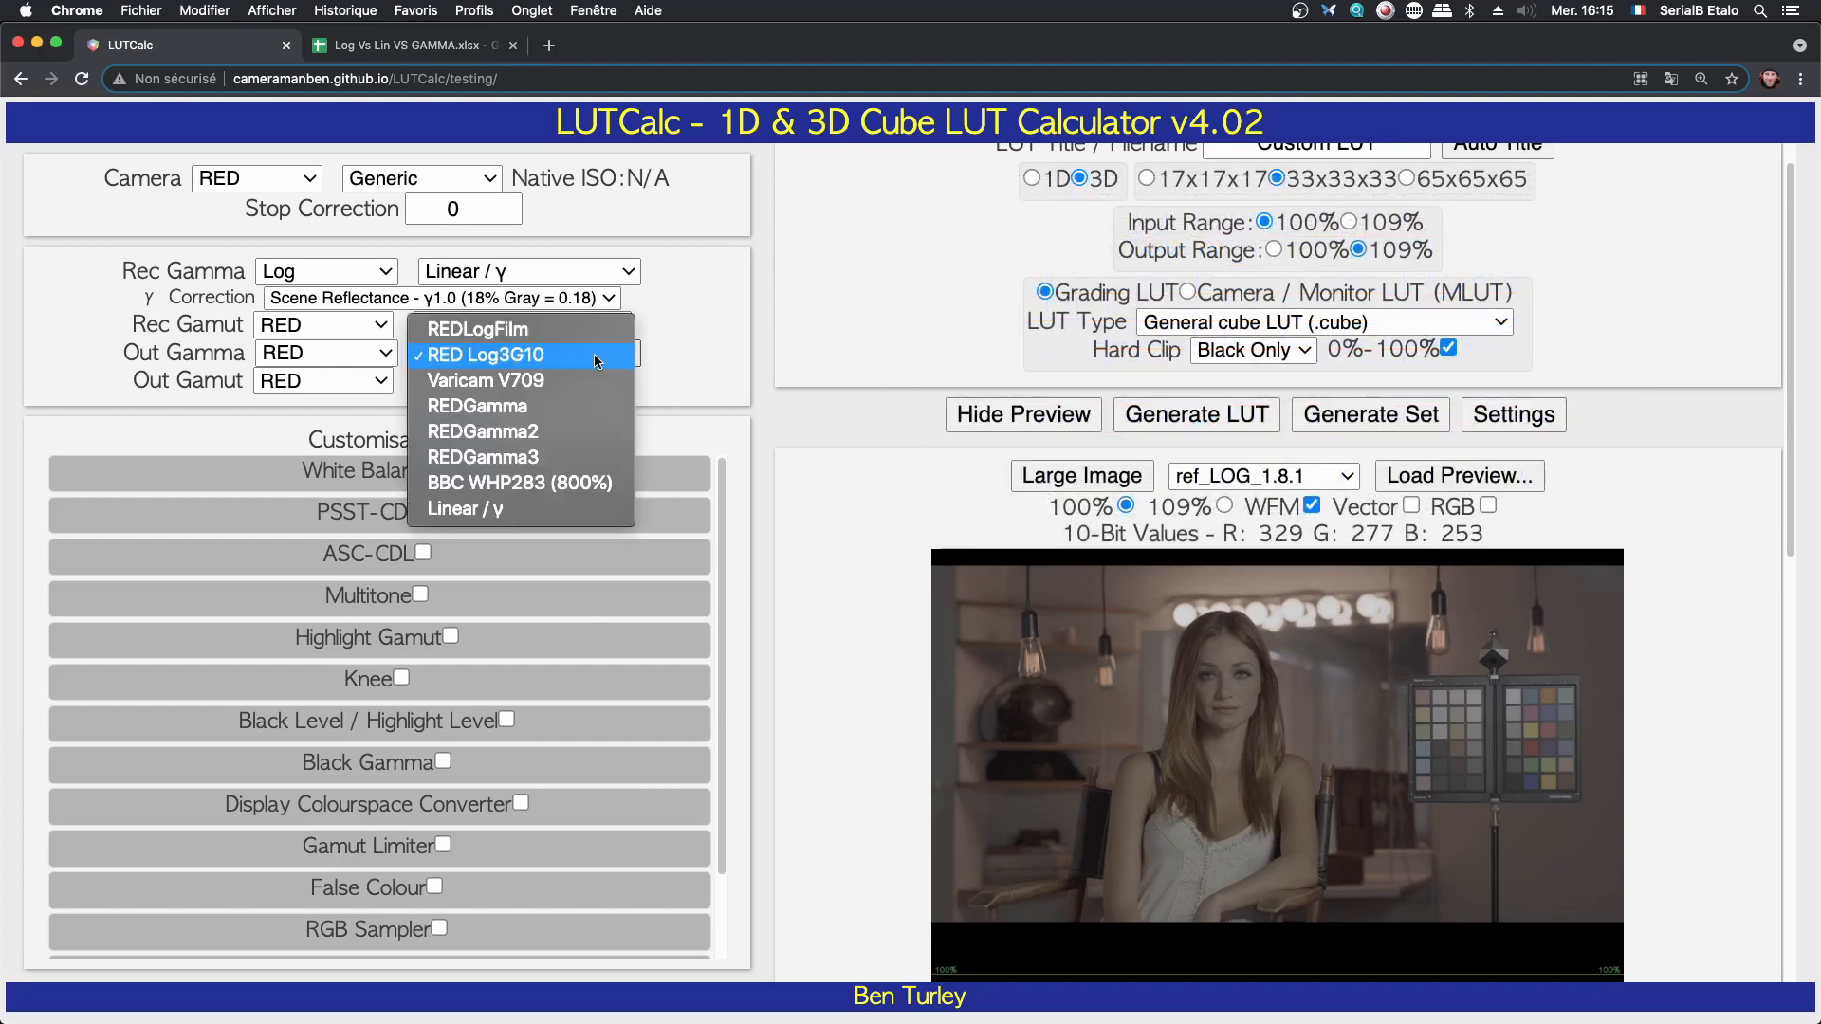
pyautogui.click(525, 514)
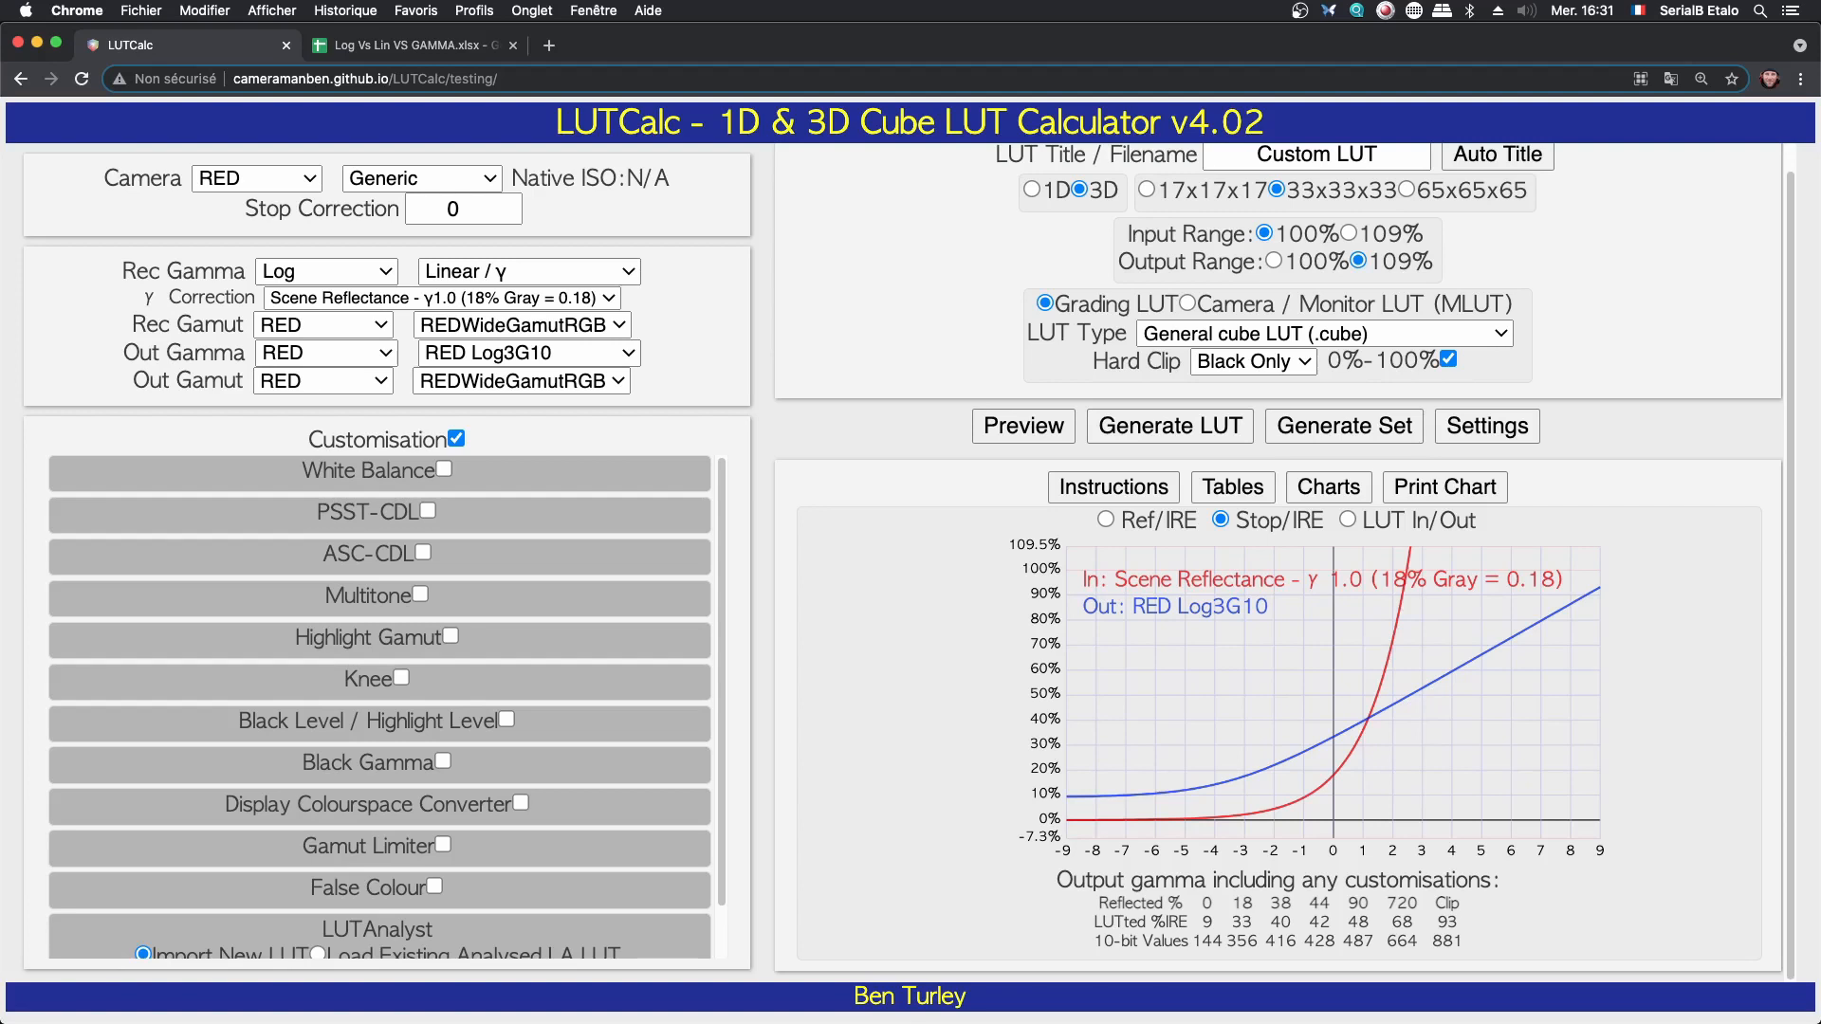
pyautogui.moveTo(1820, 275); pyautogui.dragTo(757, 99)
pyautogui.moveTo(1182, 103); pyautogui.dragTo(1058, 87)
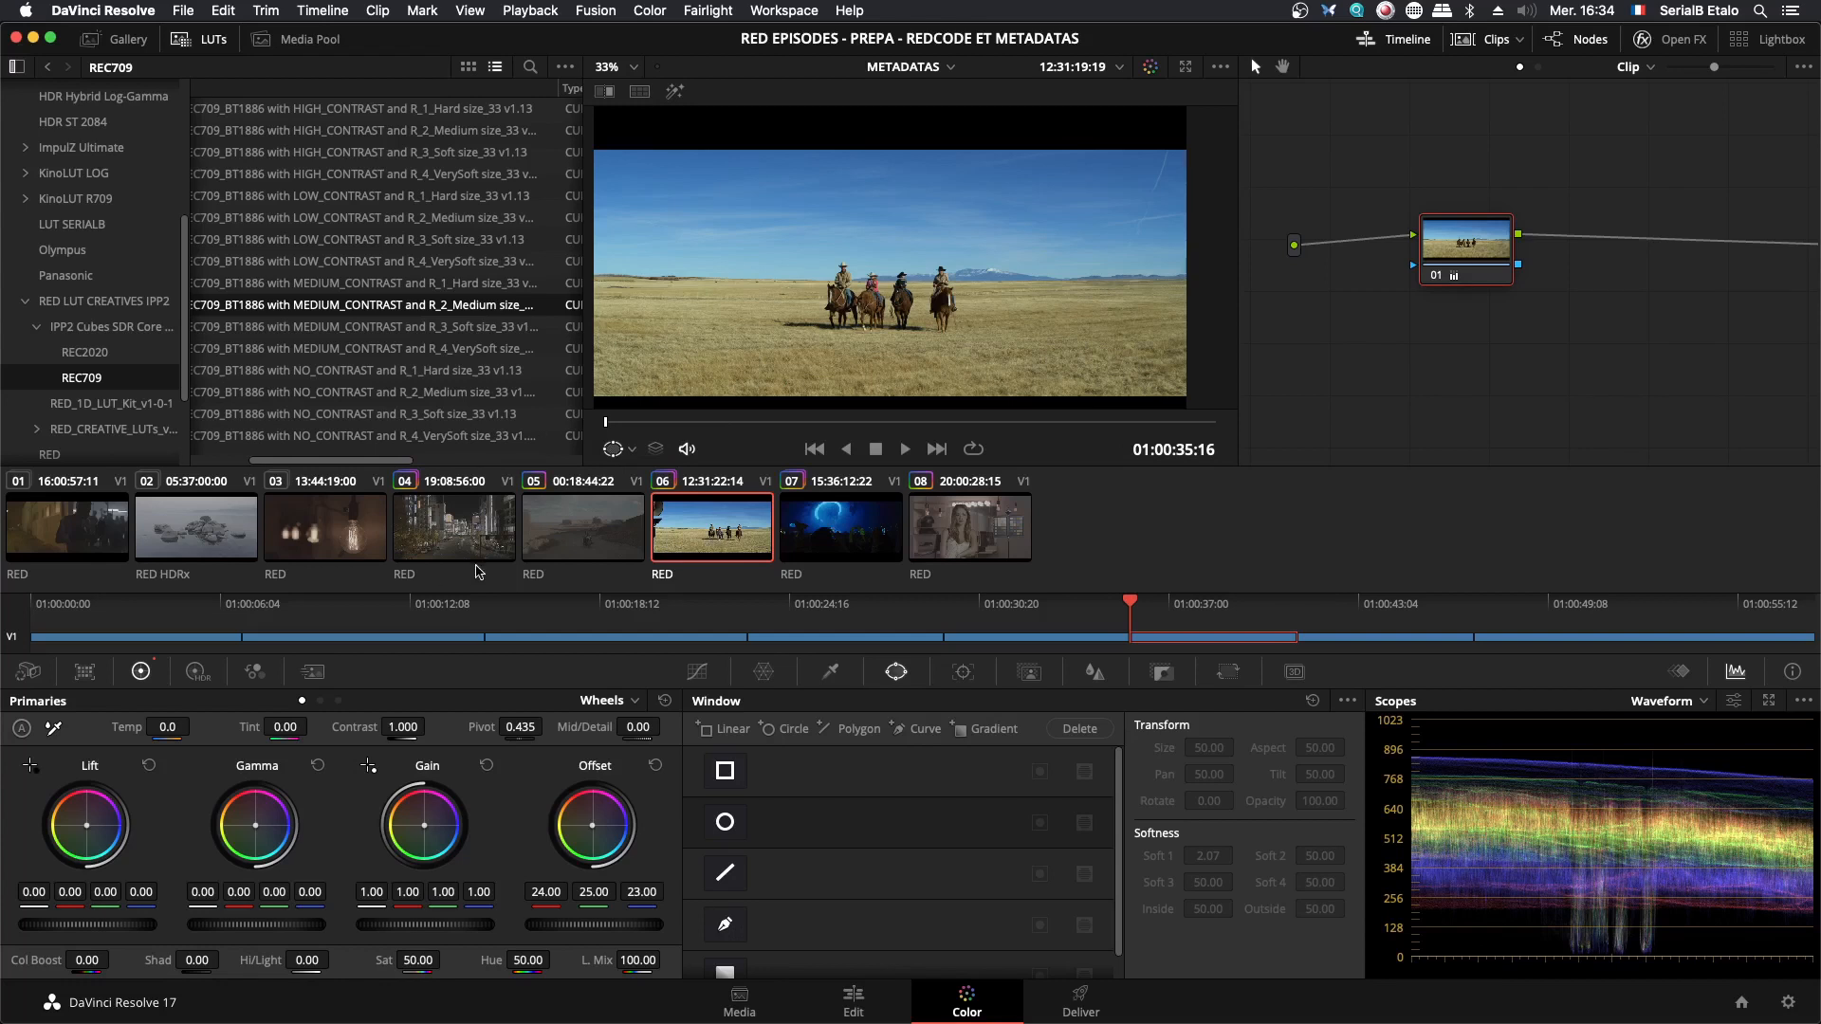
# - In DaVinci Resolve, select node 02 of the night street clip 04 and display the clip's Camera Raw settings
pyautogui.click(477, 557)
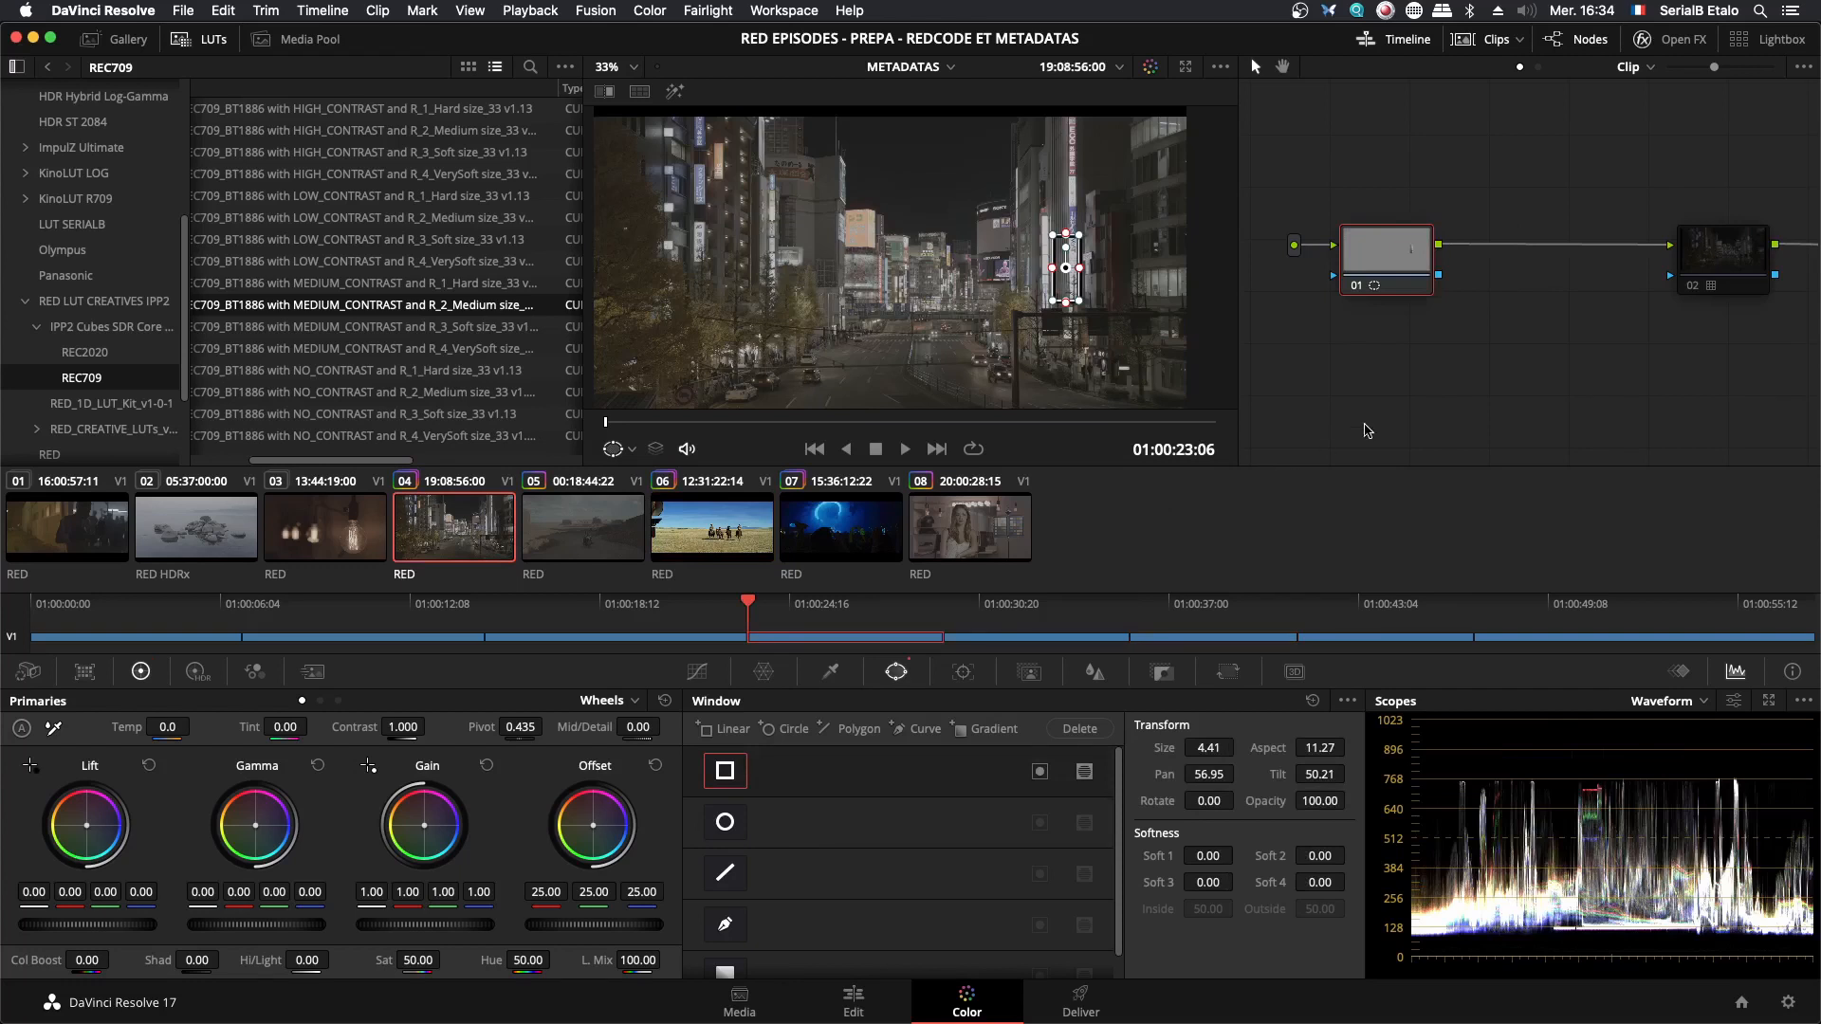
pyautogui.click(1749, 266)
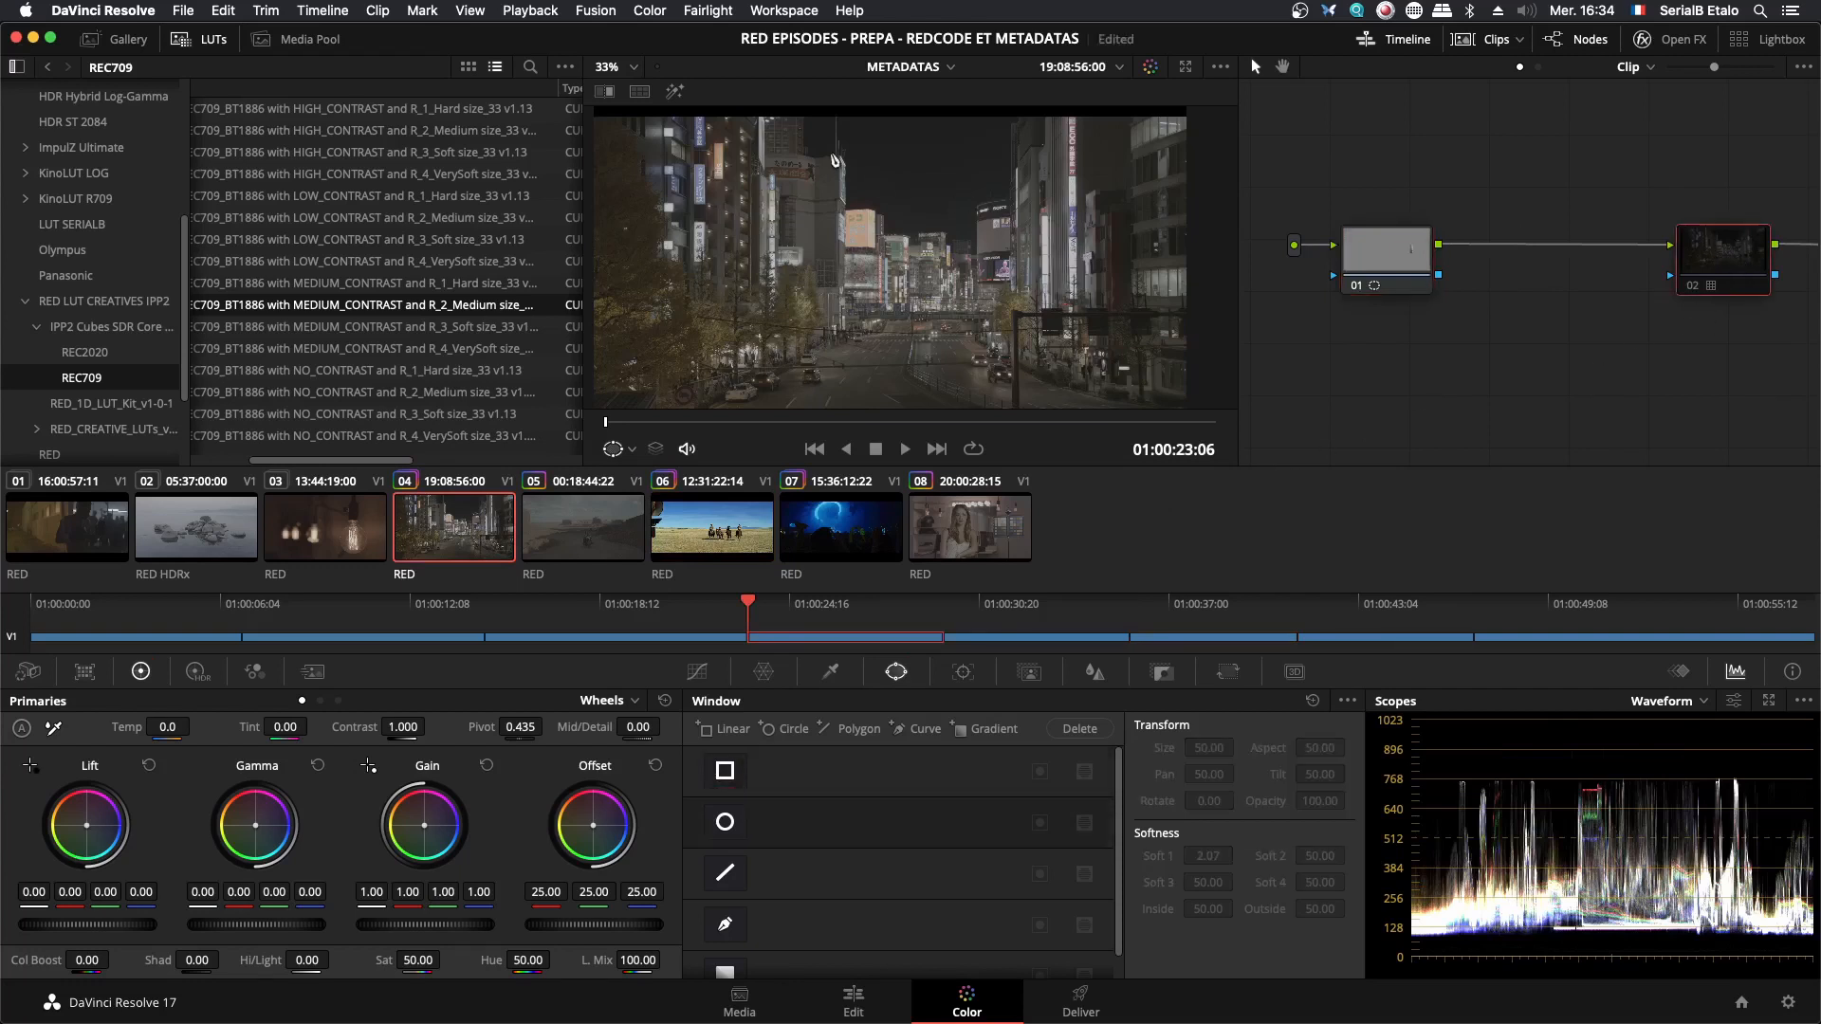
pyautogui.scroll(-1, 948, 322)
pyautogui.scroll(-1, 1014, 316)
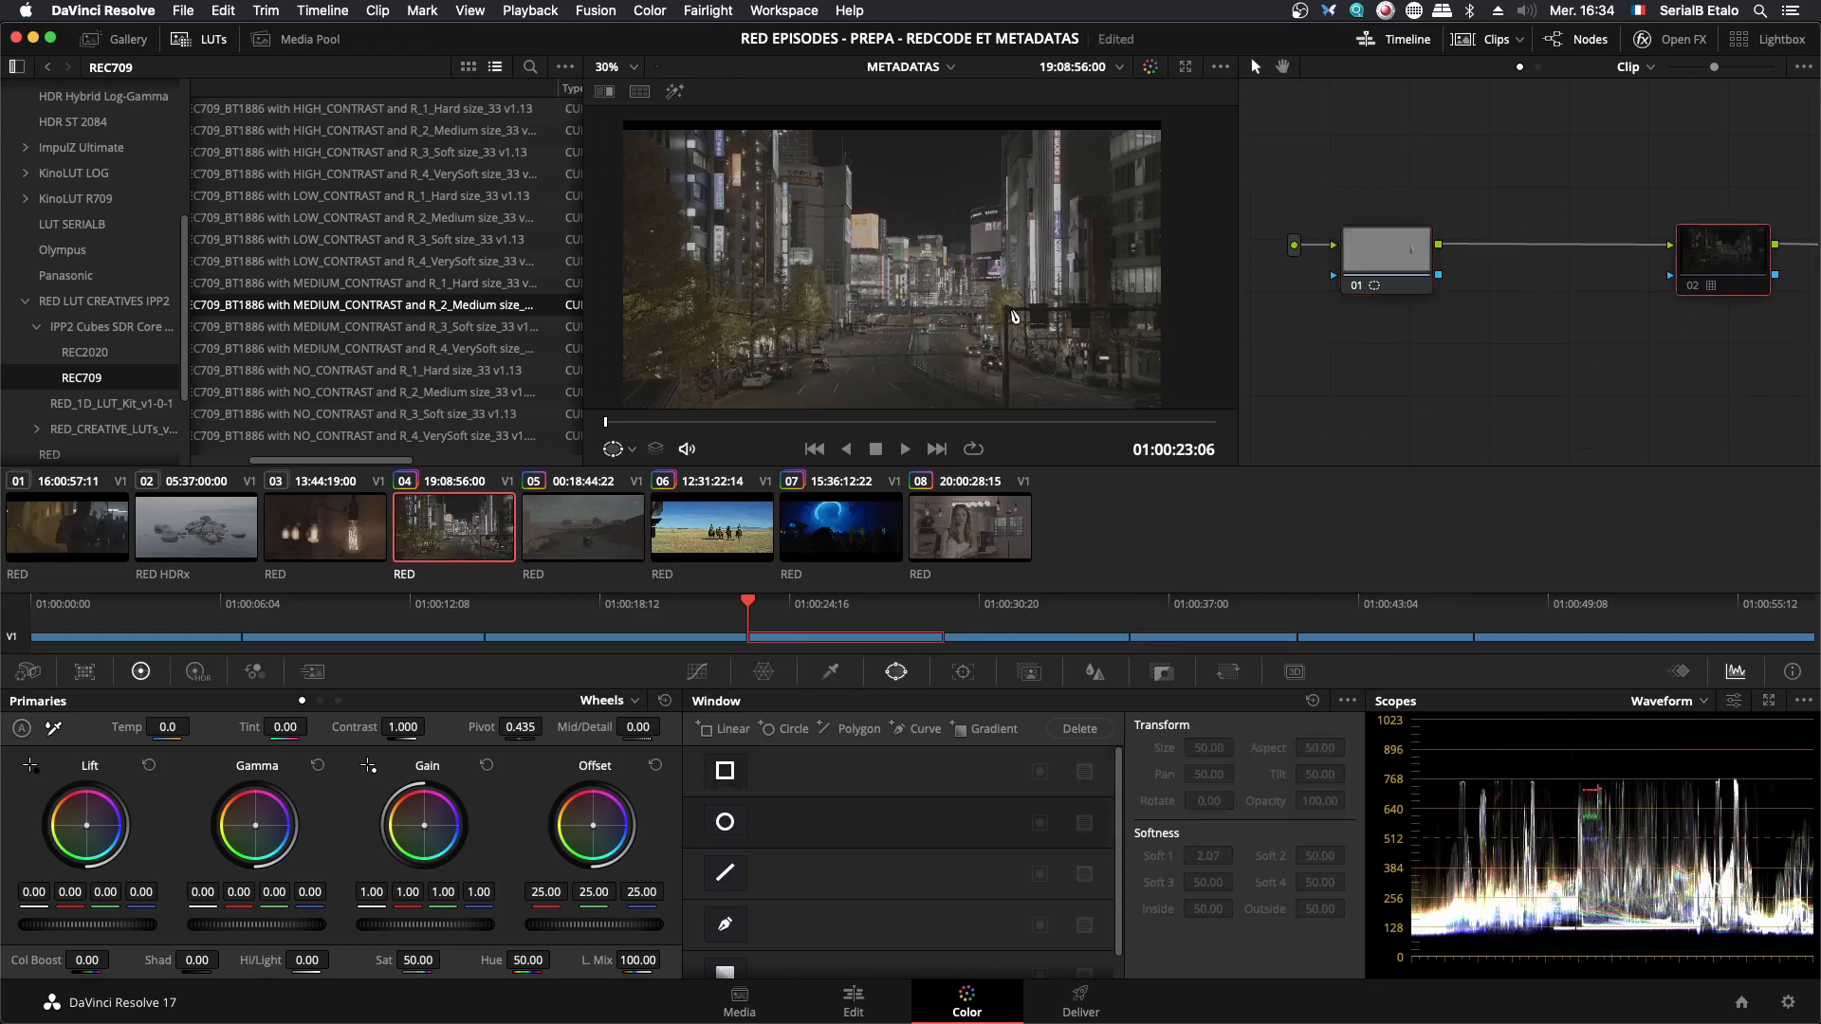
pyautogui.moveTo(987, 321); pyautogui.dragTo(988, 308)
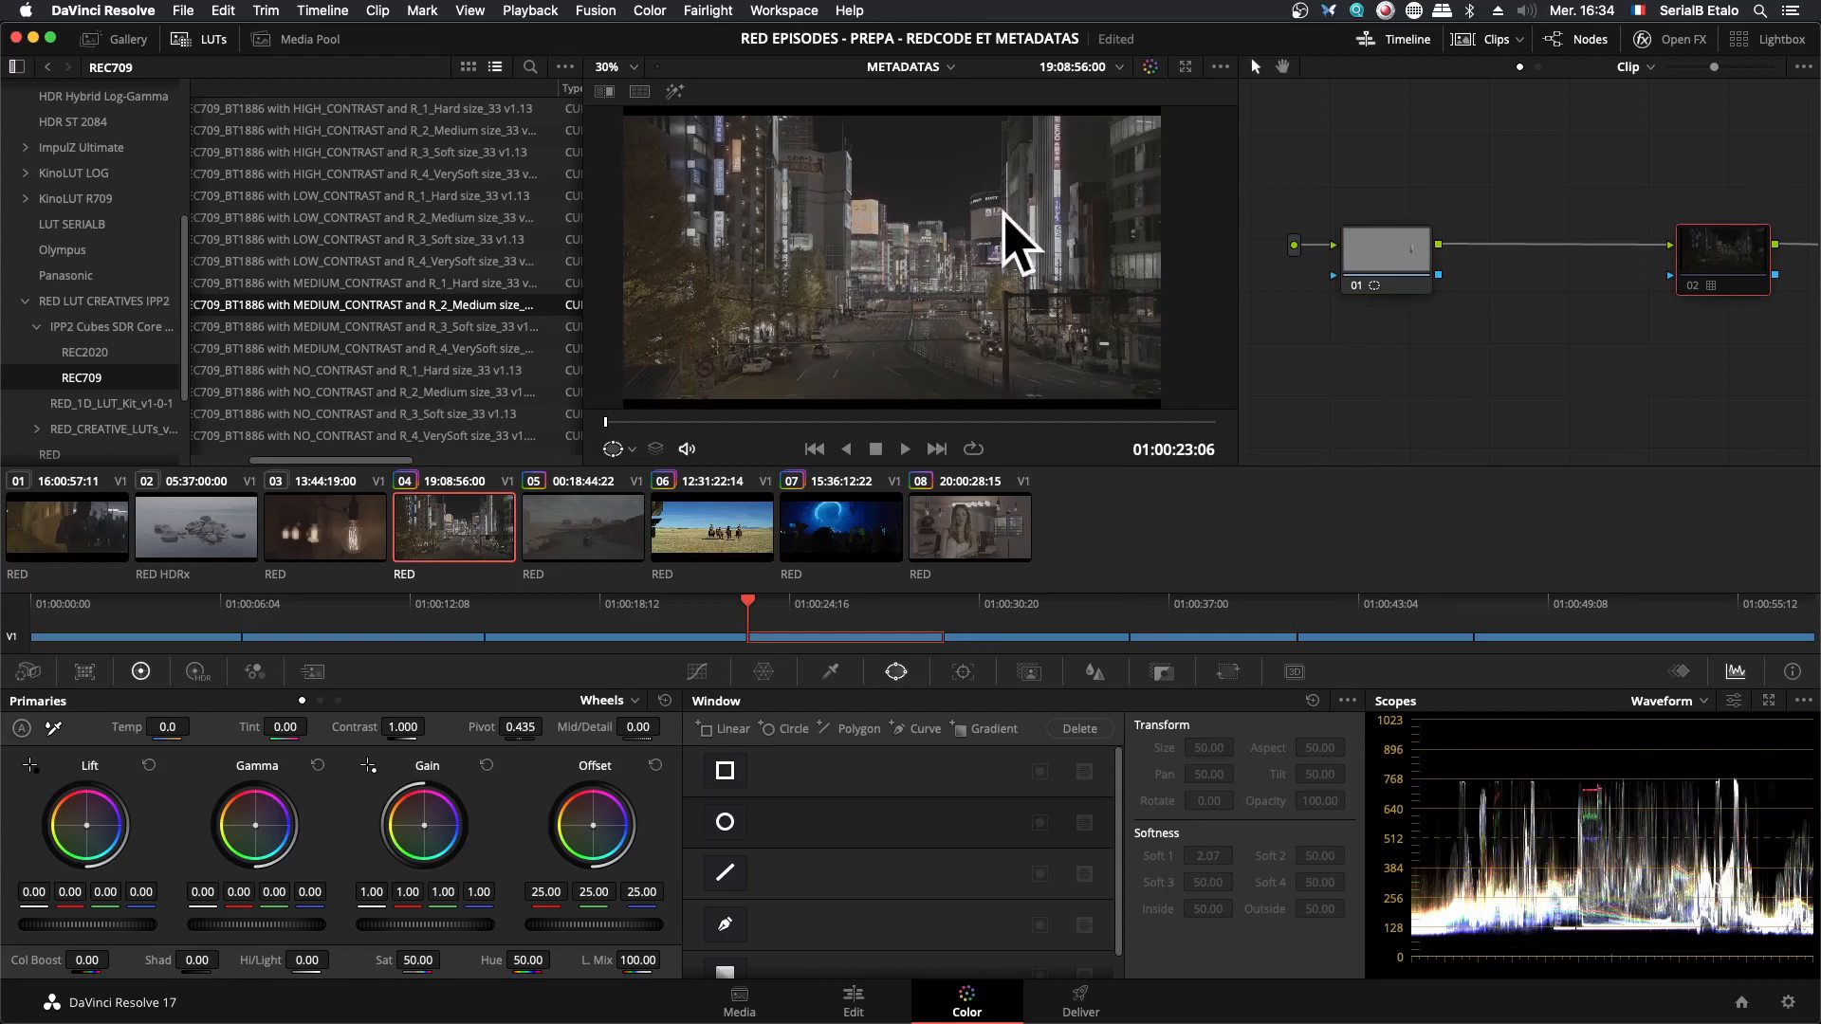
pyautogui.click(28, 673)
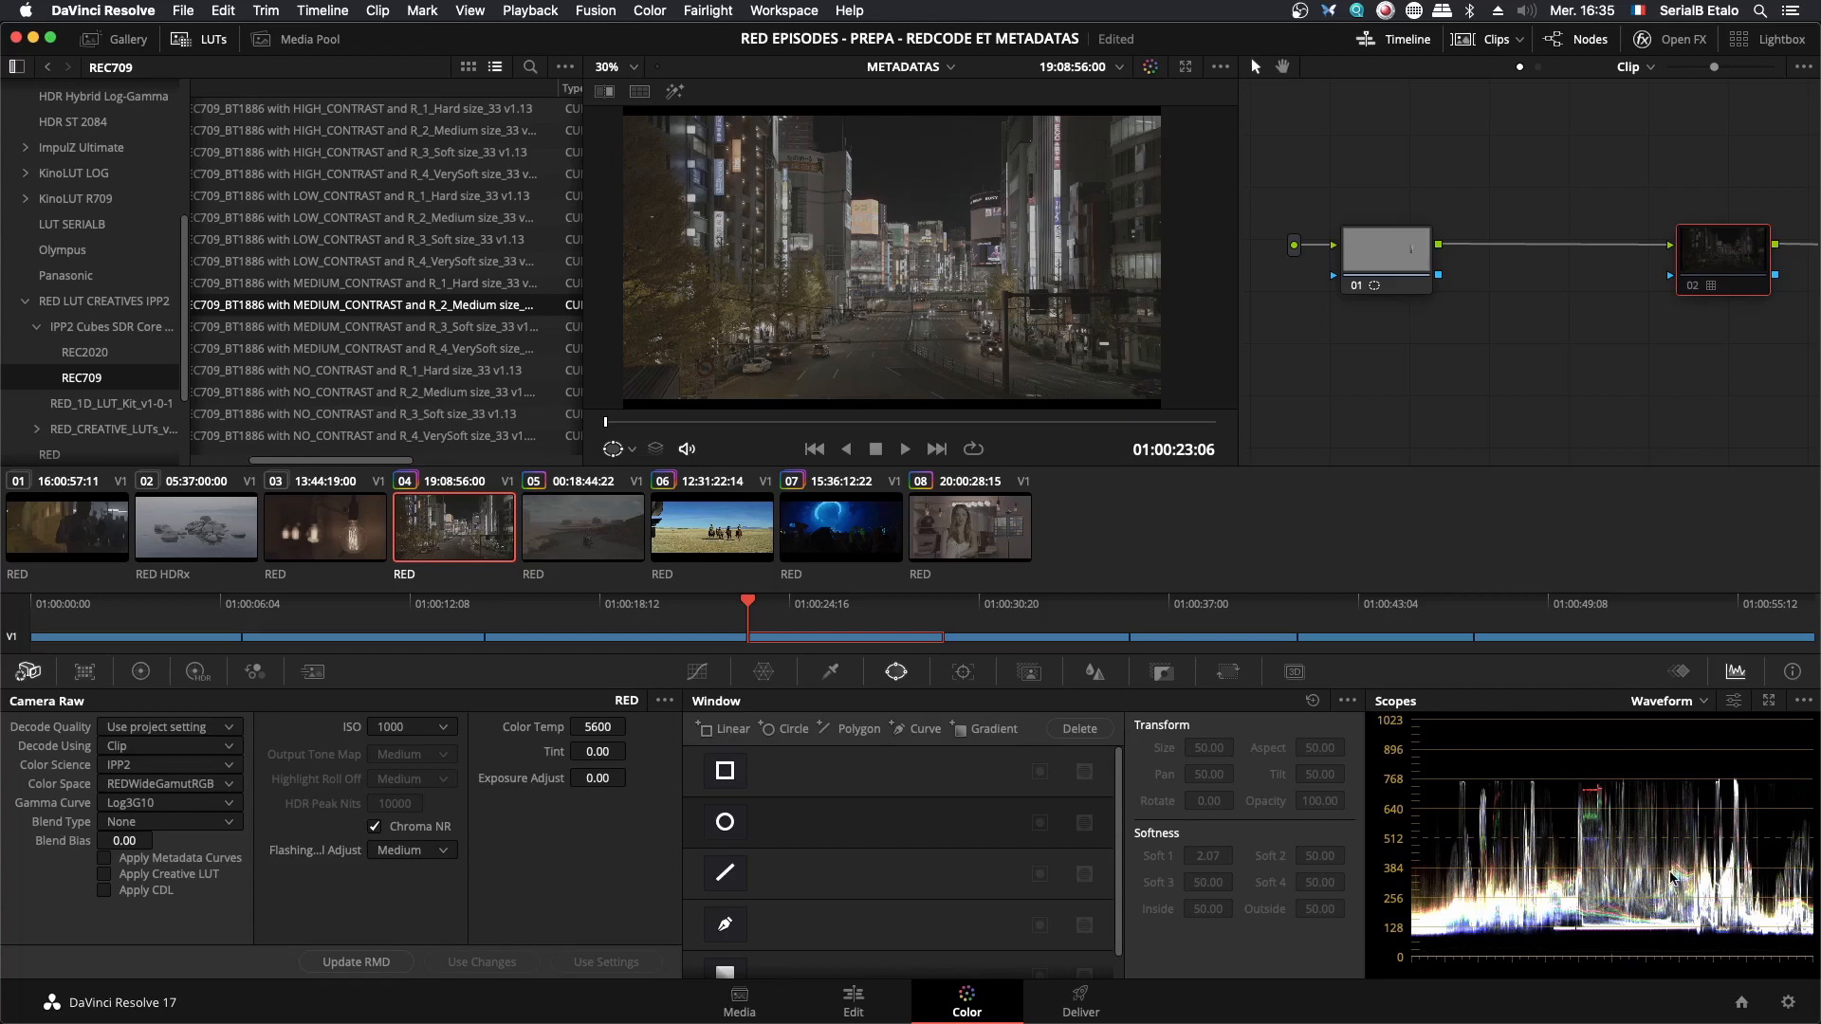
# - Isolate the illuminated building sign inside node 01's rectangular window using Highlight, to examine its levels on the waveform
pyautogui.click(1414, 261)
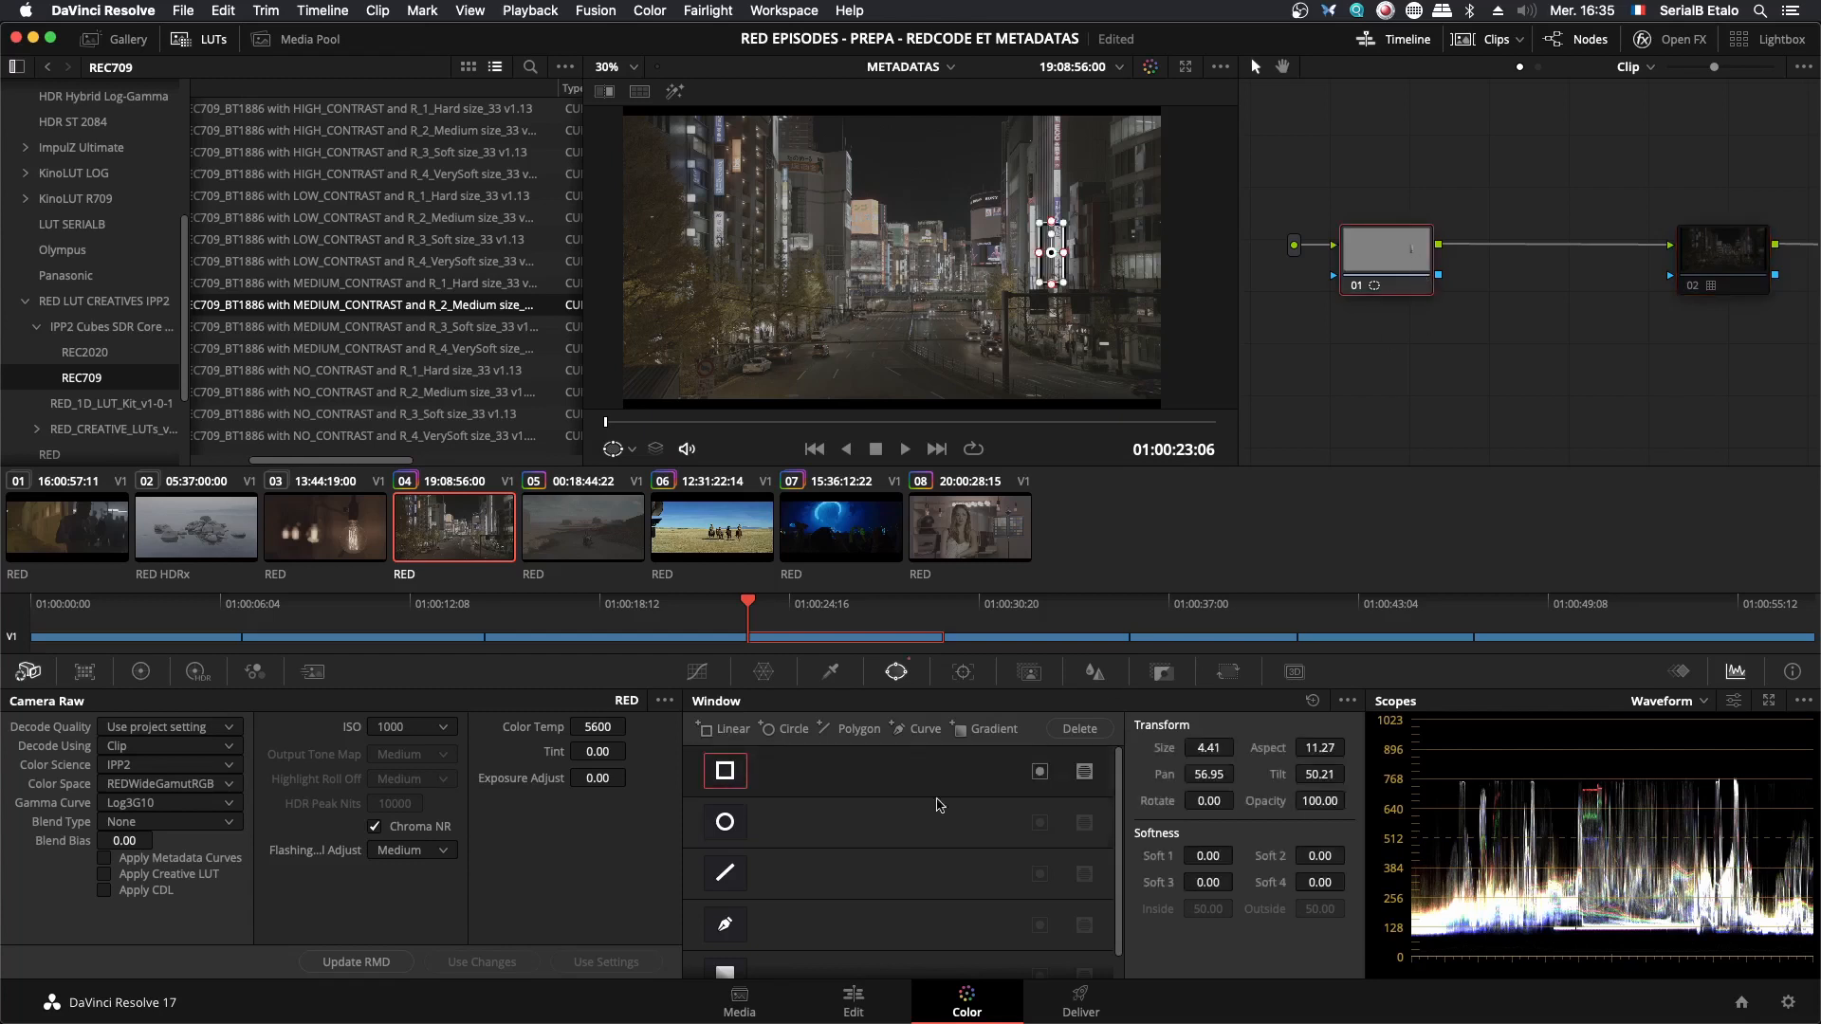
pyautogui.click(674, 91)
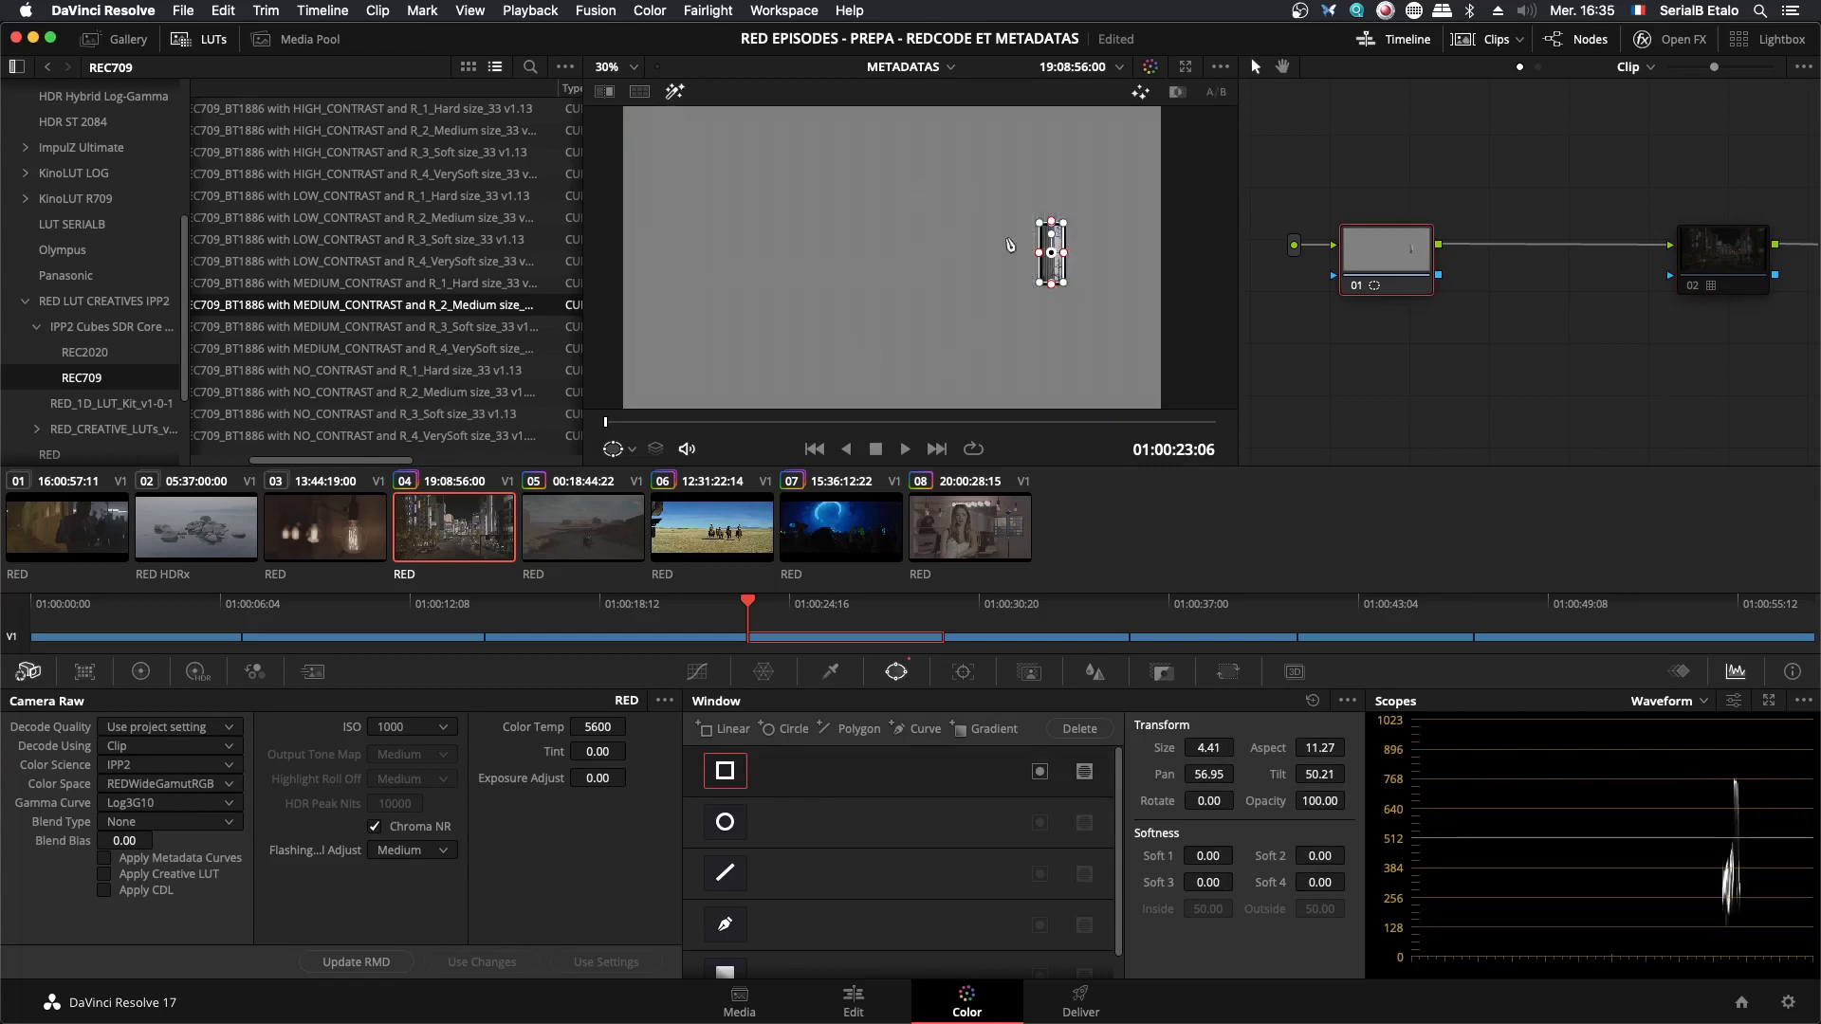
pyautogui.click(675, 91)
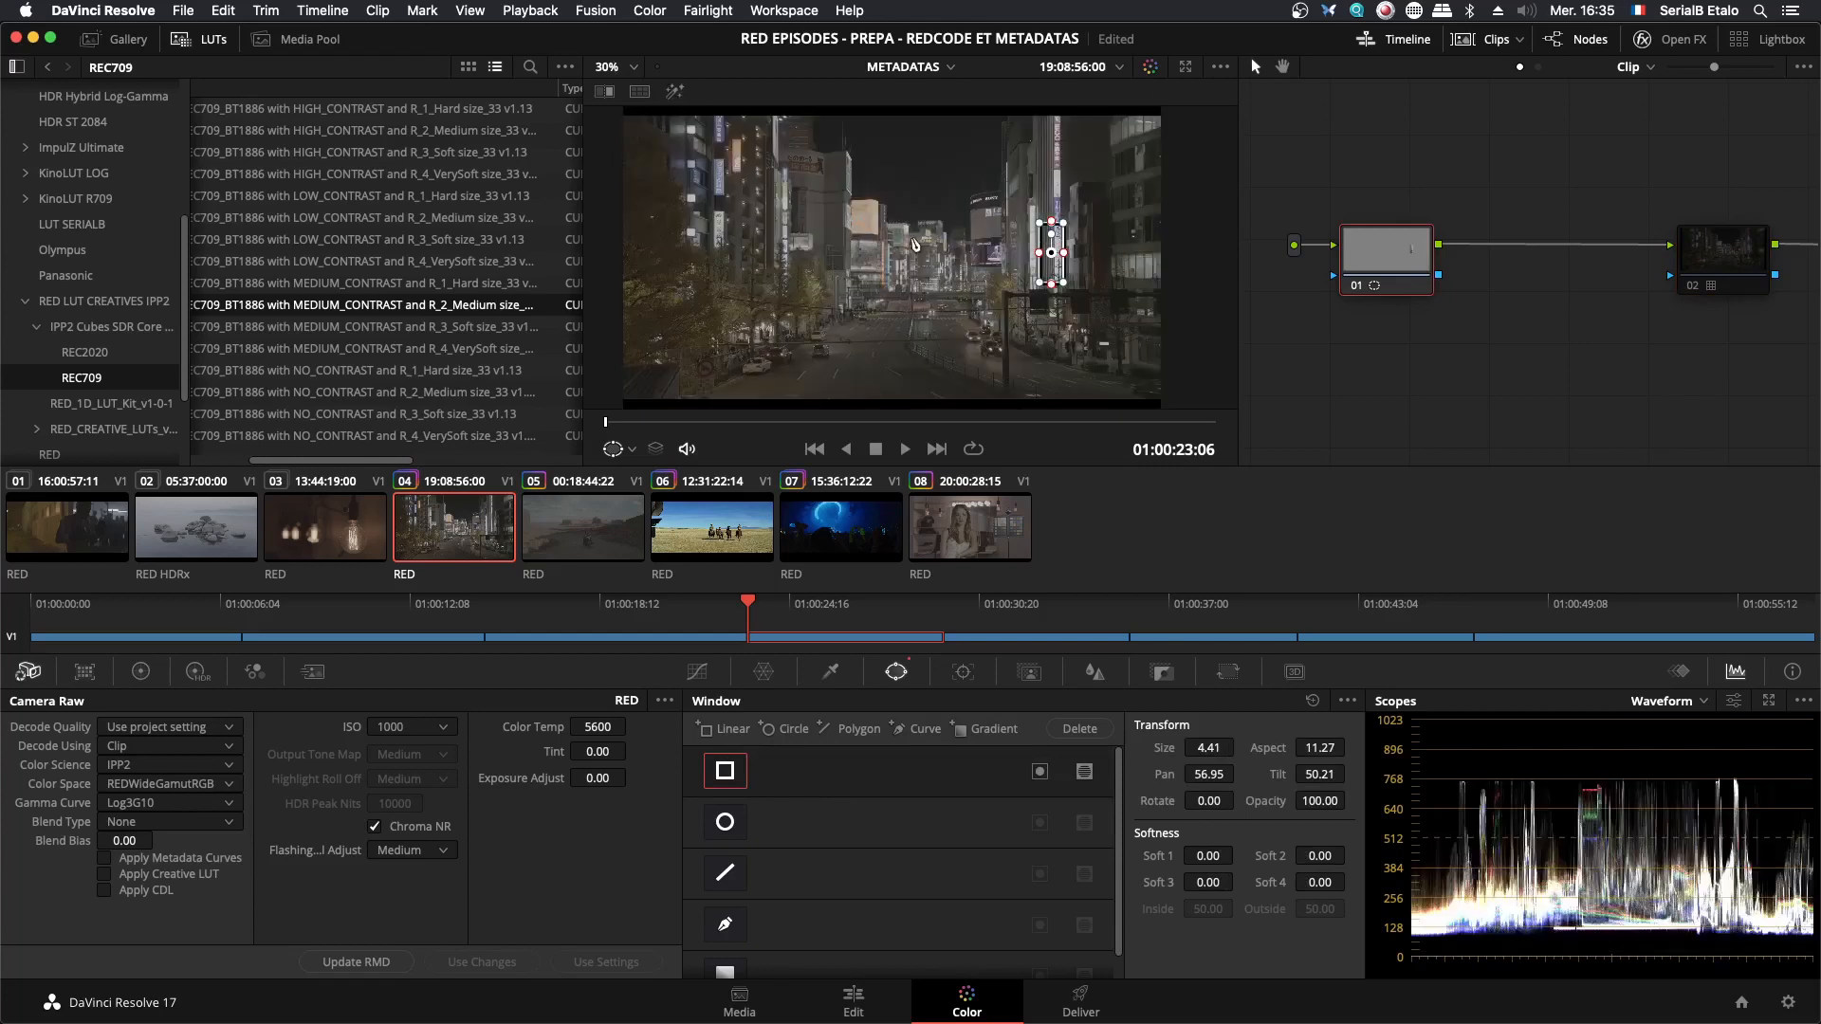
pyautogui.scroll(3, 914, 244)
pyautogui.scroll(4, 867, 265)
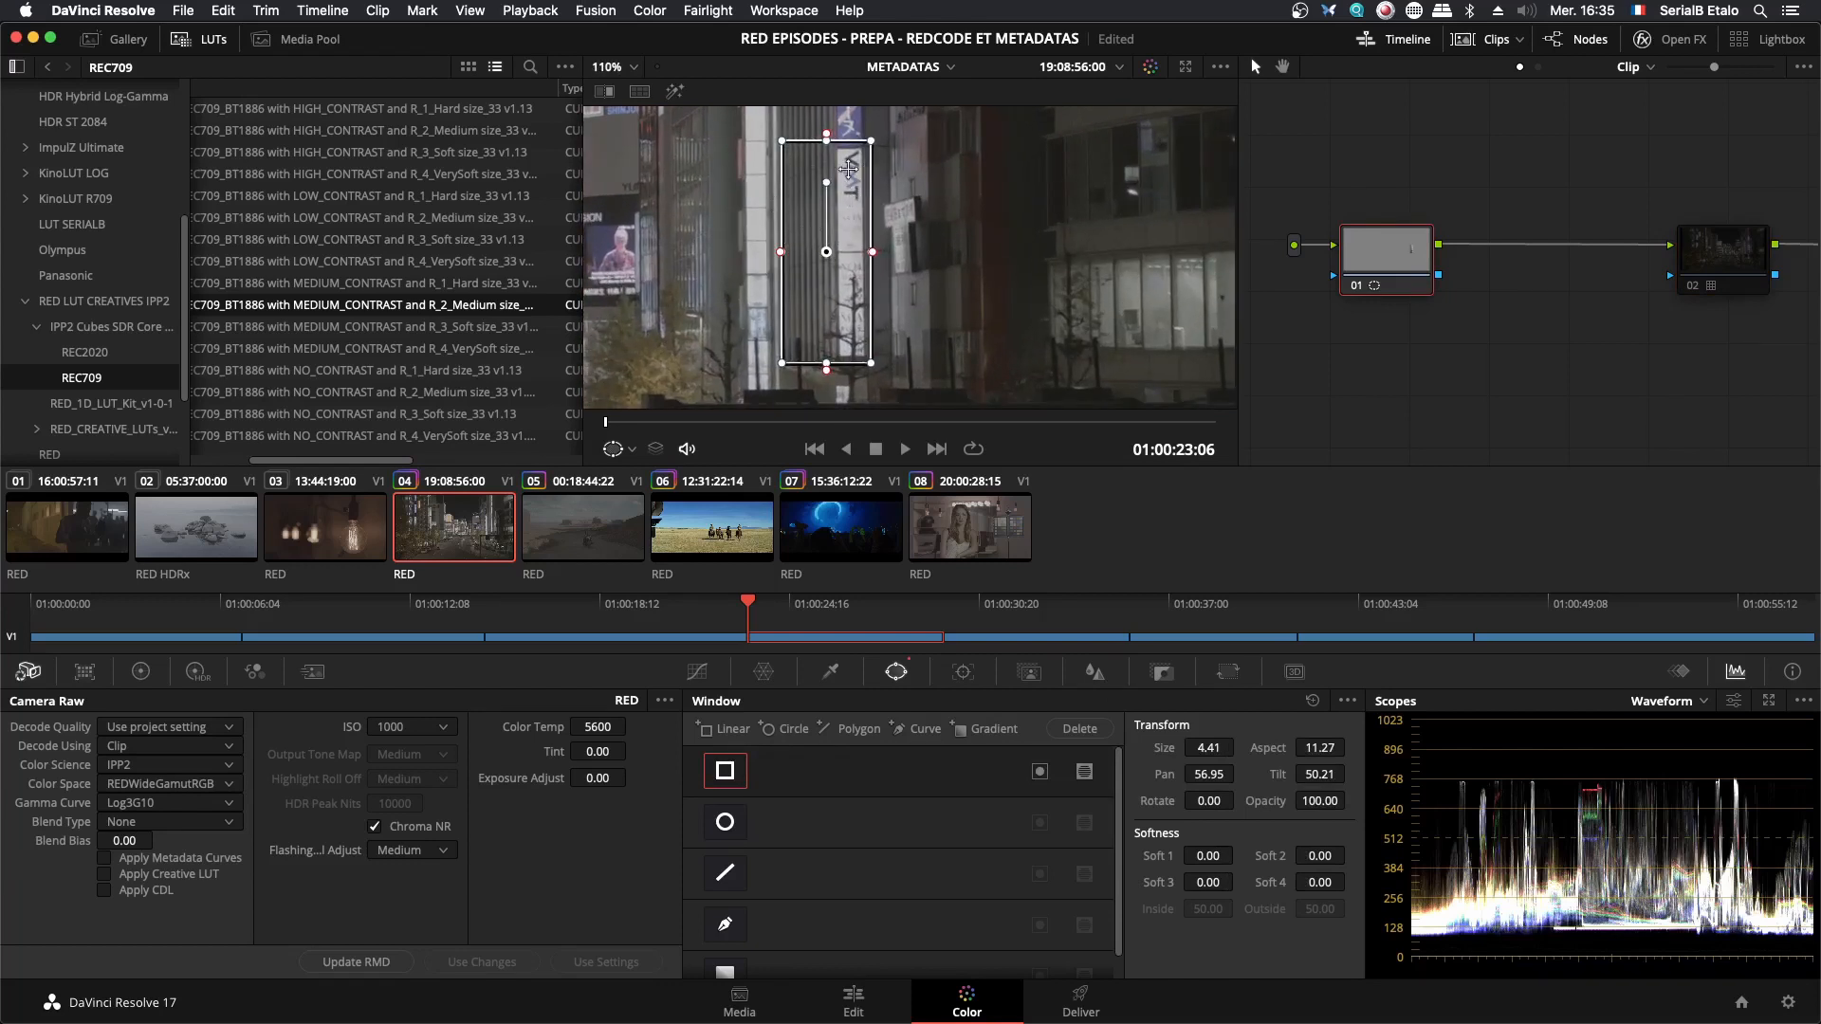
pyautogui.moveTo(873, 257)
pyautogui.mouseDown()
pyautogui.moveTo(893, 448)
pyautogui.moveTo(881, 246)
pyautogui.mouseUp()
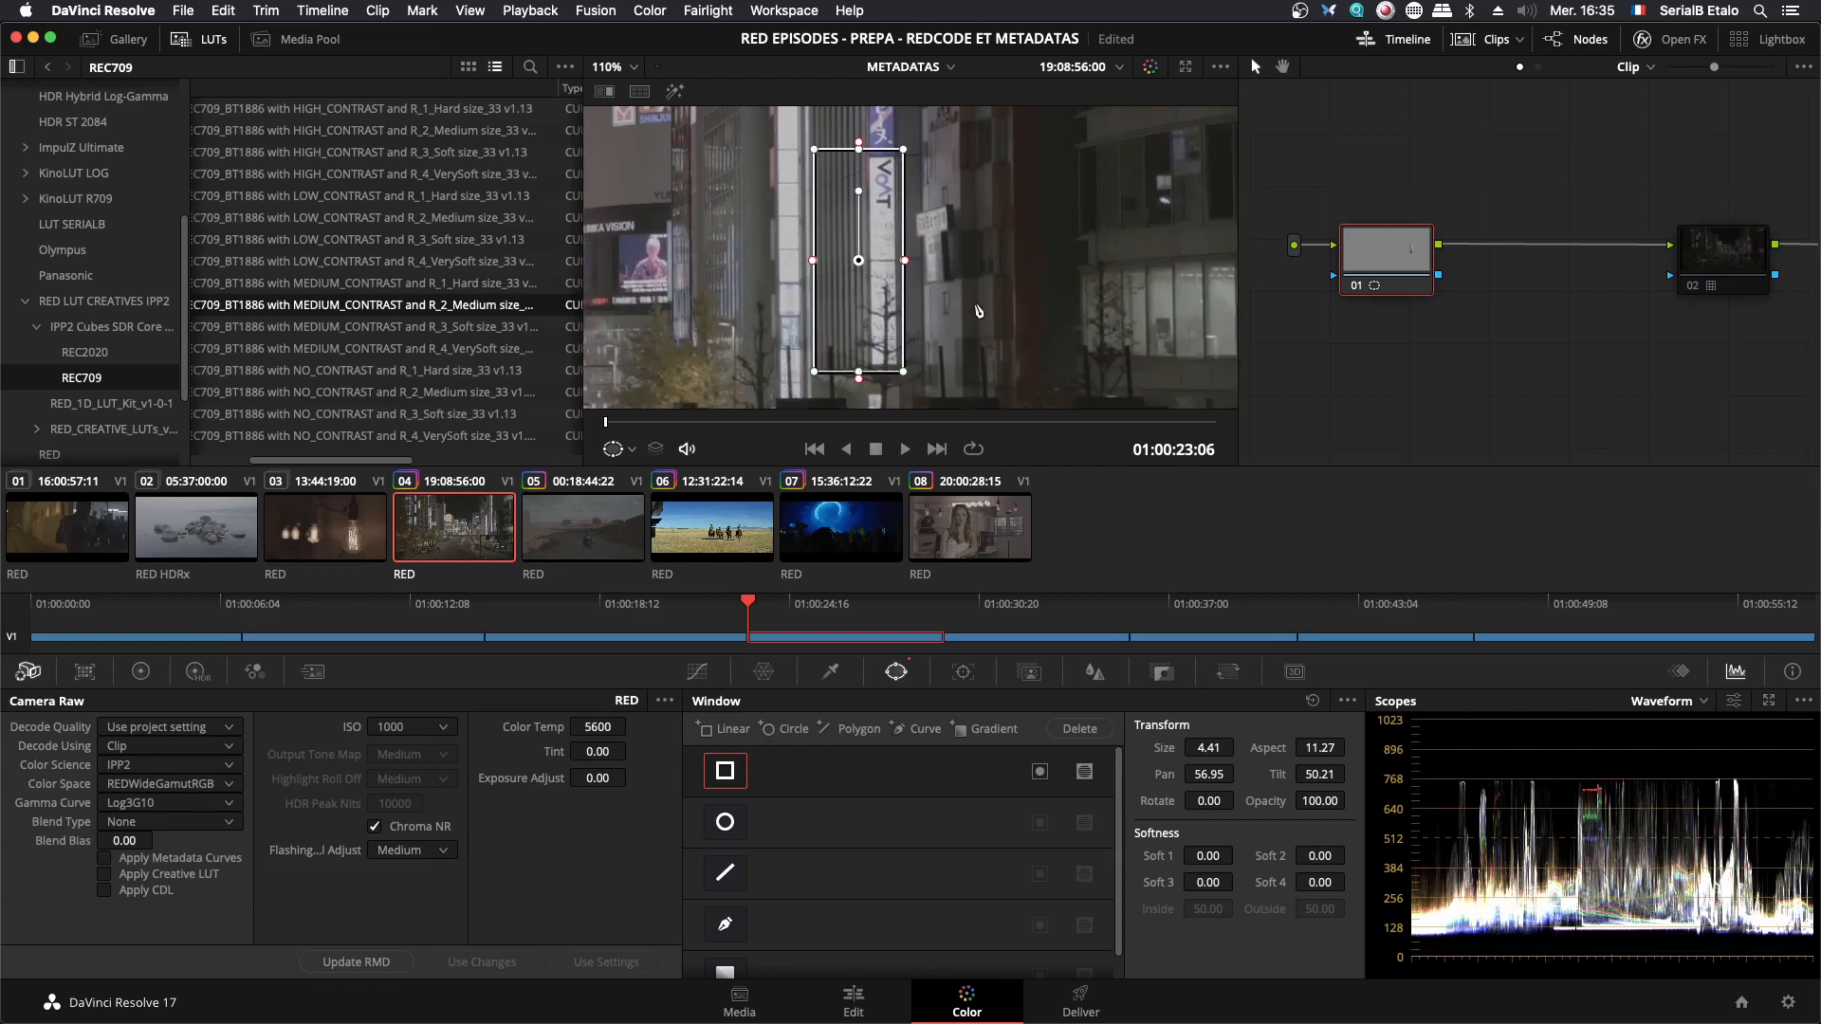
pyautogui.click(674, 91)
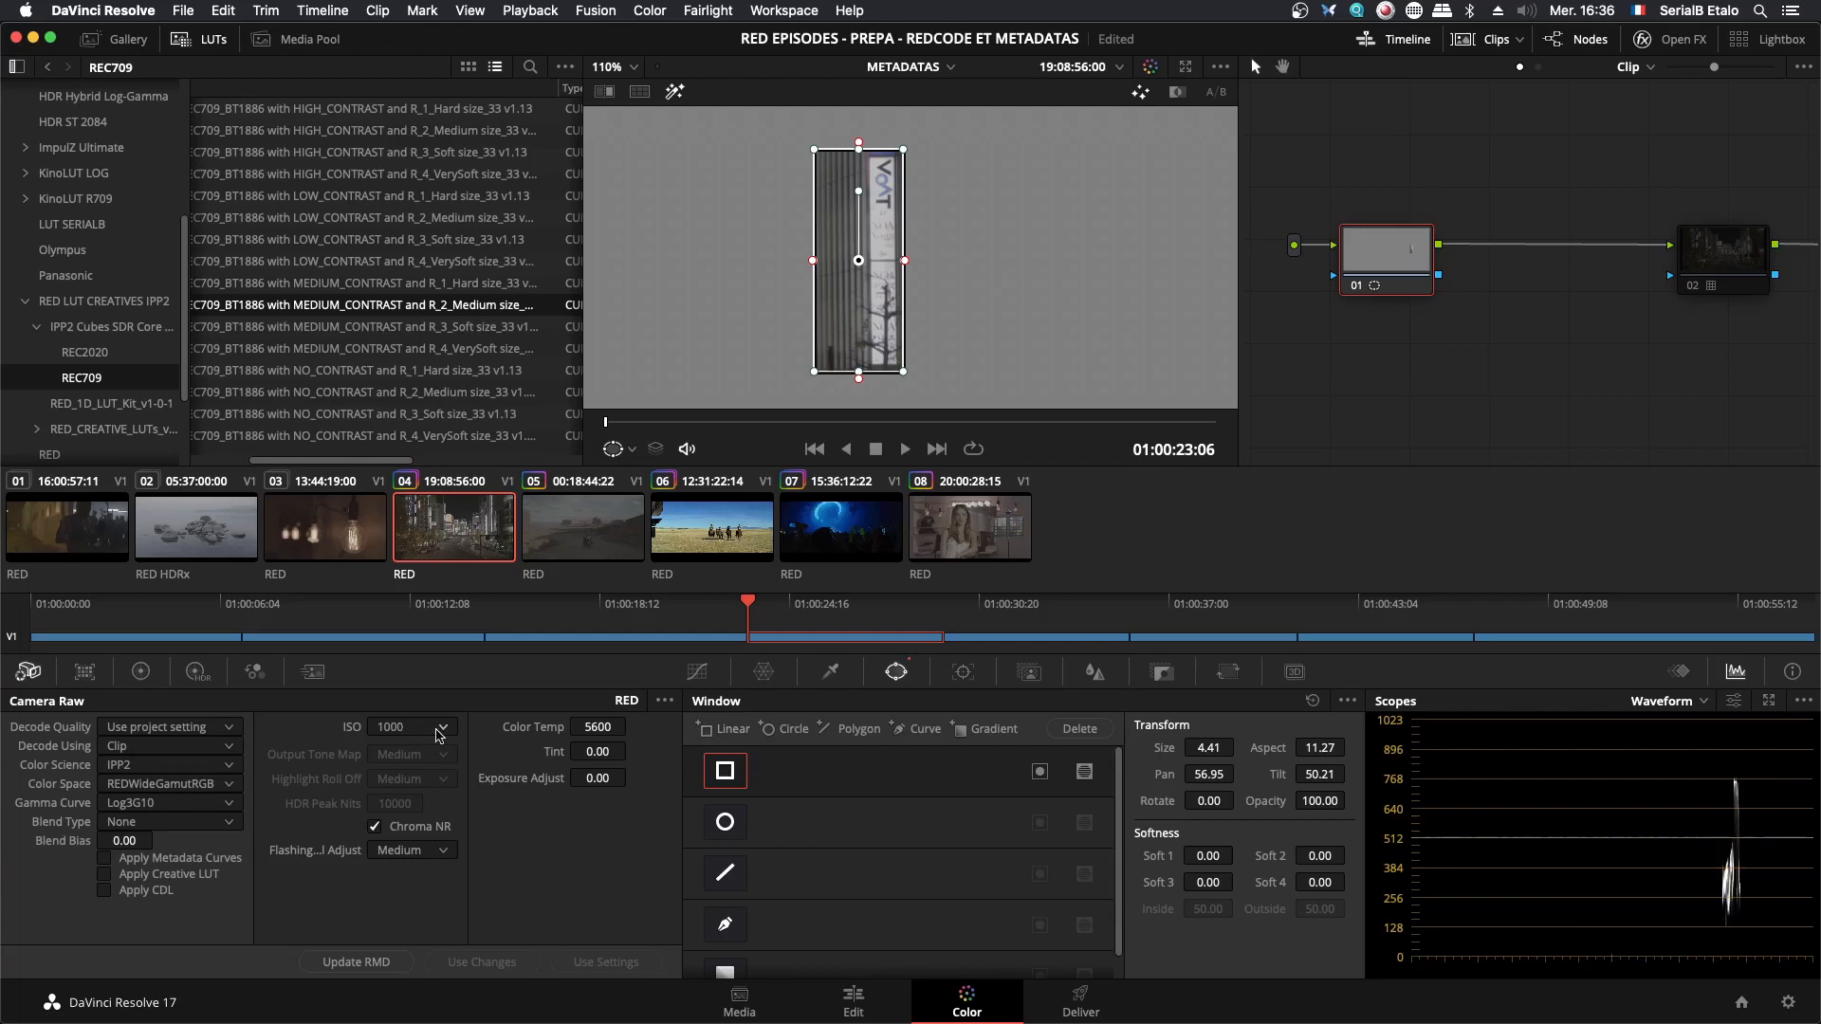
# - Try ISO 500 and ISO 125 on the clip while comparing the sign's waveform levels, and restore the ISO to 1000
pyautogui.click(433, 734)
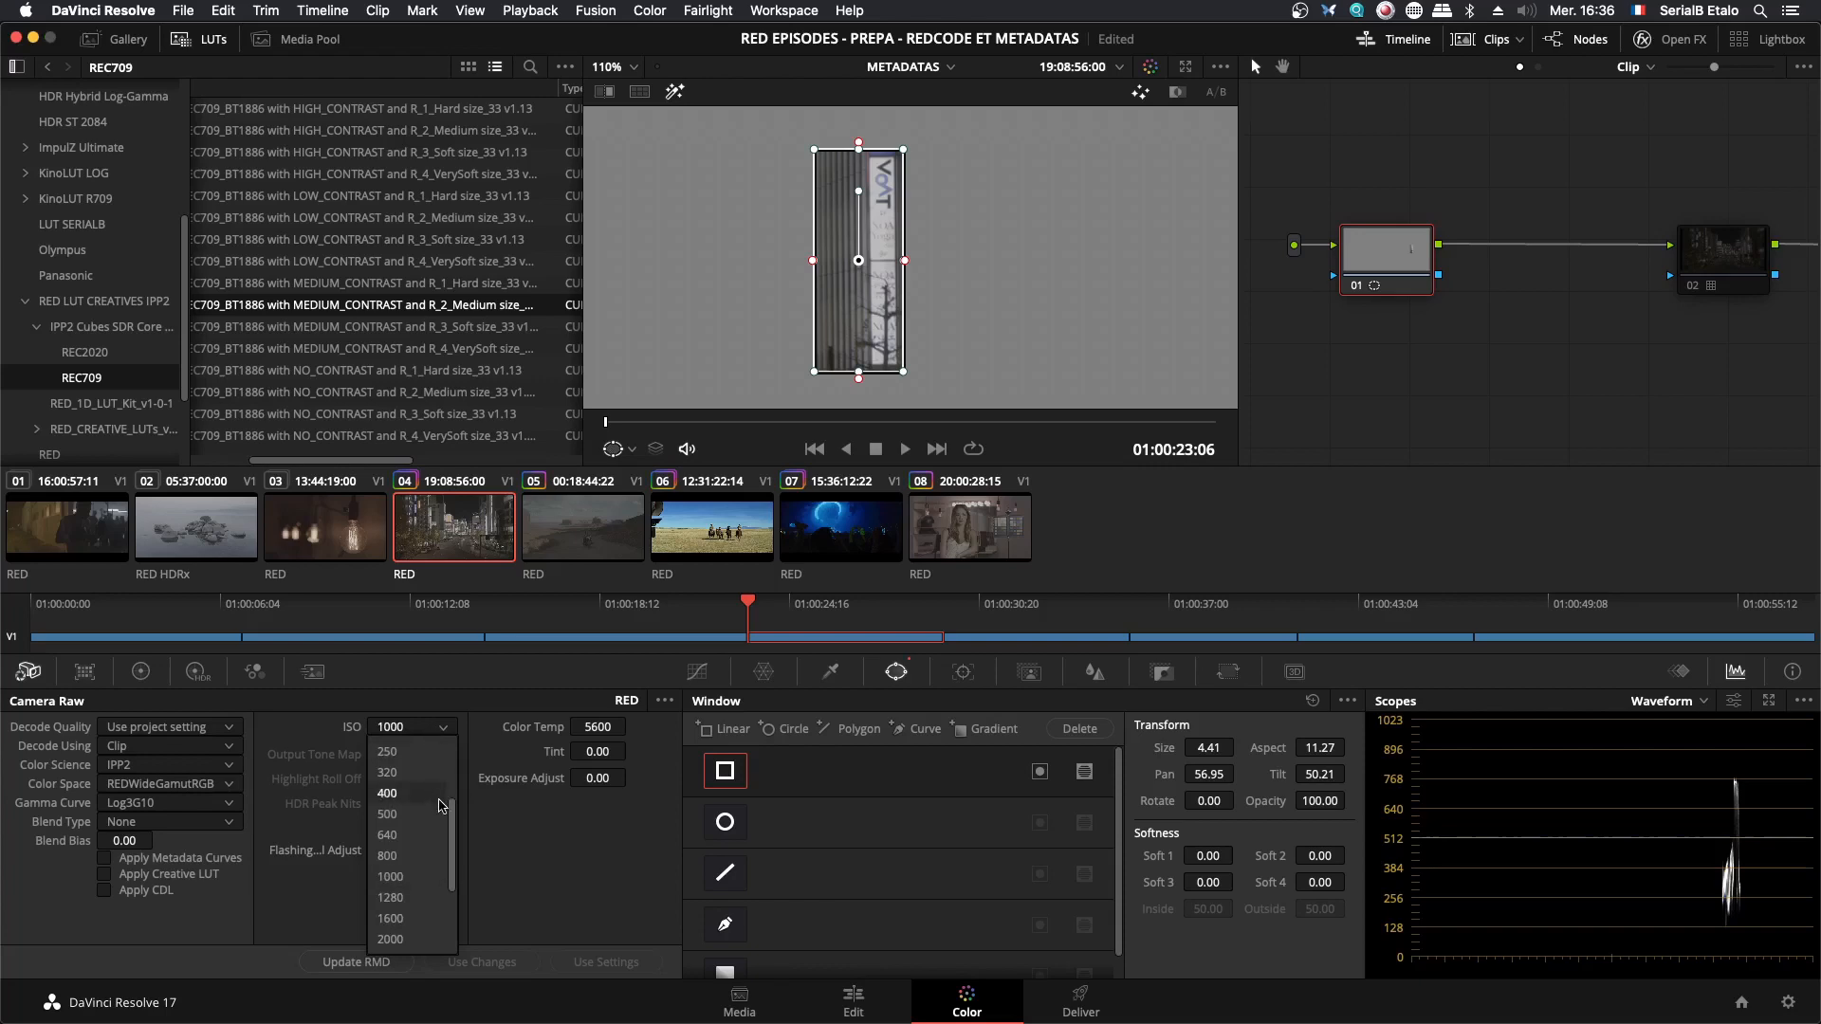
pyautogui.click(401, 834)
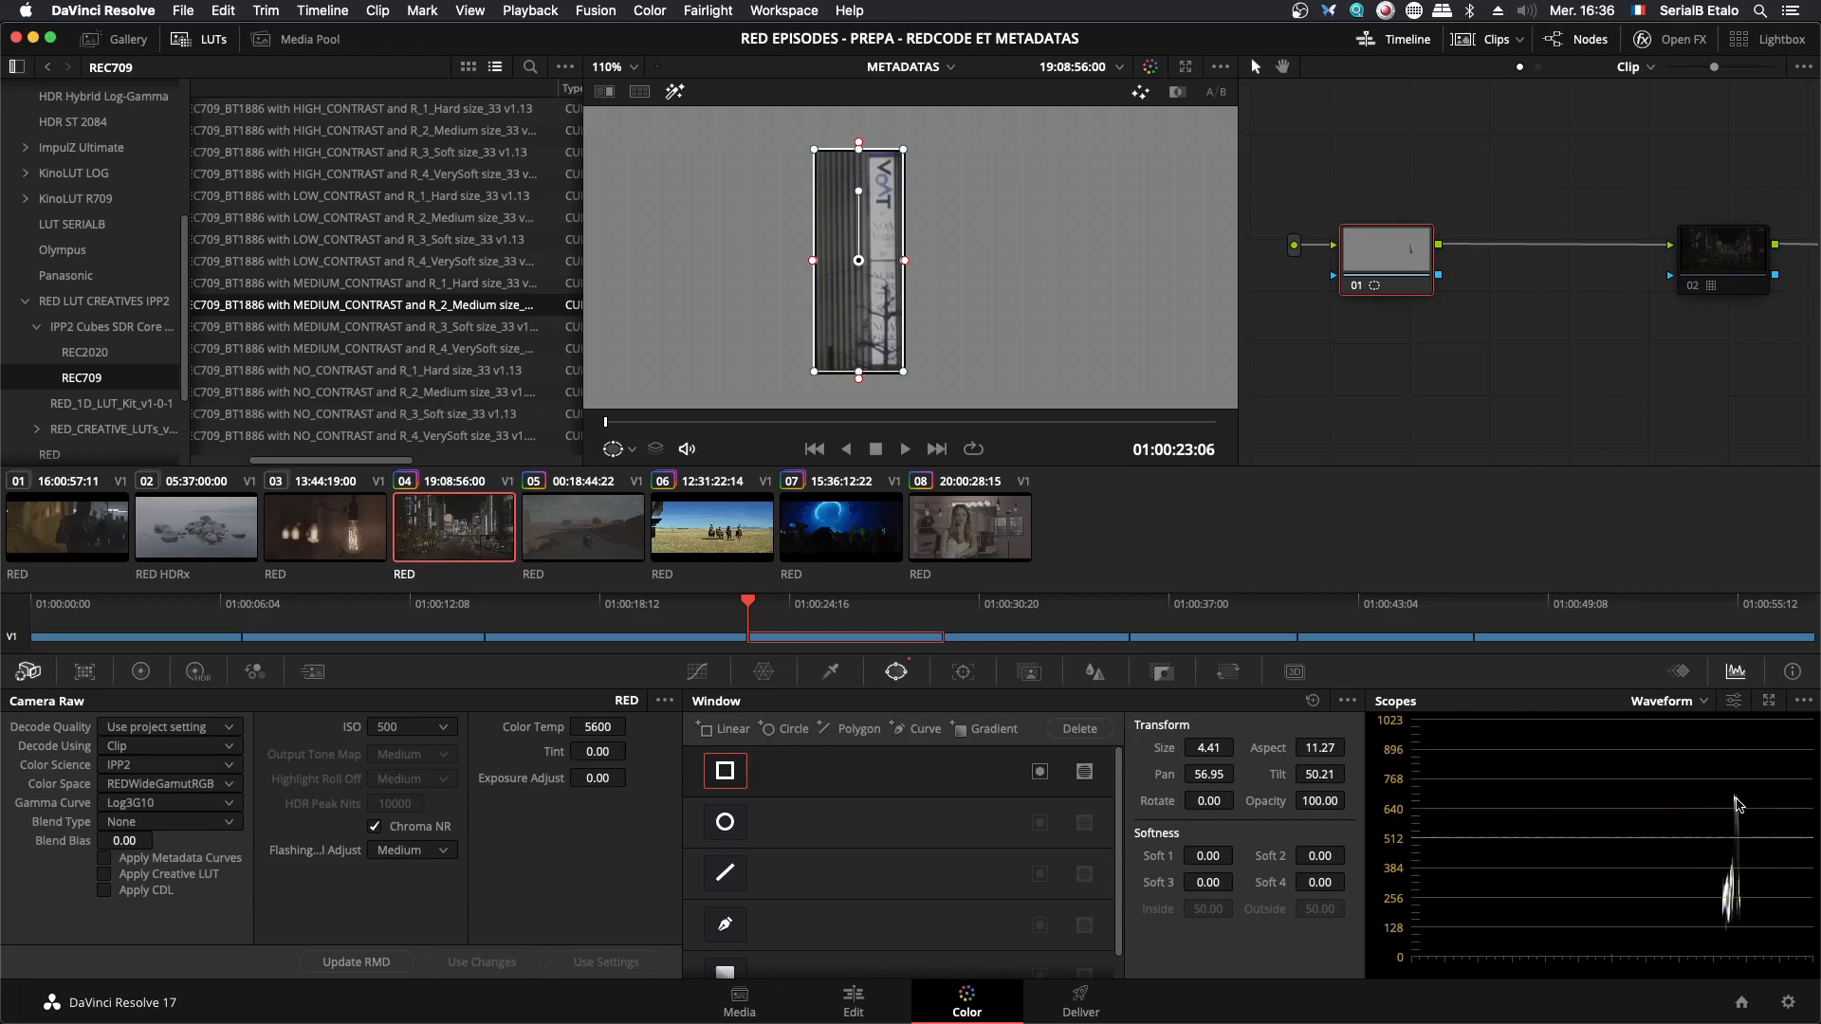
pyautogui.click(426, 731)
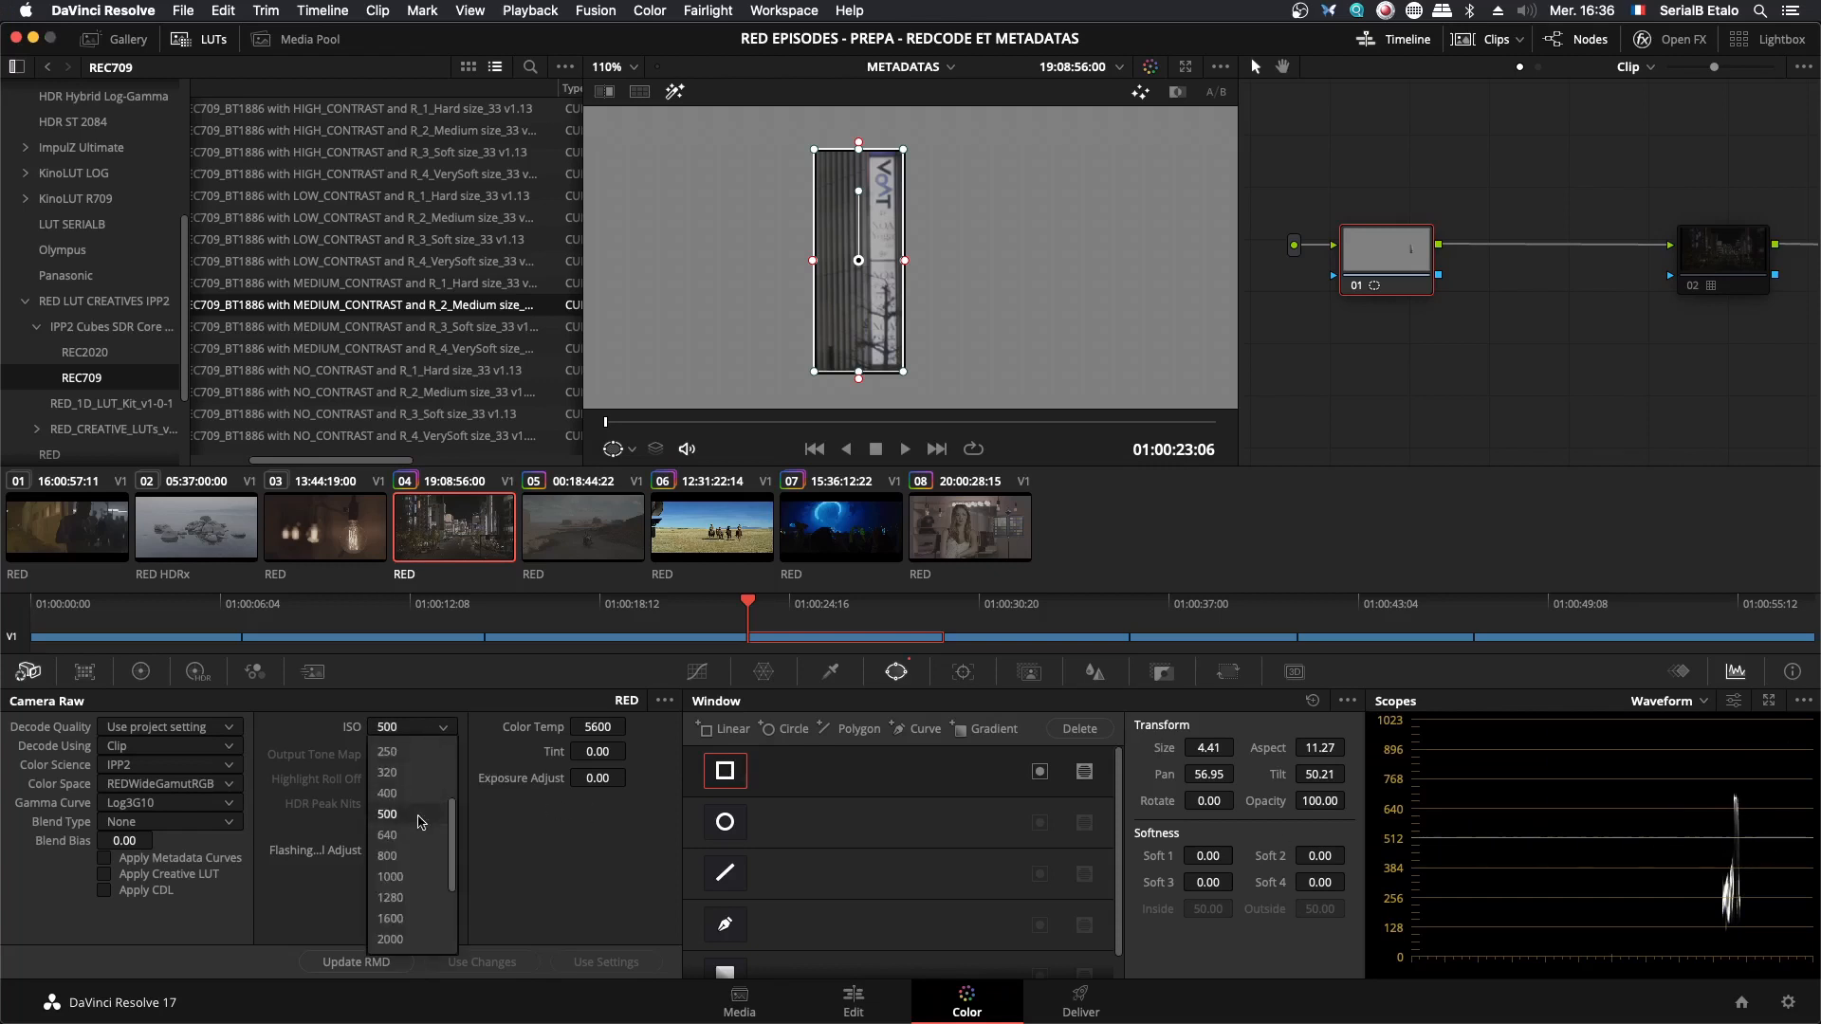
pyautogui.scroll(2, 408, 811)
pyautogui.click(405, 816)
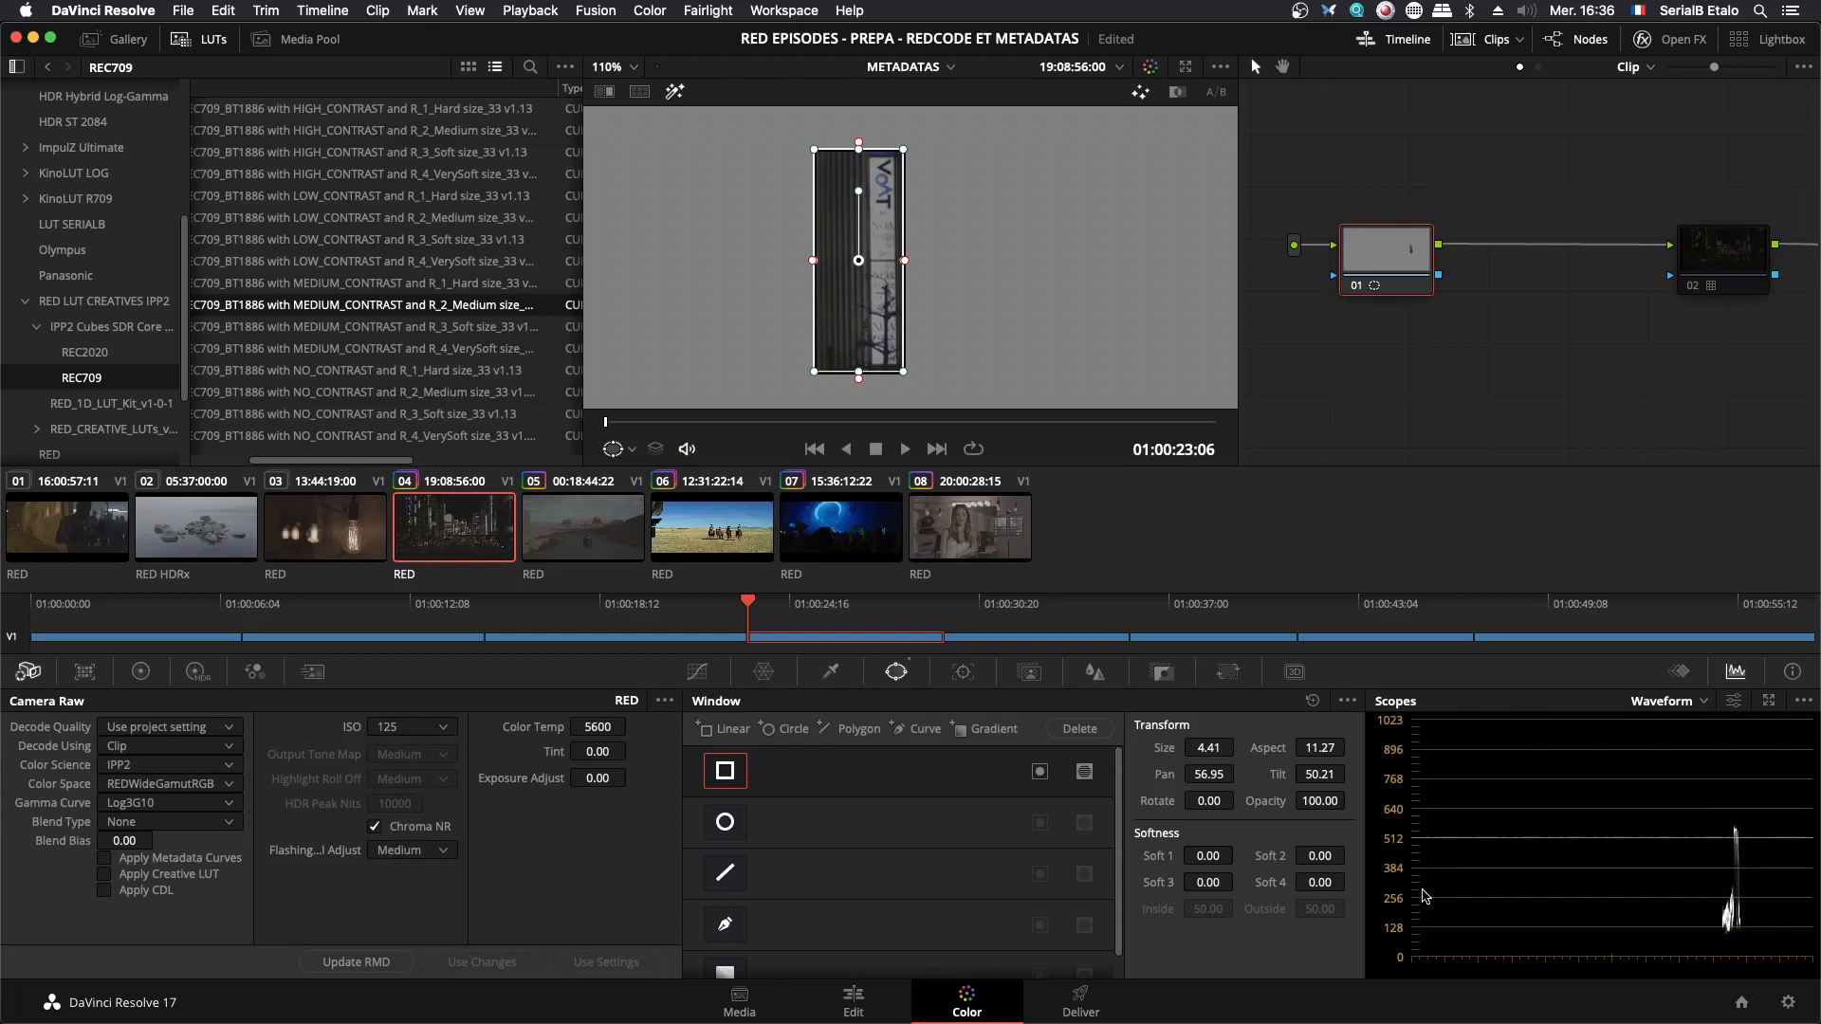
pyautogui.click(399, 729)
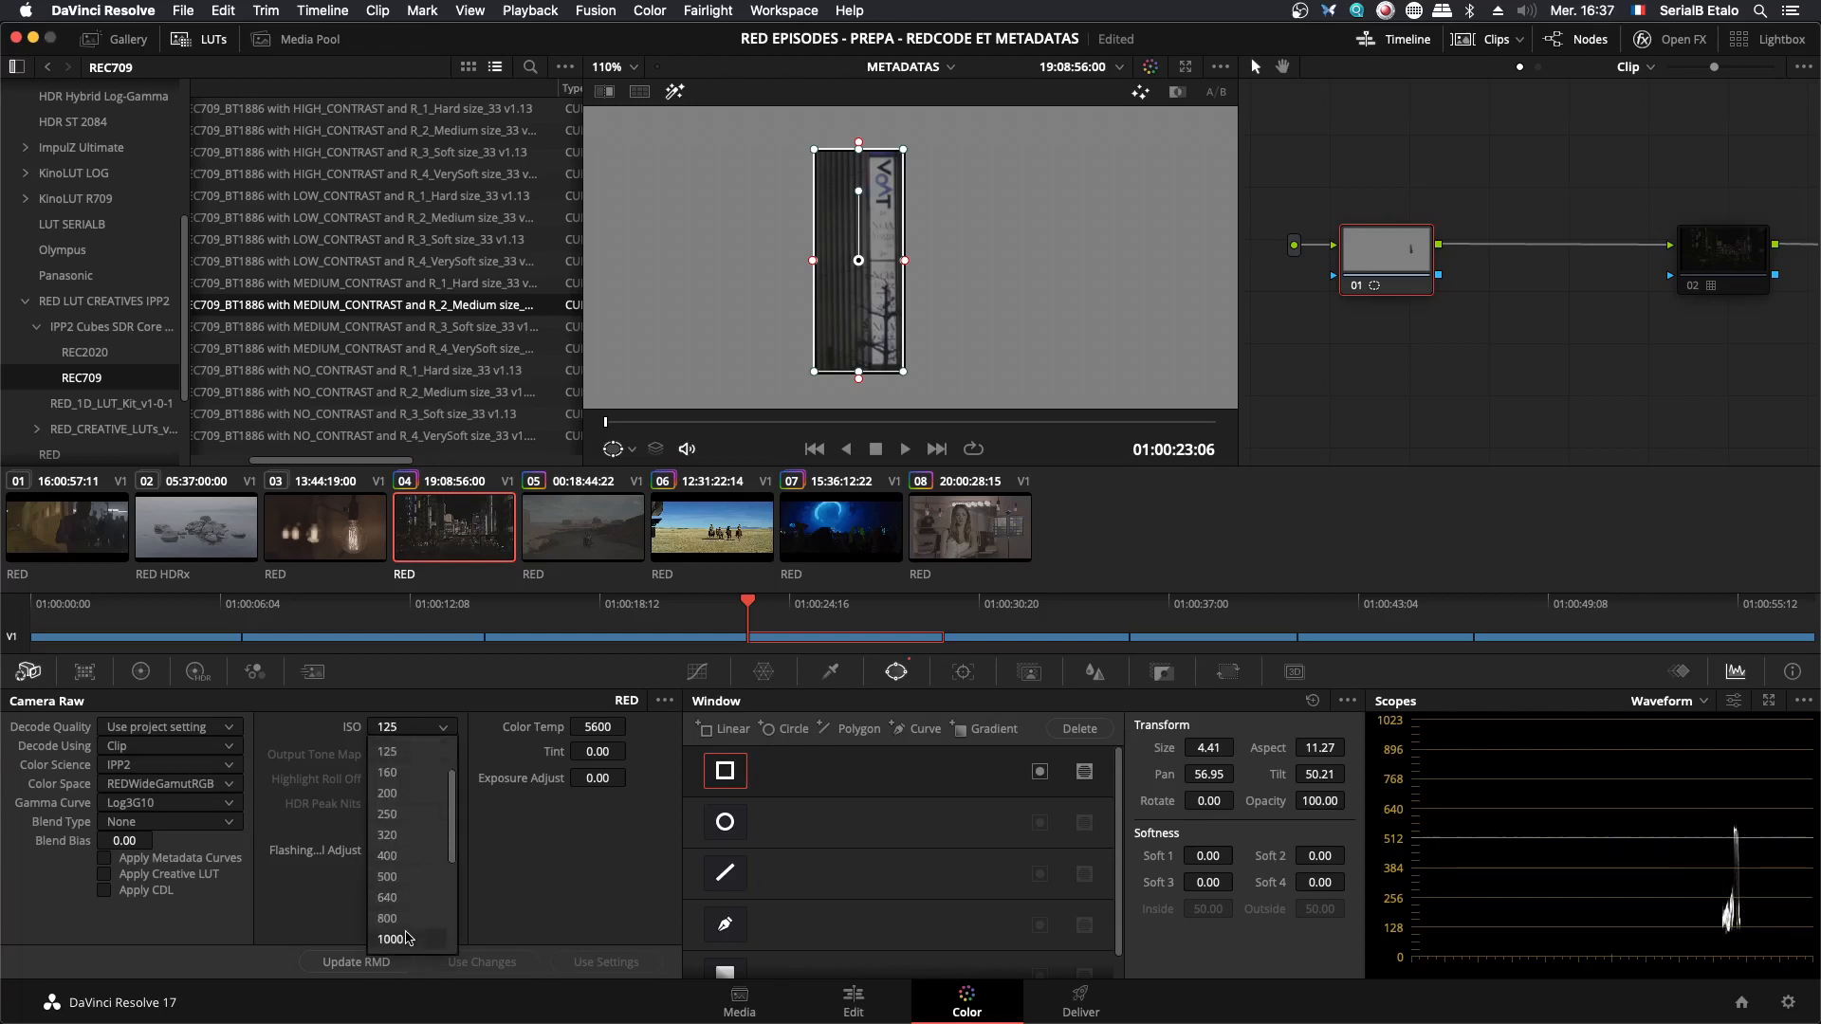
pyautogui.click(402, 937)
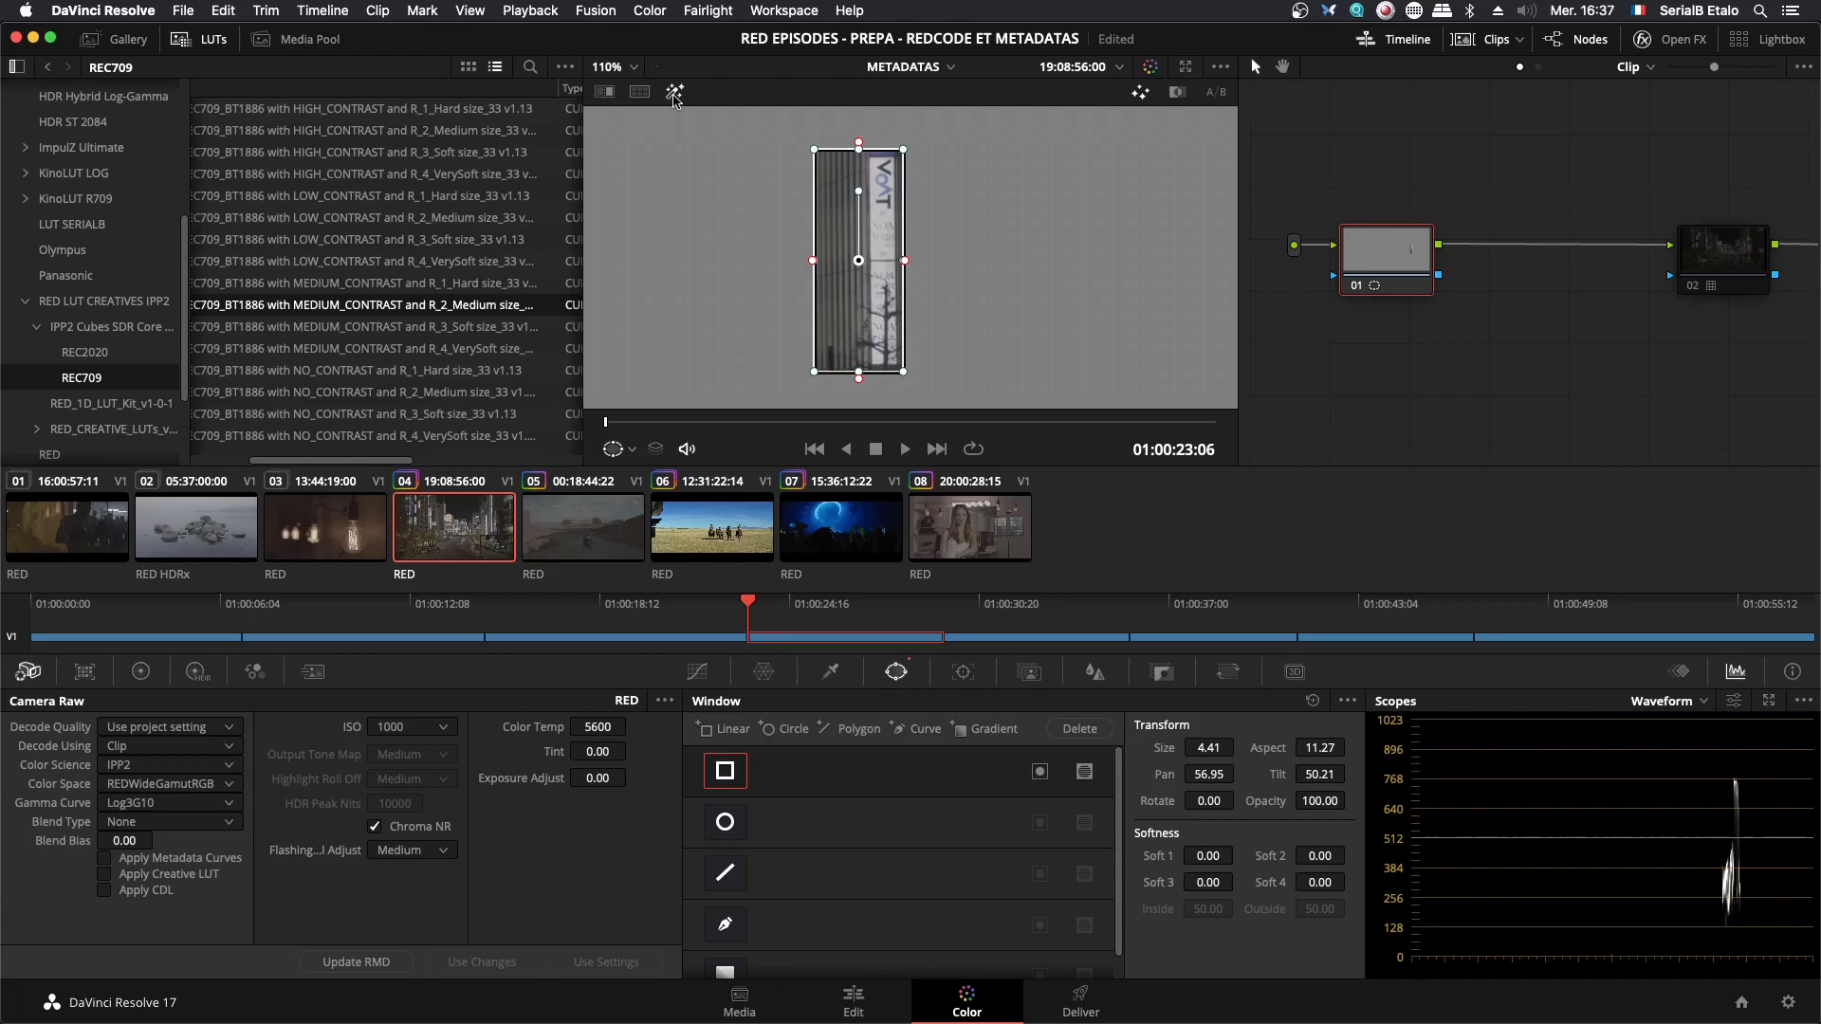
# - Turn off the Highlight display and enable node 02 to apply its LUT to the whole image
pyautogui.click(674, 91)
pyautogui.scroll(-10, 1009, 286)
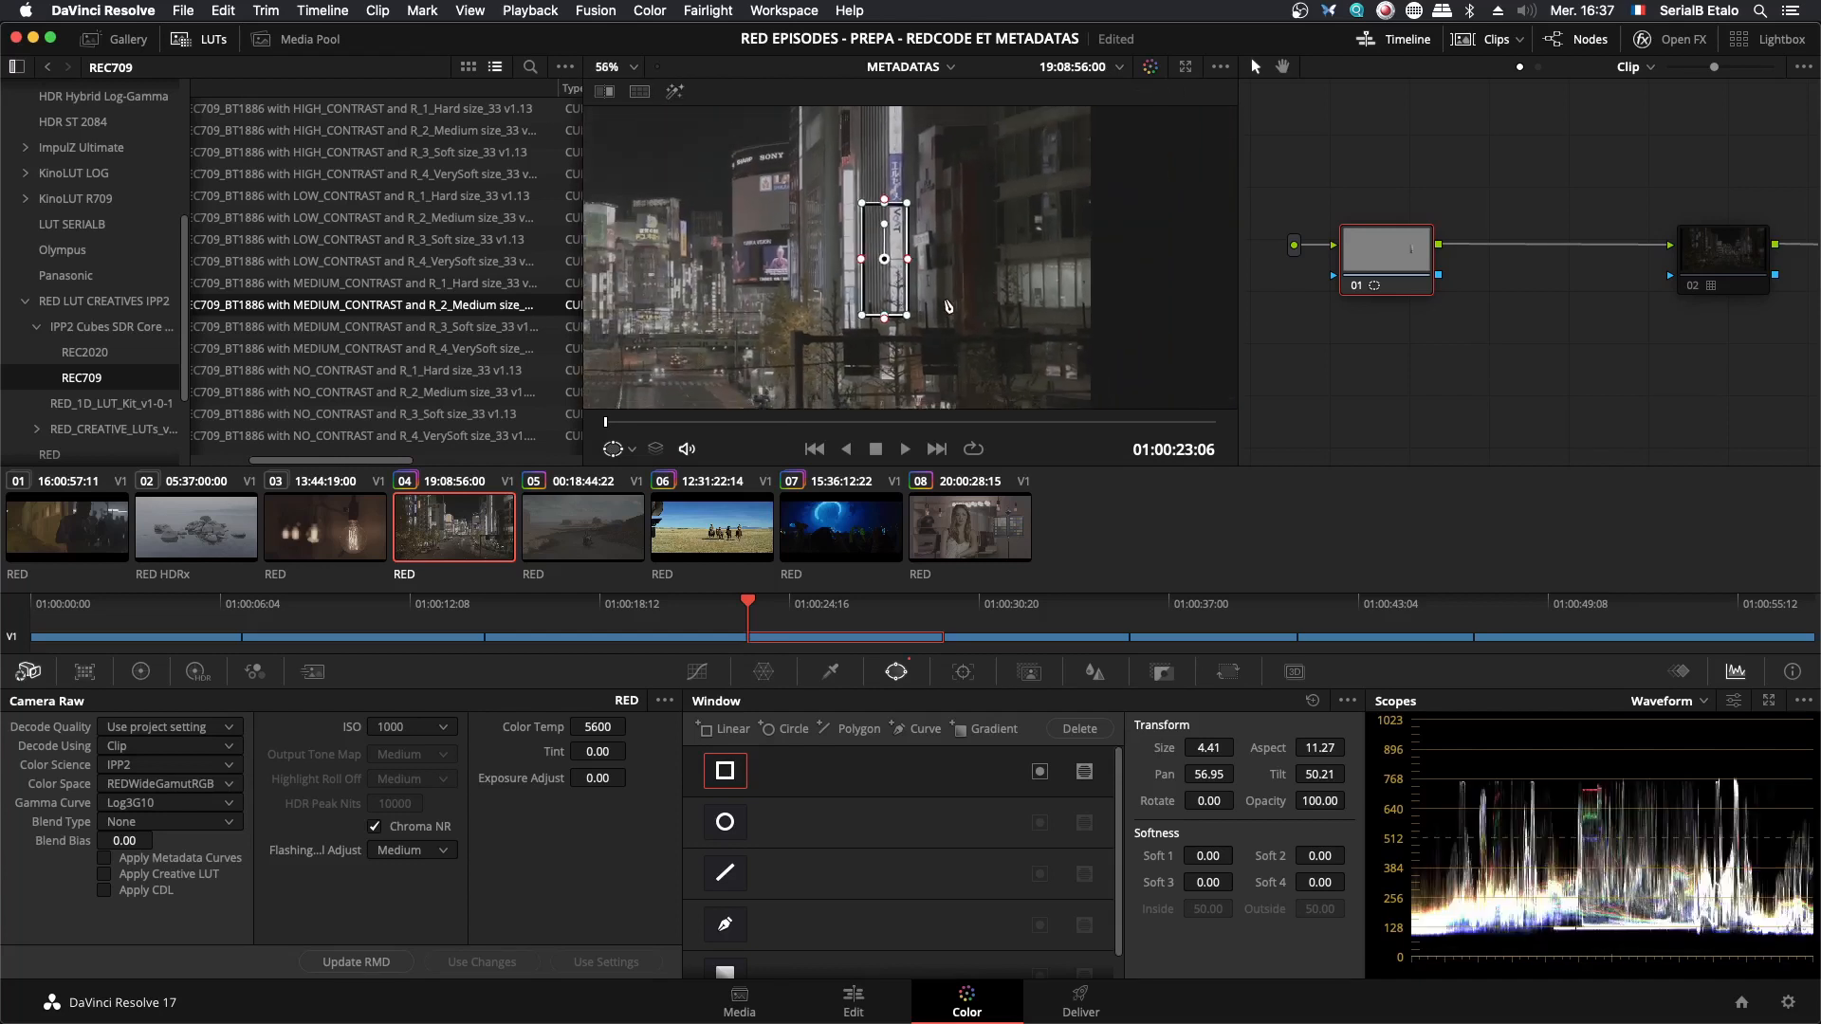
pyautogui.click(917, 303)
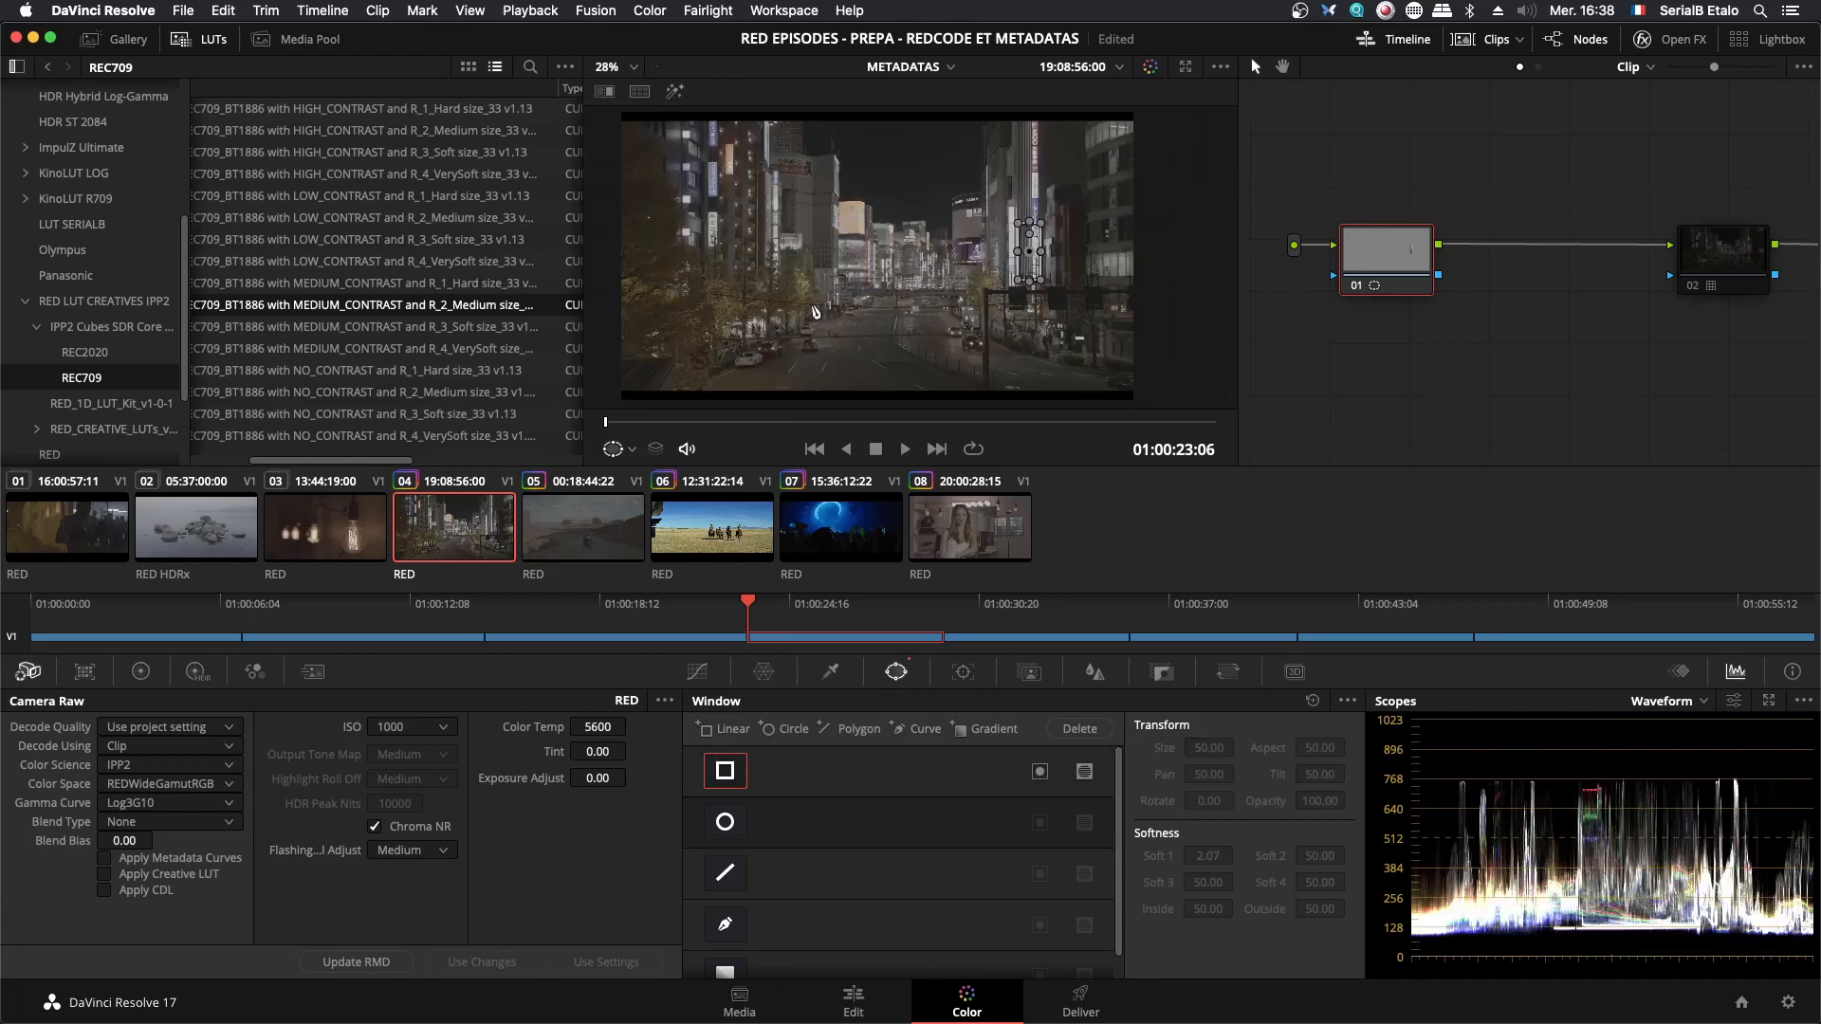
pyautogui.click(1751, 270)
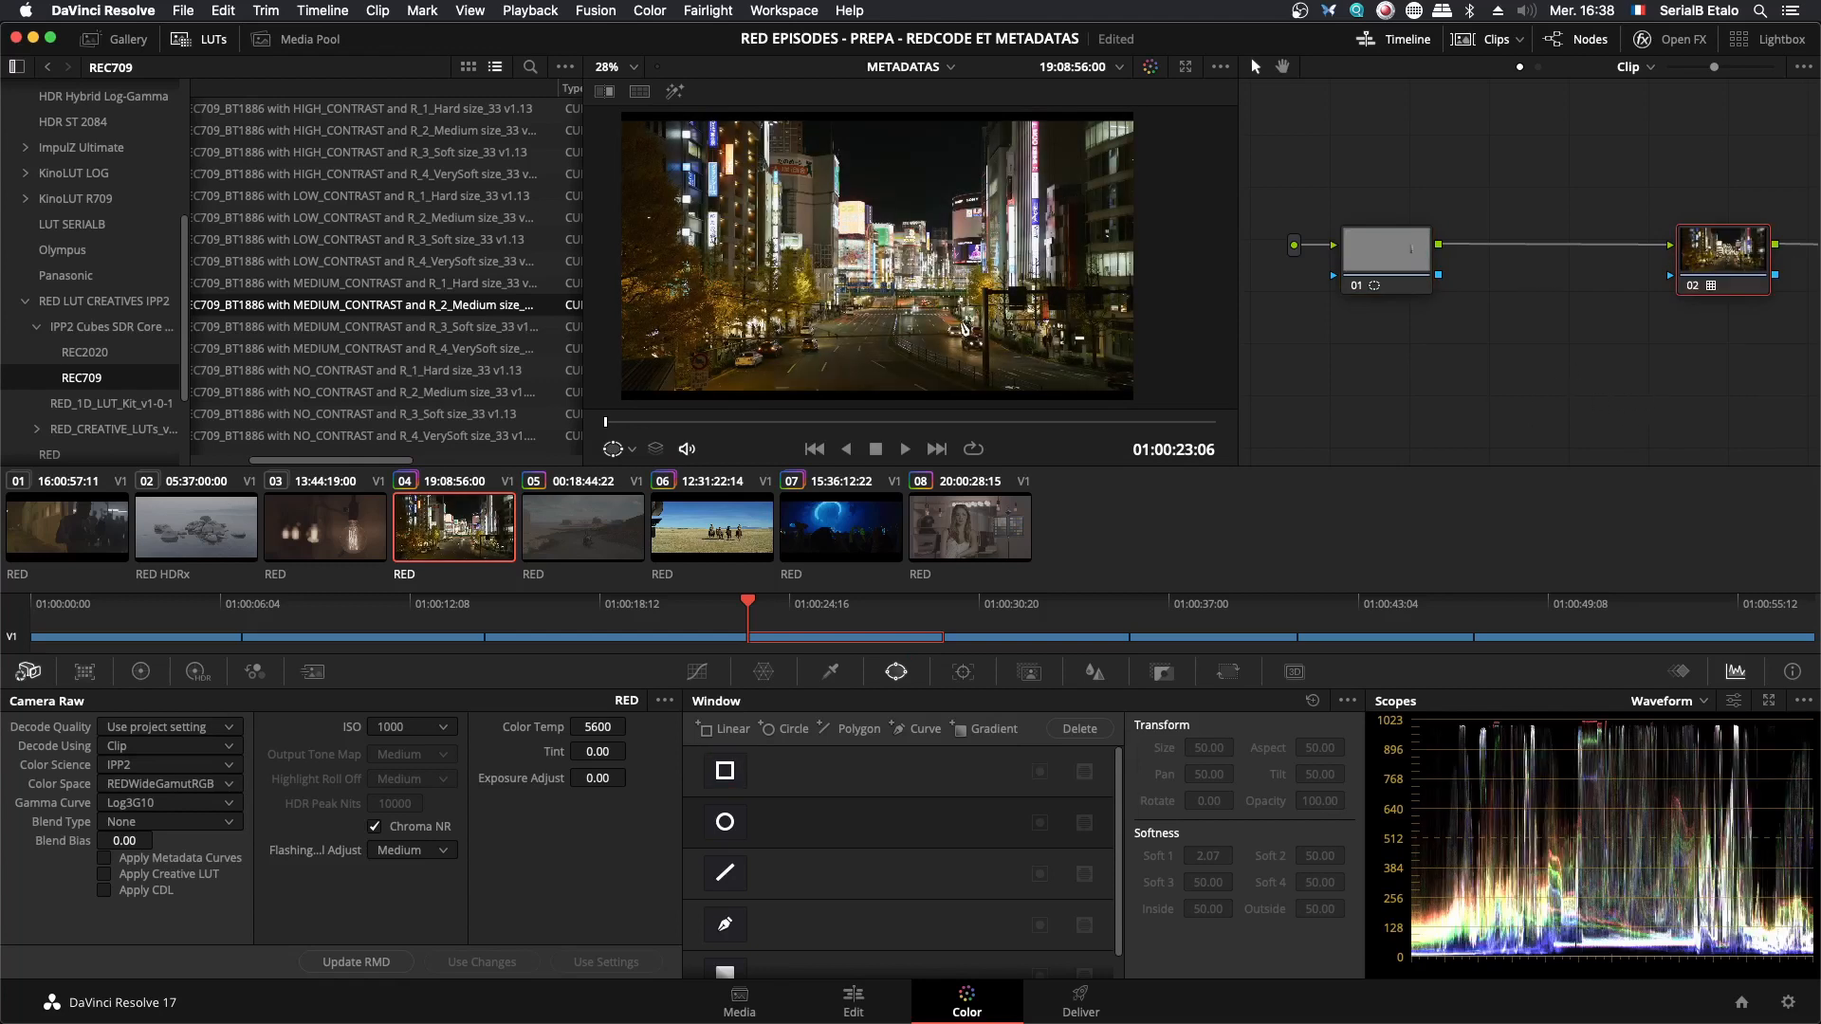
pyautogui.scroll(-2, 963, 327)
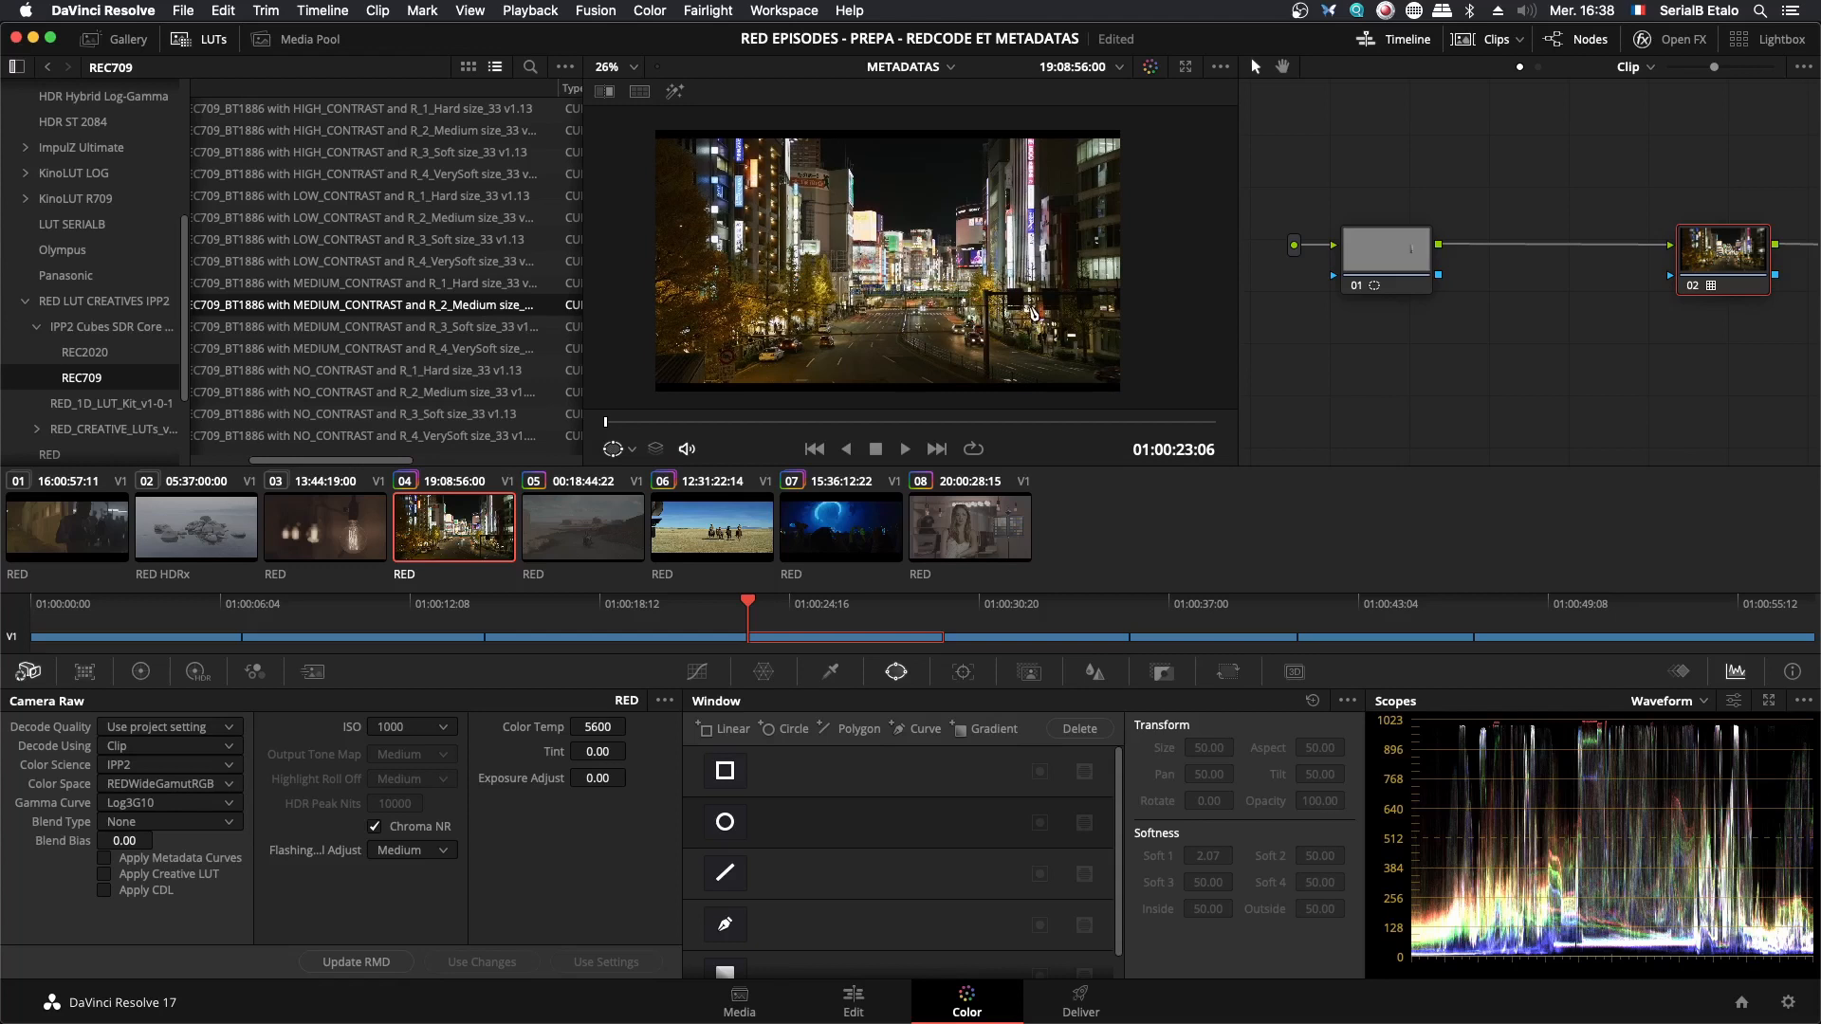
# - Remove the rectangular window from node 01 and set the clip's ISO to 125 to examine the bright signs through the LUT
pyautogui.click(1374, 249)
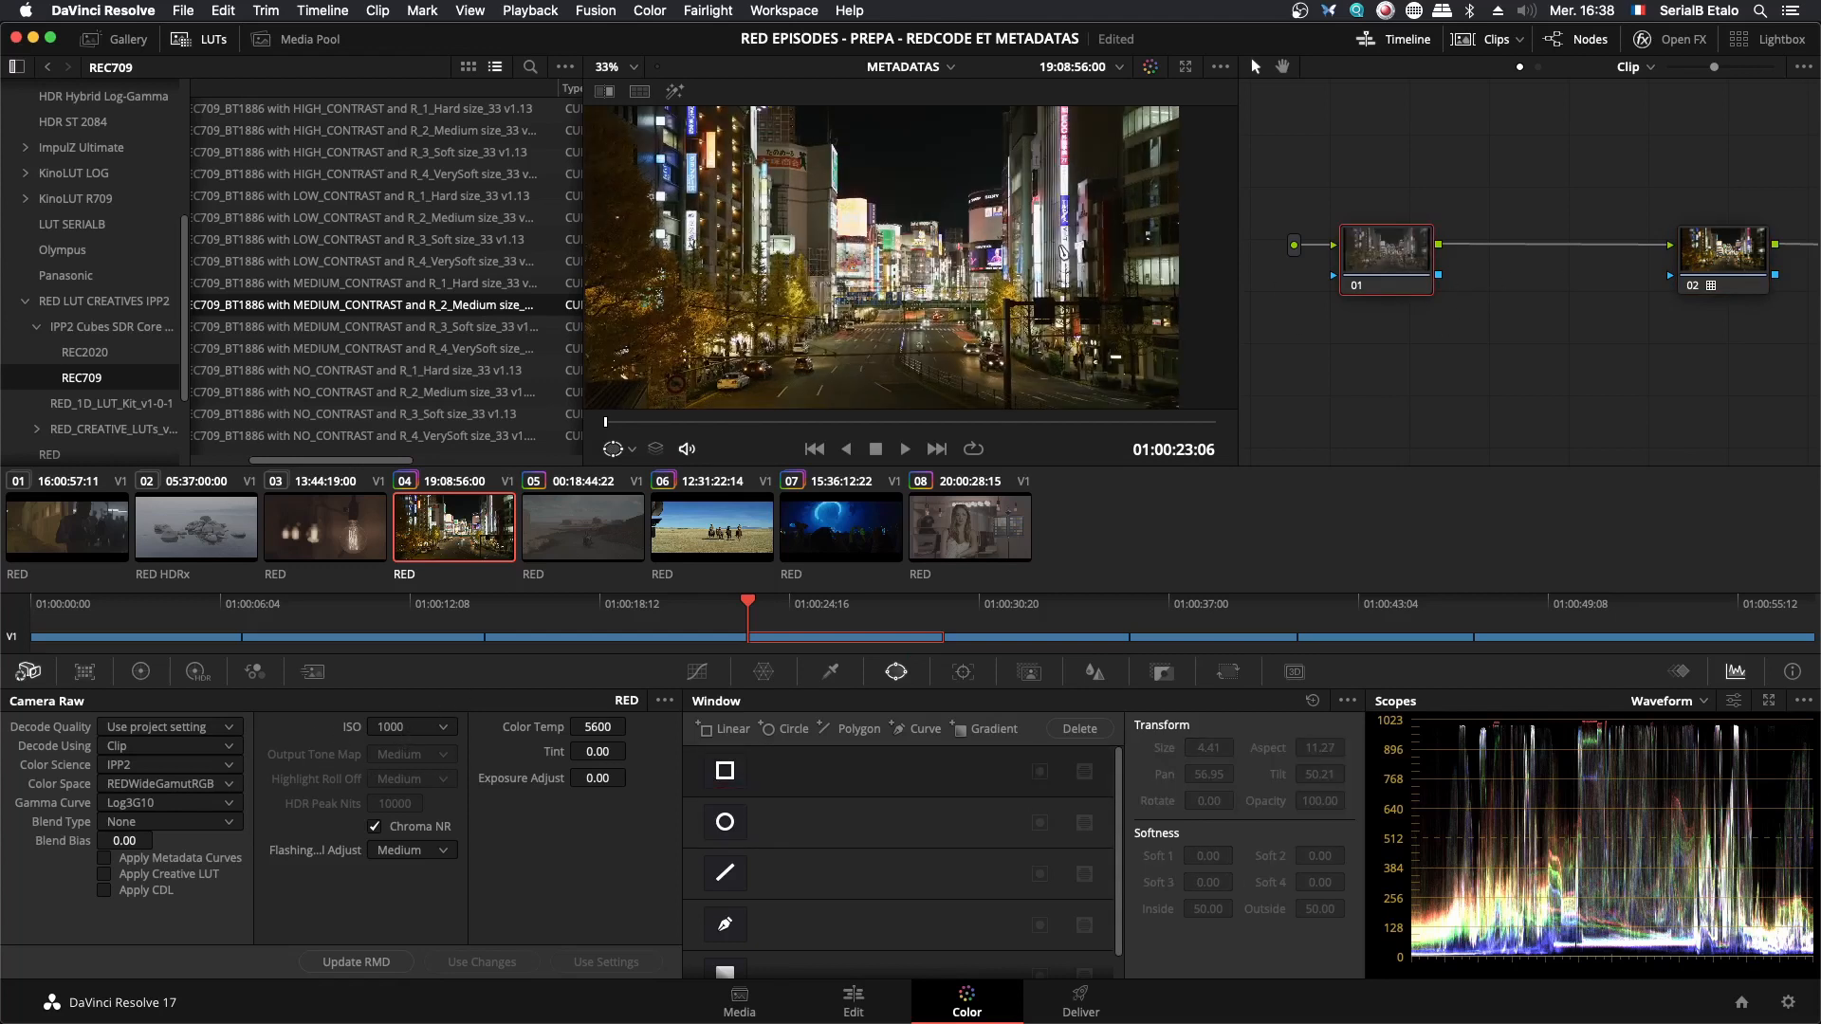
pyautogui.scroll(6, 1055, 250)
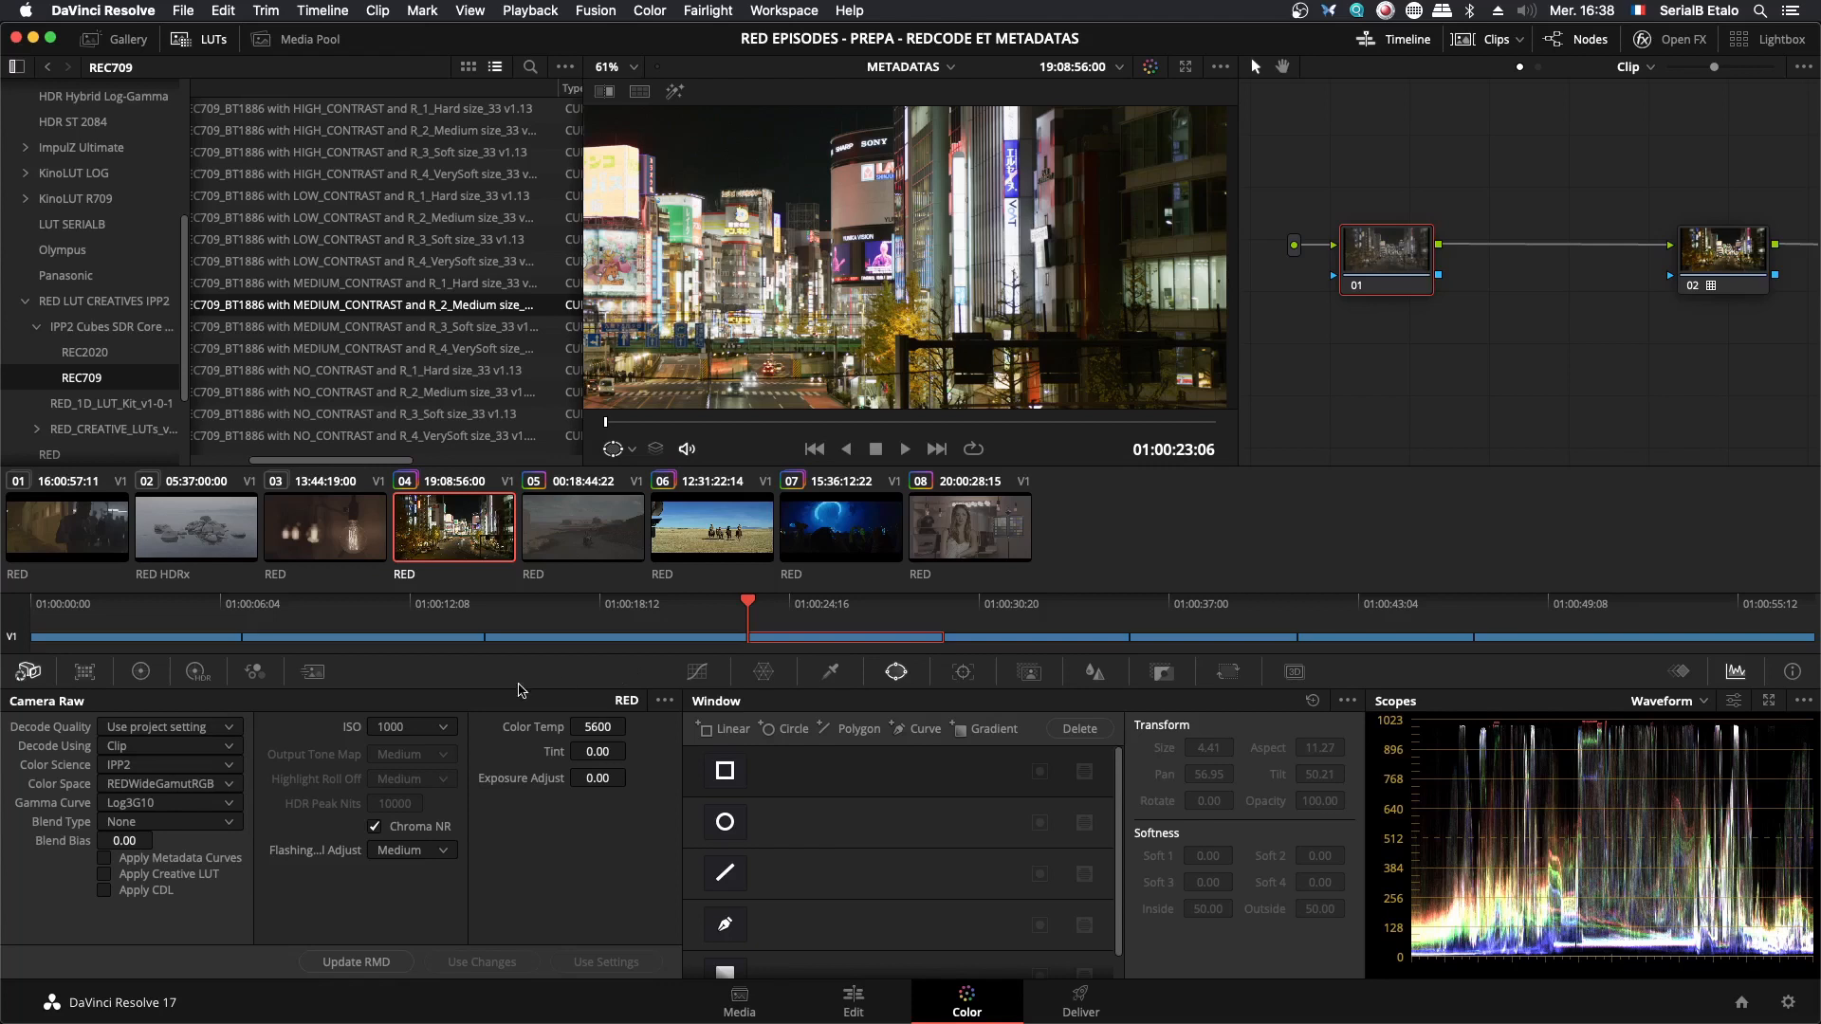
pyautogui.click(414, 730)
pyautogui.scroll(5, 413, 834)
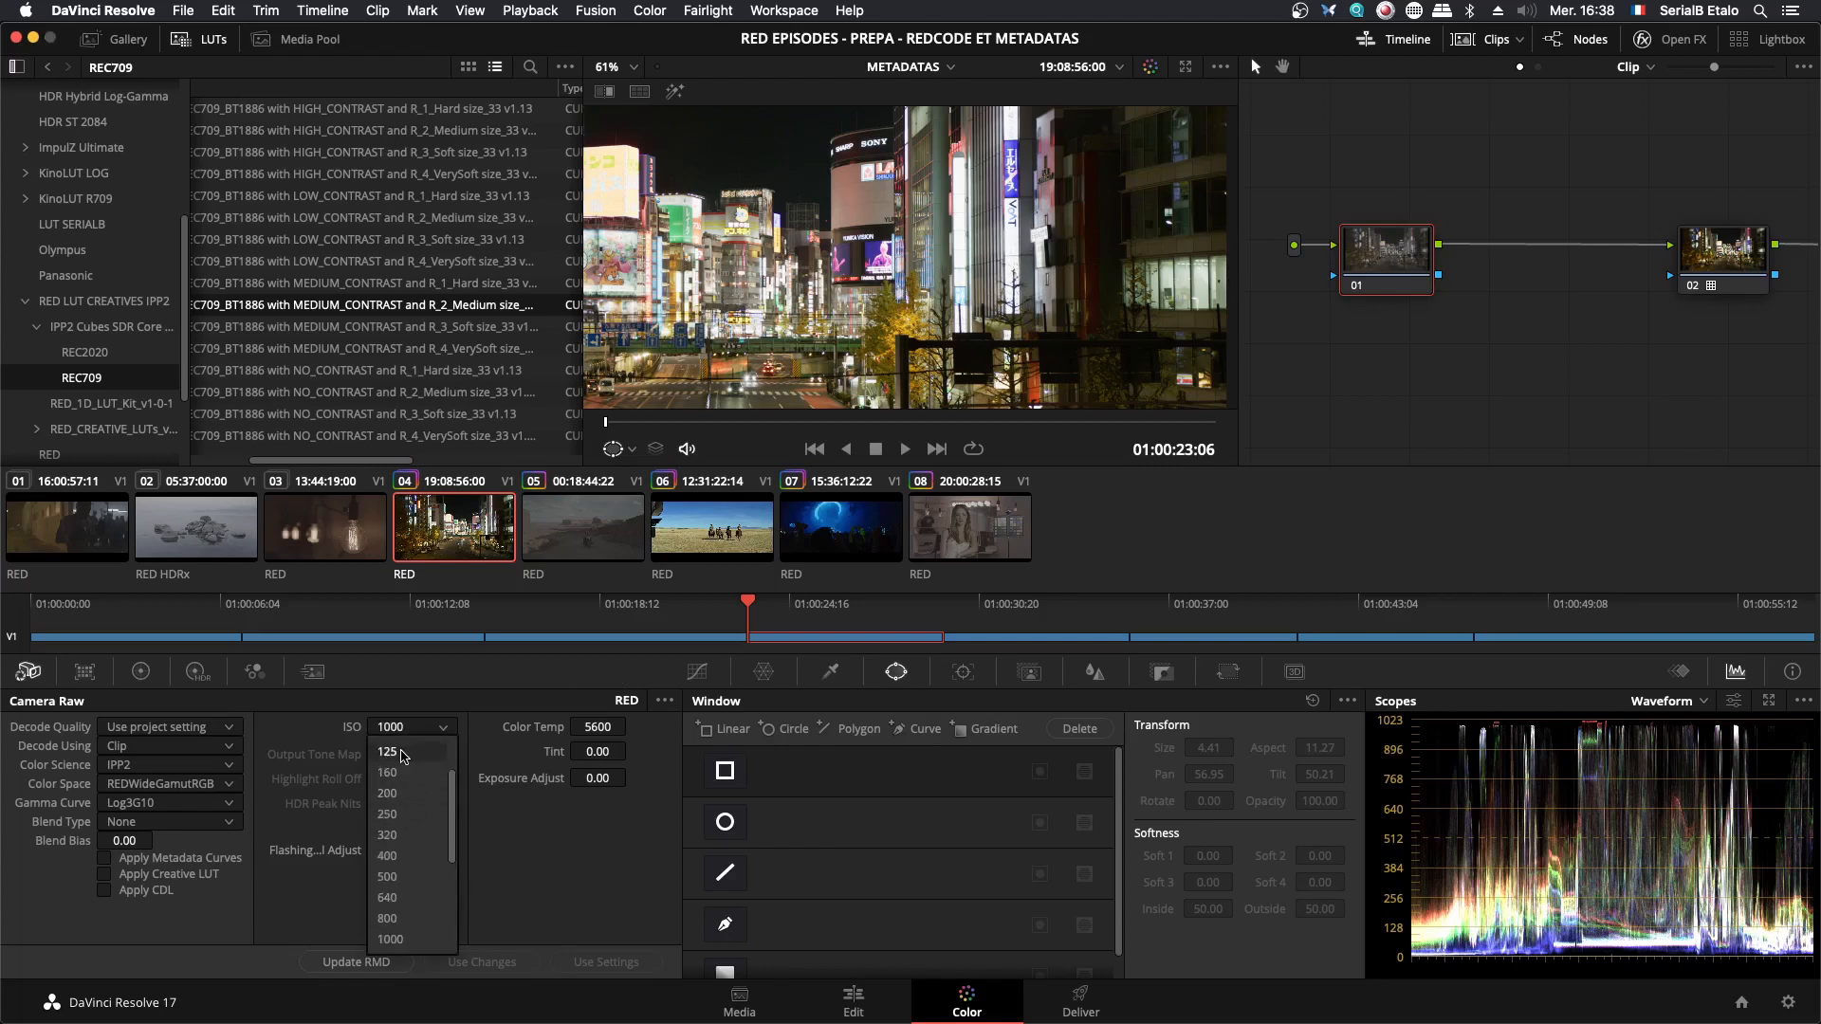
pyautogui.click(390, 751)
pyautogui.scroll(3, 993, 266)
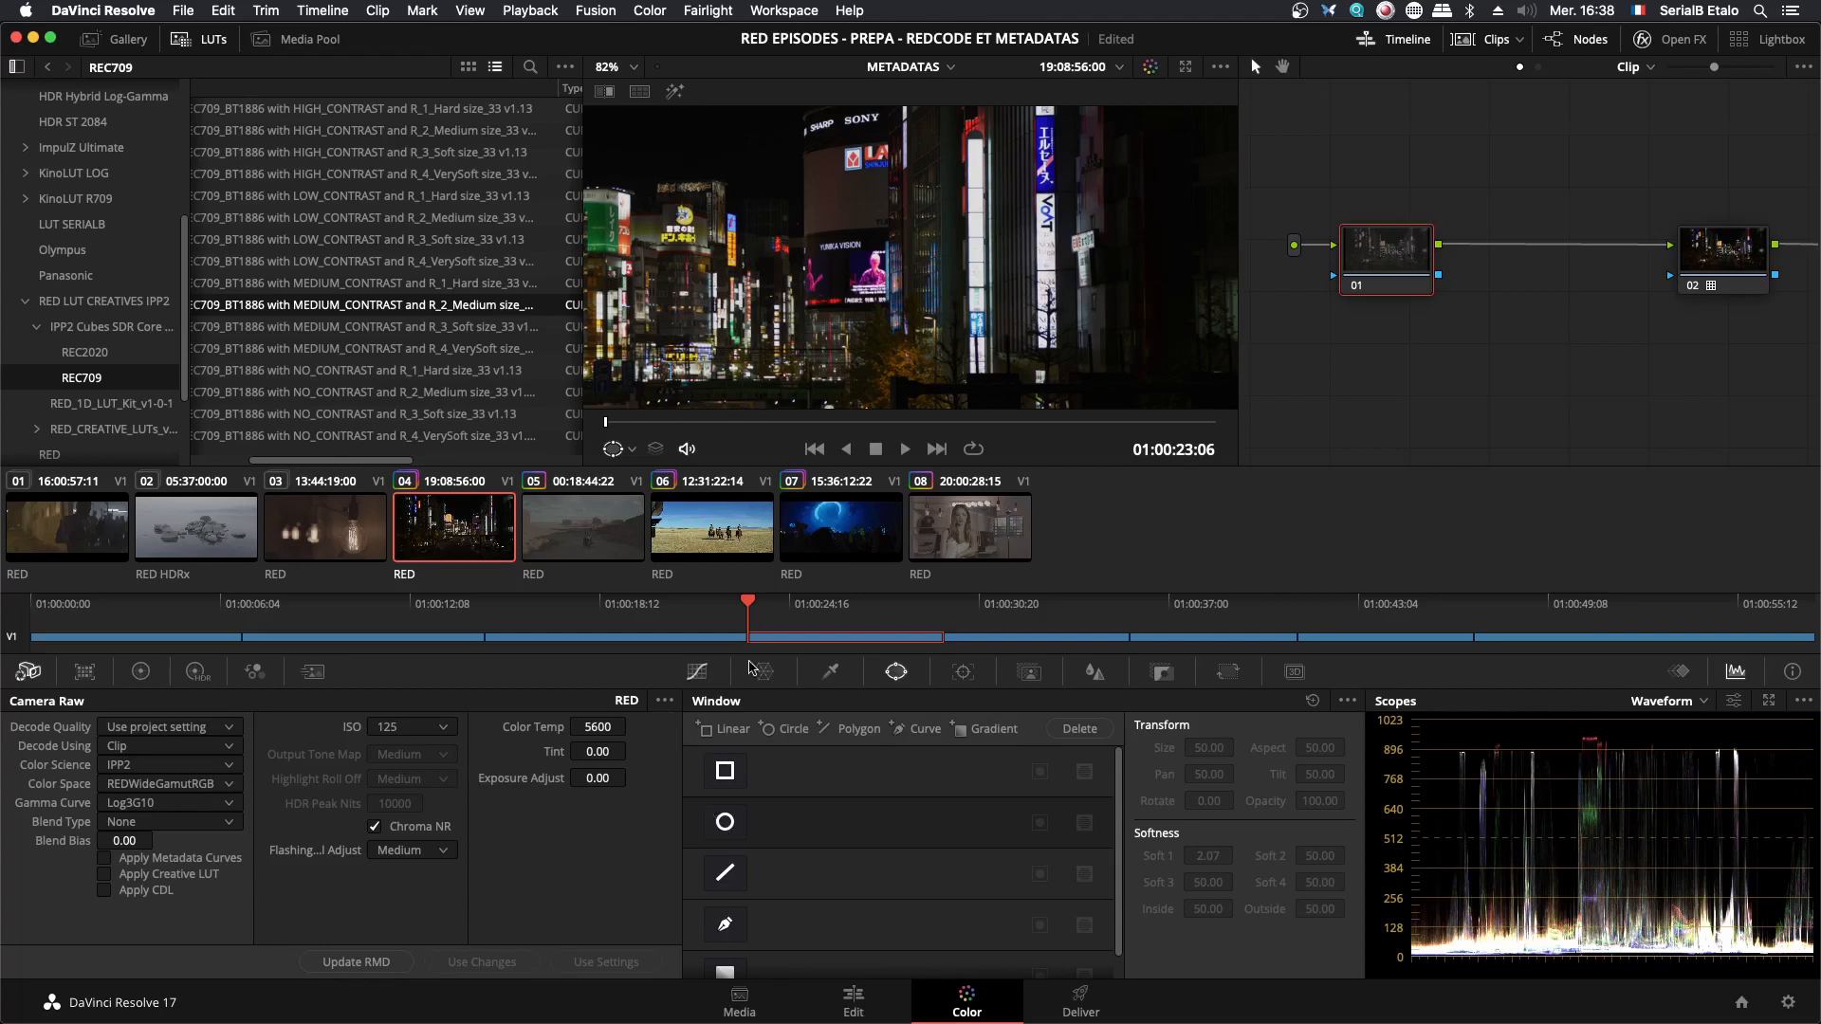
pyautogui.scroll(-4, 893, 285)
pyautogui.scroll(-3, 892, 285)
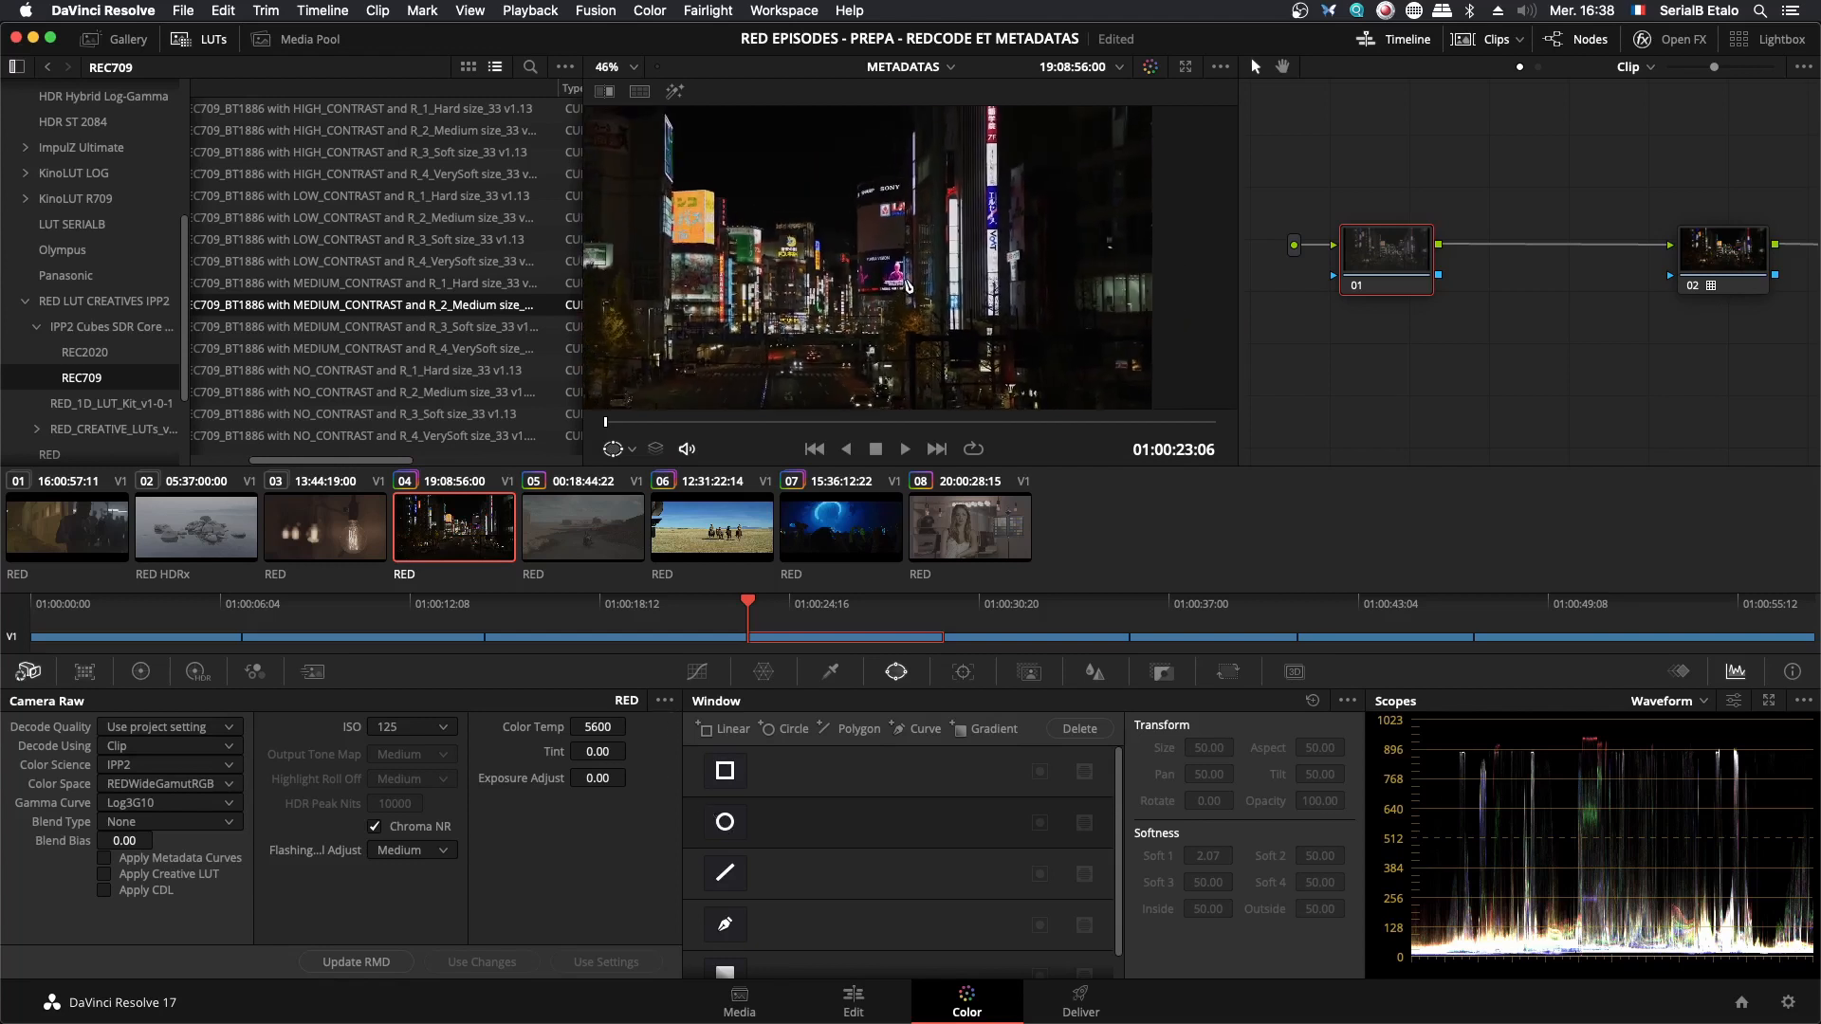
pyautogui.moveTo(883, 318); pyautogui.dragTo(953, 305)
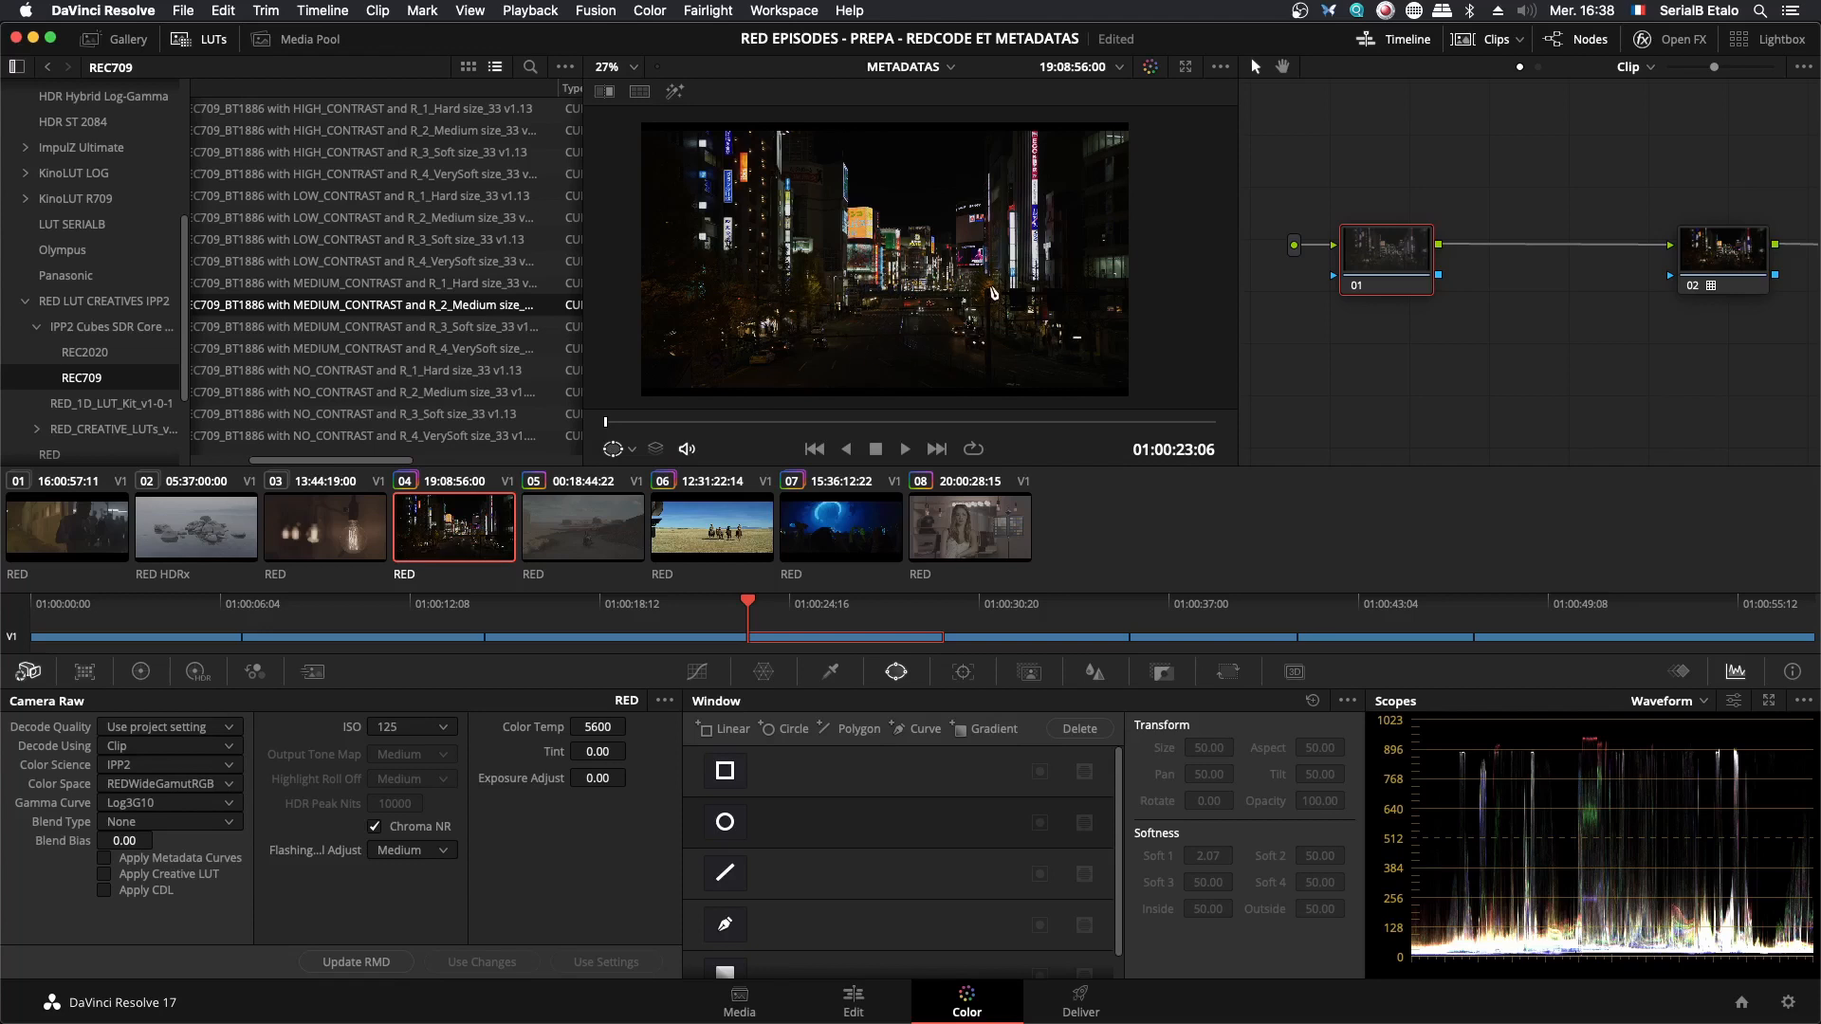
# - Switch to LUTCalc in Chrome, lower the Stop Correction to -5 to examine how the Log3G10 curve shifts, and restore it to 0
pyautogui.scroll(2, 994, 293)
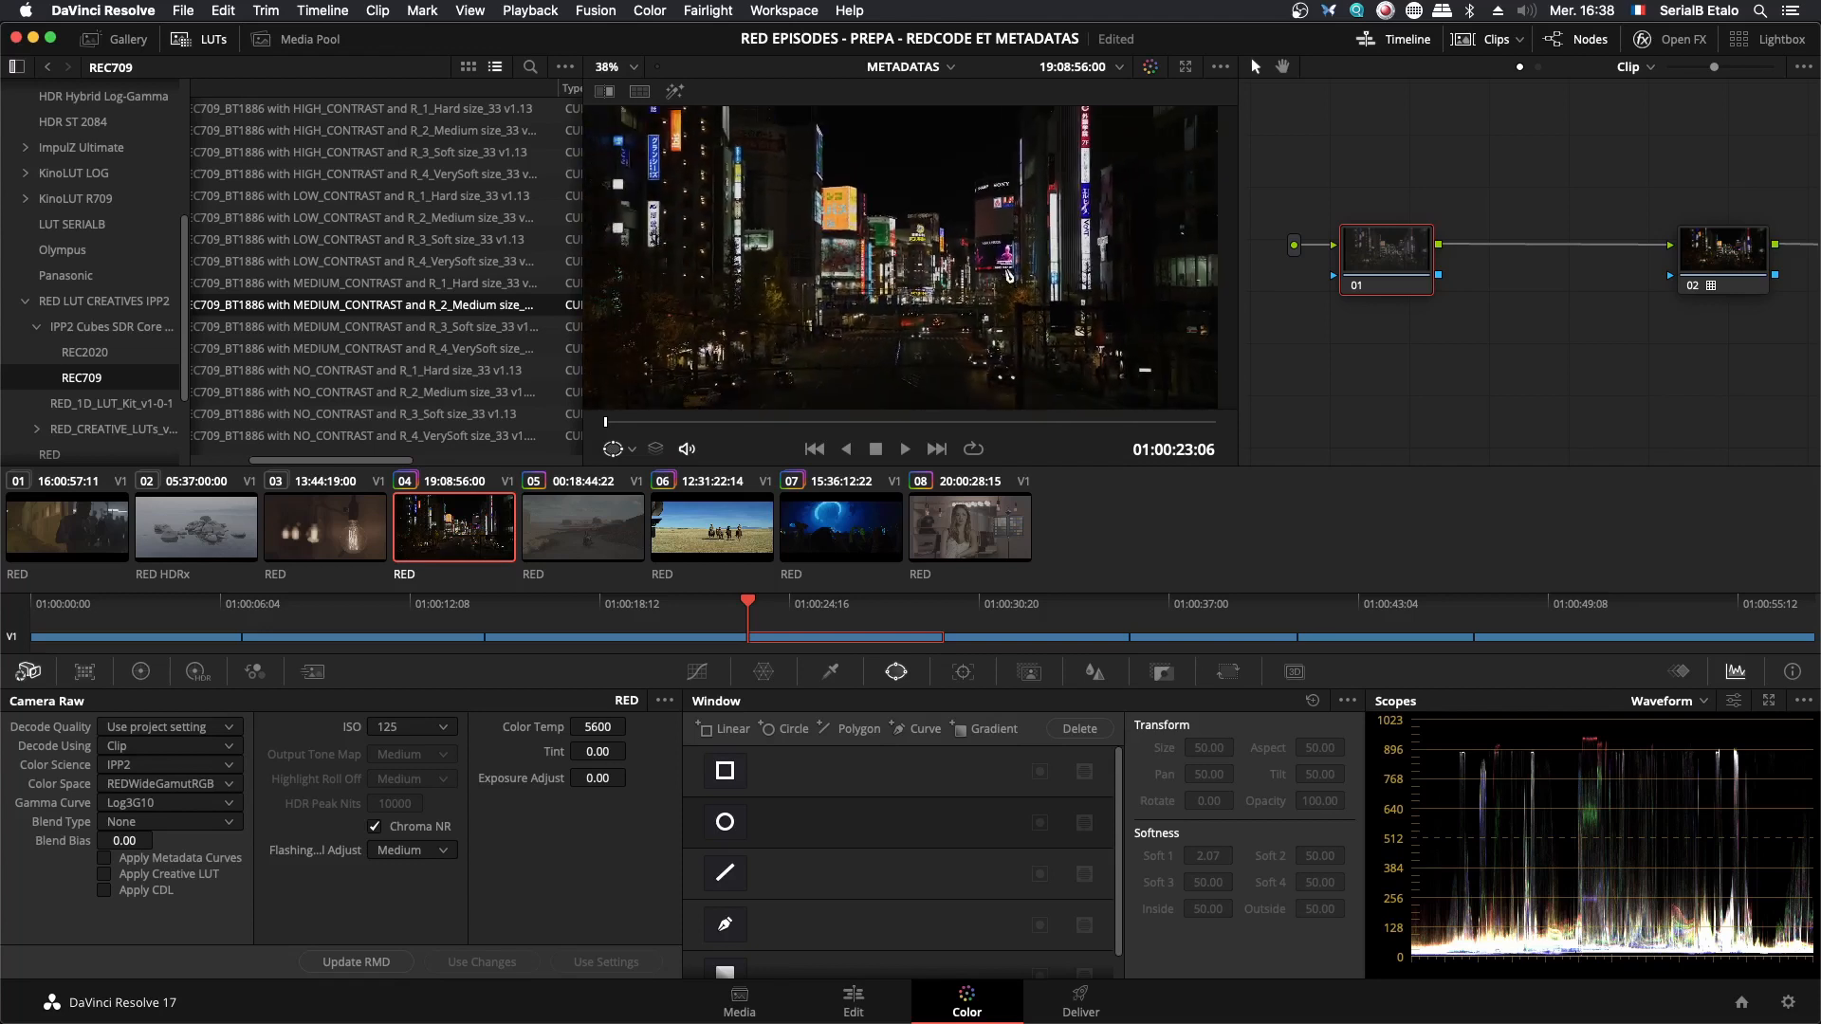
pyautogui.moveTo(1008, 275); pyautogui.dragTo(953, 274)
pyautogui.scroll(-3, 967, 282)
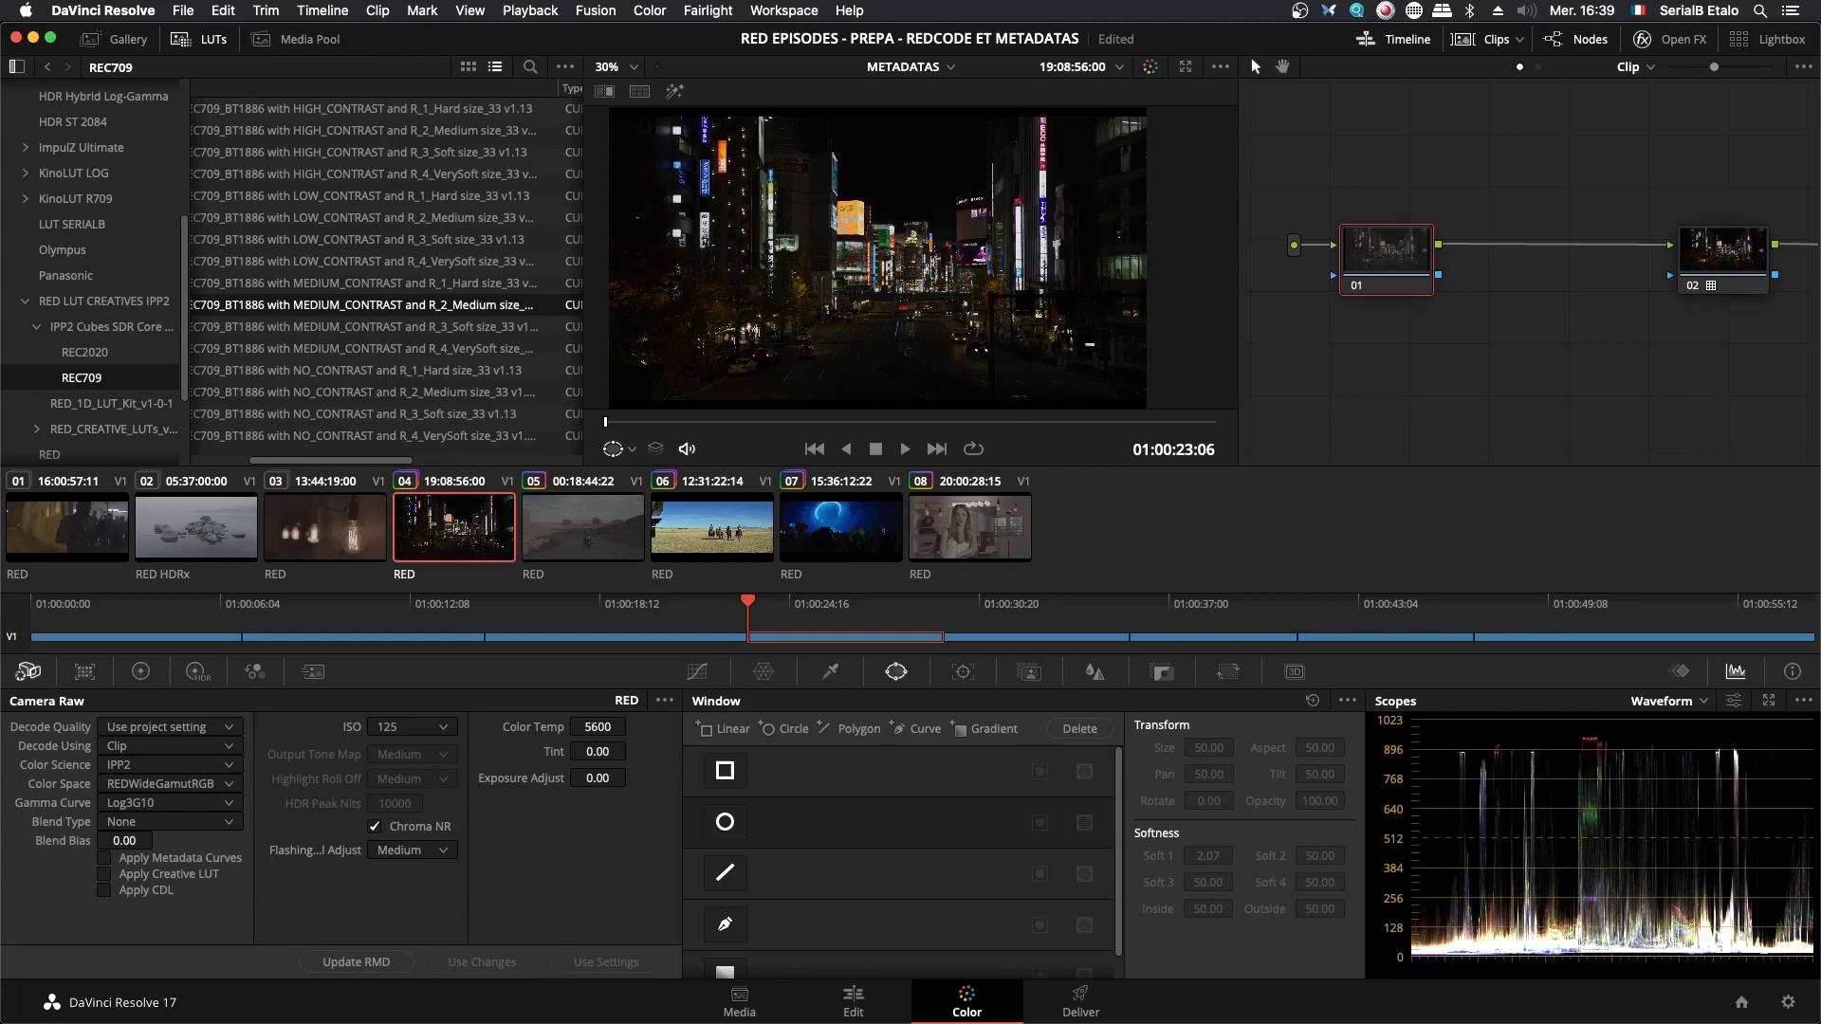
pyautogui.press('super+Tab')
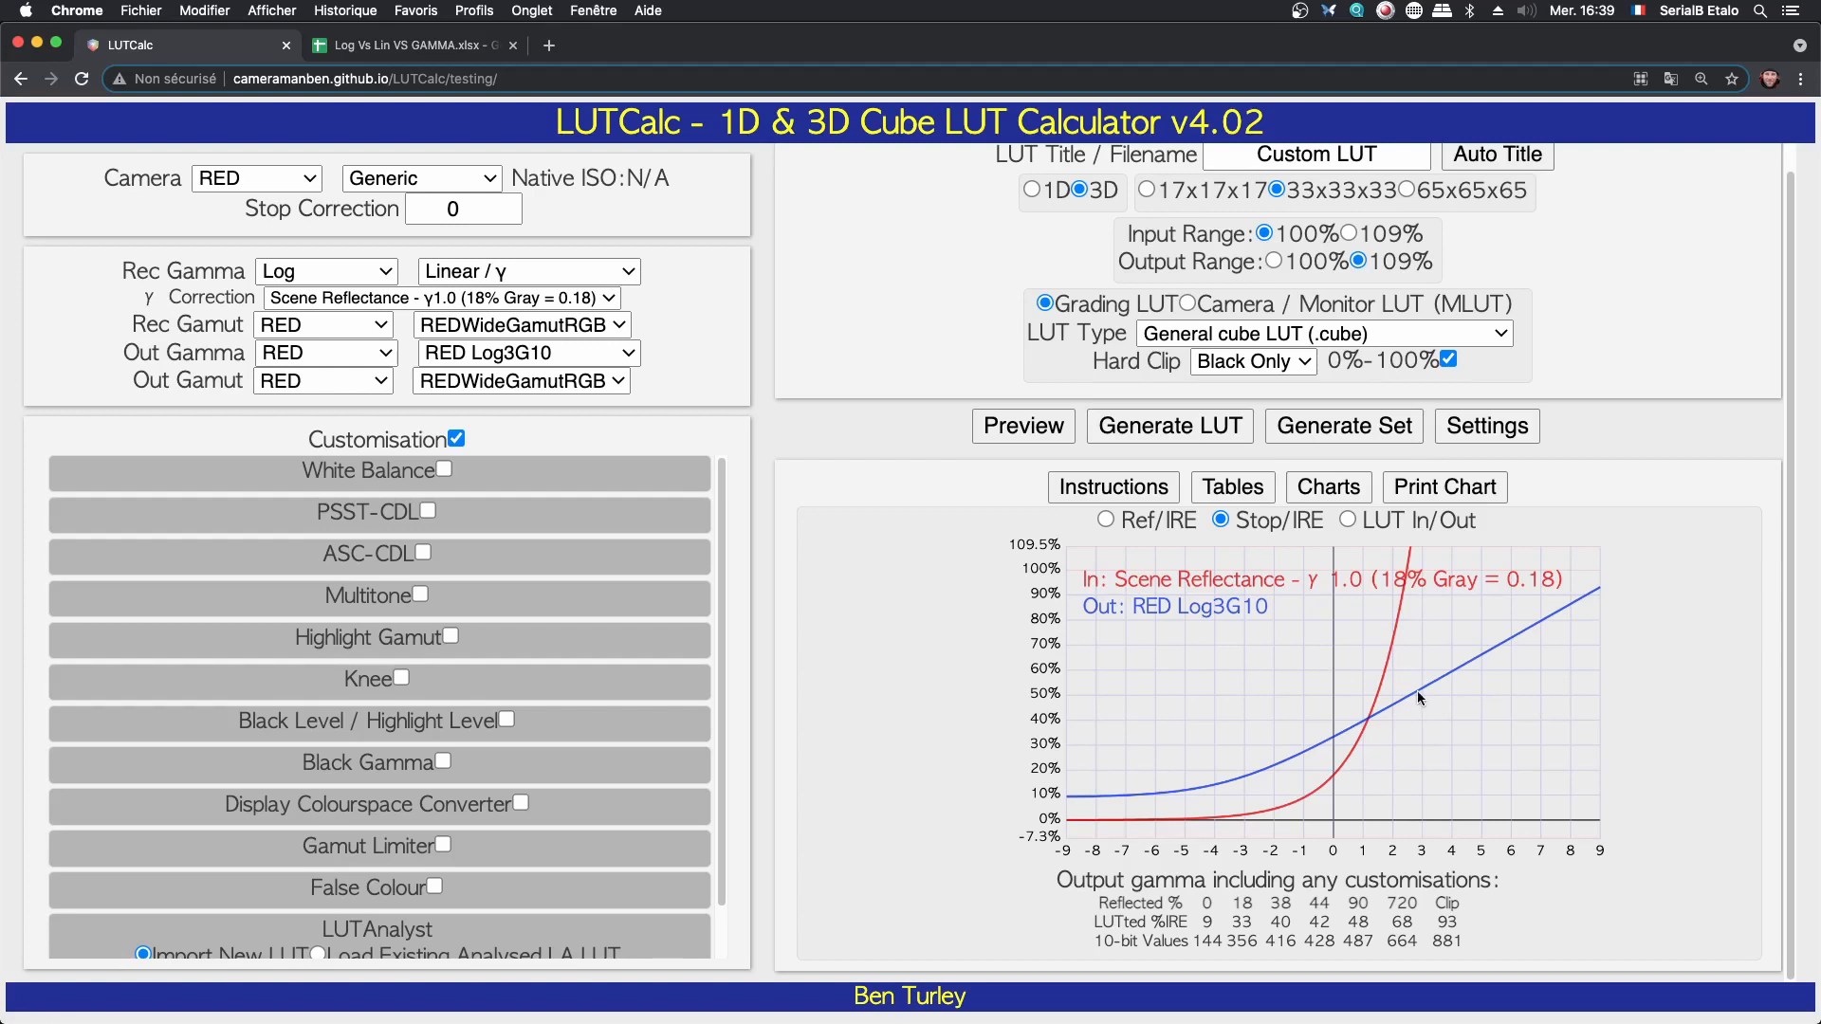
pyautogui.click(455, 207)
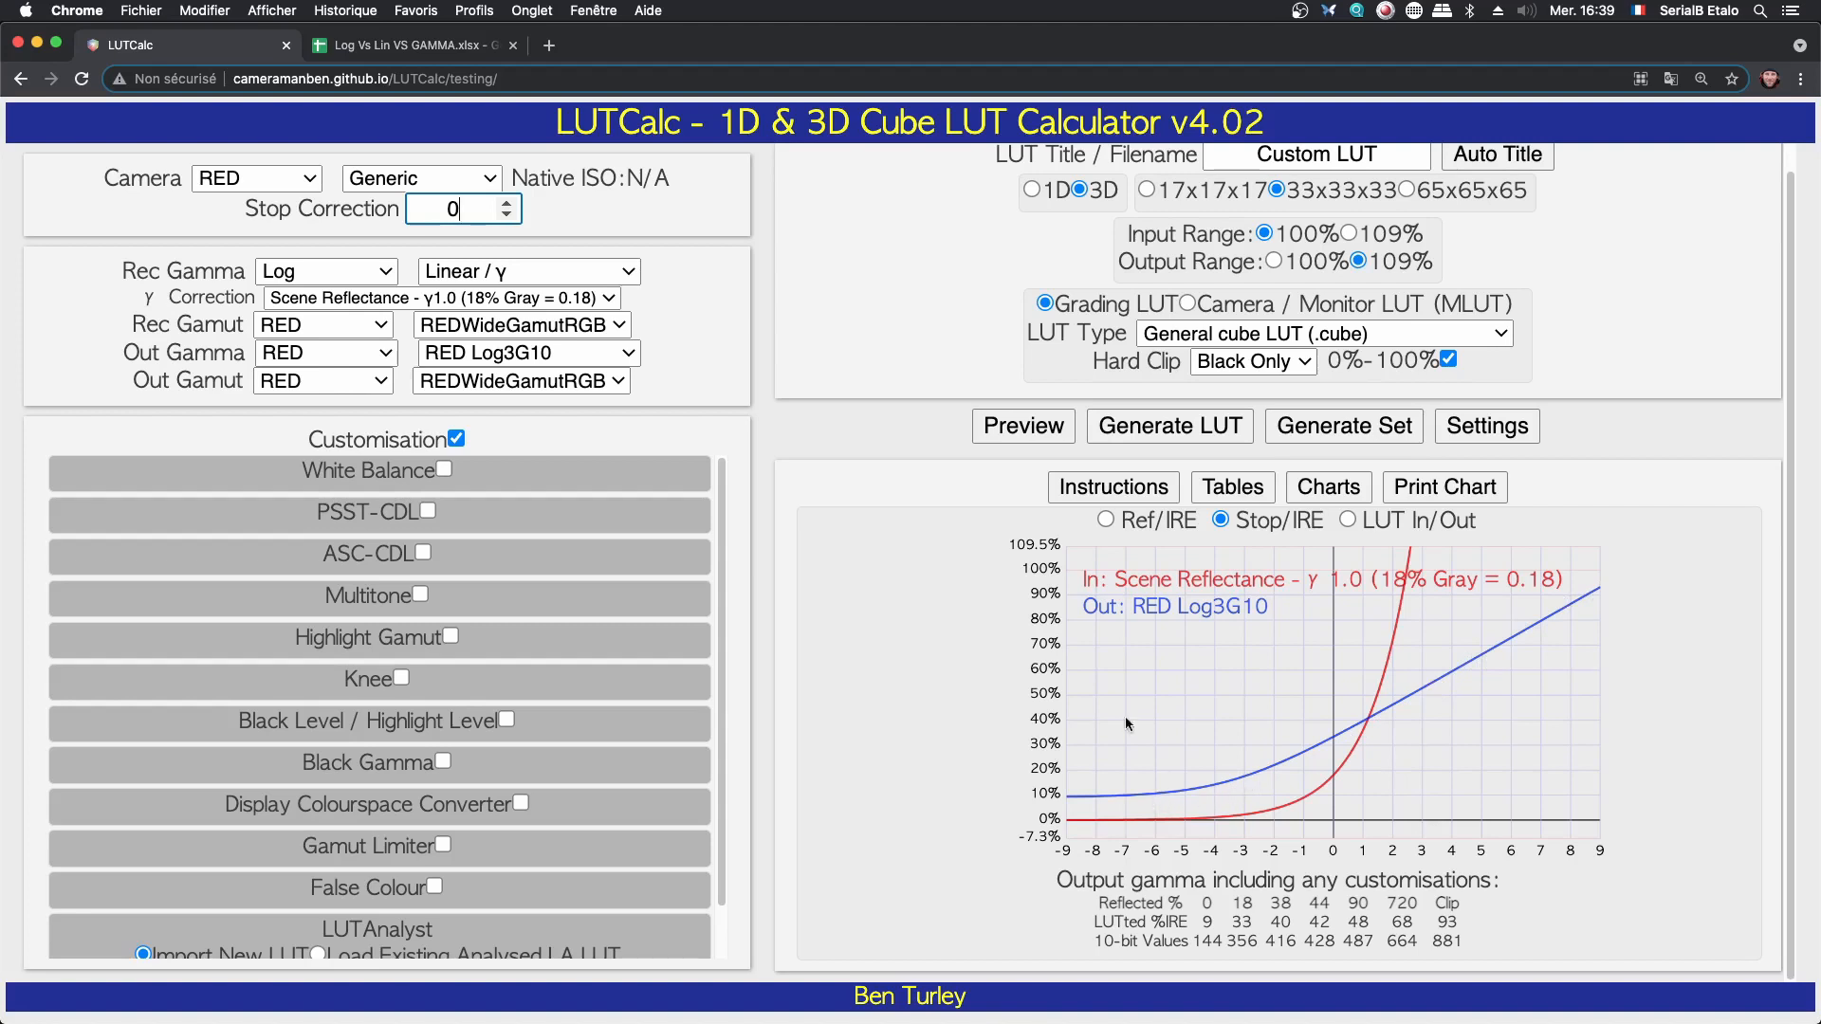
pyautogui.click(507, 216)
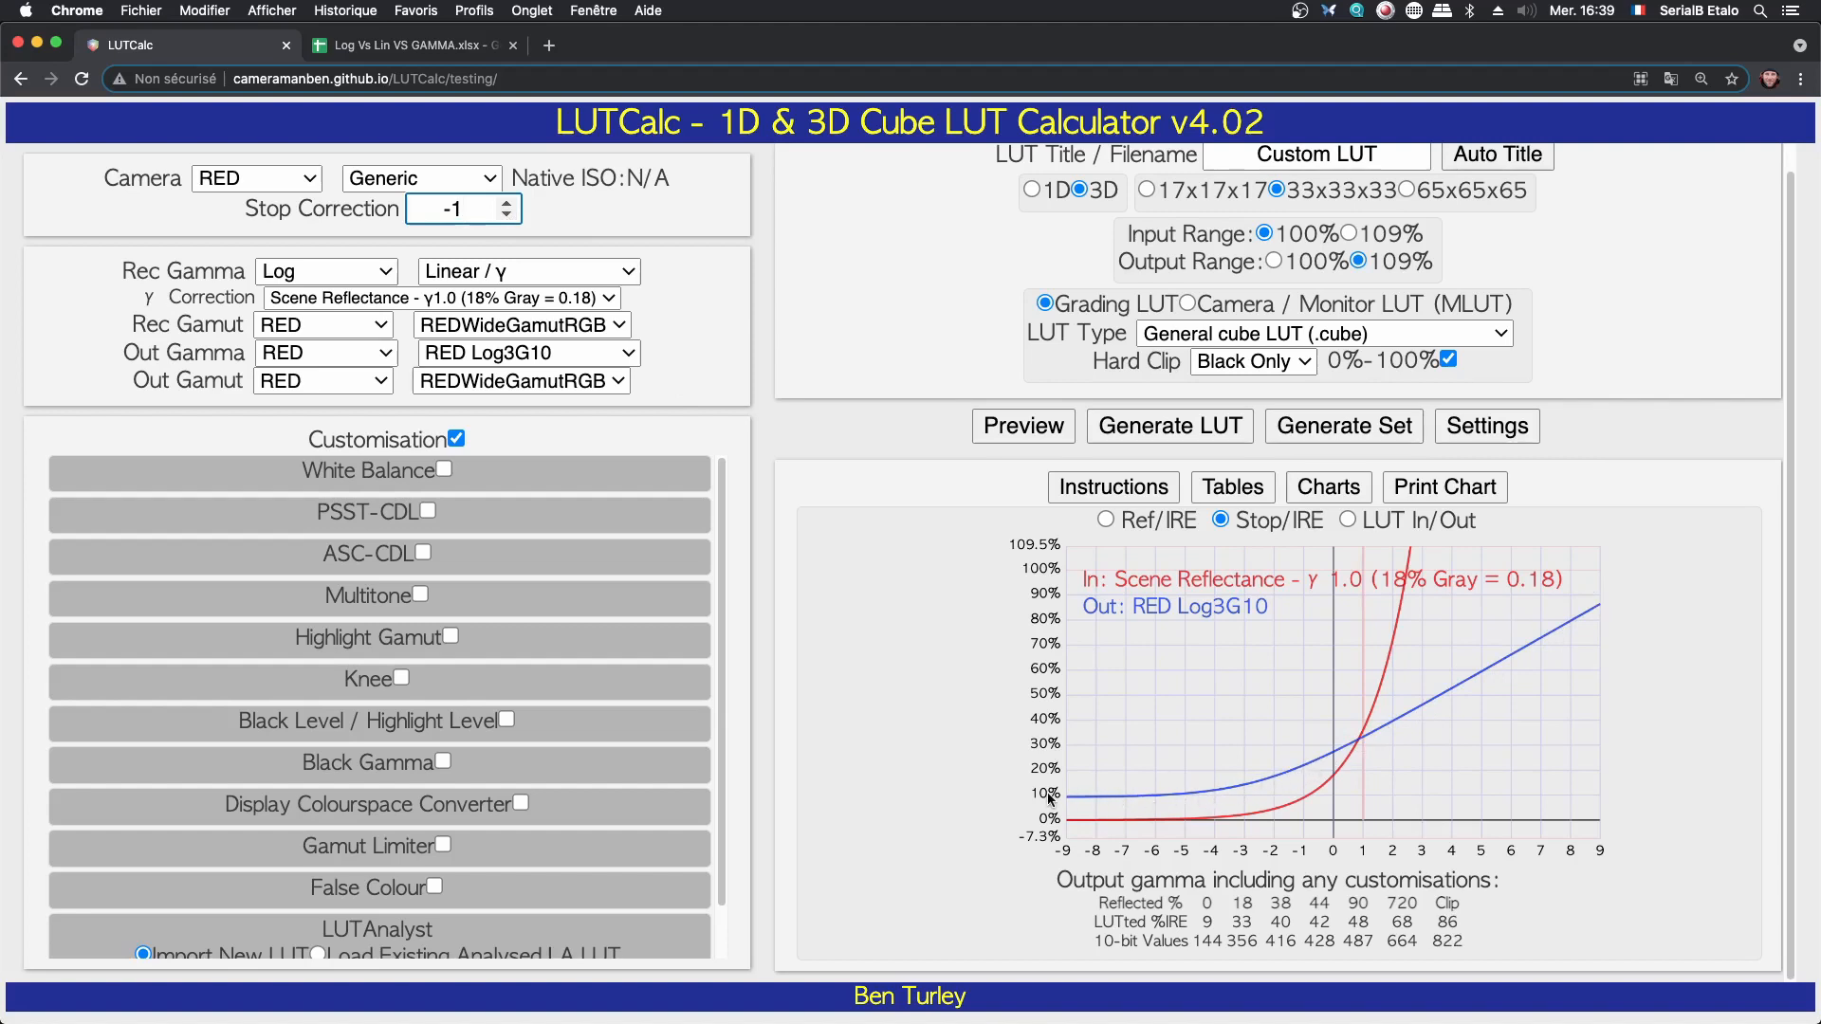
pyautogui.click(510, 216)
pyautogui.click(509, 216)
pyautogui.click(509, 216)
pyautogui.click(509, 216)
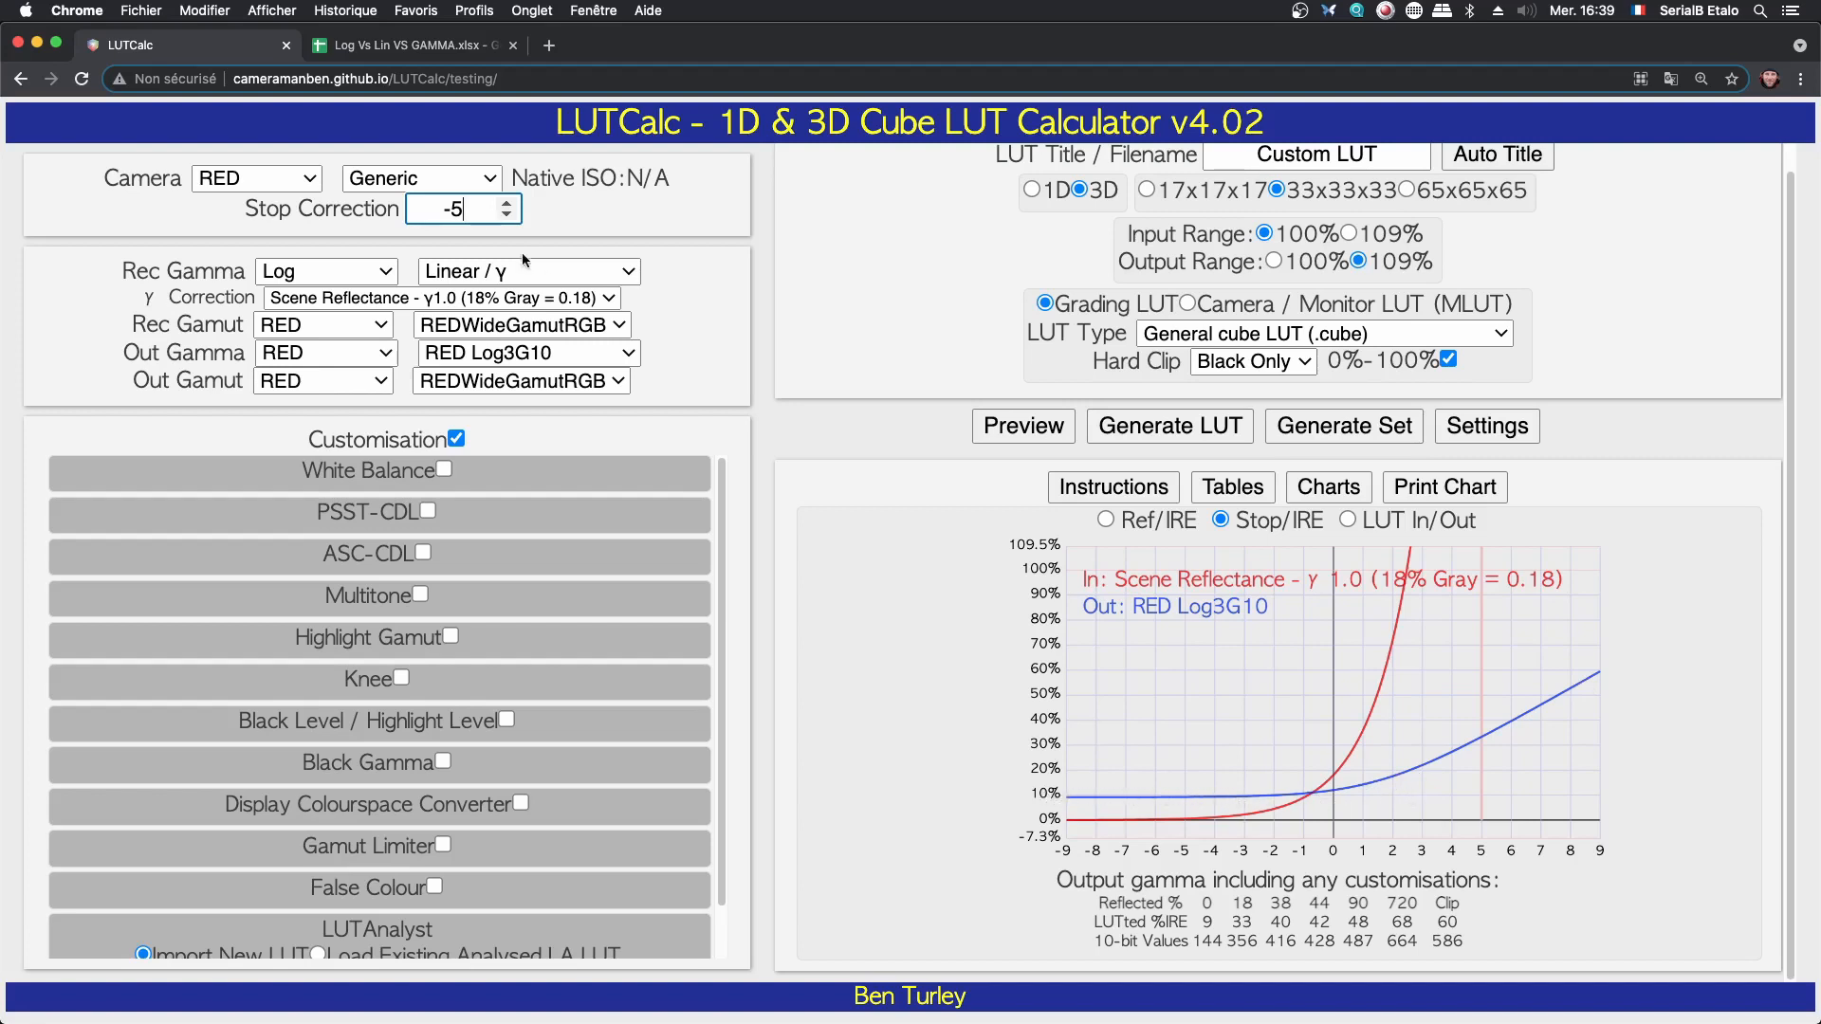
pyautogui.click(509, 203)
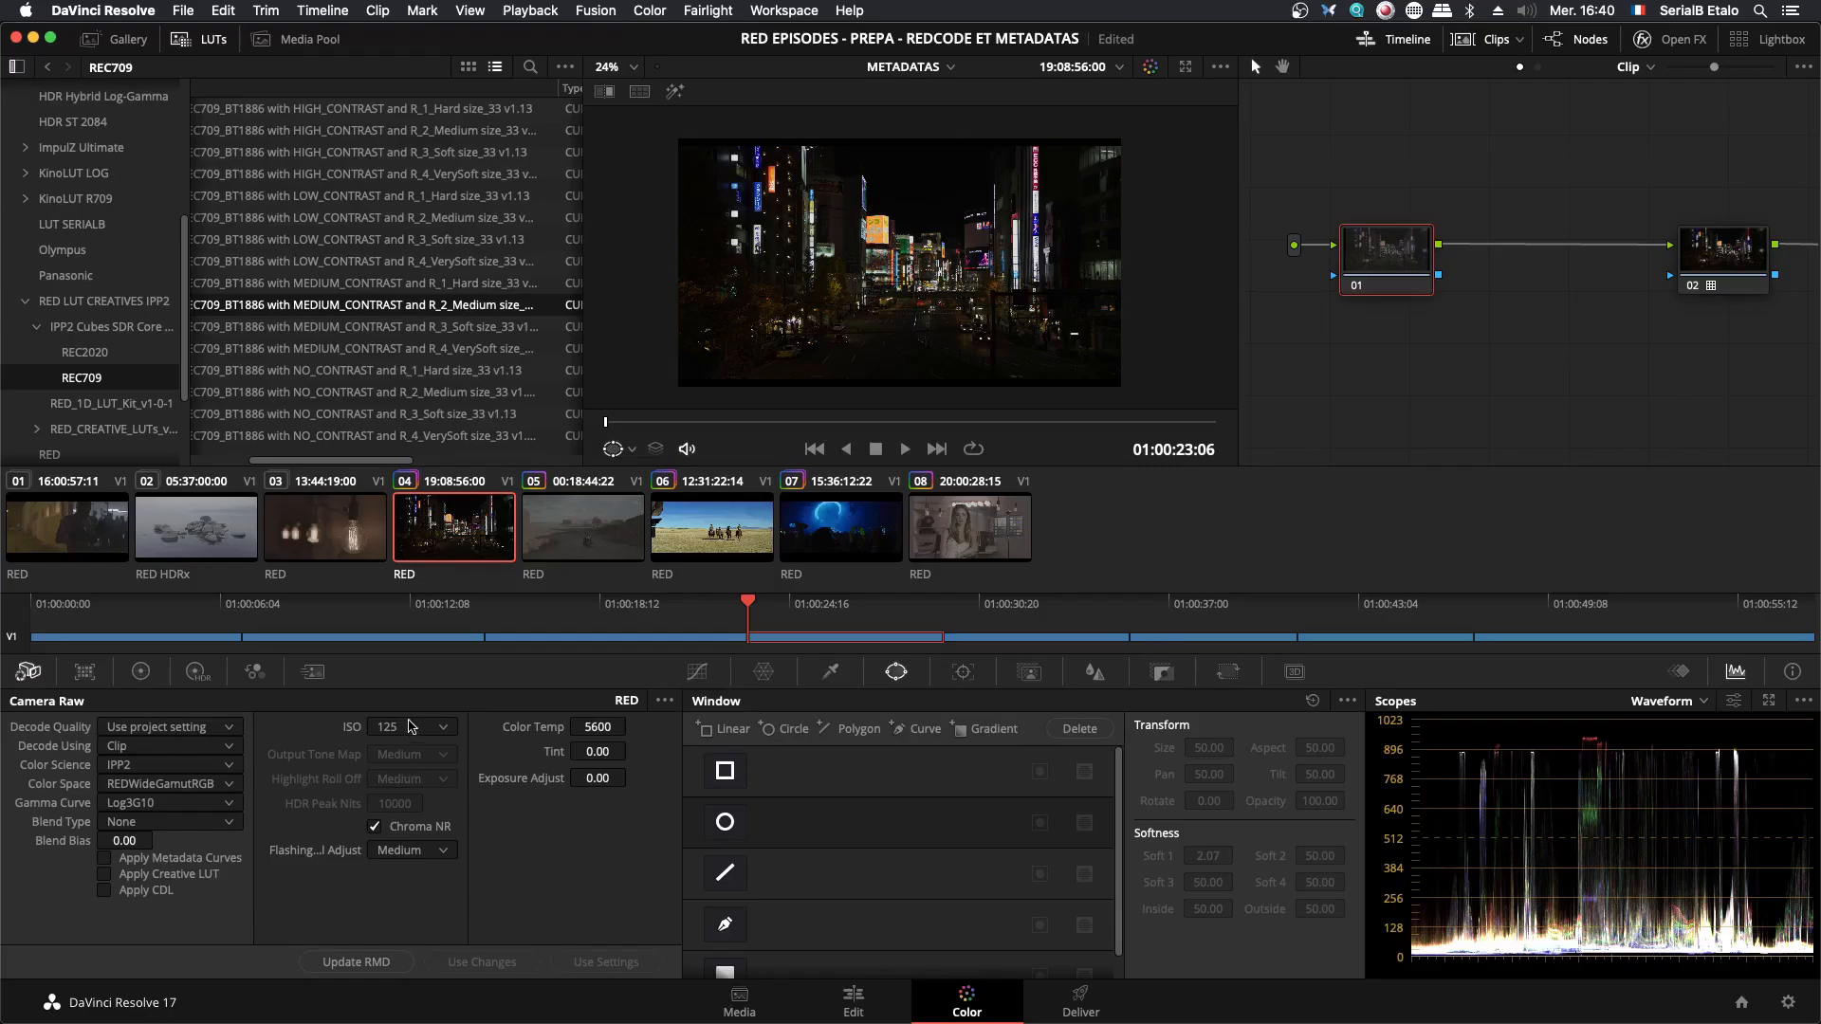
# - Switch back to DaVinci Resolve, compare ISO 1000 with ISO 125 on the clip, and leave the ISO at 1000
pyautogui.click(410, 726)
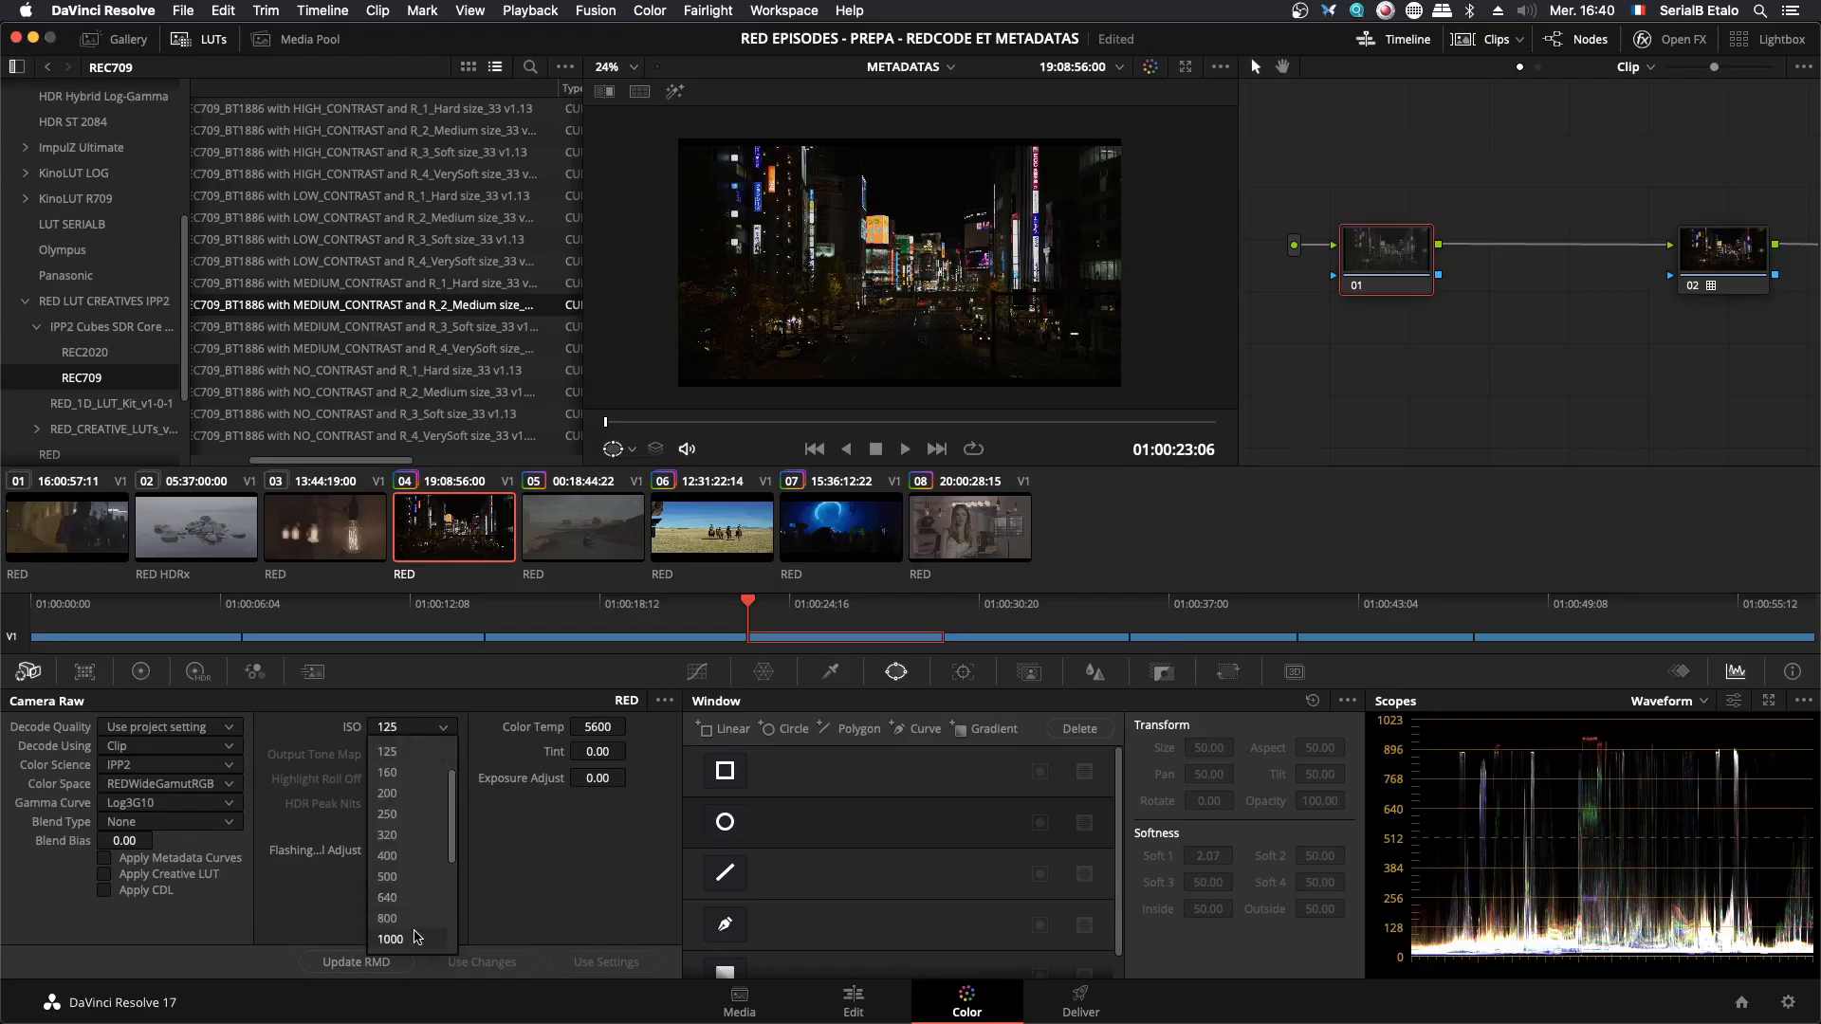
pyautogui.click(418, 937)
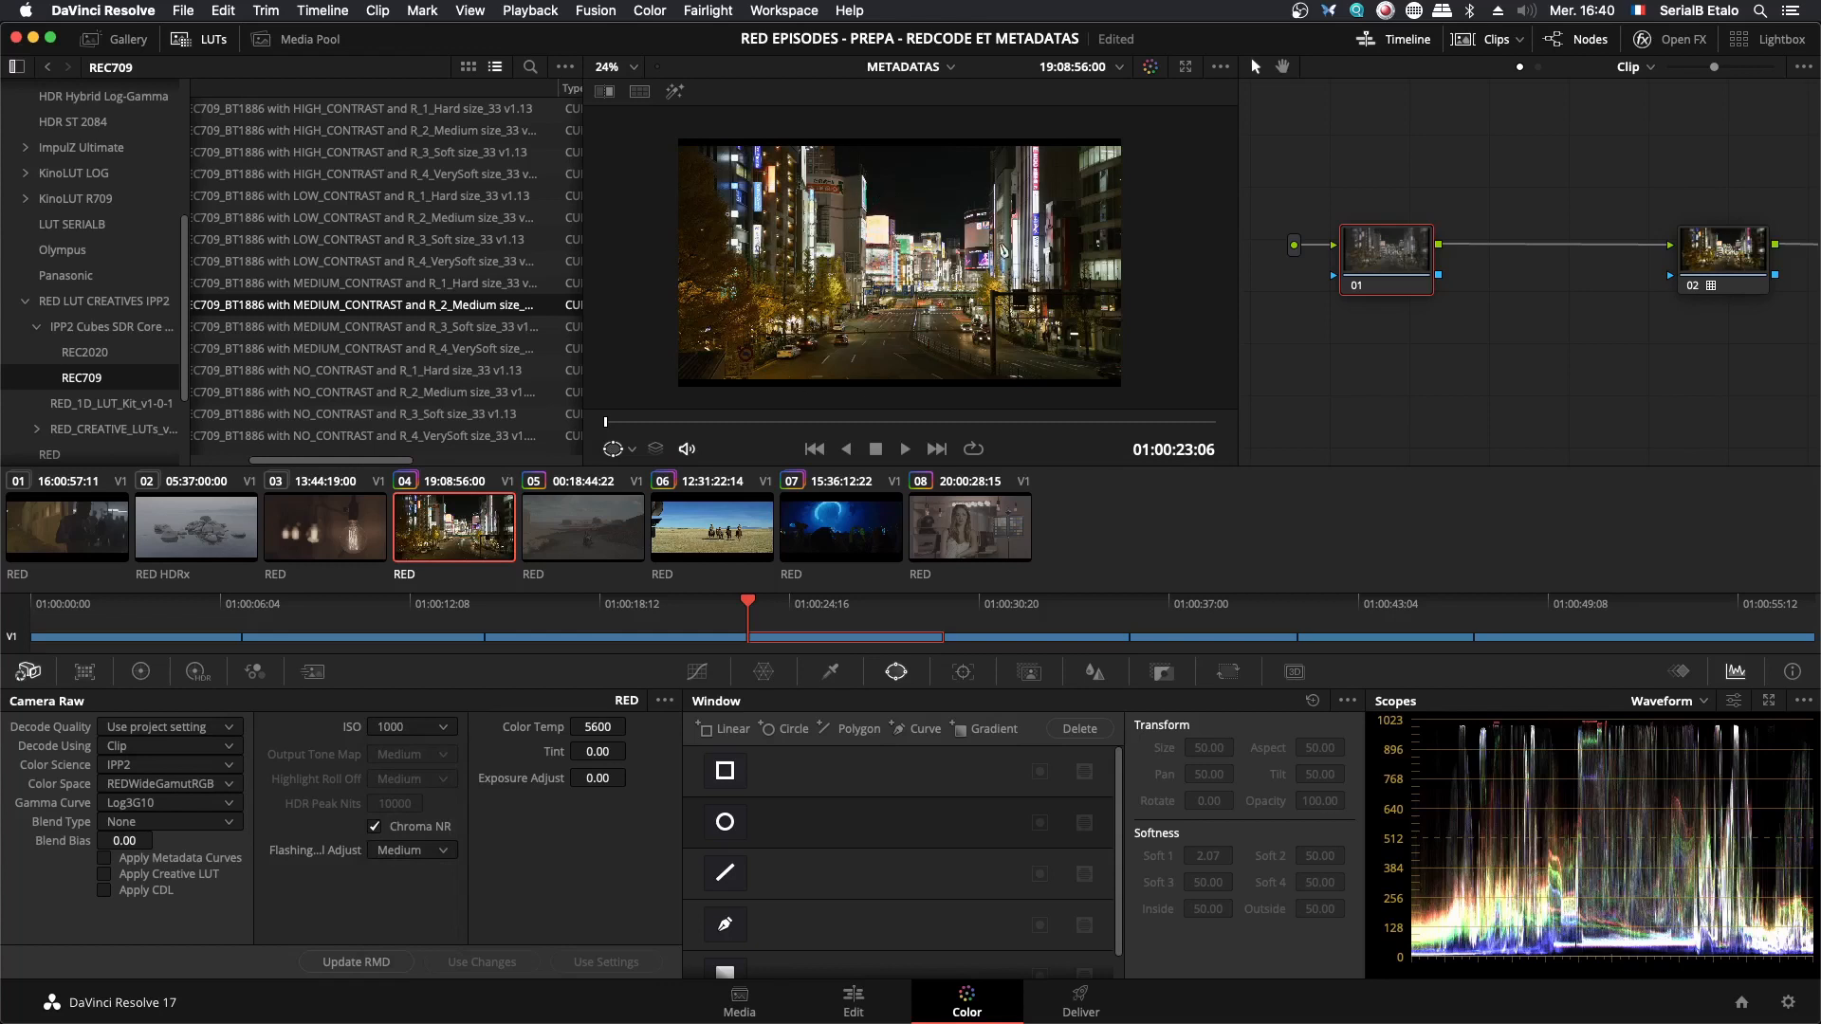
pyautogui.click(429, 738)
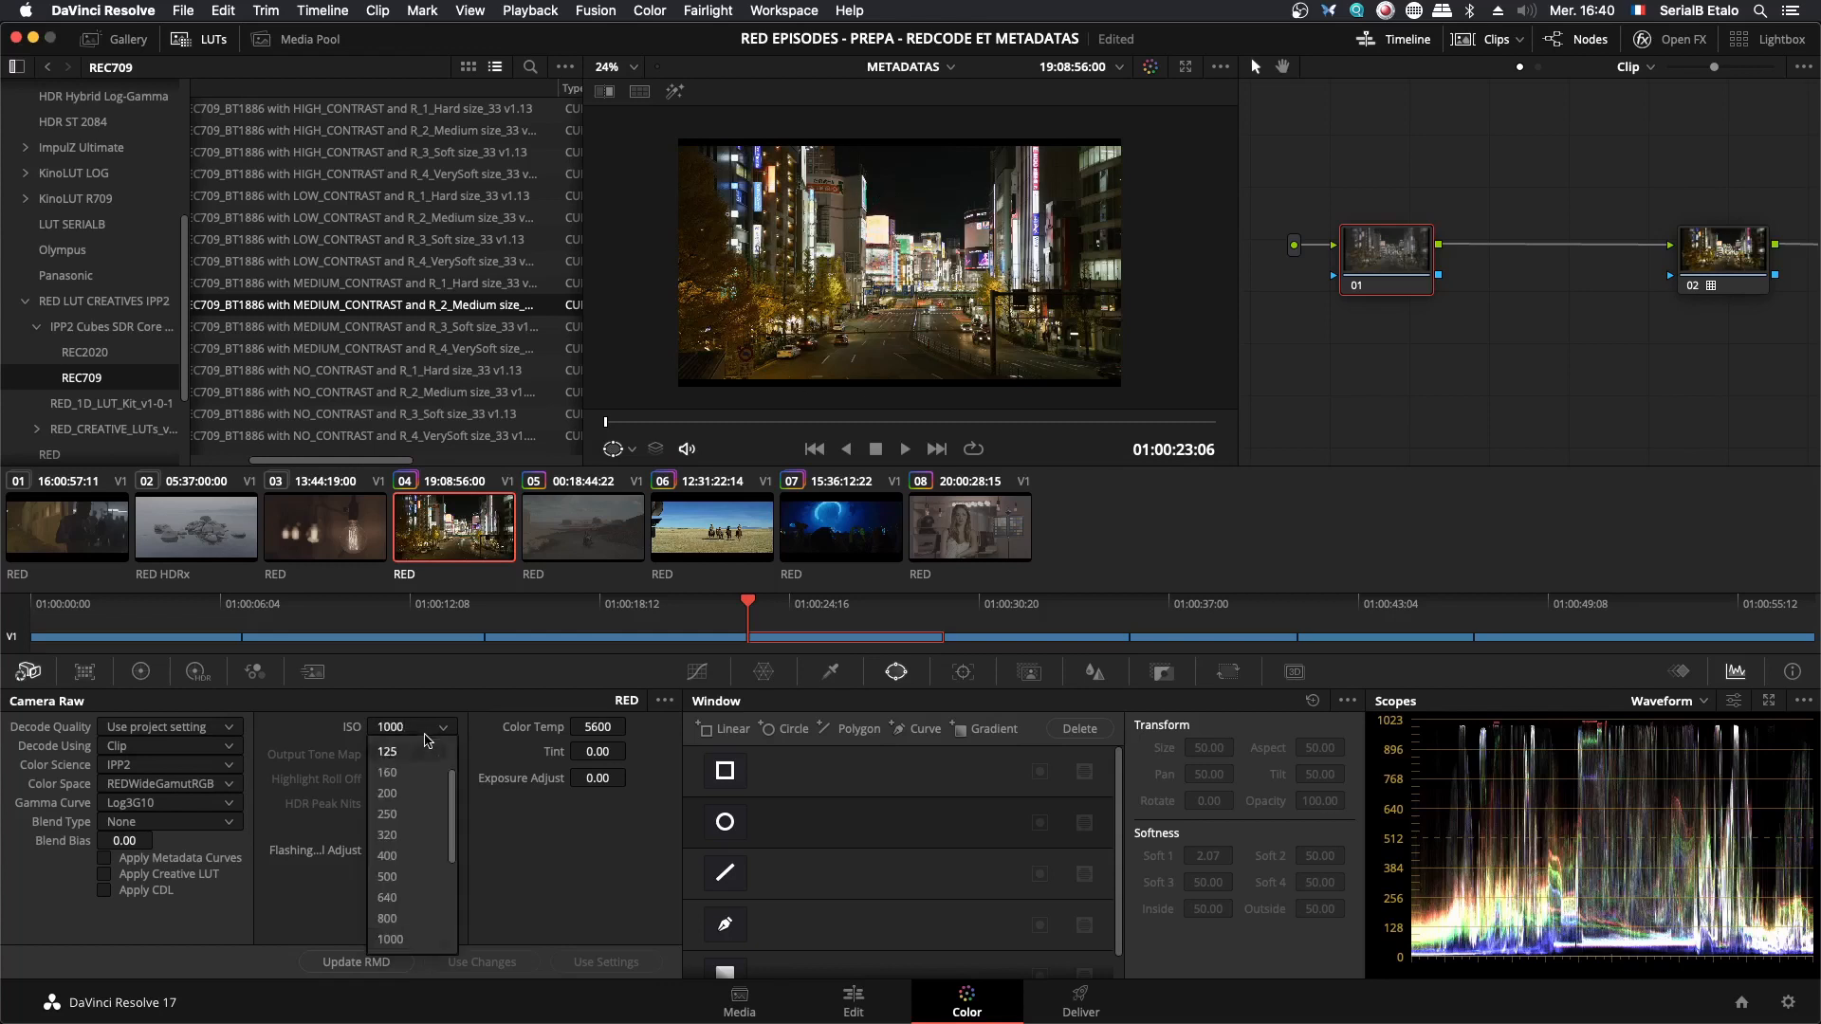
pyautogui.click(417, 769)
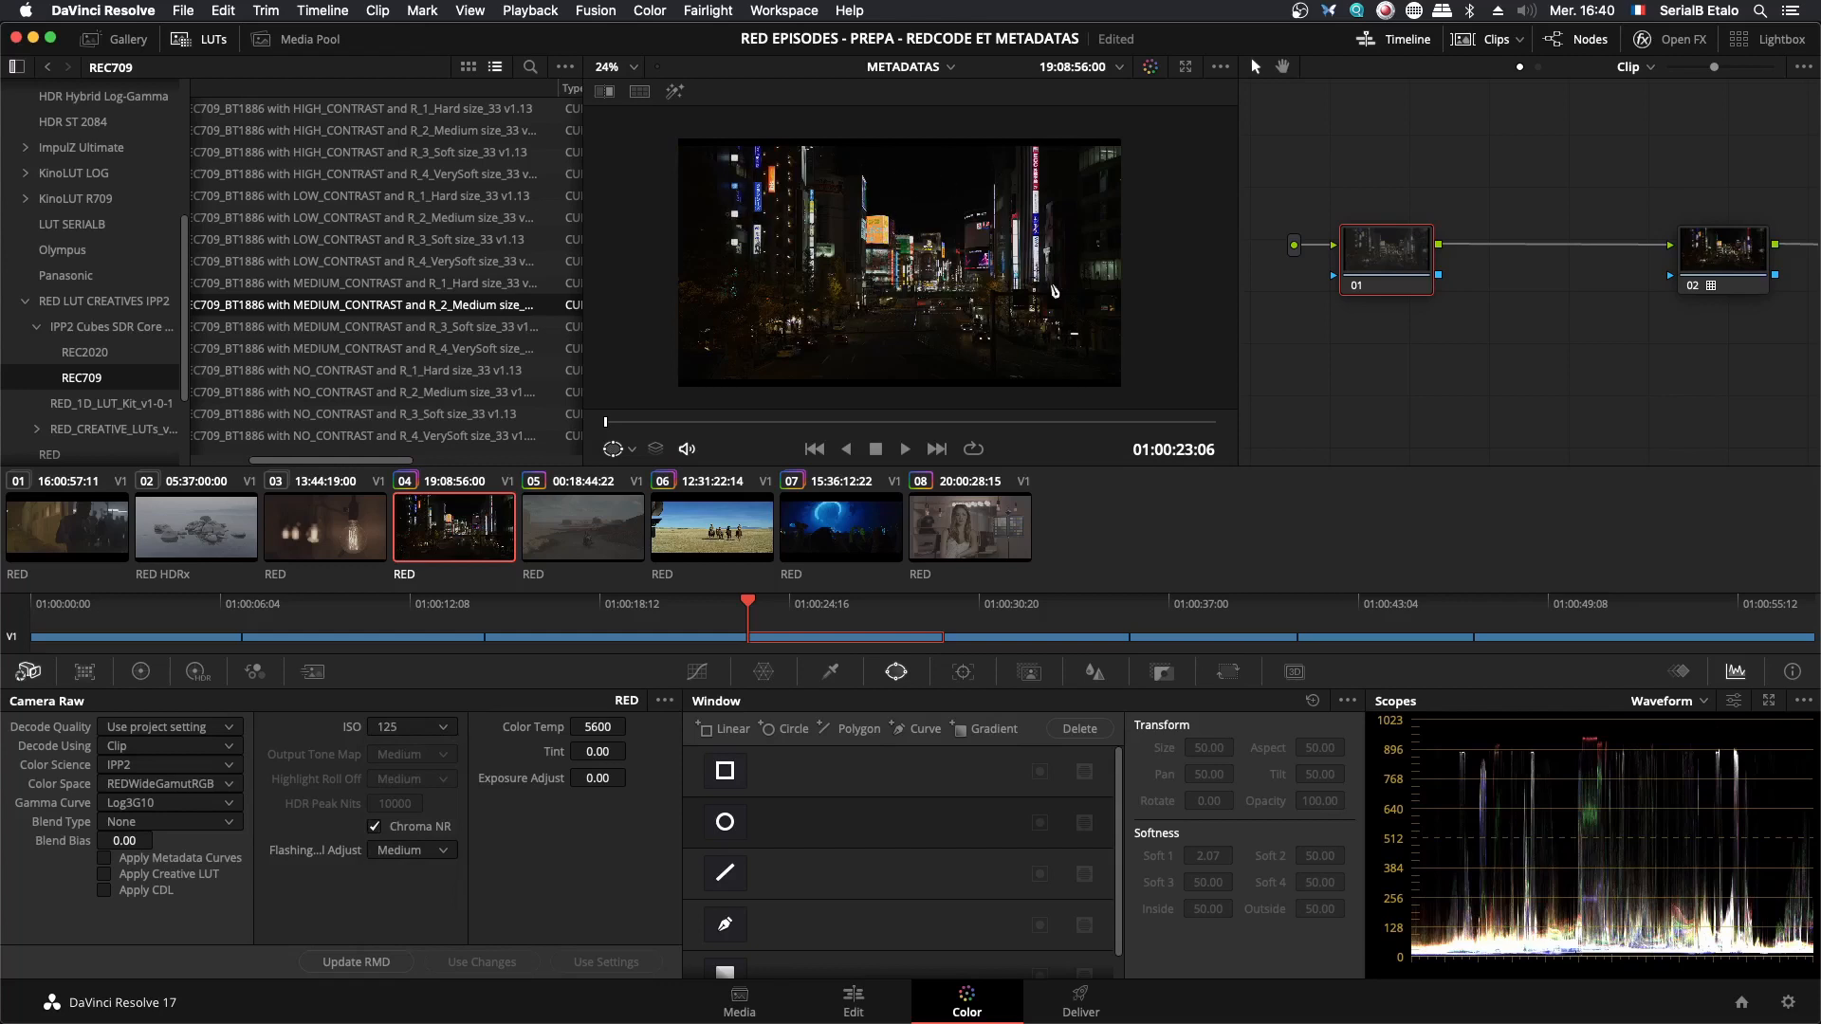
pyautogui.press('super+s')
pyautogui.click(387, 729)
pyautogui.click(389, 939)
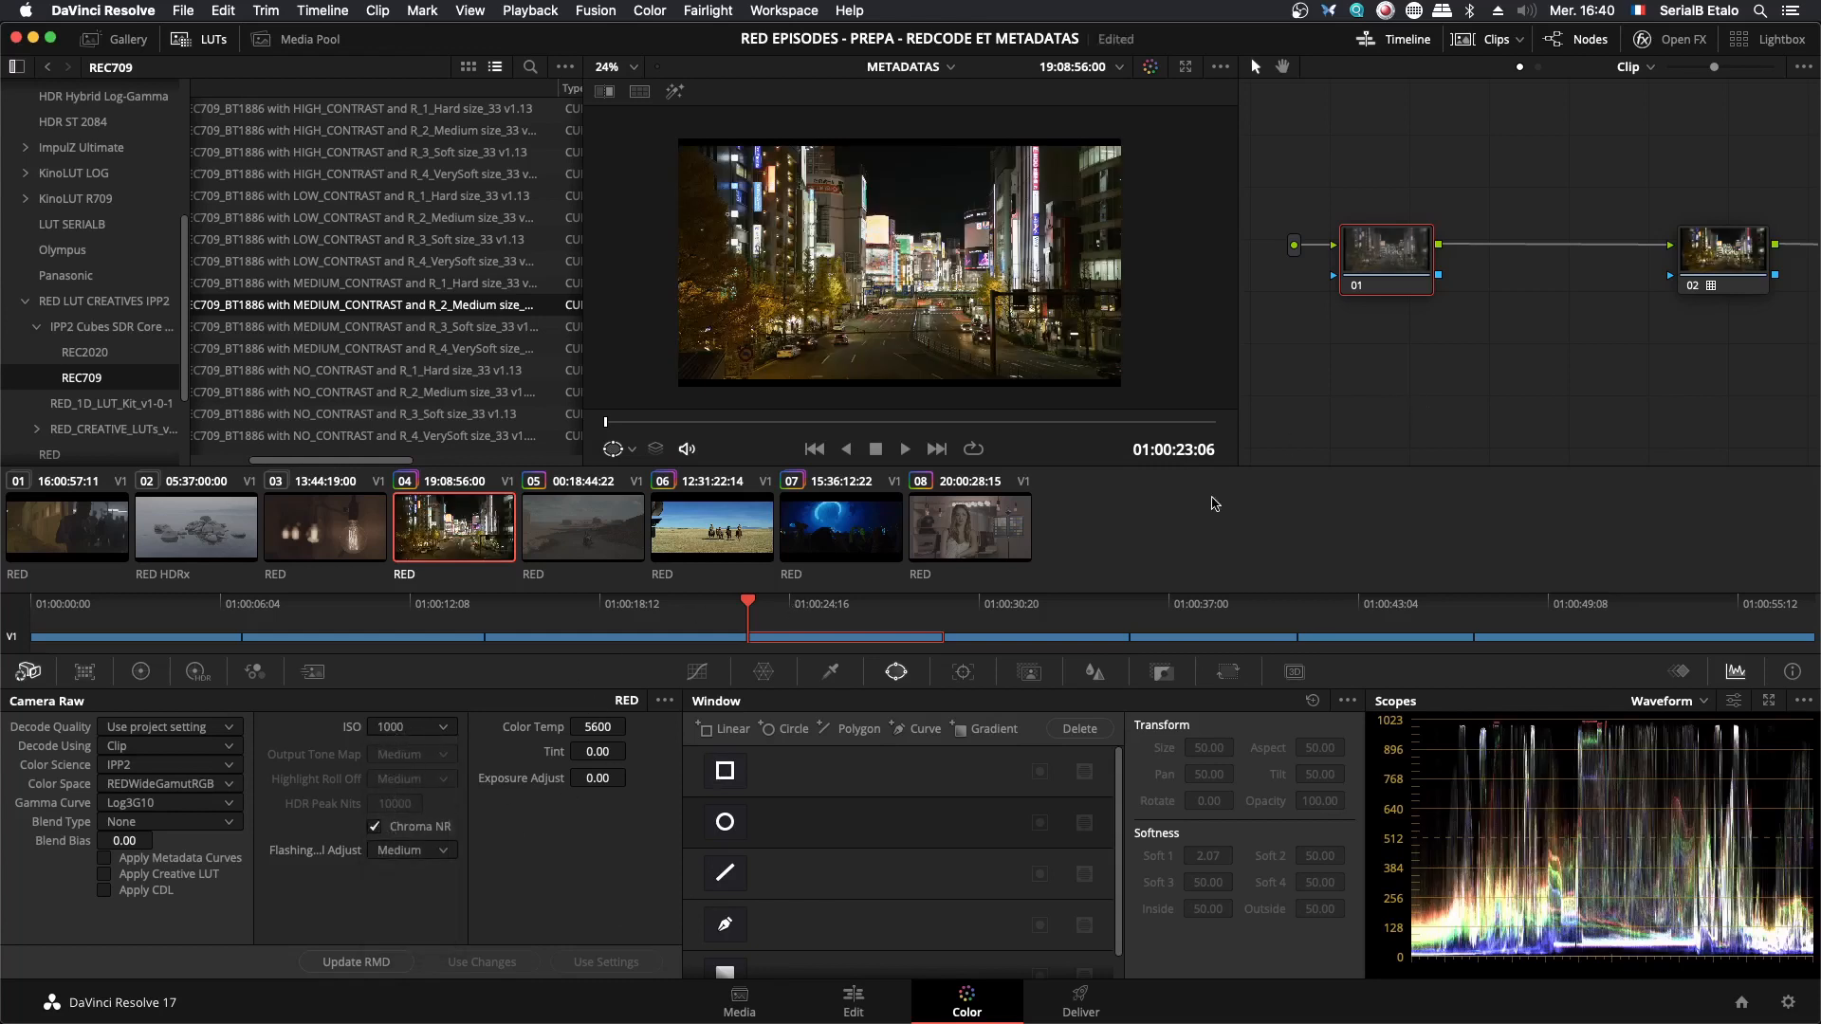
# - Lower node 01's Gain to 0.51 in the primary wheels to examine the darkened image through the LUT
pyautogui.moveTo(1419, 254); pyautogui.dragTo(1422, 252)
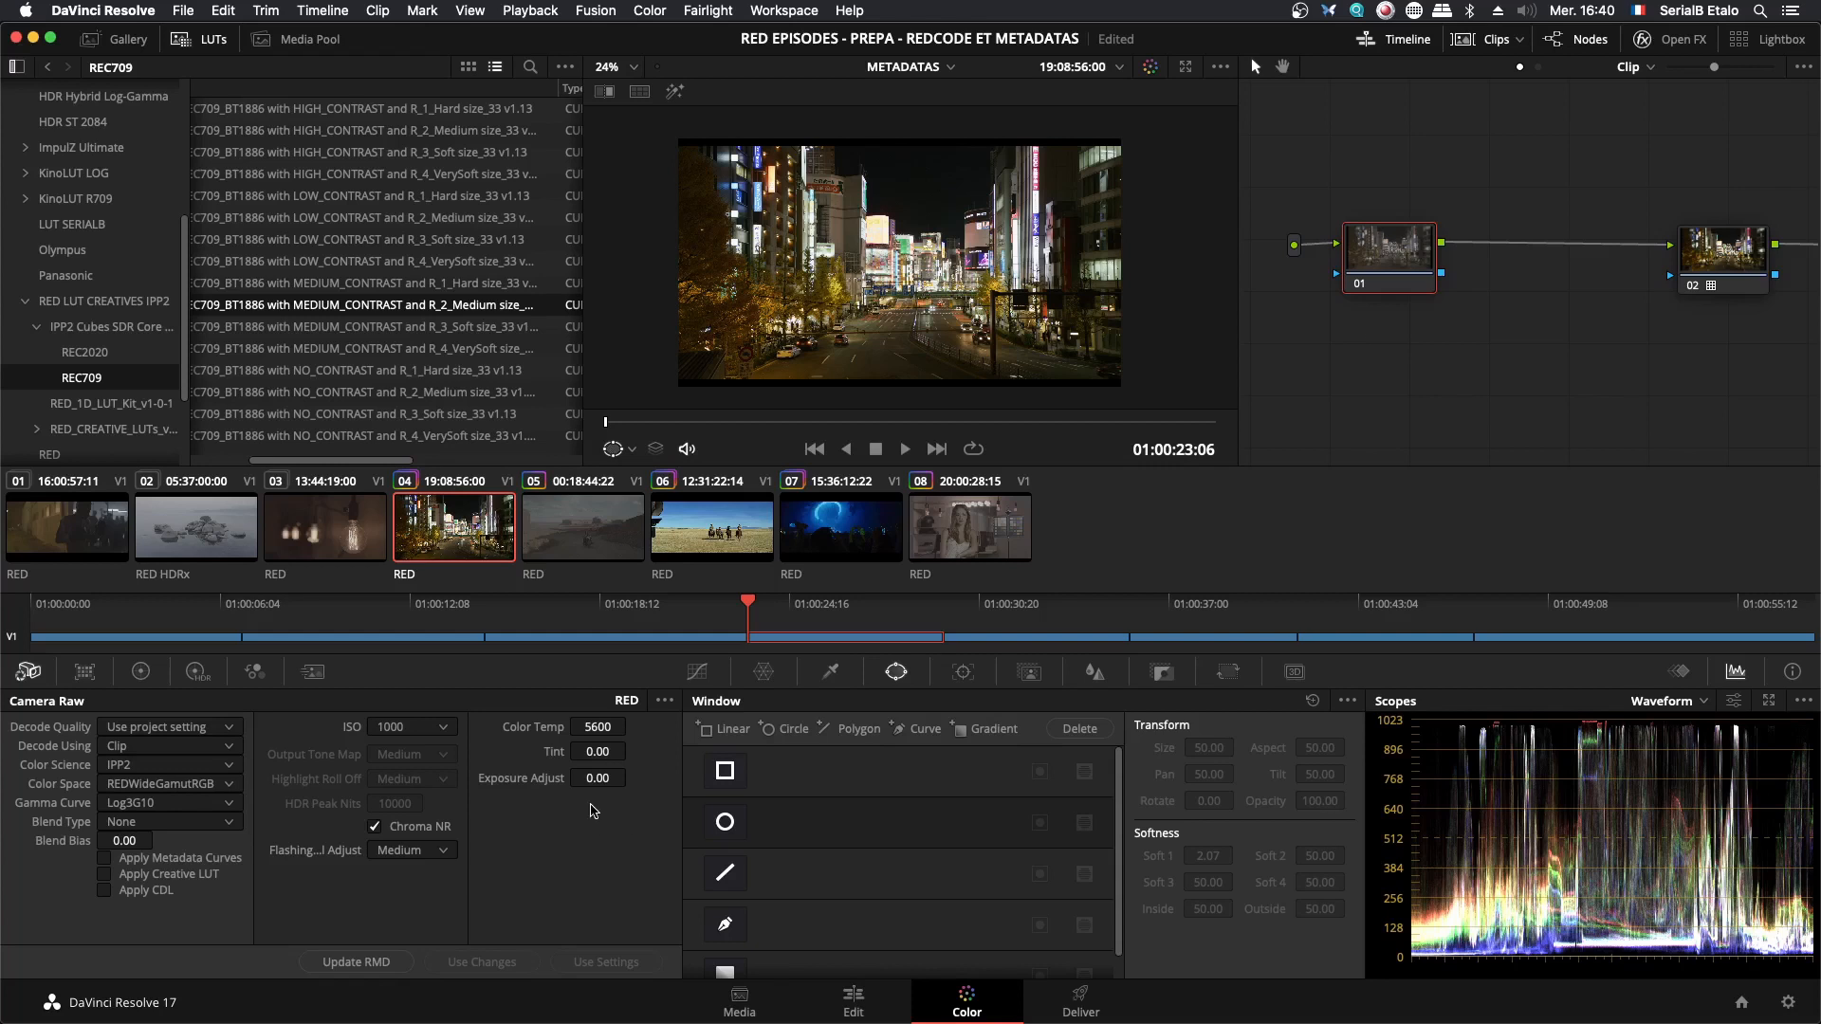
pyautogui.click(140, 671)
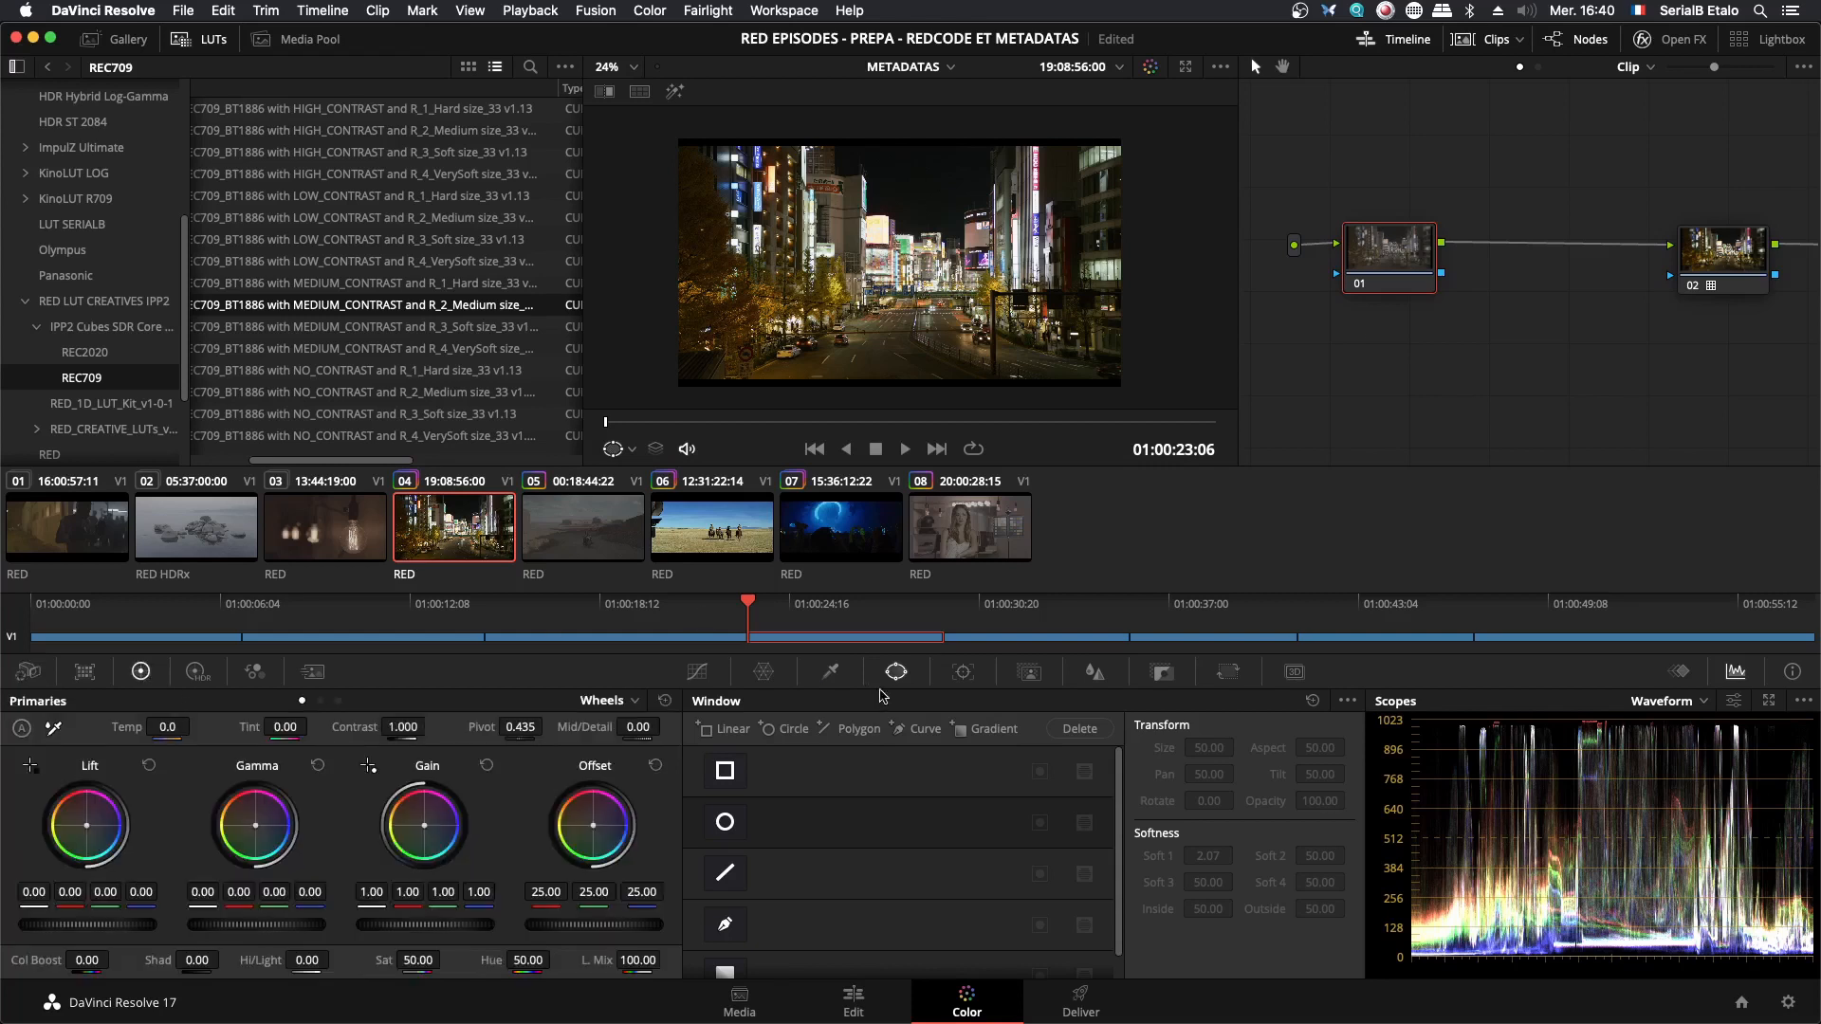
pyautogui.moveTo(425, 925)
pyautogui.mouseDown()
pyautogui.moveTo(370, 925)
pyautogui.moveTo(435, 931)
pyautogui.mouseUp()
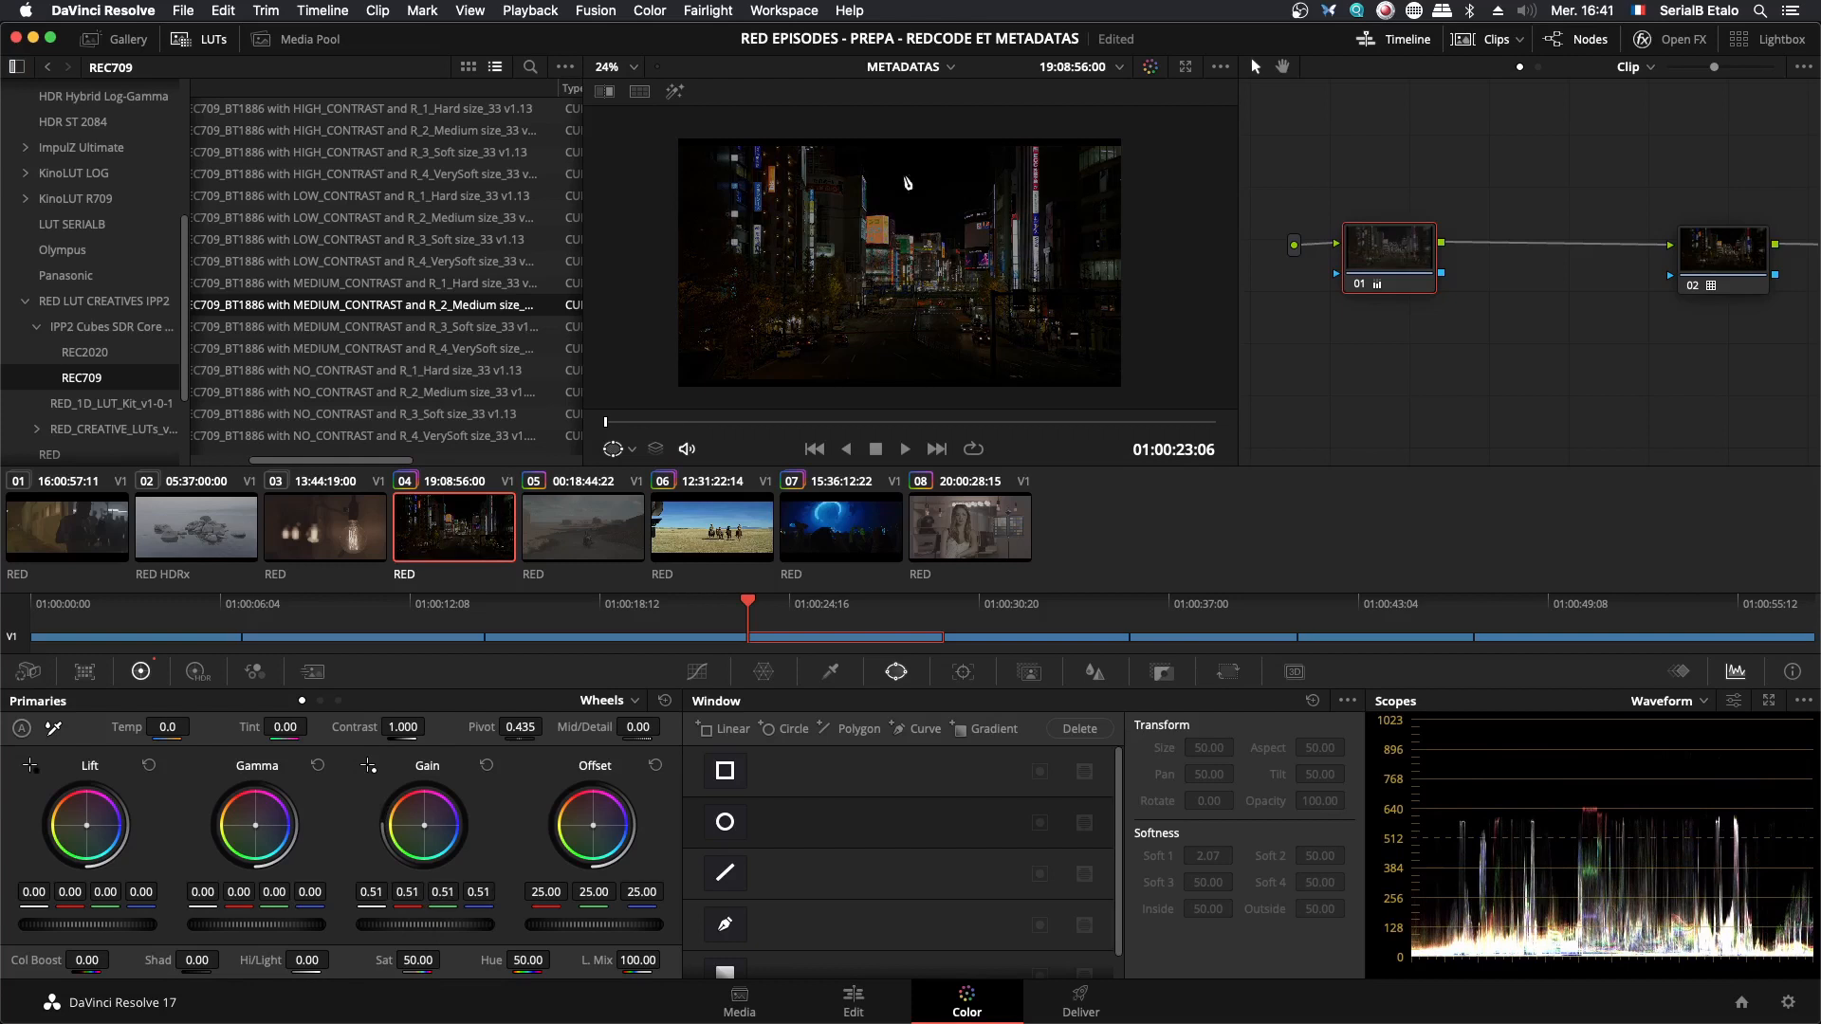
pyautogui.scroll(1, 1065, 342)
pyautogui.scroll(1, 1064, 342)
pyautogui.scroll(-2, 1005, 359)
pyautogui.moveTo(940, 125); pyautogui.dragTo(939, 173)
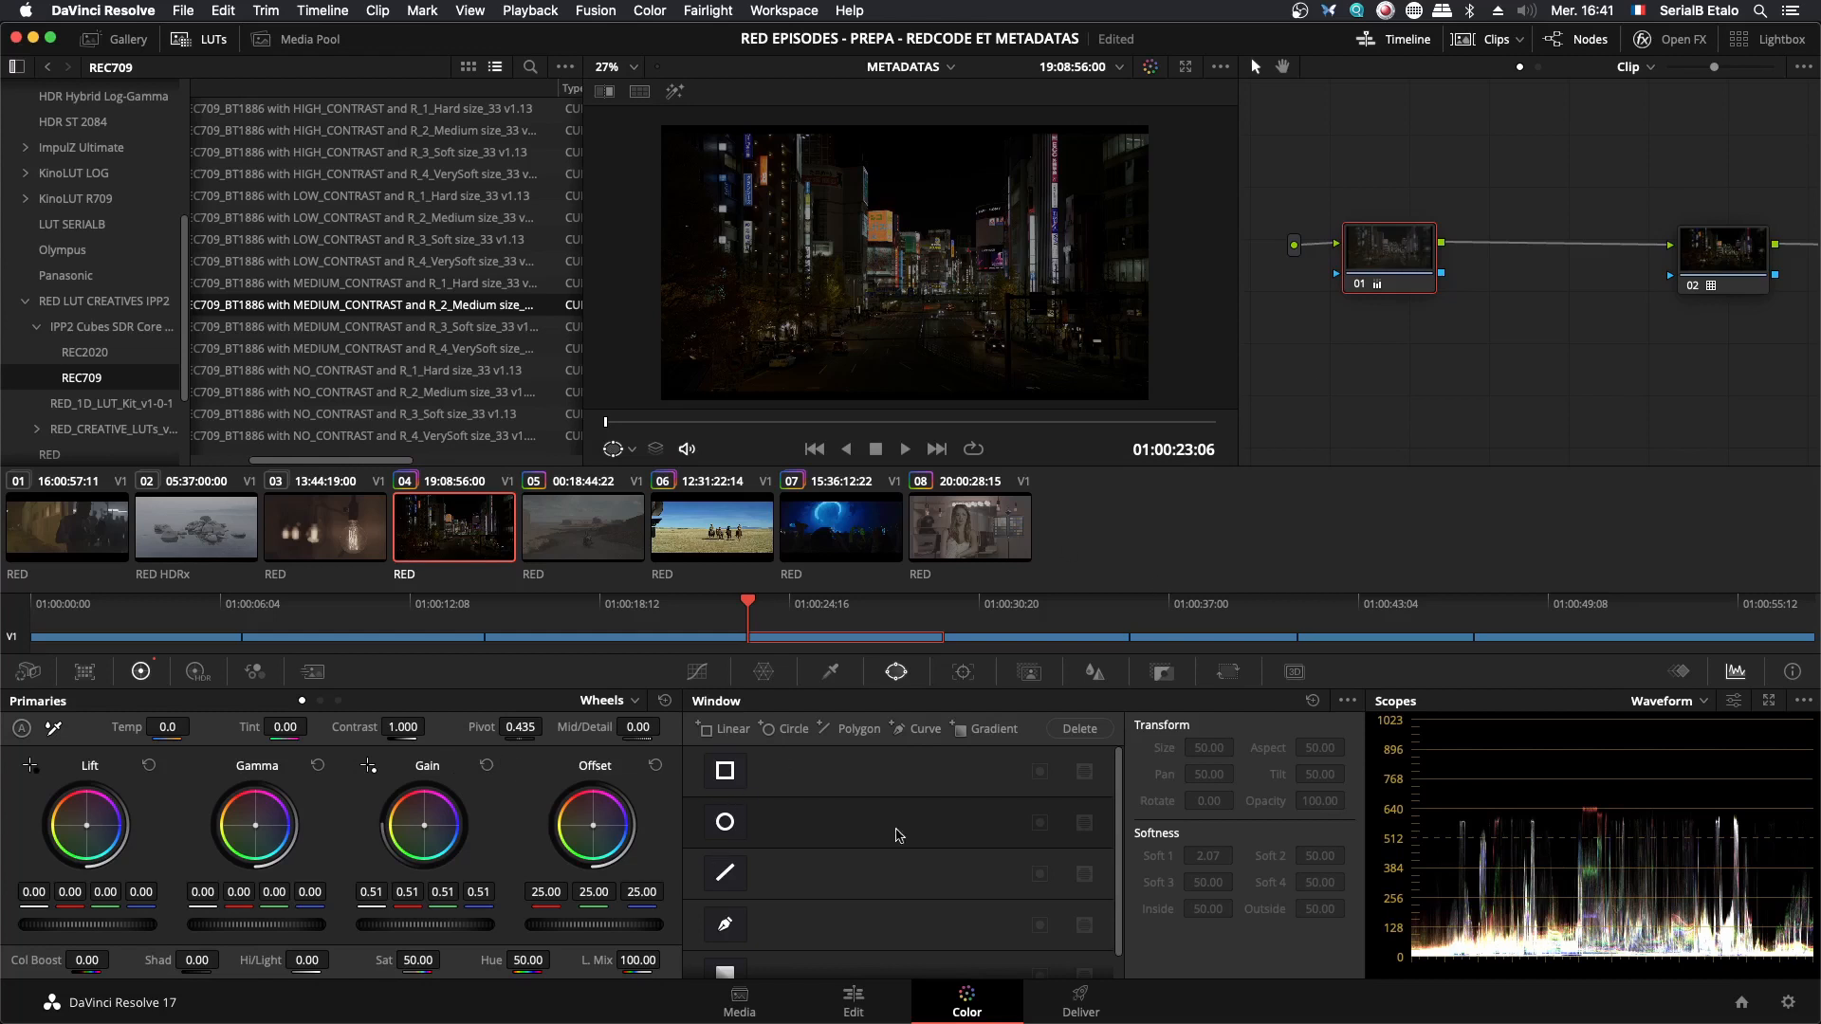
# - Isolate the sign with node 01's rectangular window and the Highlight display, and reset the Gain
pyautogui.click(724, 771)
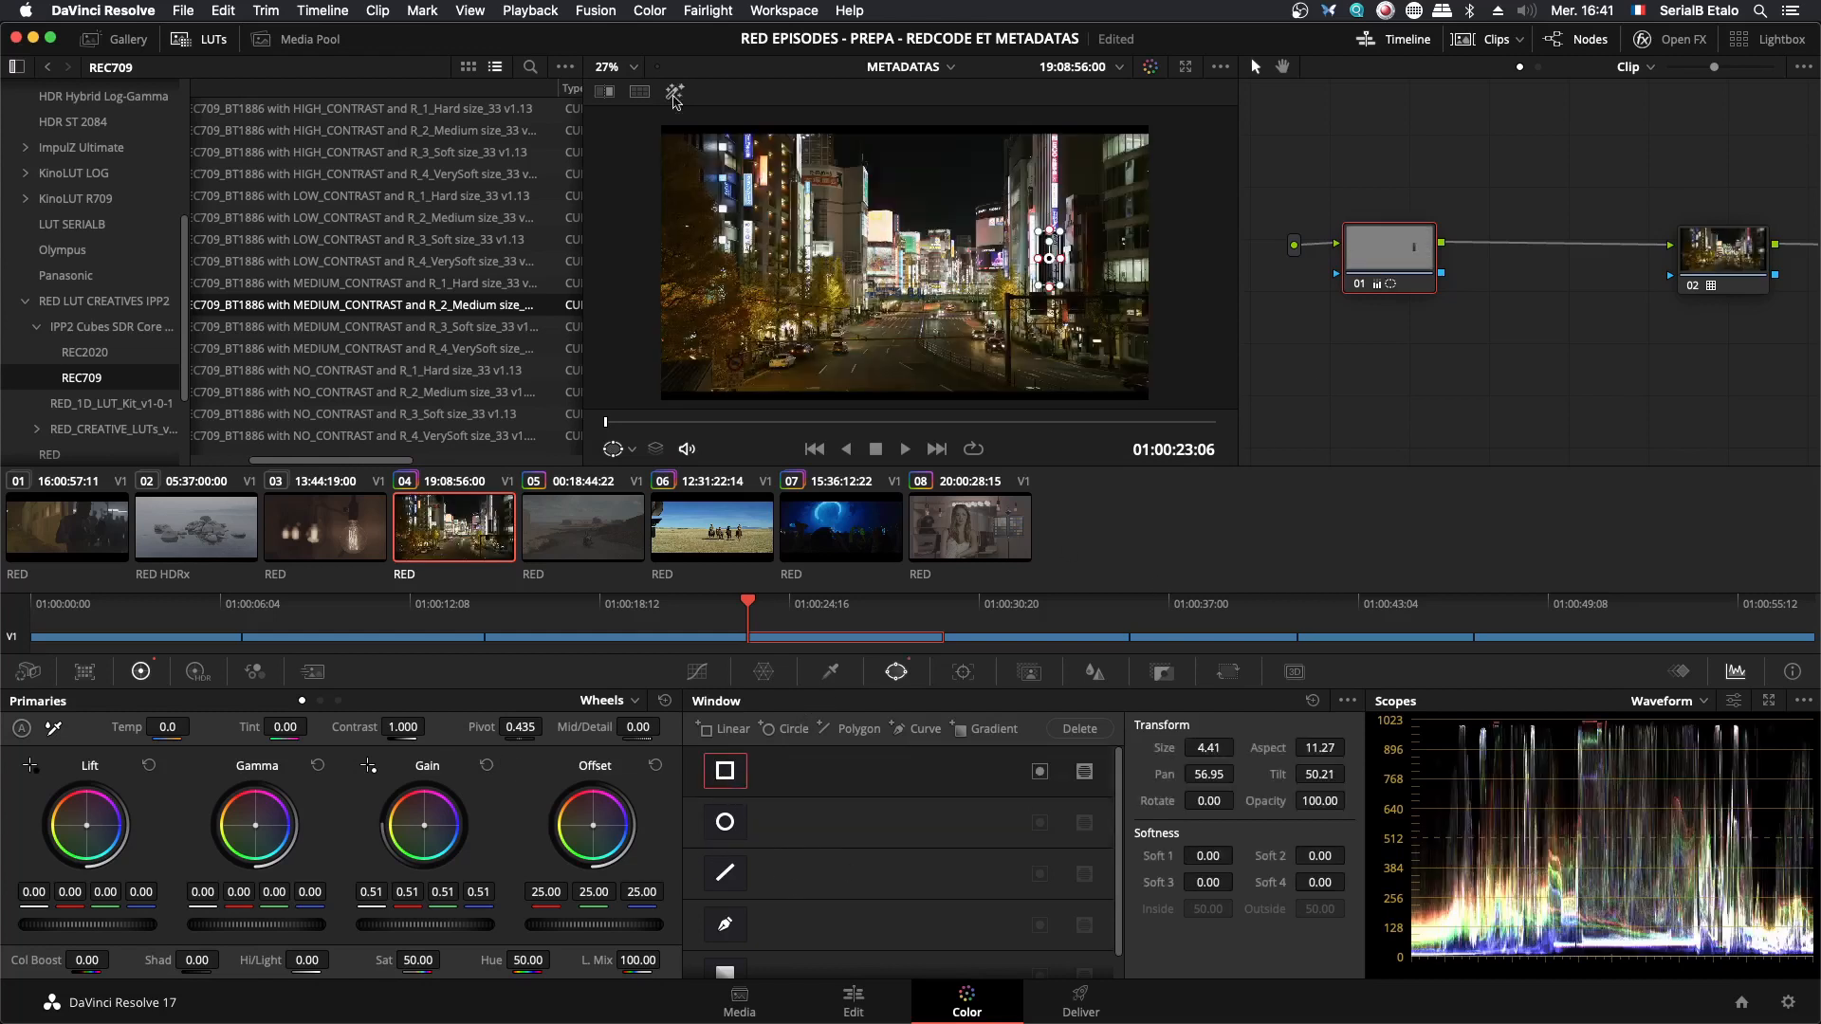
pyautogui.click(675, 90)
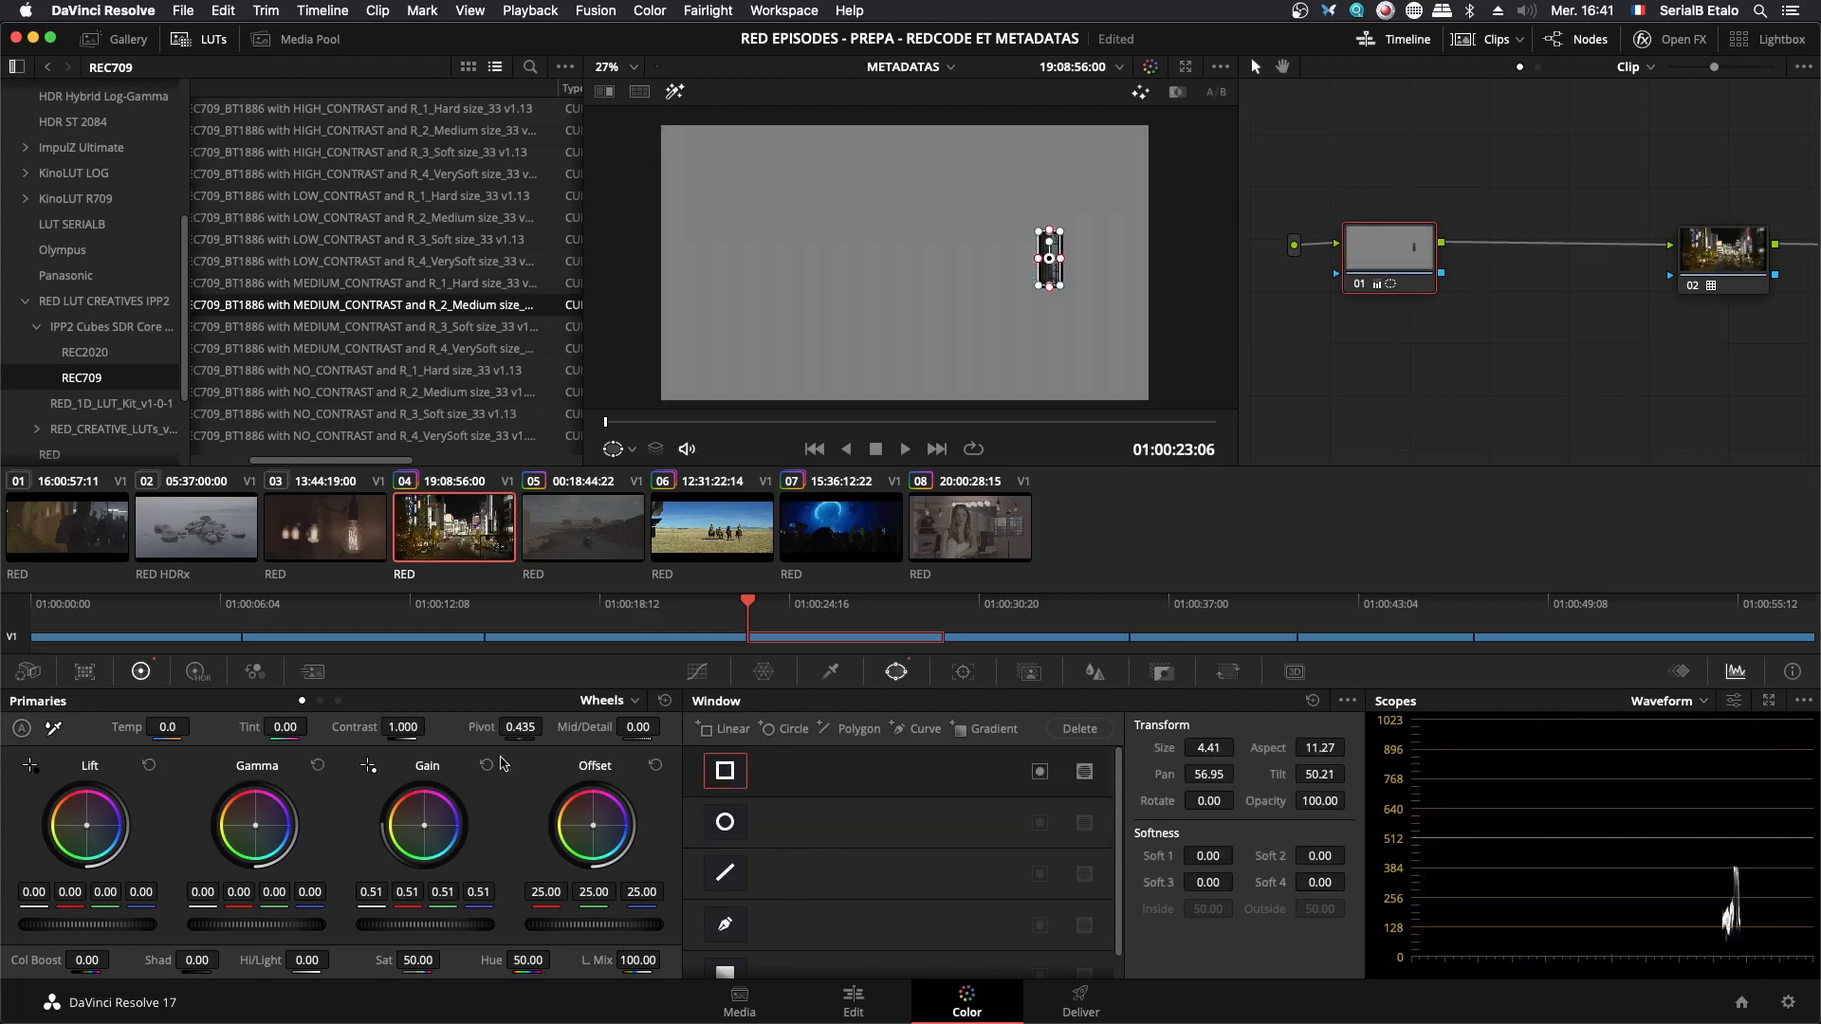
pyautogui.click(486, 765)
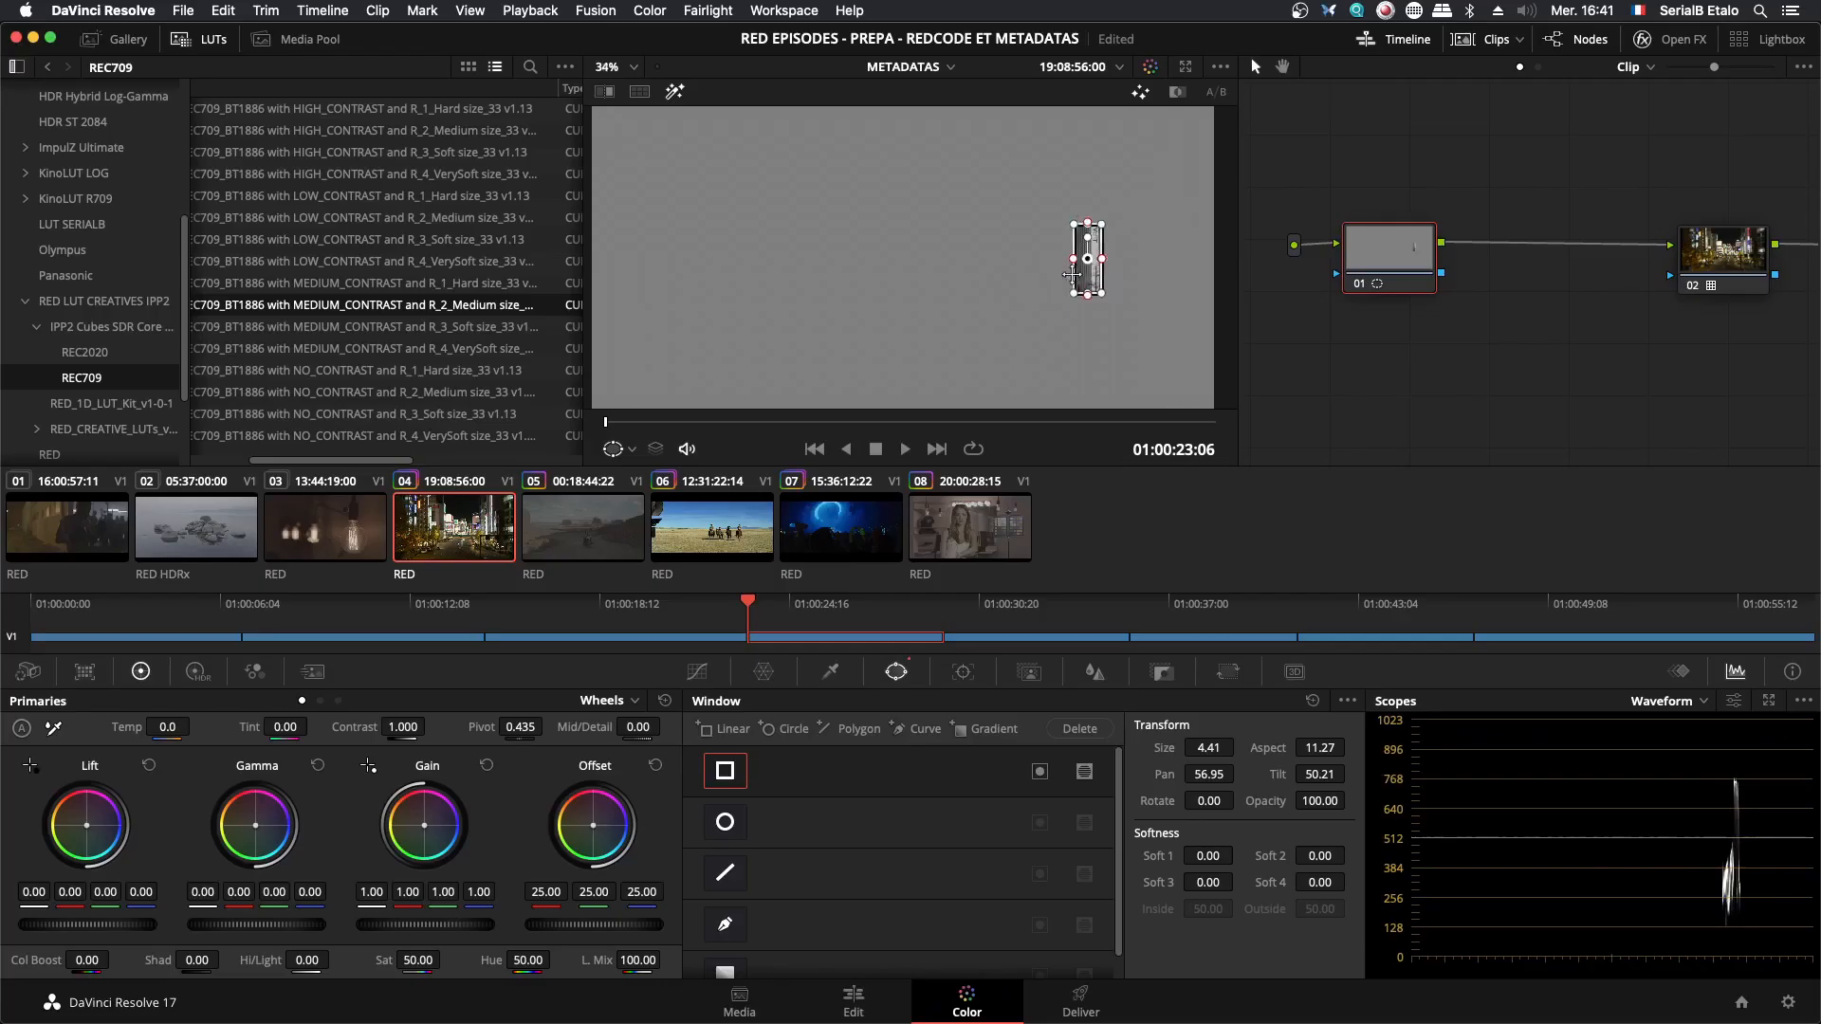
# - Lower the Gain to 0.51 on the isolated sign to compare its waveform levels, and reset the Gain
pyautogui.scroll(3, 1078, 279)
pyautogui.moveTo(1129, 248); pyautogui.dragTo(851, 254)
pyautogui.scroll(4, 851, 254)
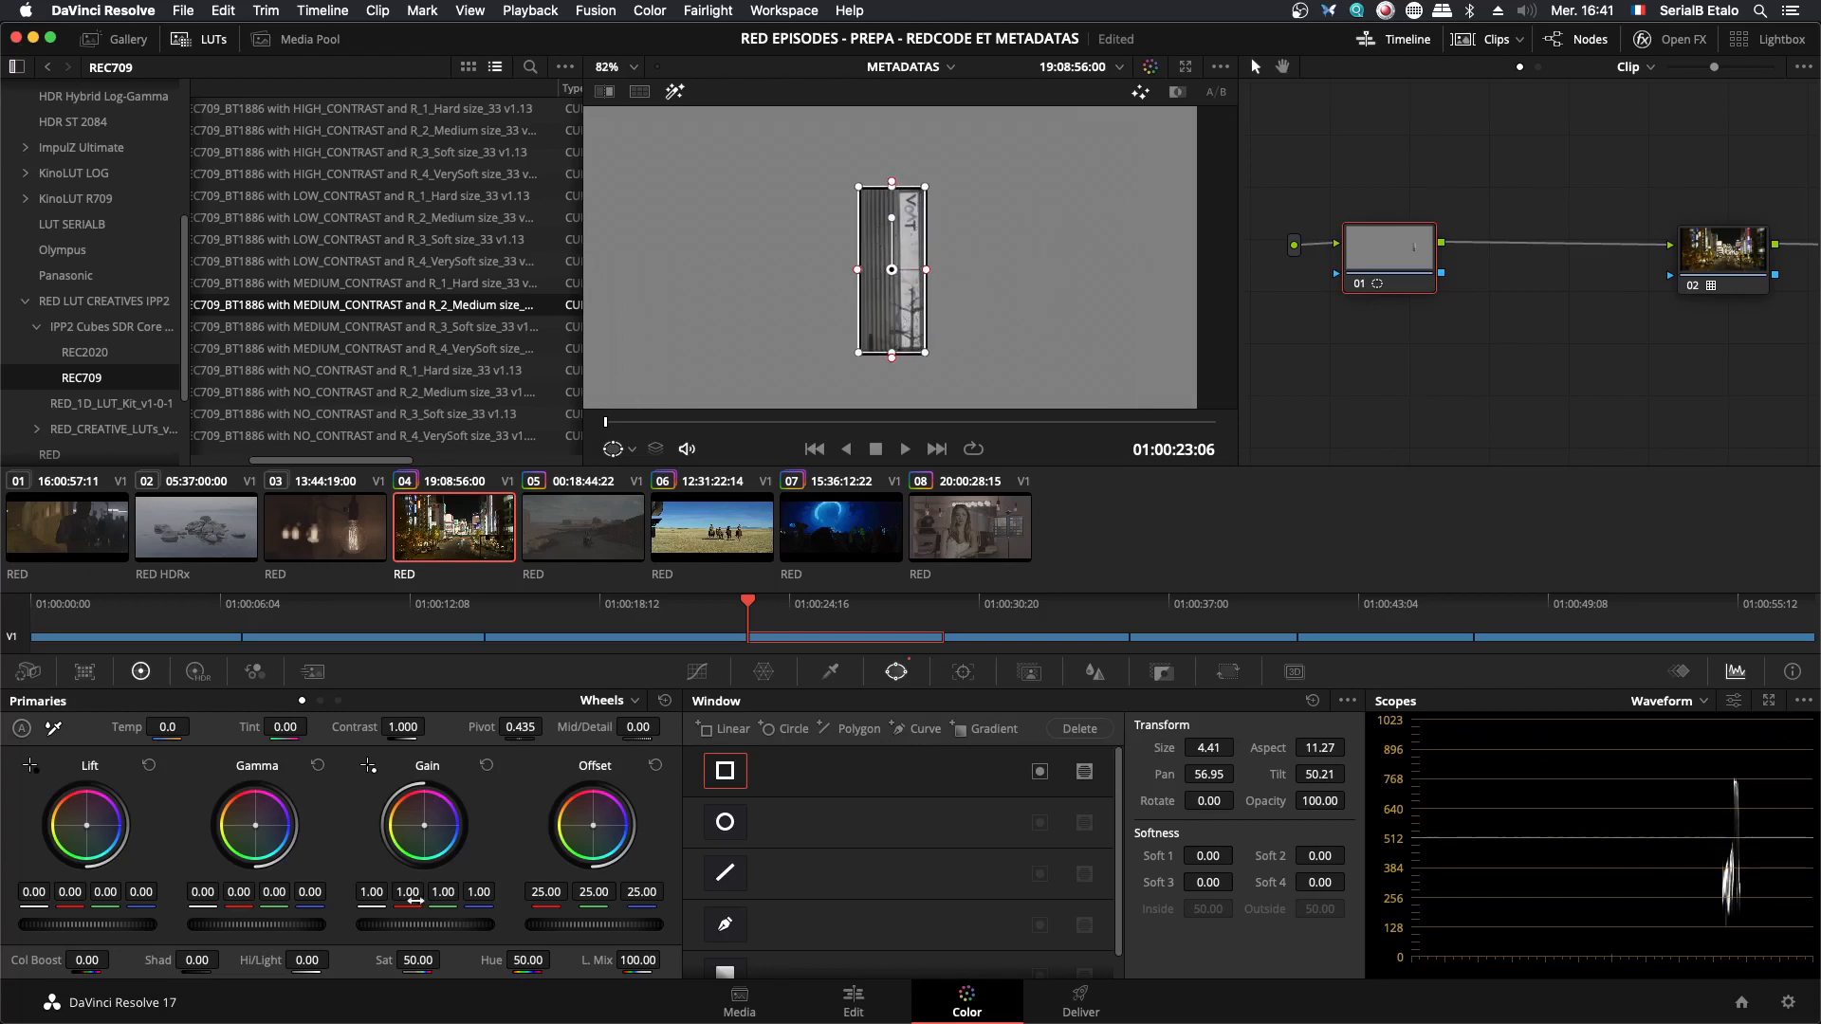
pyautogui.moveTo(447, 928); pyautogui.dragTo(351, 928)
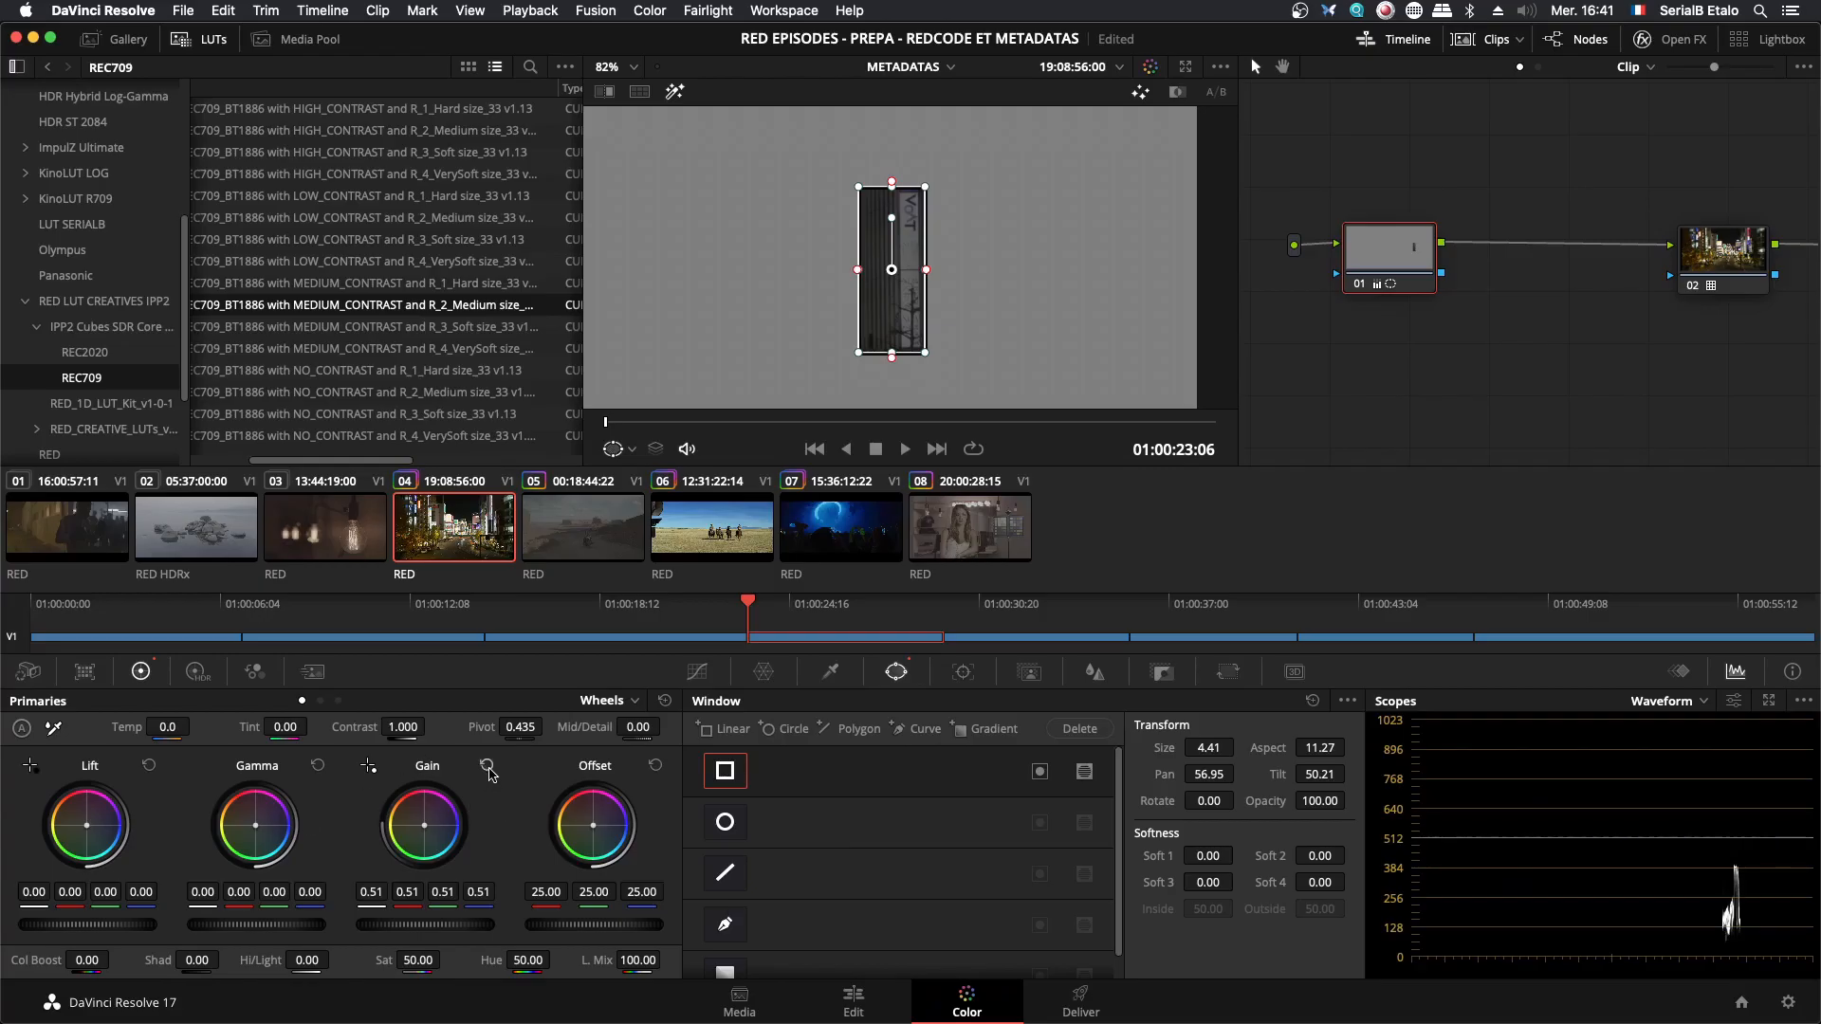
pyautogui.click(488, 766)
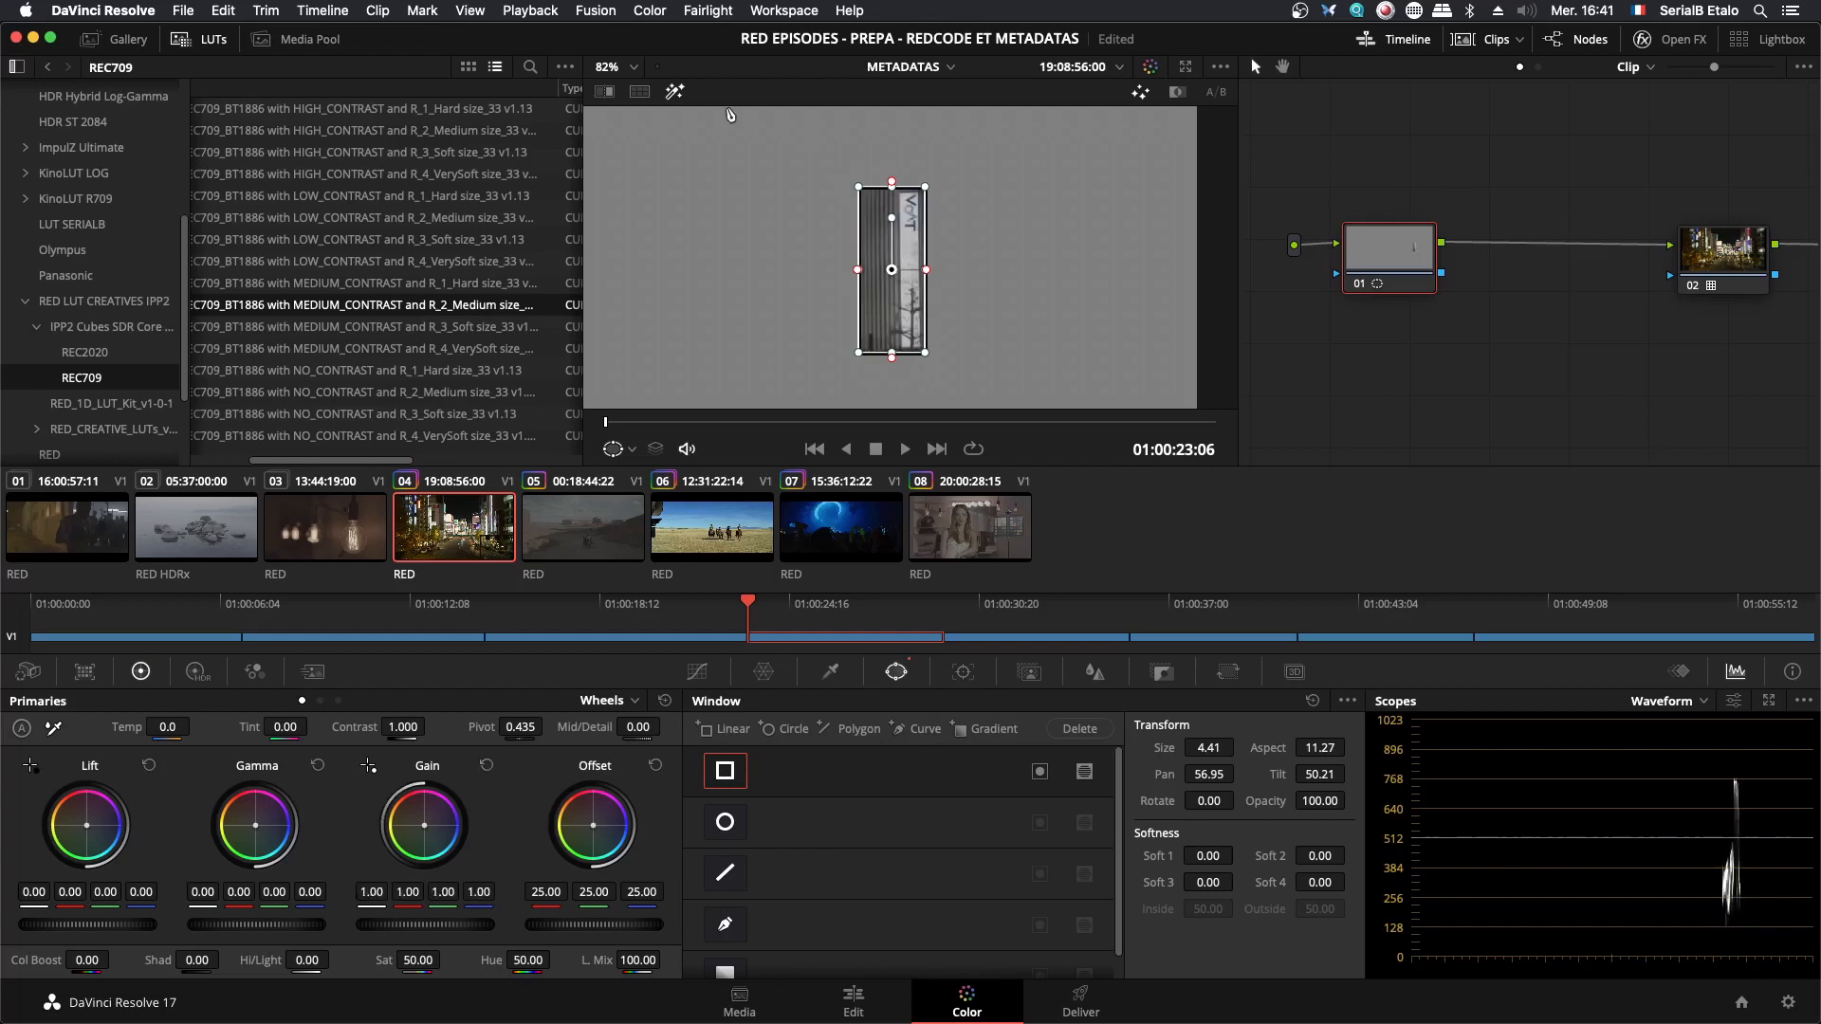
# - Turn off the Highlight display and disable the rectangular window on node 01
pyautogui.click(674, 91)
pyautogui.scroll(-5, 901, 360)
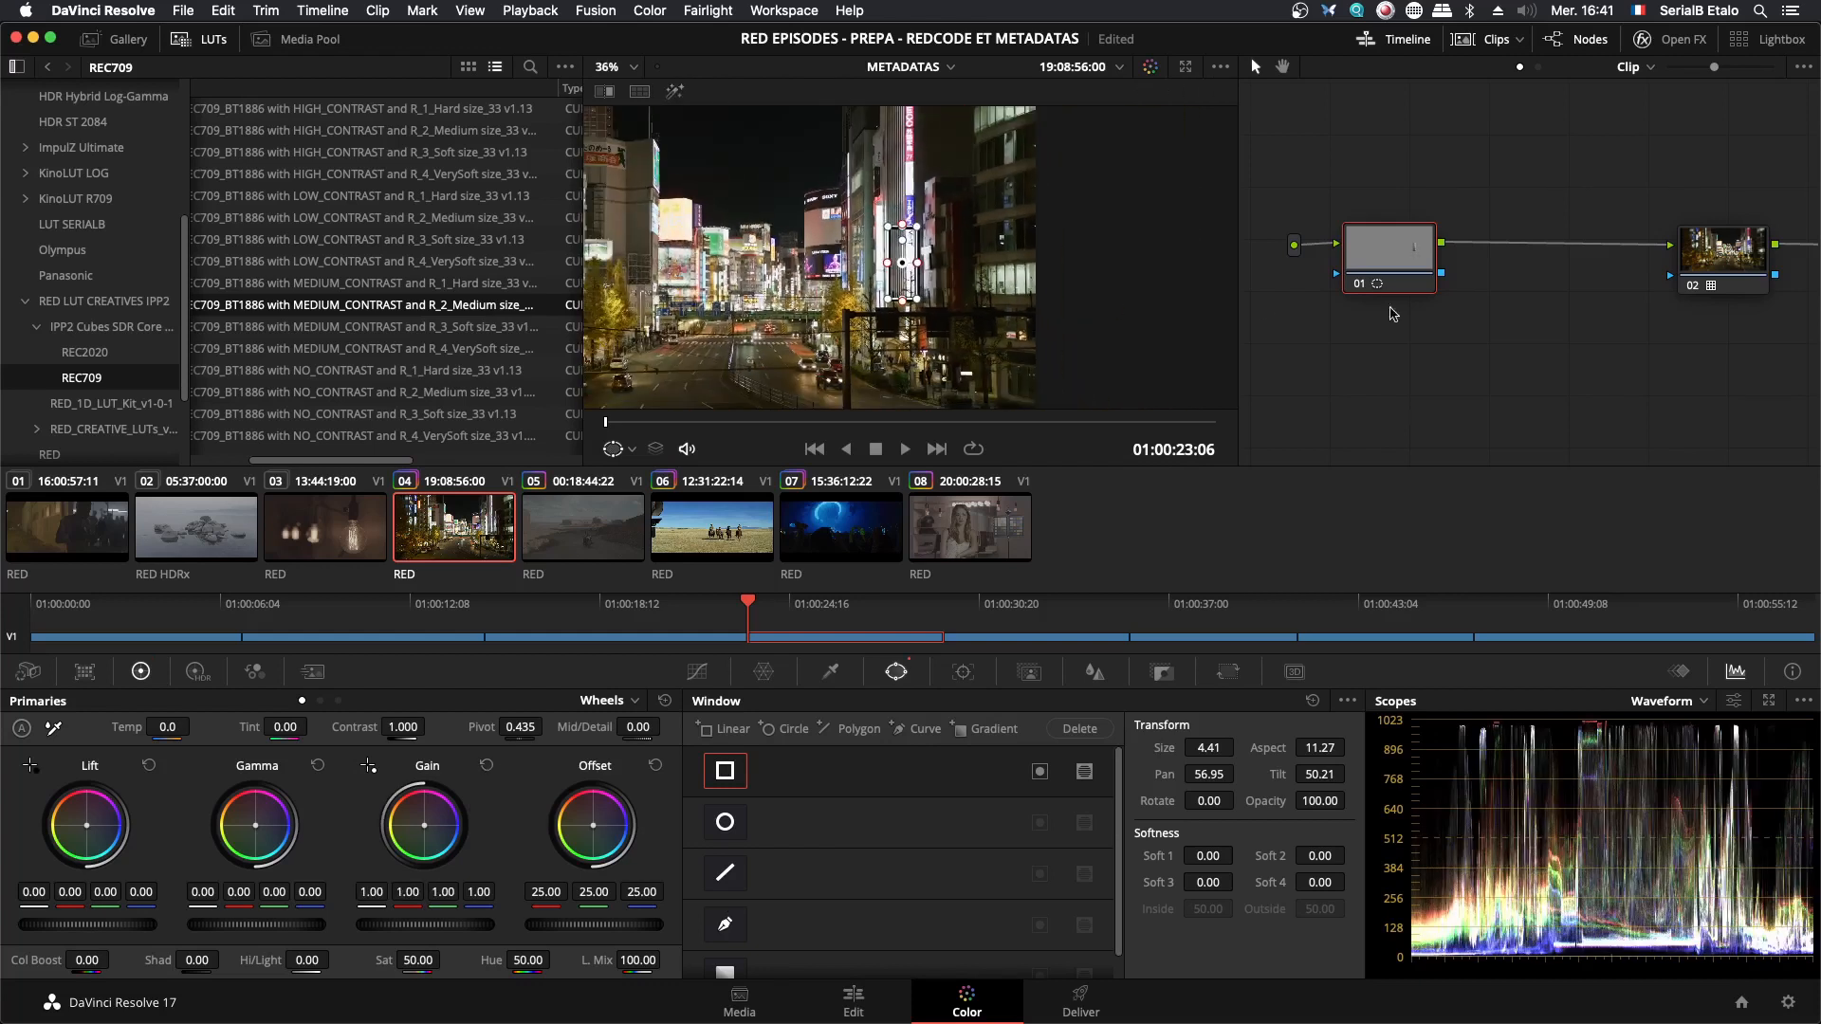
pyautogui.click(721, 779)
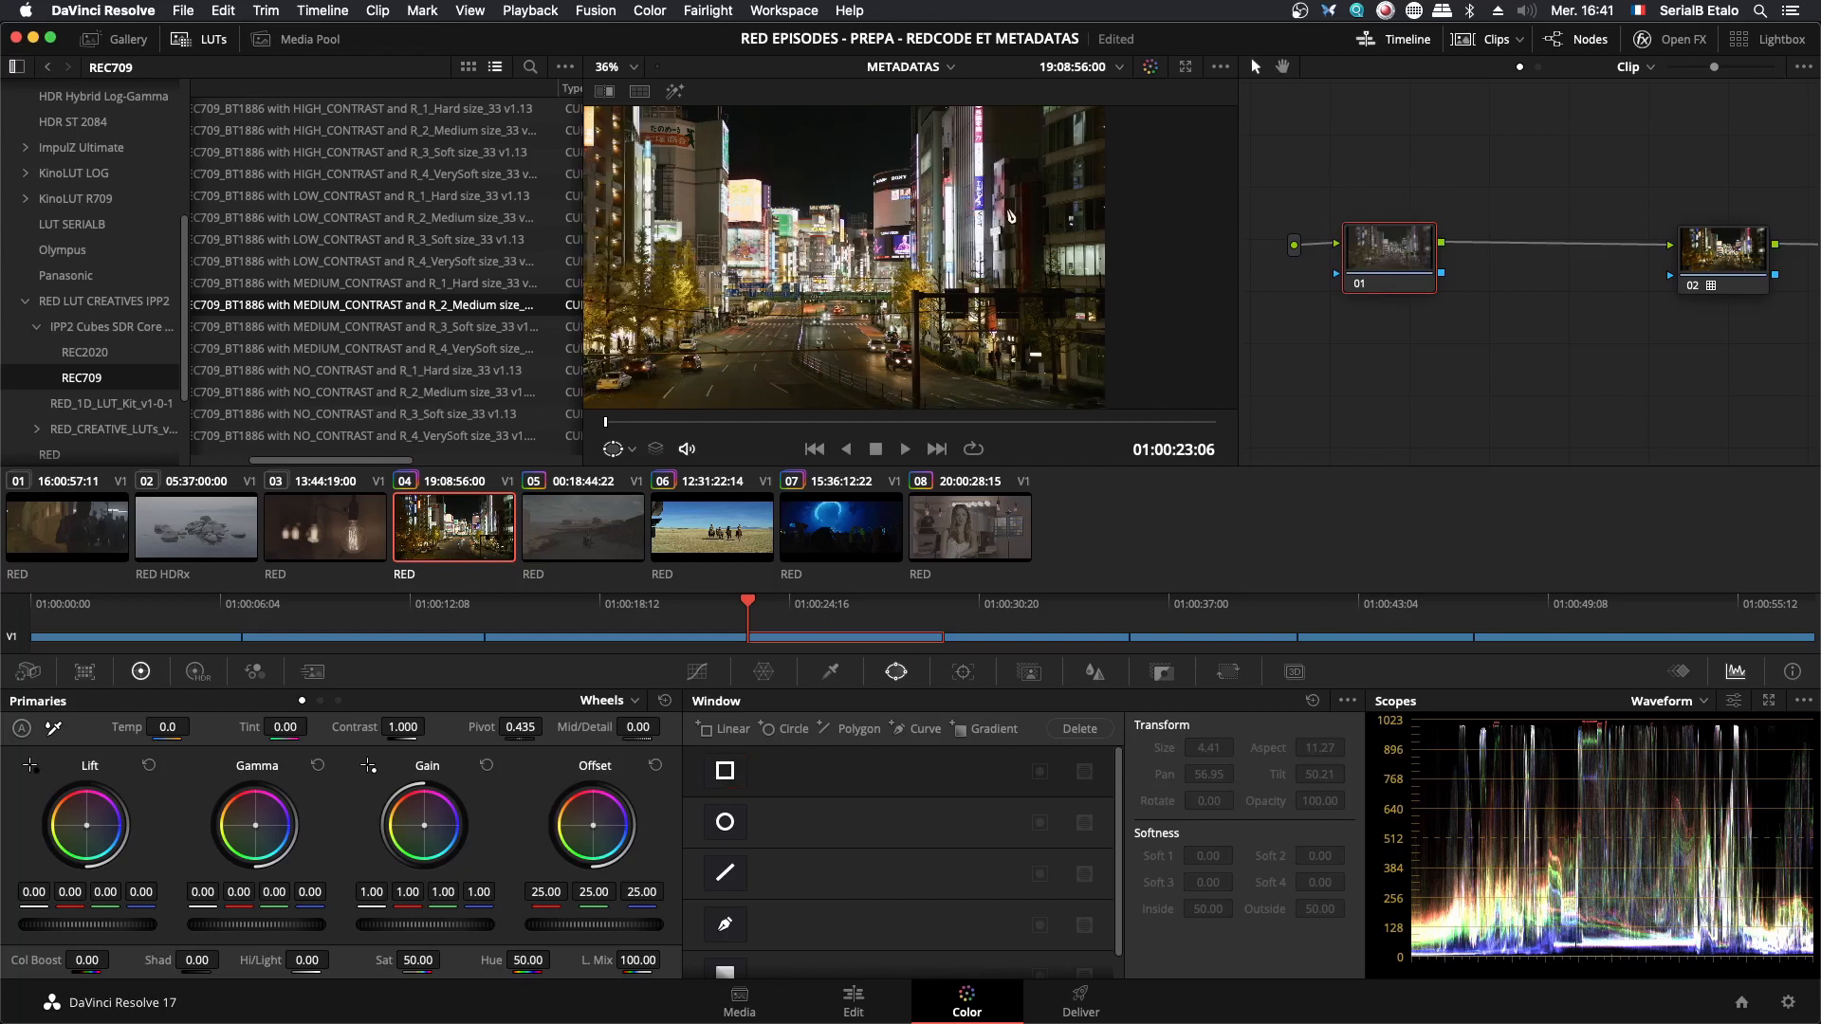
# - Isolate the sign again, lower the Offset to 0.20 to examine how its waveform levels shift, and reset the Offset
pyautogui.scroll(-3, 917, 270)
pyautogui.moveTo(918, 270); pyautogui.dragTo(953, 271)
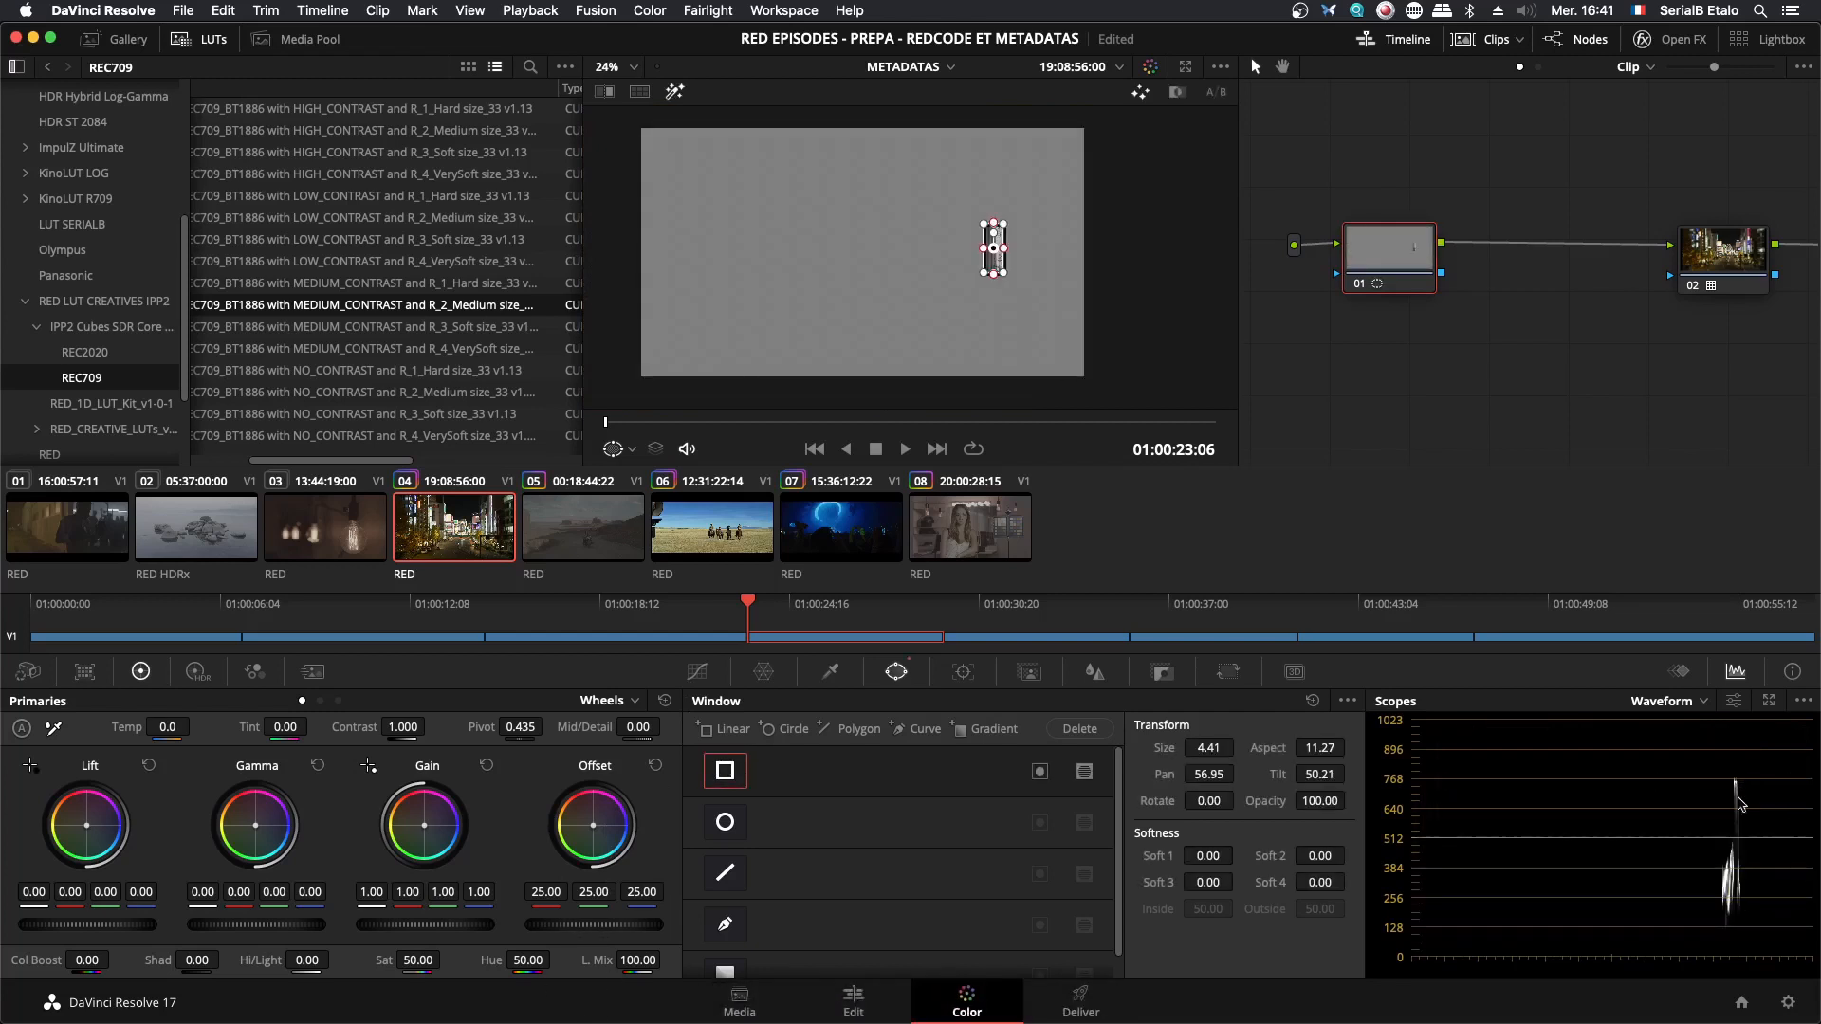
pyautogui.moveTo(626, 937)
pyautogui.mouseDown()
pyautogui.moveTo(540, 937)
pyautogui.moveTo(626, 928)
pyautogui.moveTo(559, 928)
pyautogui.mouseUp()
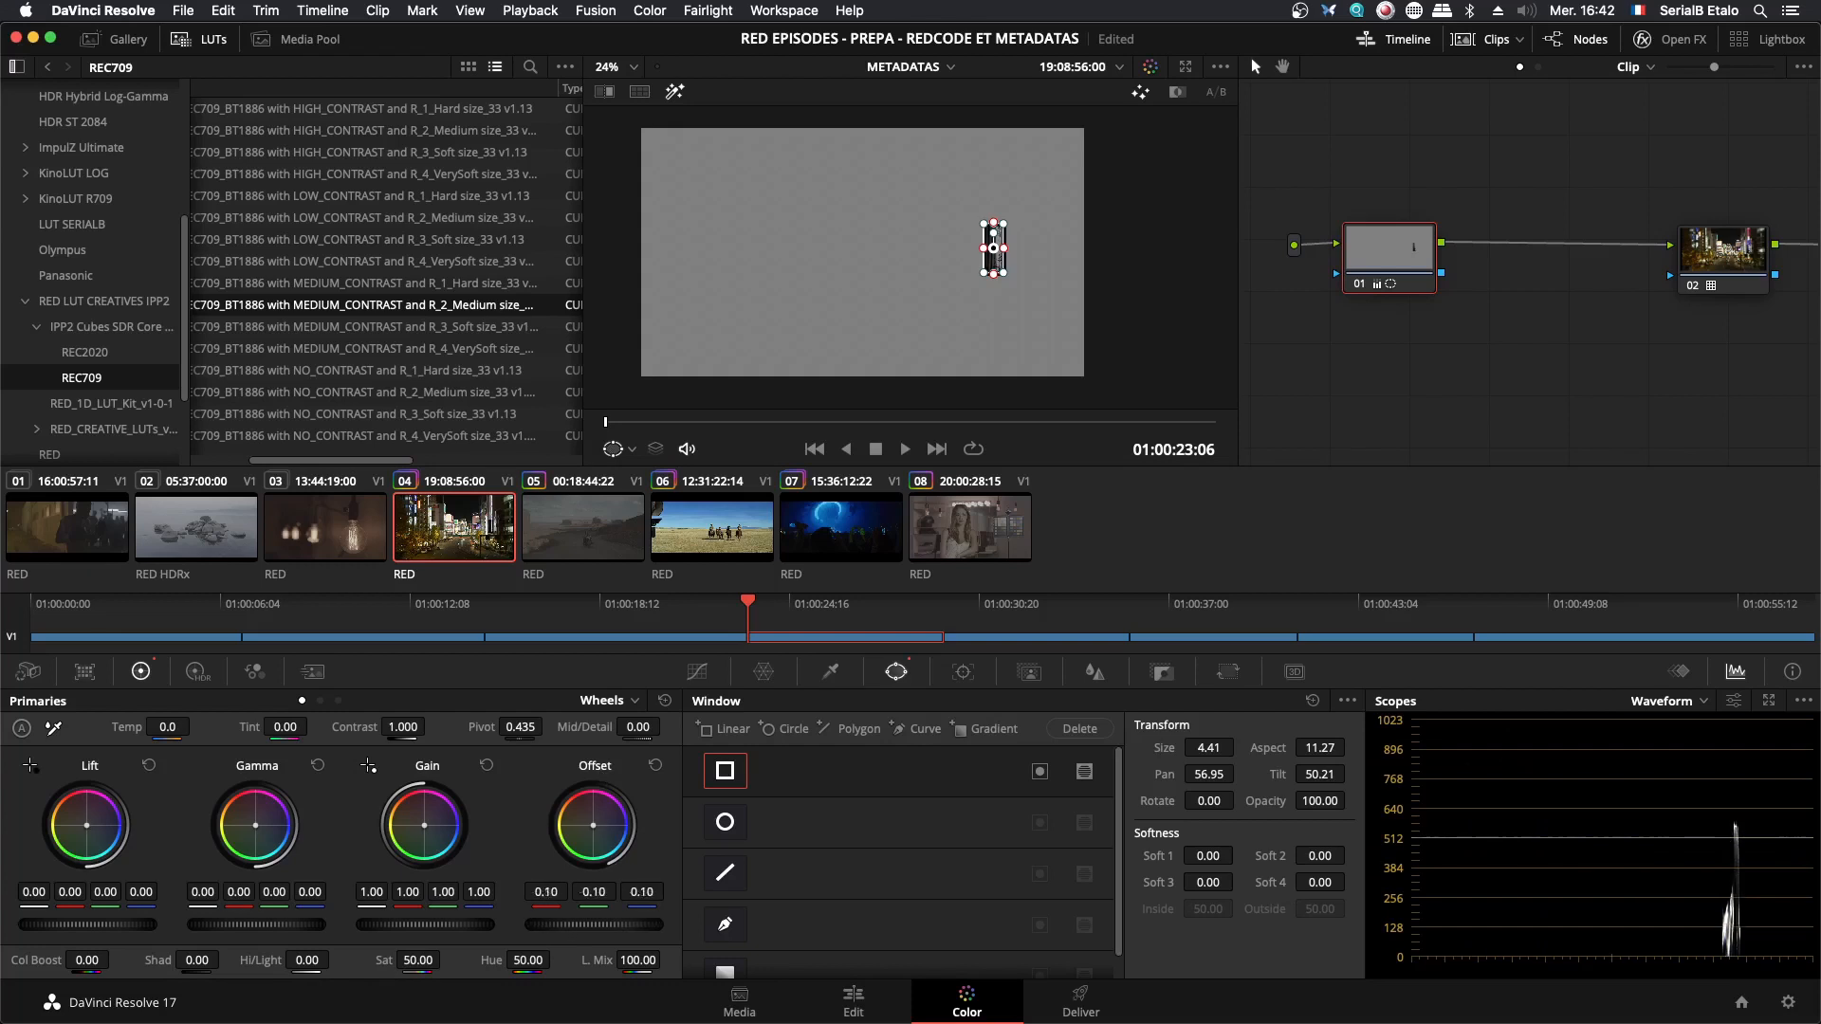
pyautogui.moveTo(594, 924); pyautogui.dragTo(597, 925)
pyautogui.click(656, 765)
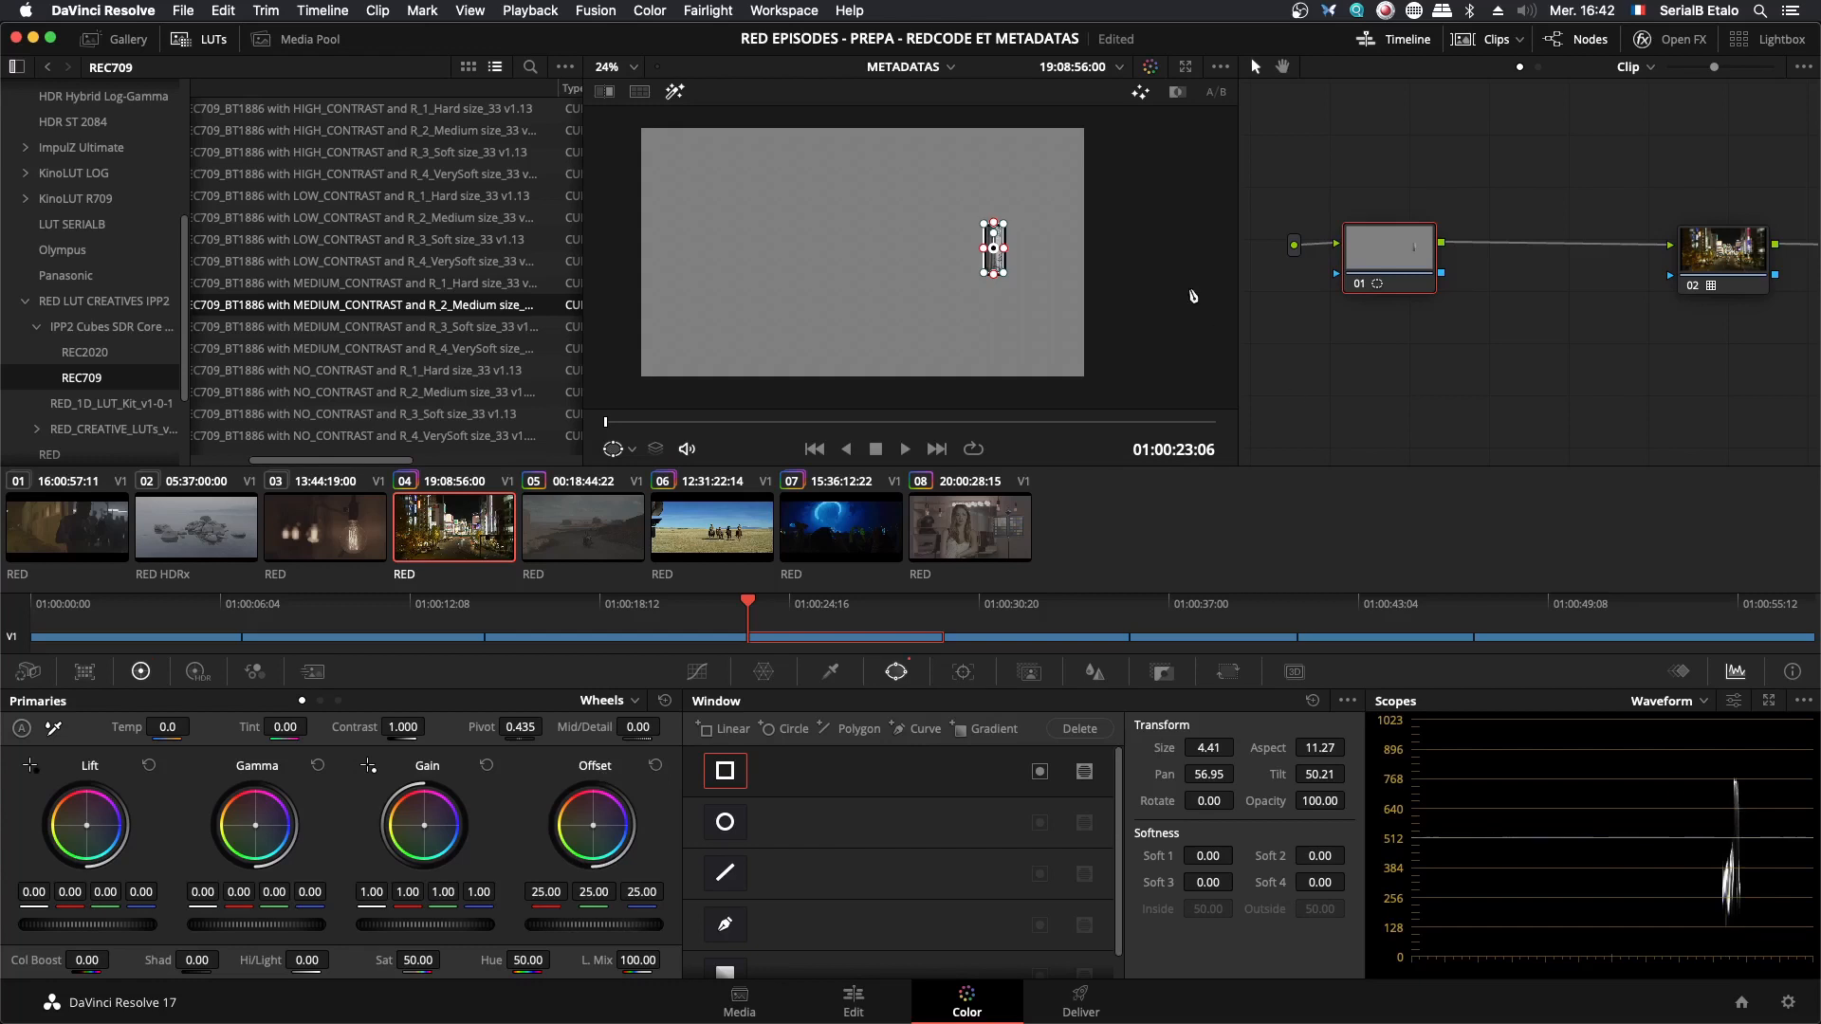
# - Switch to LUTCalc in Chrome and set the Stop Correction to -4 to examine the Log3G10 curve
pyautogui.press('super+Tab')
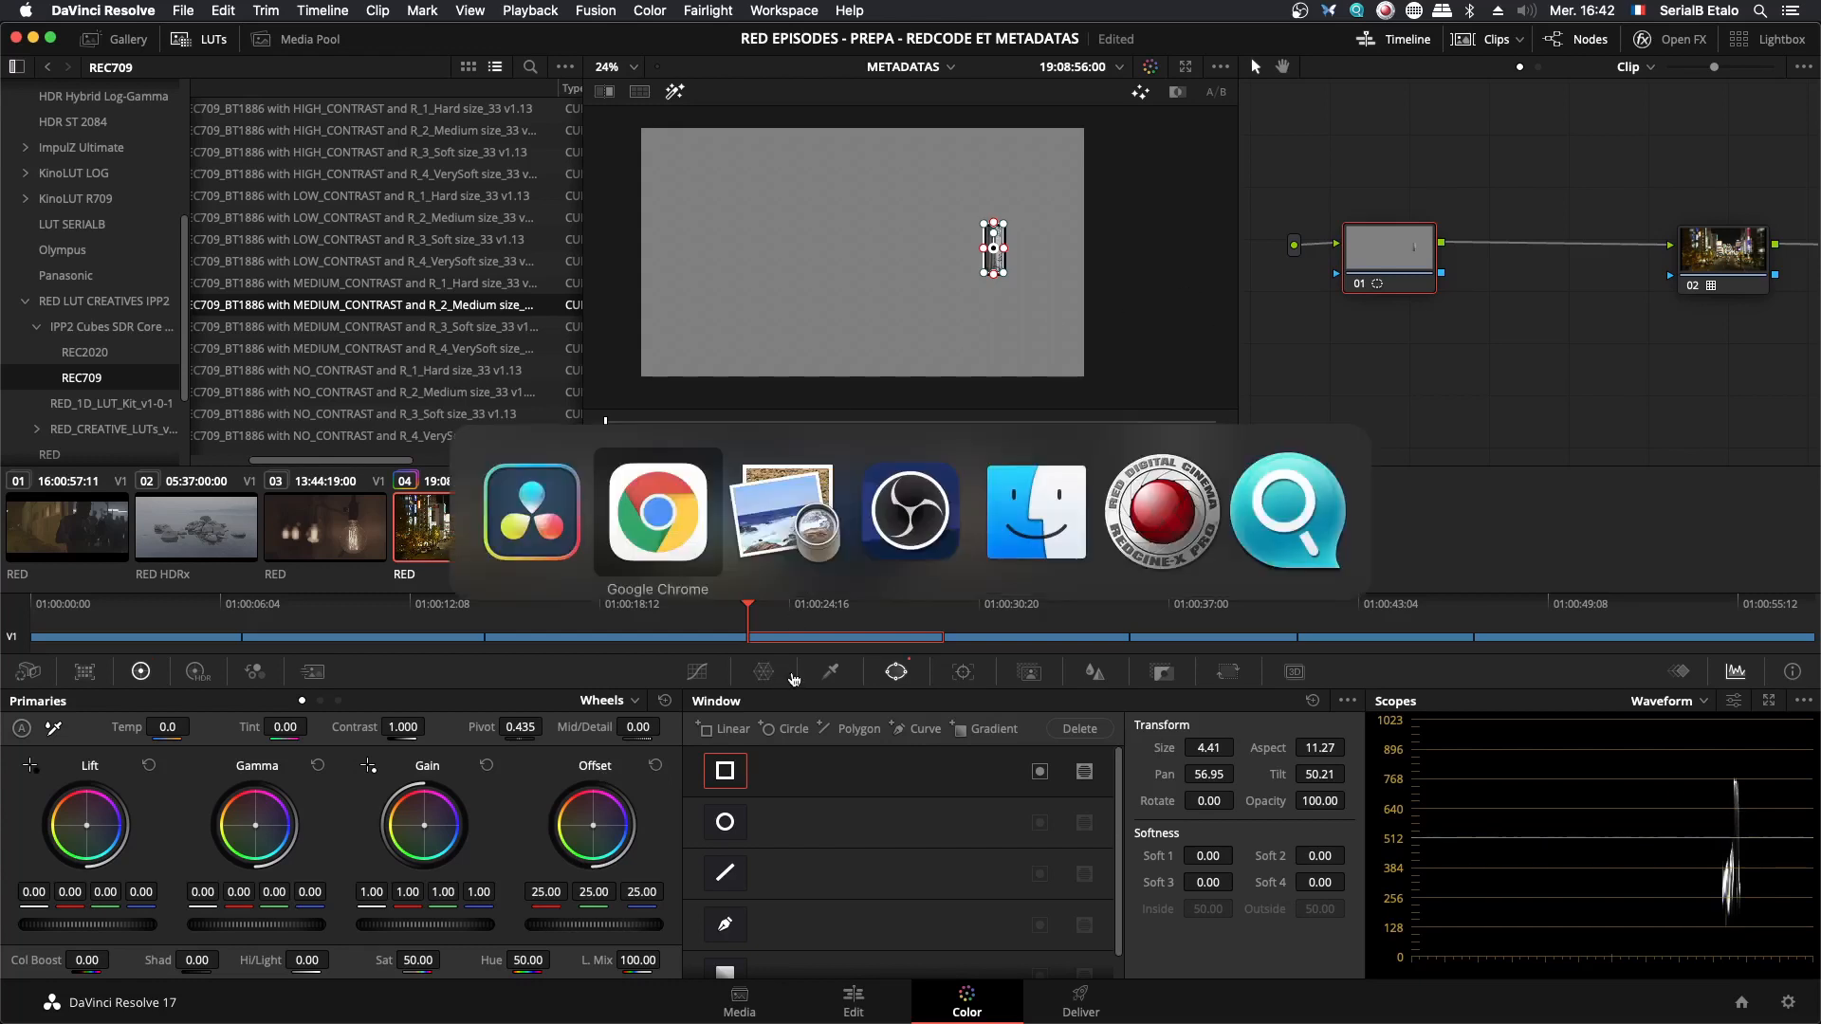
pyautogui.click(513, 216)
pyautogui.click(513, 217)
pyautogui.click(514, 216)
pyautogui.click(514, 216)
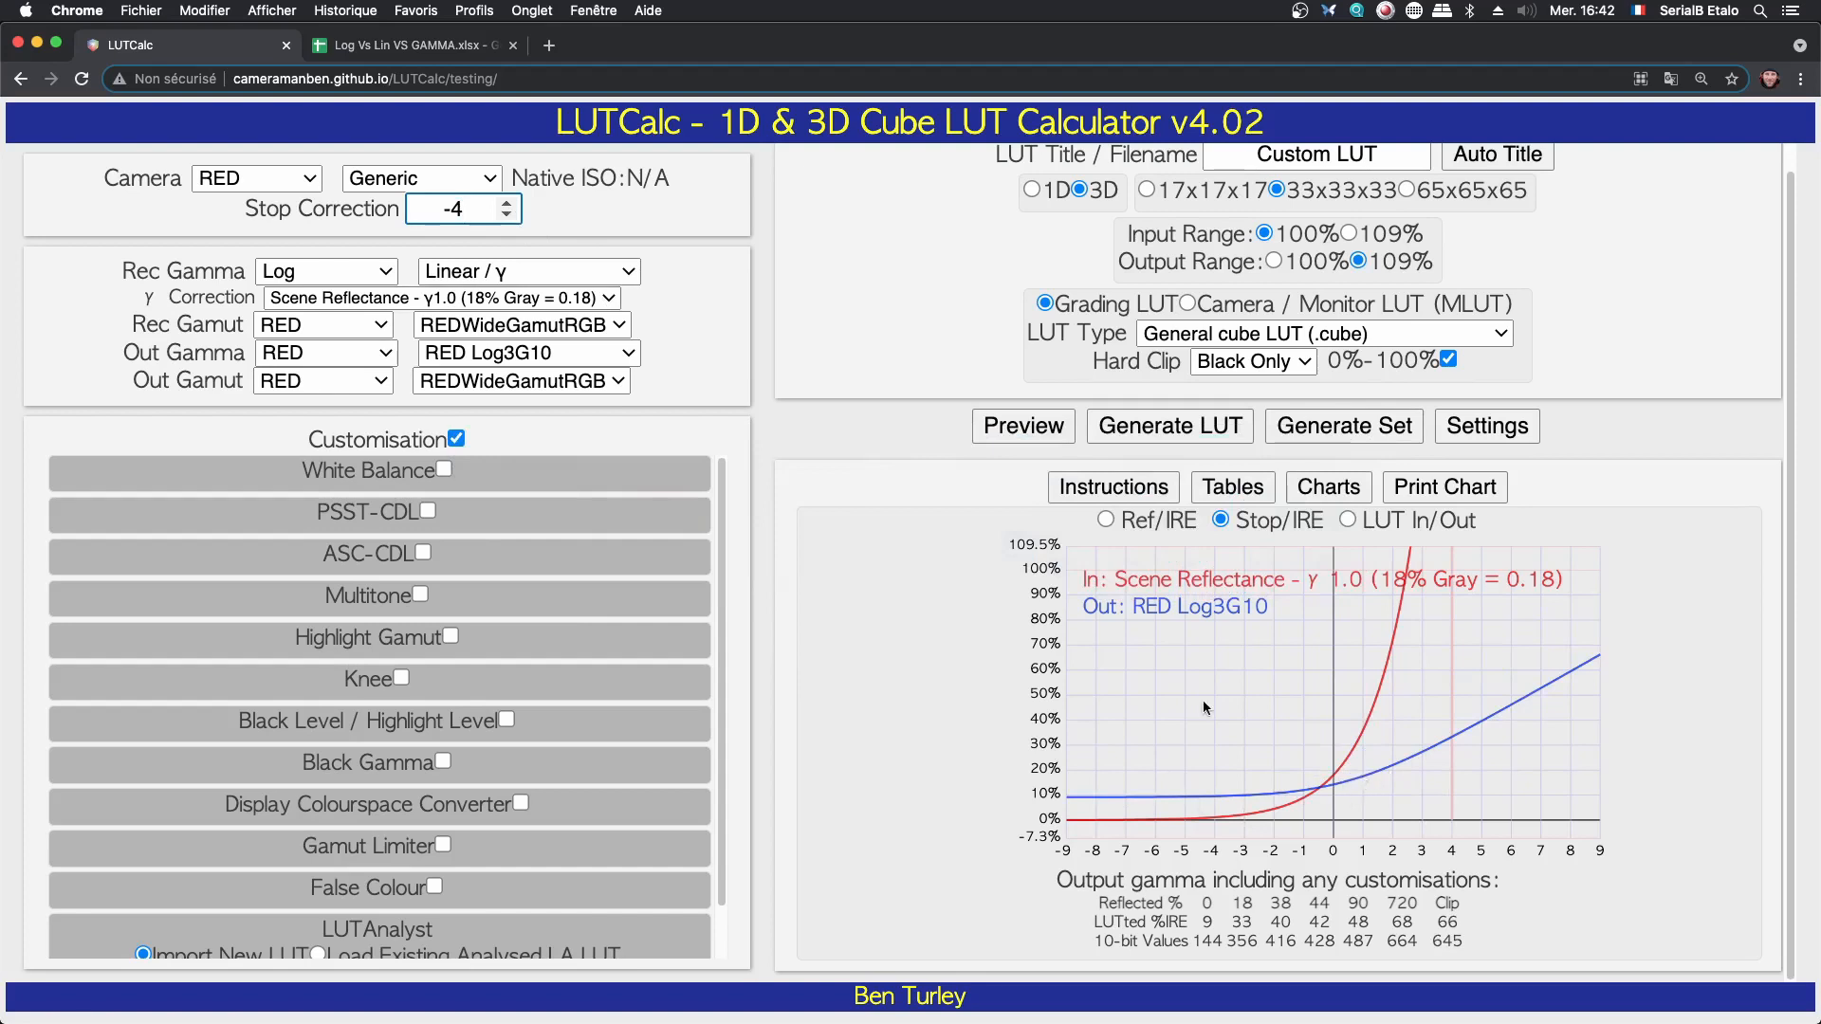
# - Switch back to DaVinci Resolve and turn off the Highlight display and node 01's rectangular window
pyautogui.press('super+Tab')
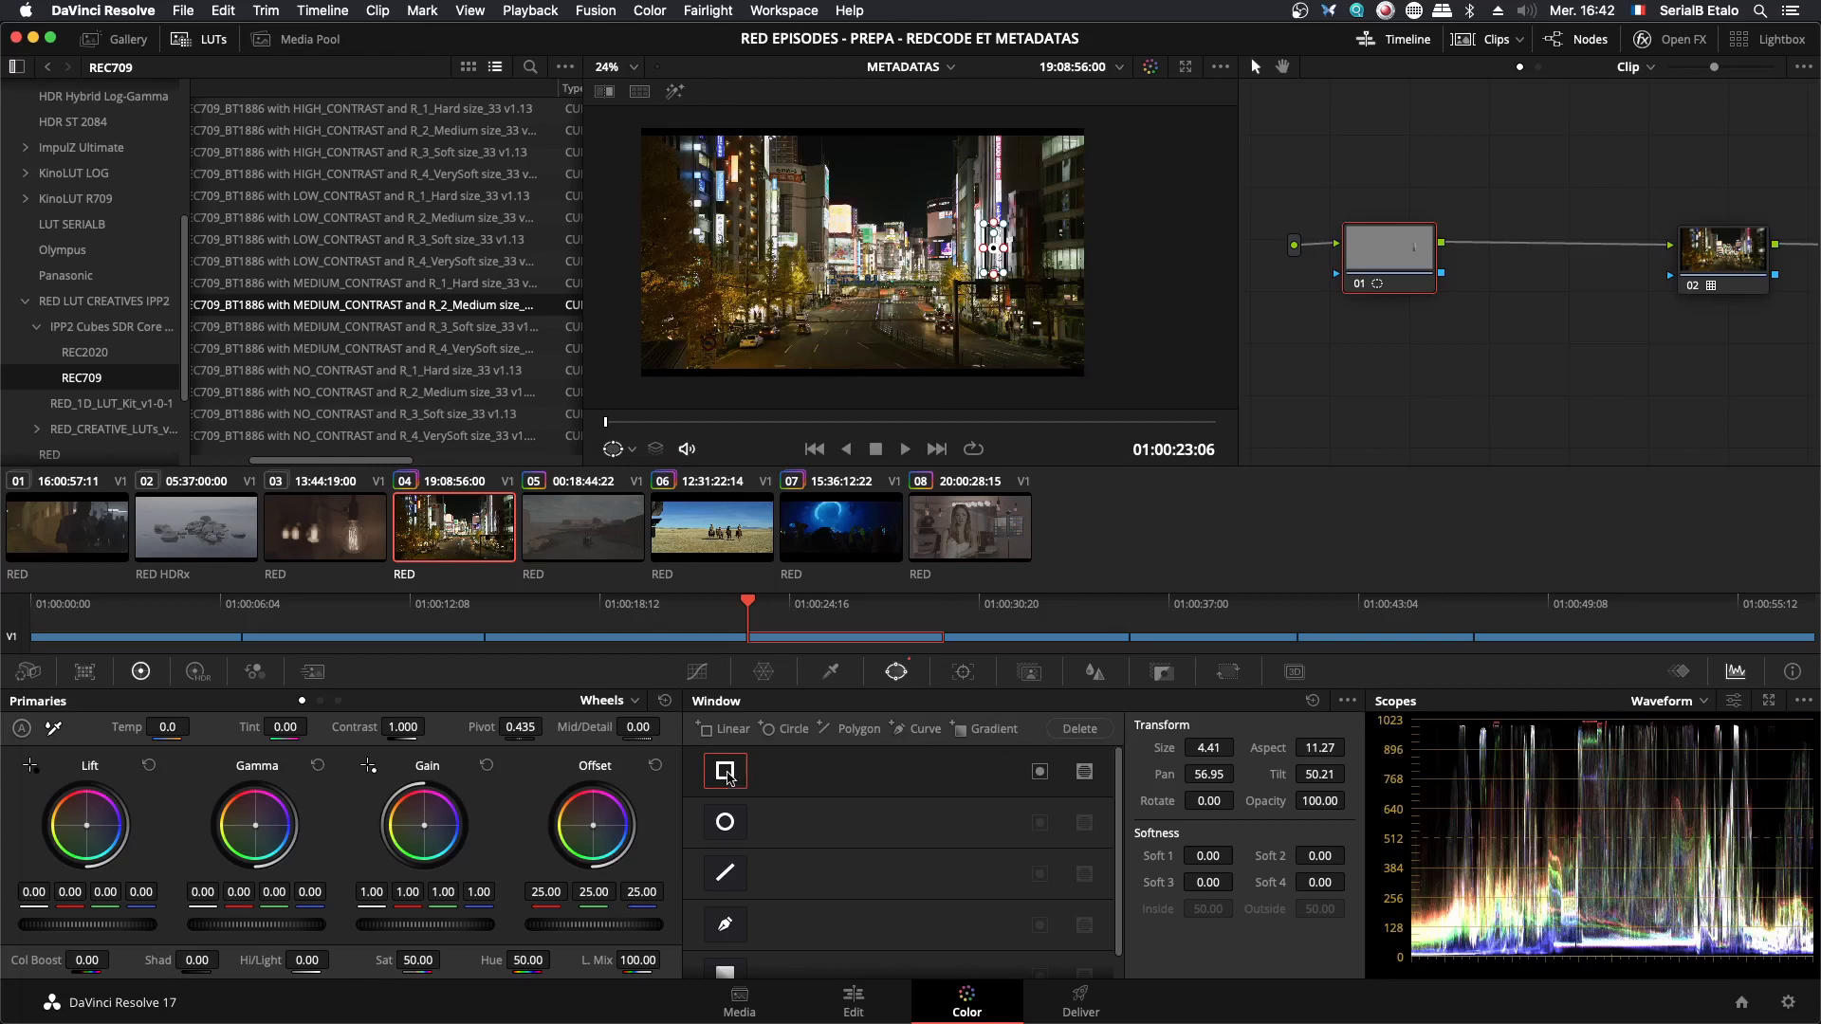
pyautogui.click(726, 773)
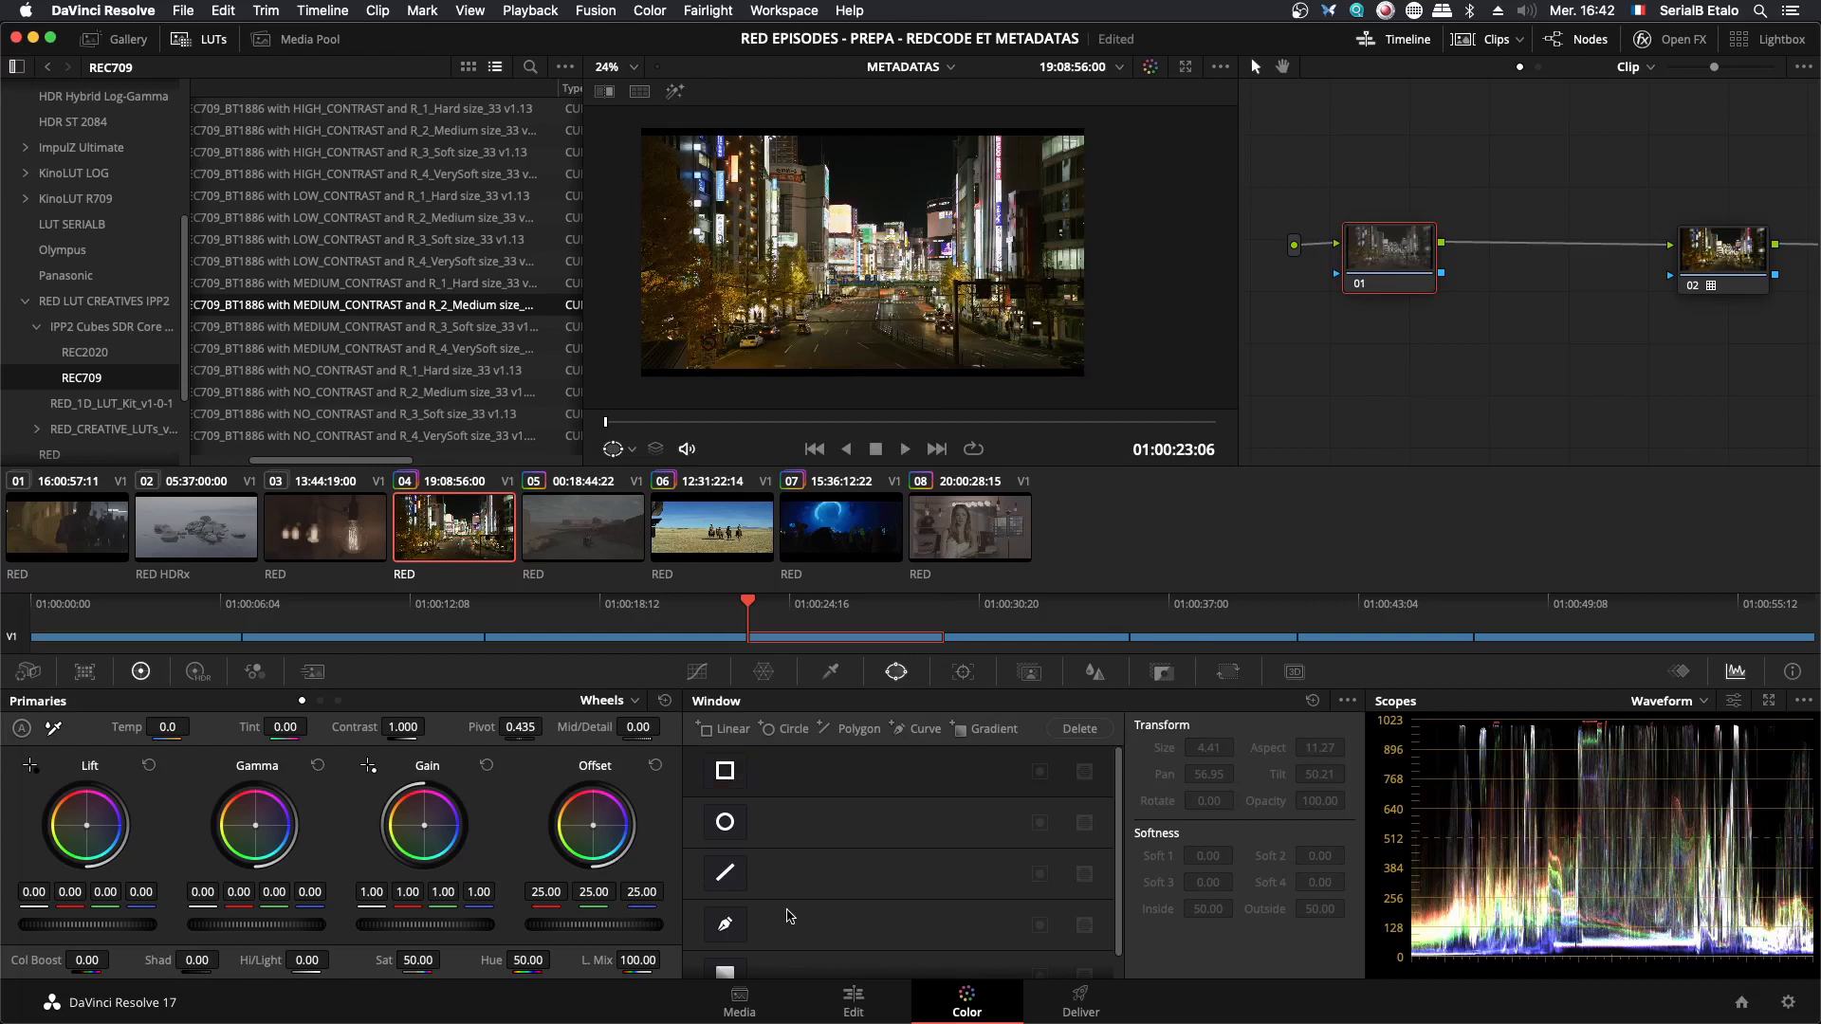
# - Lower node 01's Offset to 6.20 on the whole image and add a serial node after it
pyautogui.moveTo(623, 933); pyautogui.dragTo(457, 932)
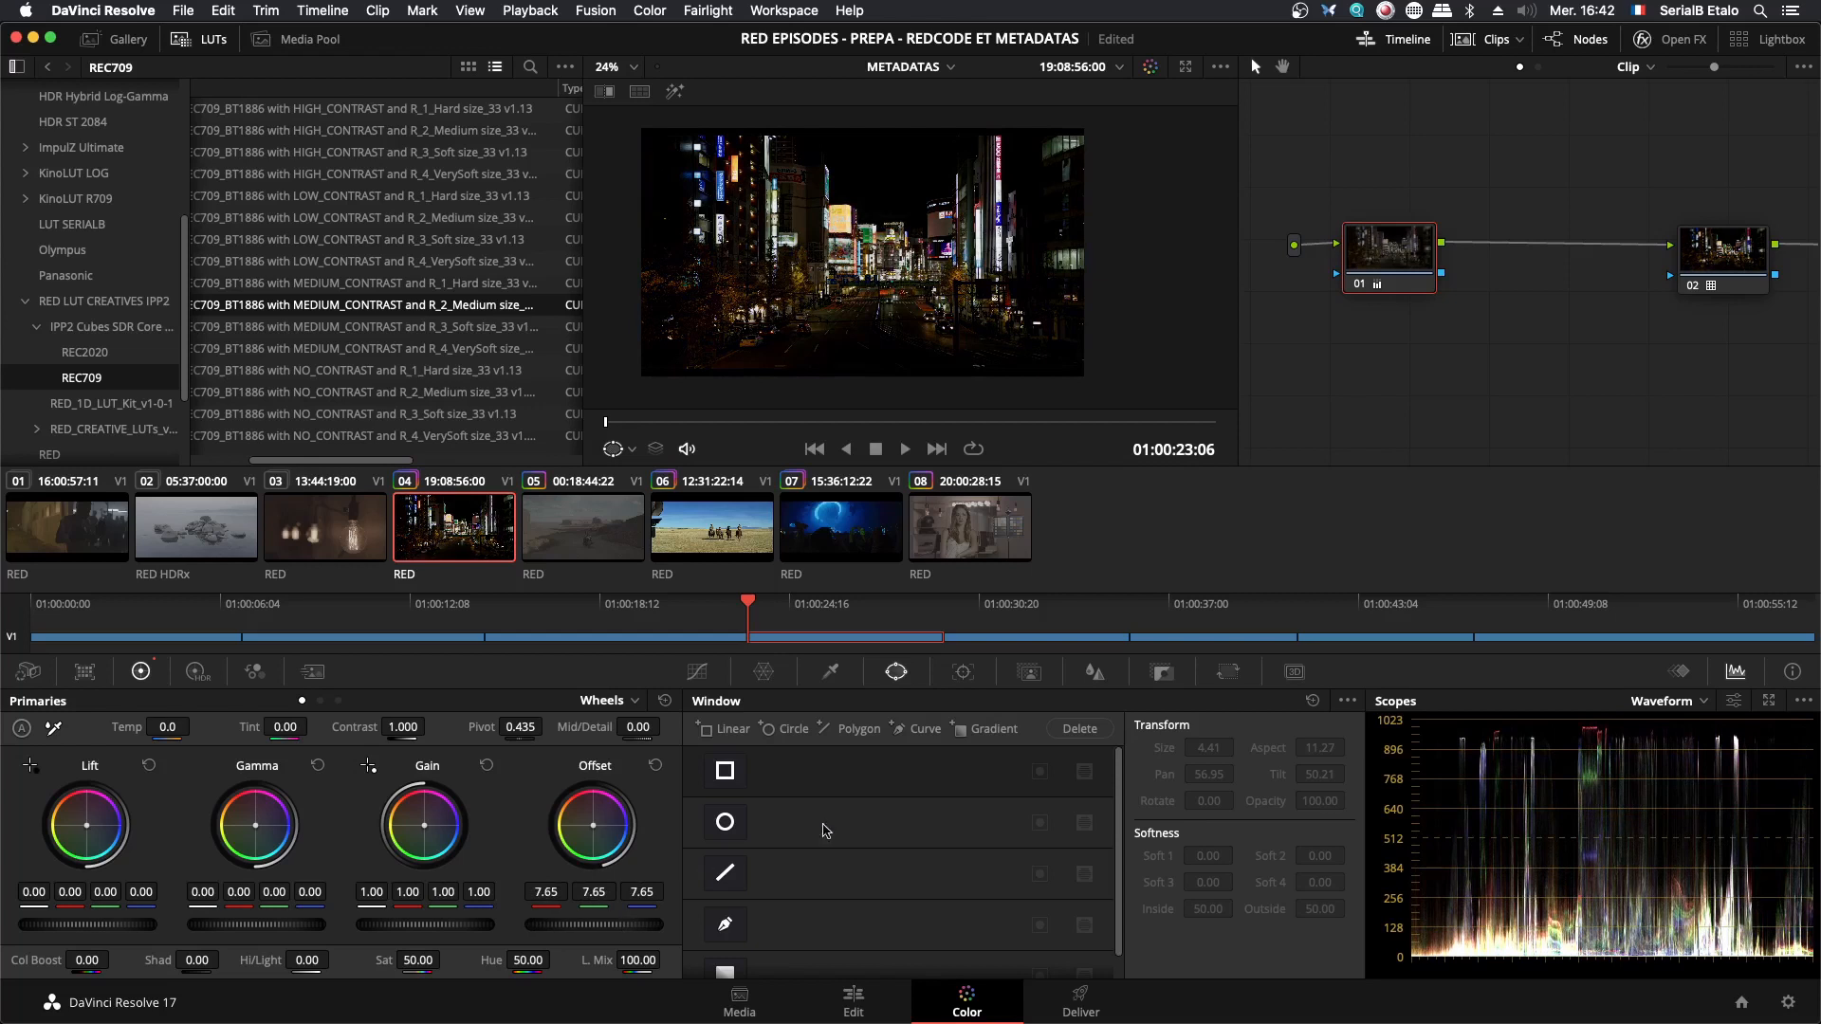
pyautogui.scroll(4, 892, 296)
pyautogui.scroll(-3, 891, 296)
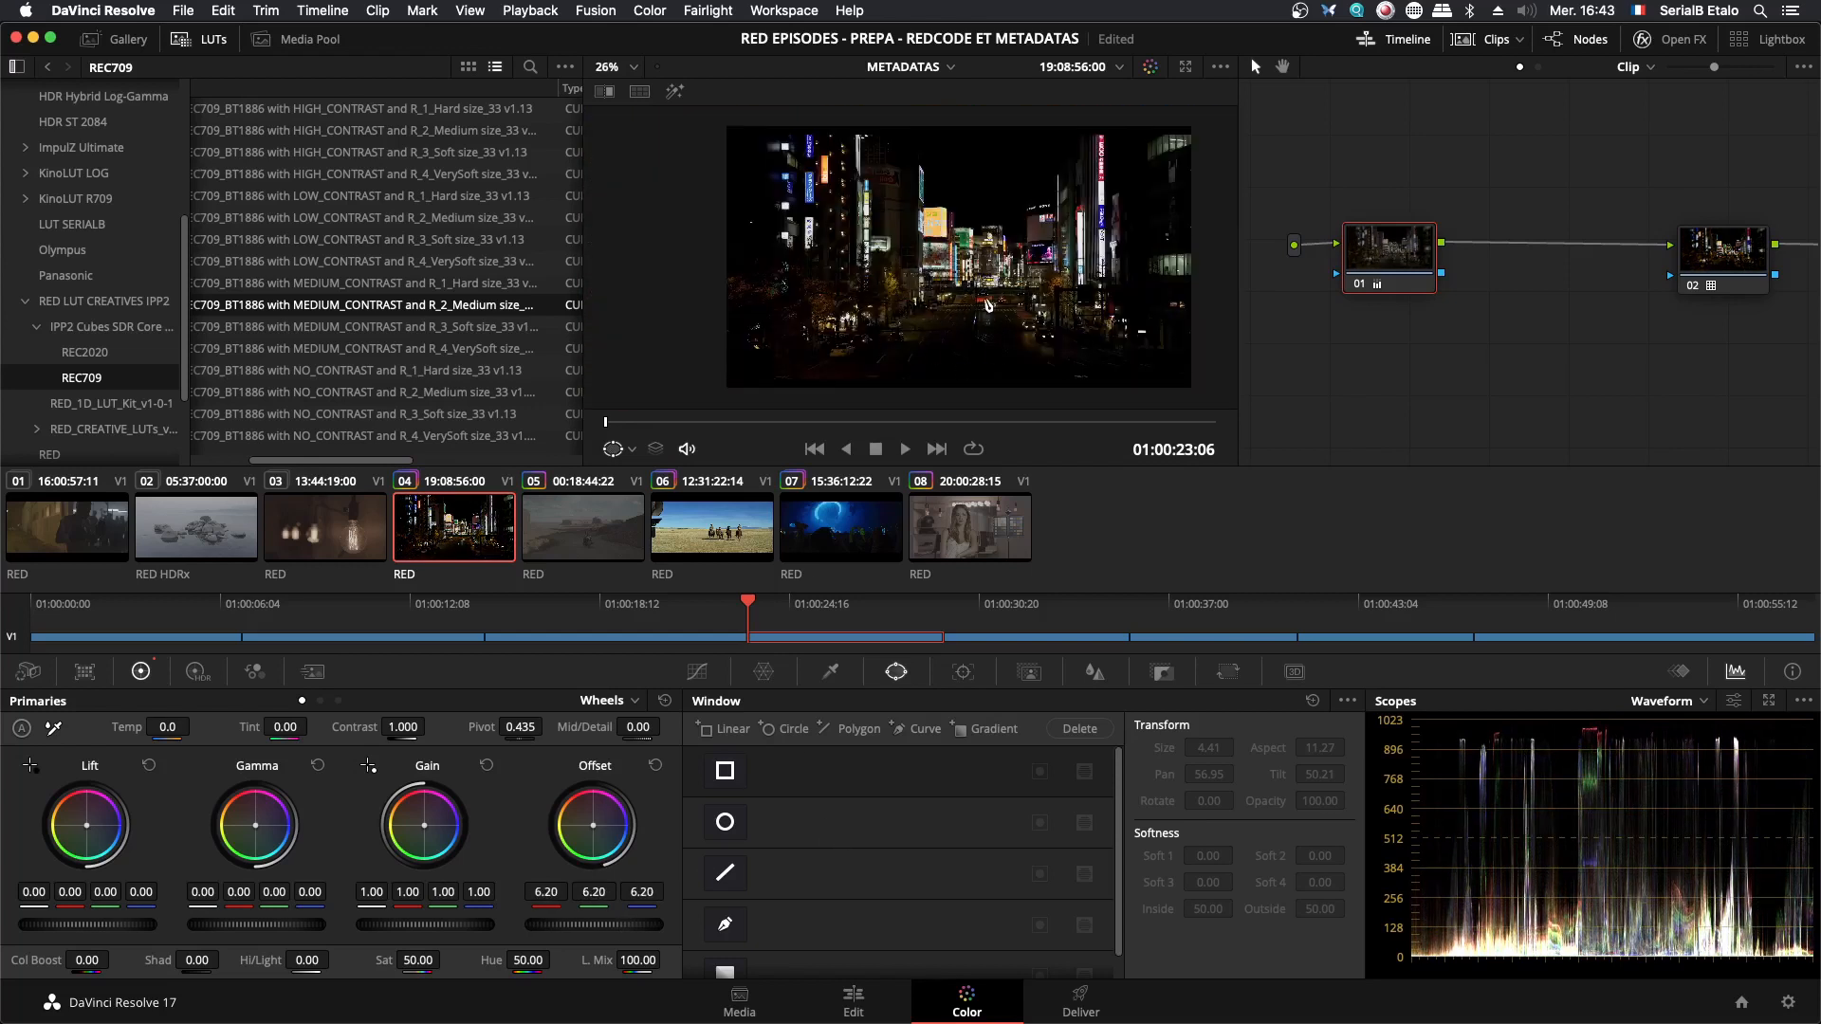
pyautogui.hotkey('alt', 's')
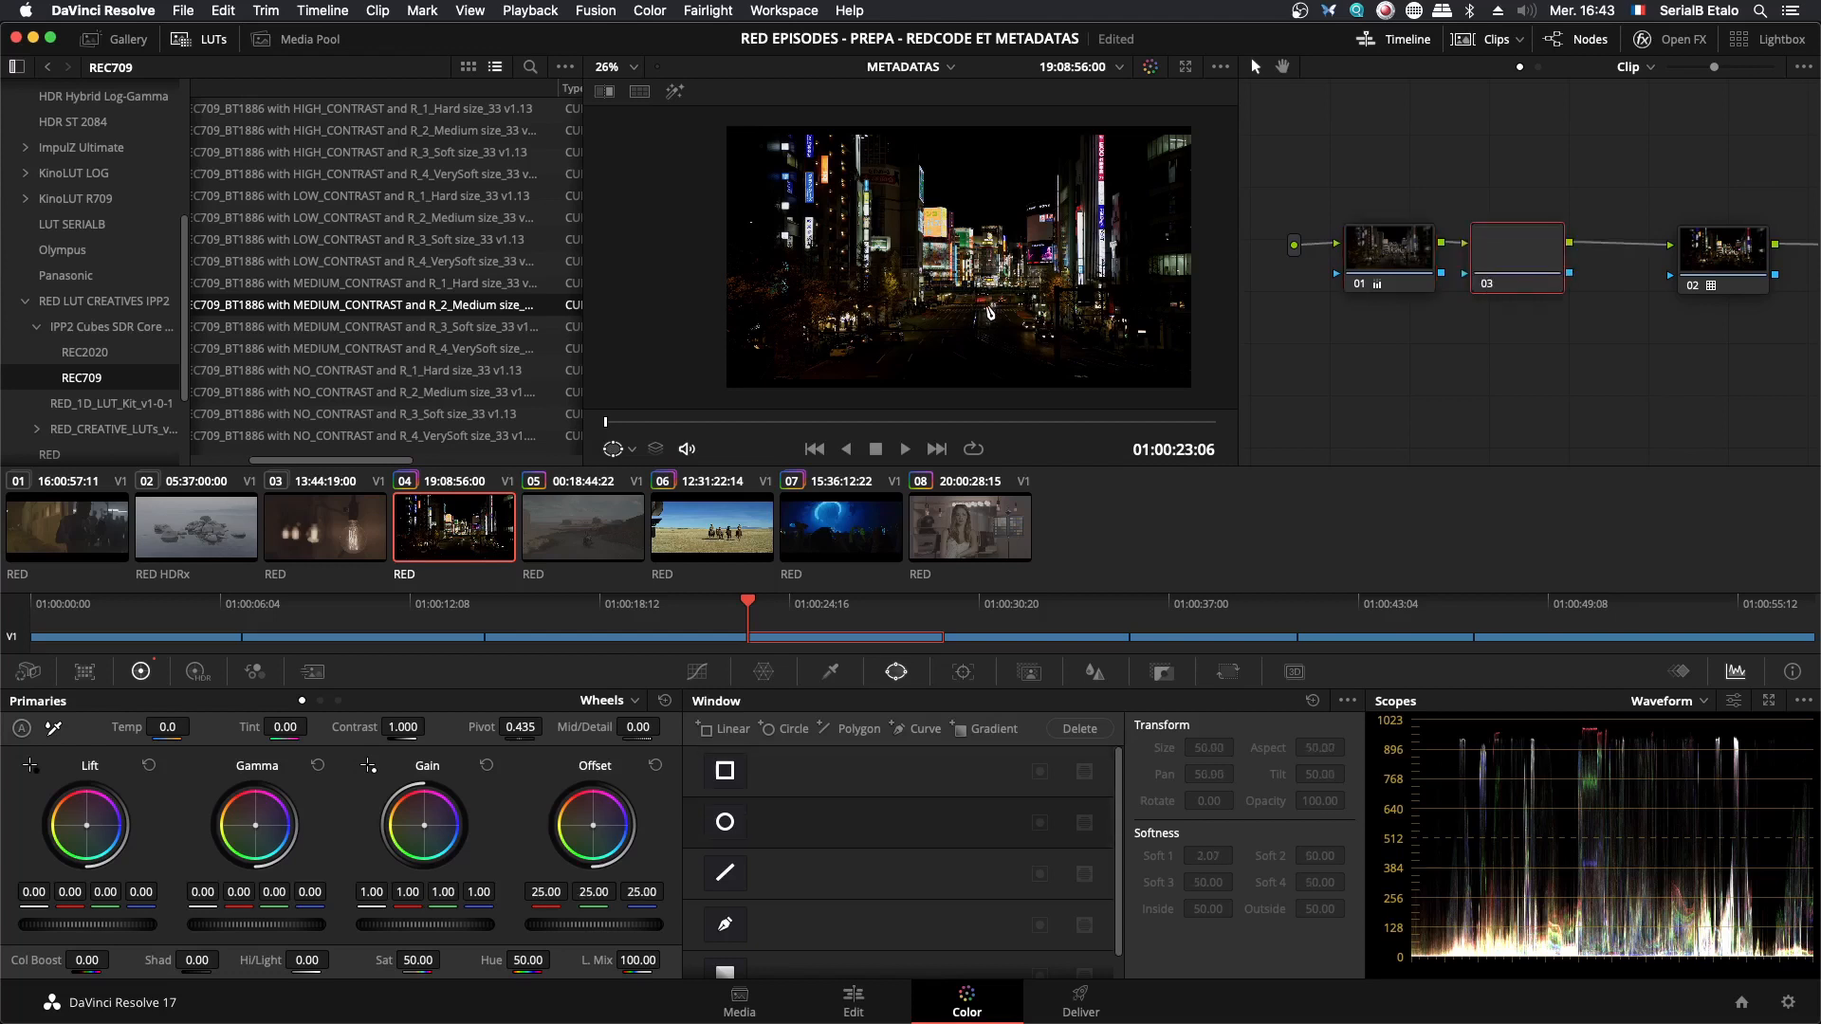
# - Switch node 02's primaries to the Log wheels, raise the Shadow to 0.33, and check the darker street areas of the image
pyautogui.hotkey('alt', 'z')
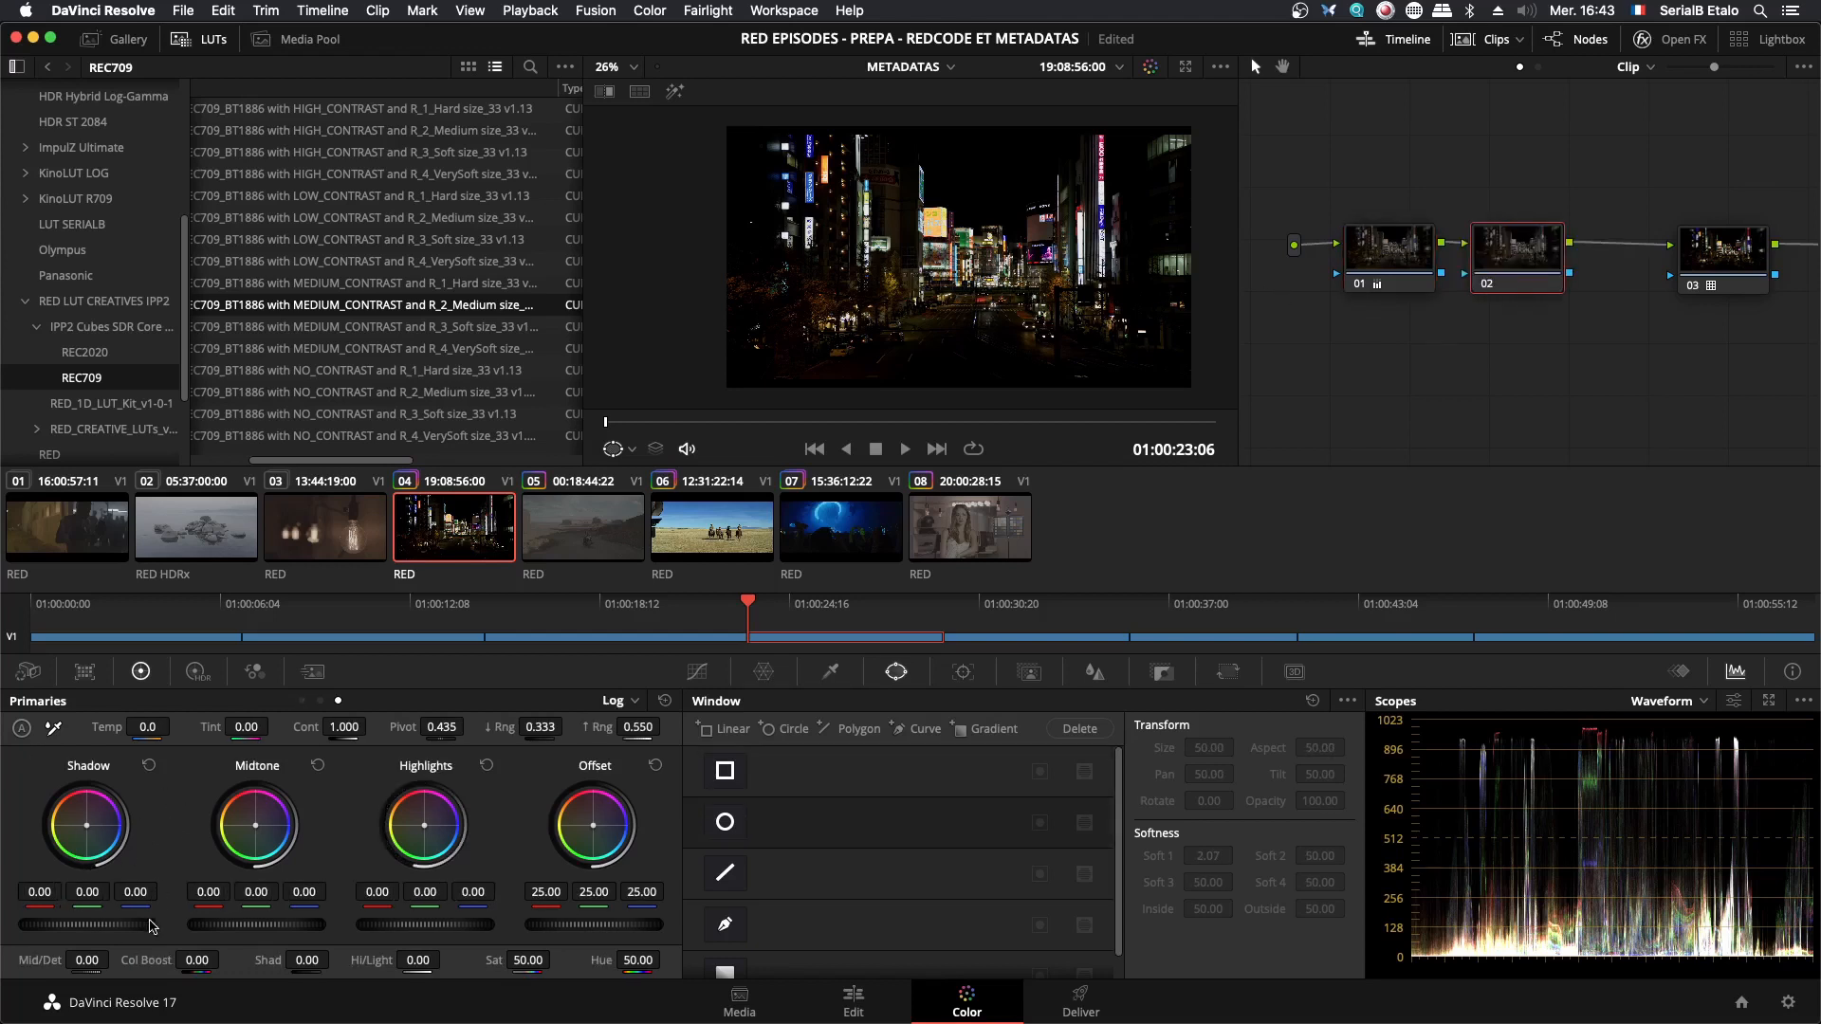
pyautogui.moveTo(87, 925); pyautogui.dragTo(150, 925)
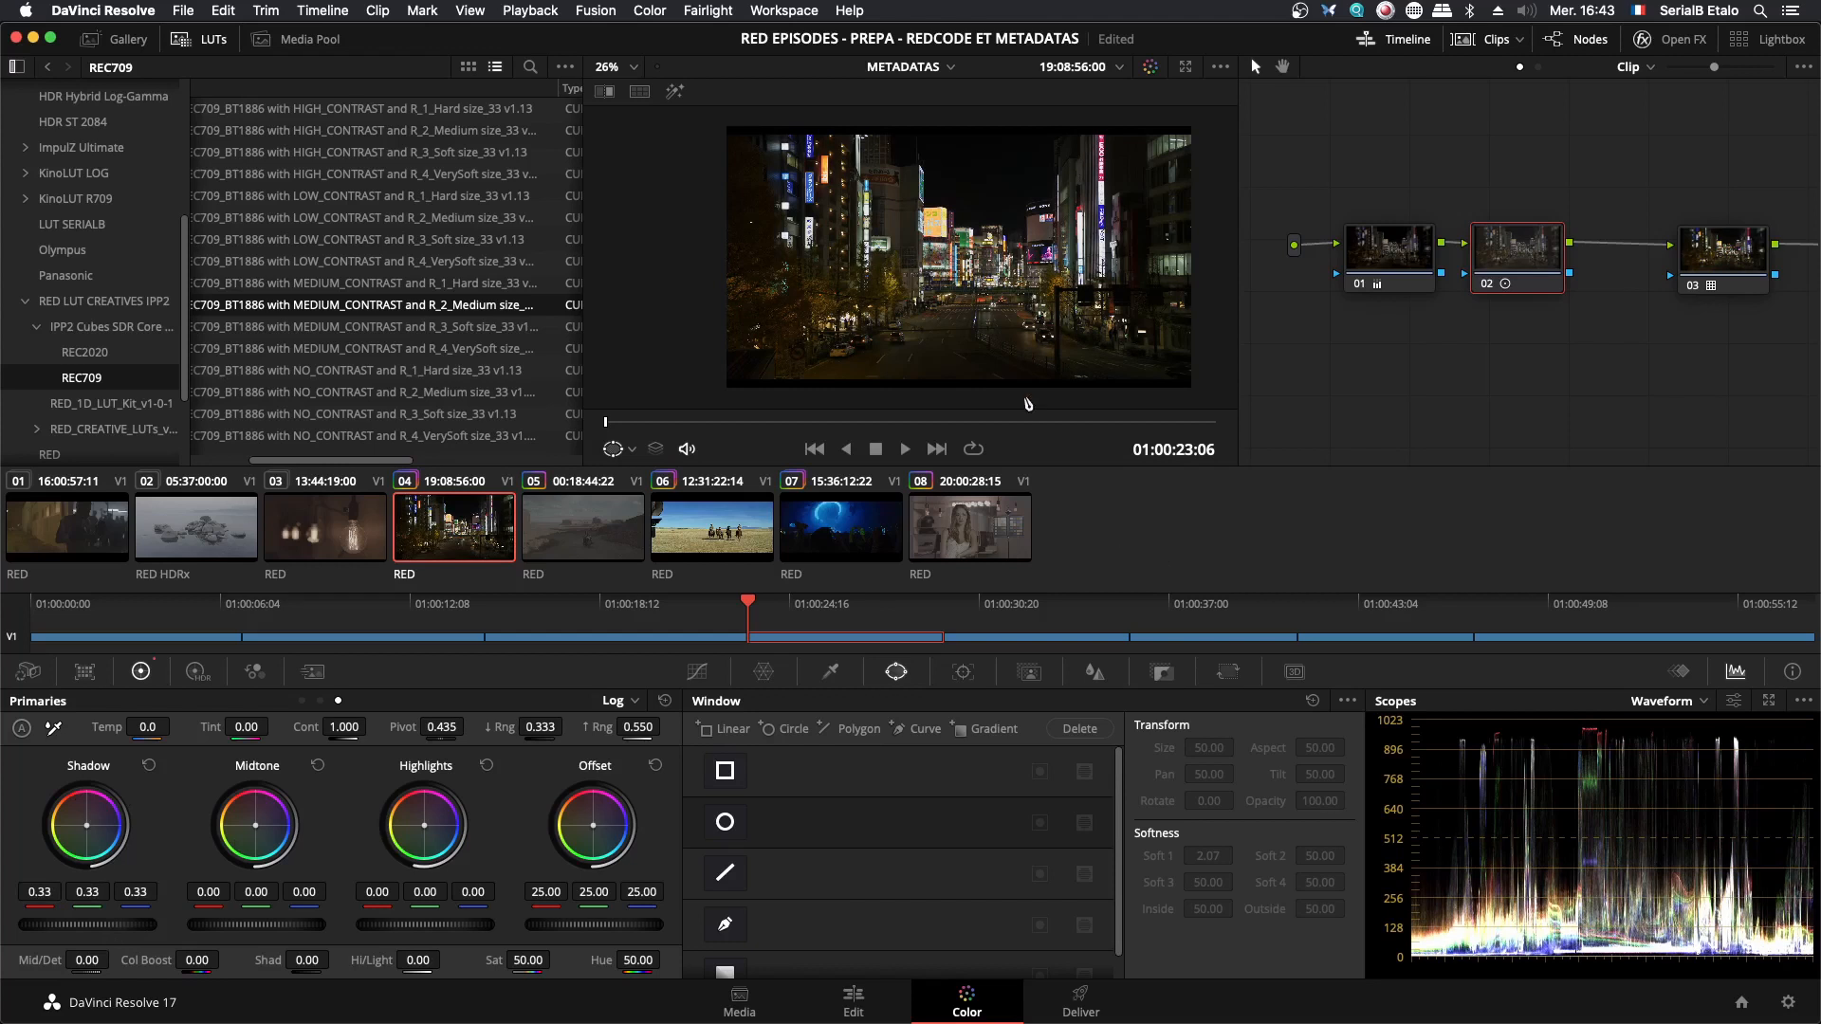
pyautogui.scroll(4, 942, 369)
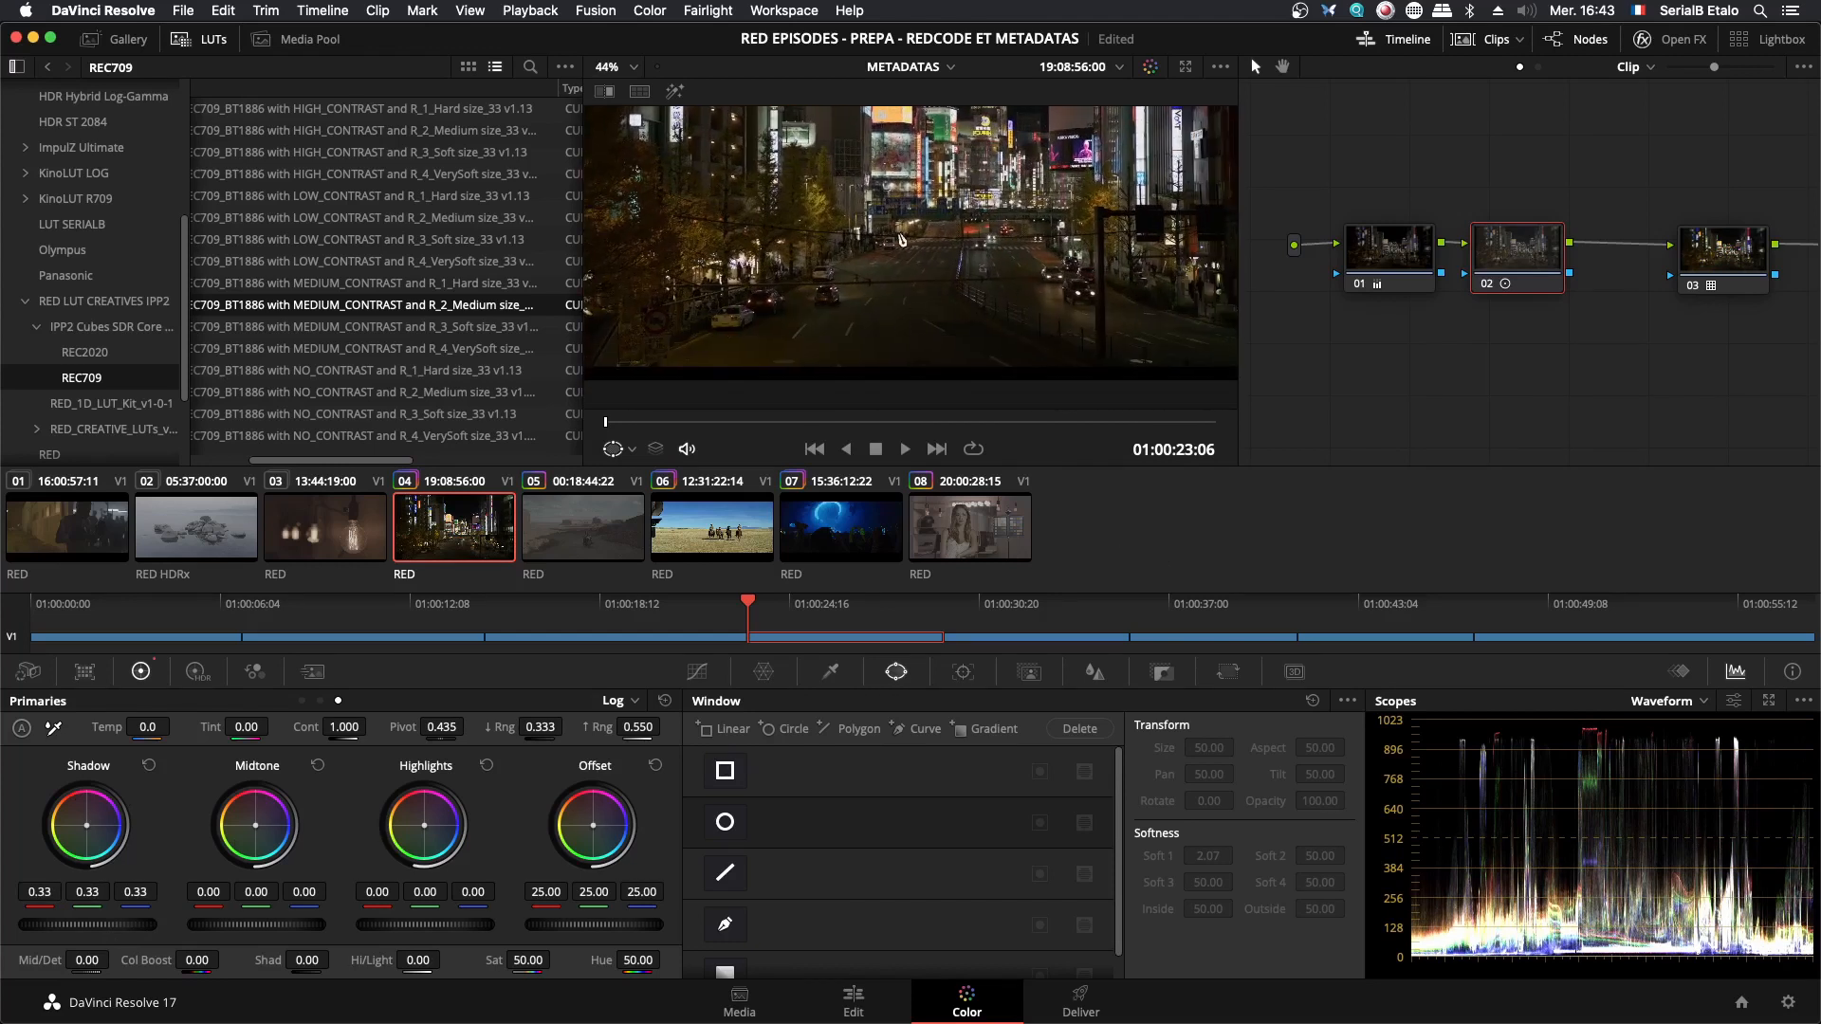
pyautogui.scroll(-4, 1008, 303)
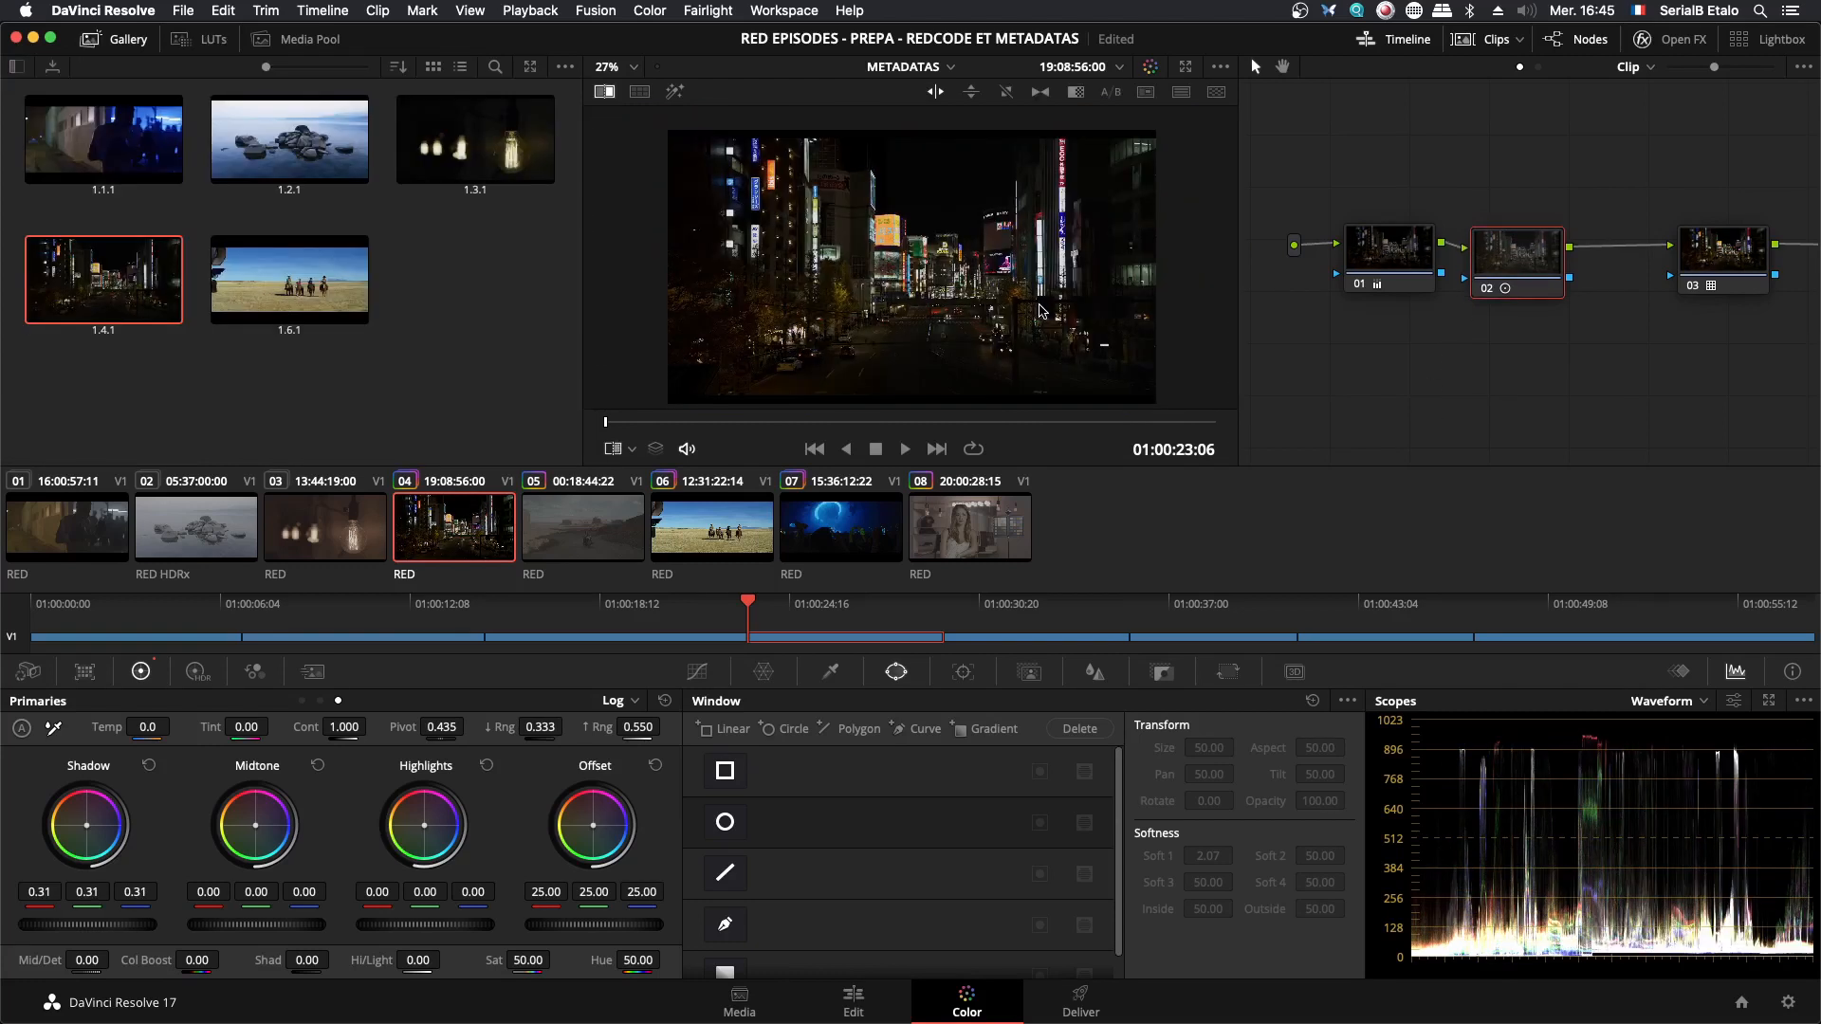
pyautogui.moveTo(1501, 202); pyautogui.dragTo(1502, 203)
pyautogui.click(1402, 248)
pyautogui.moveTo(1398, 261); pyautogui.dragTo(1397, 263)
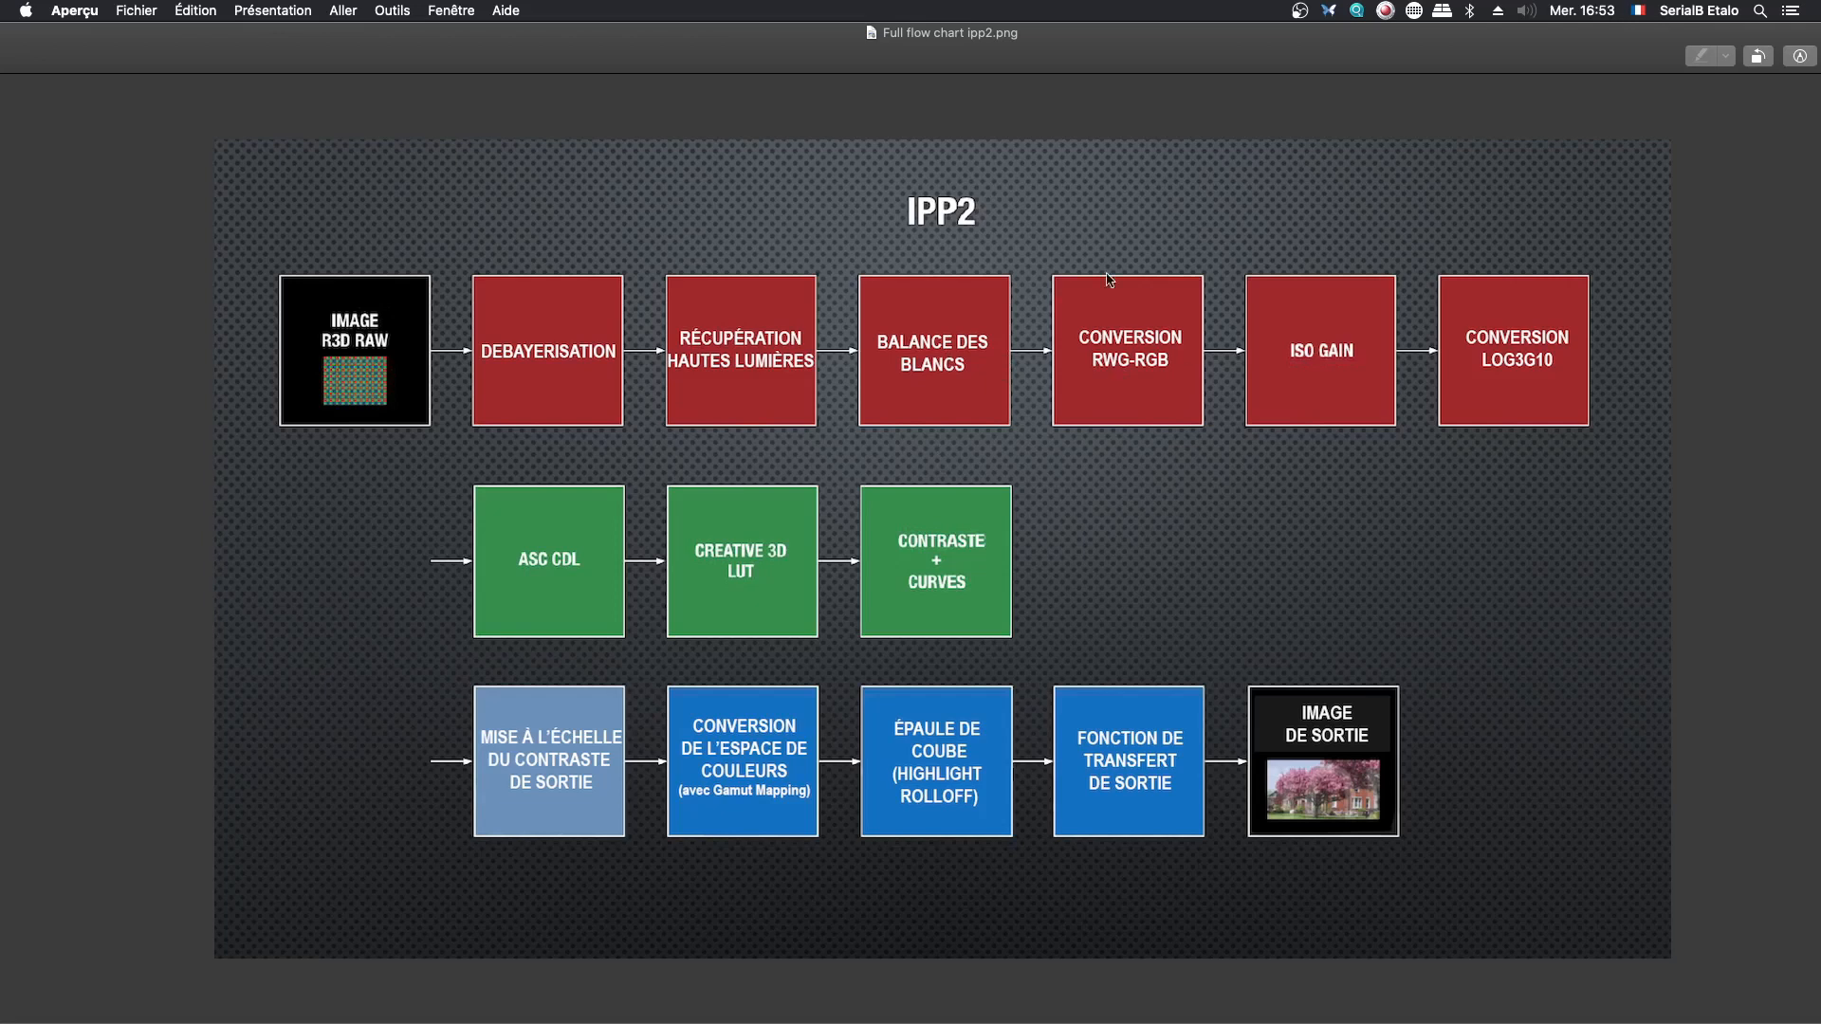
# - Switch to DaVinci Resolve, select clip 01, and turn off the image wipe
pyautogui.press('super+Tab')
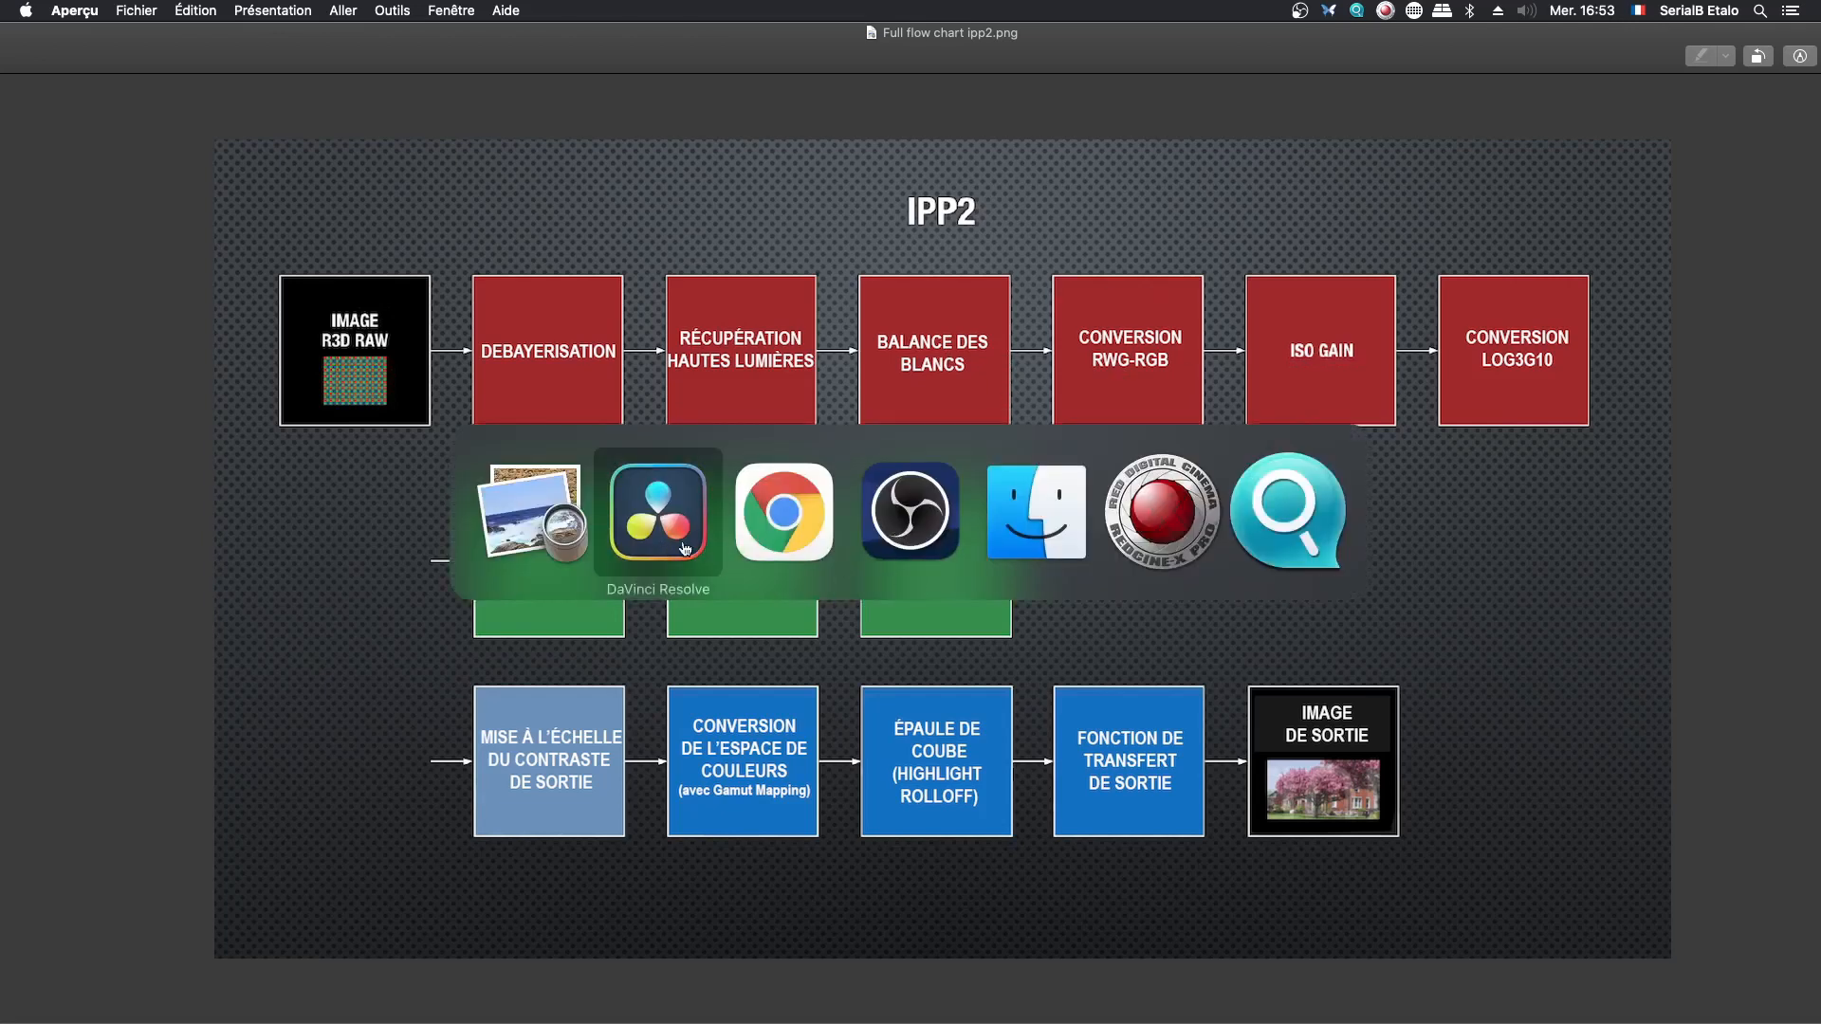
pyautogui.click(658, 517)
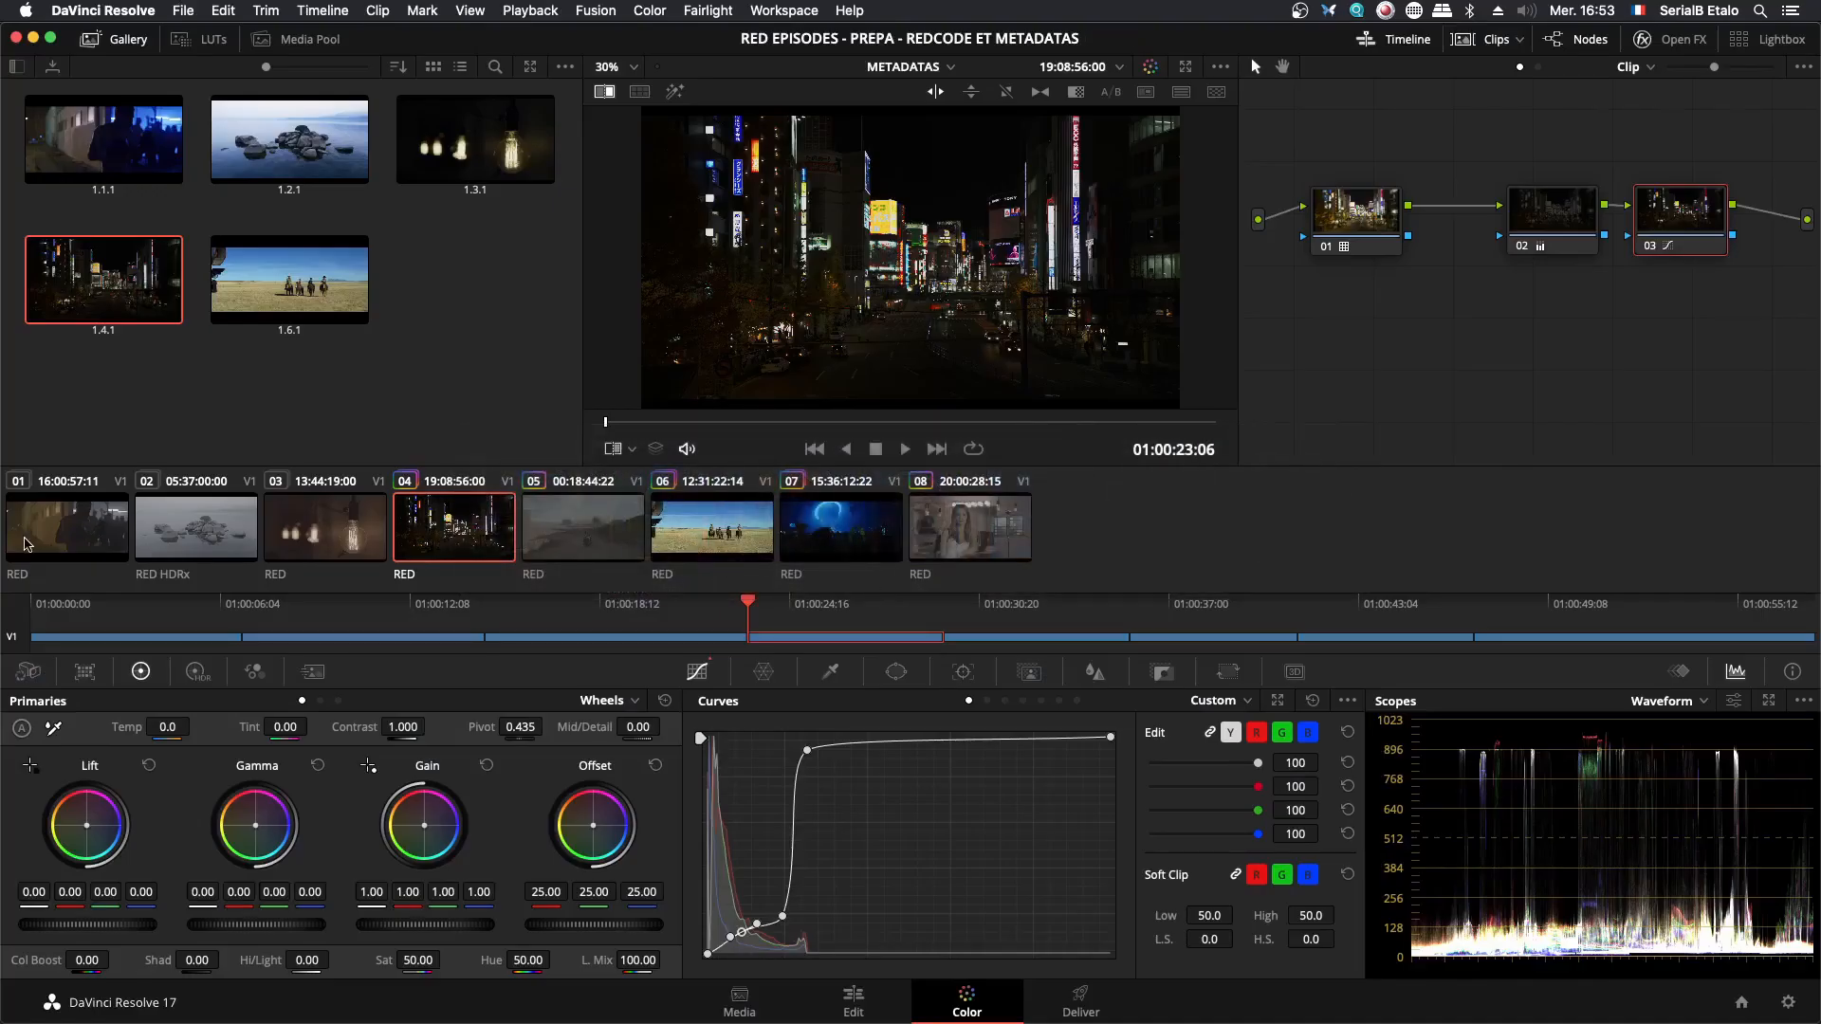
pyautogui.click(101, 538)
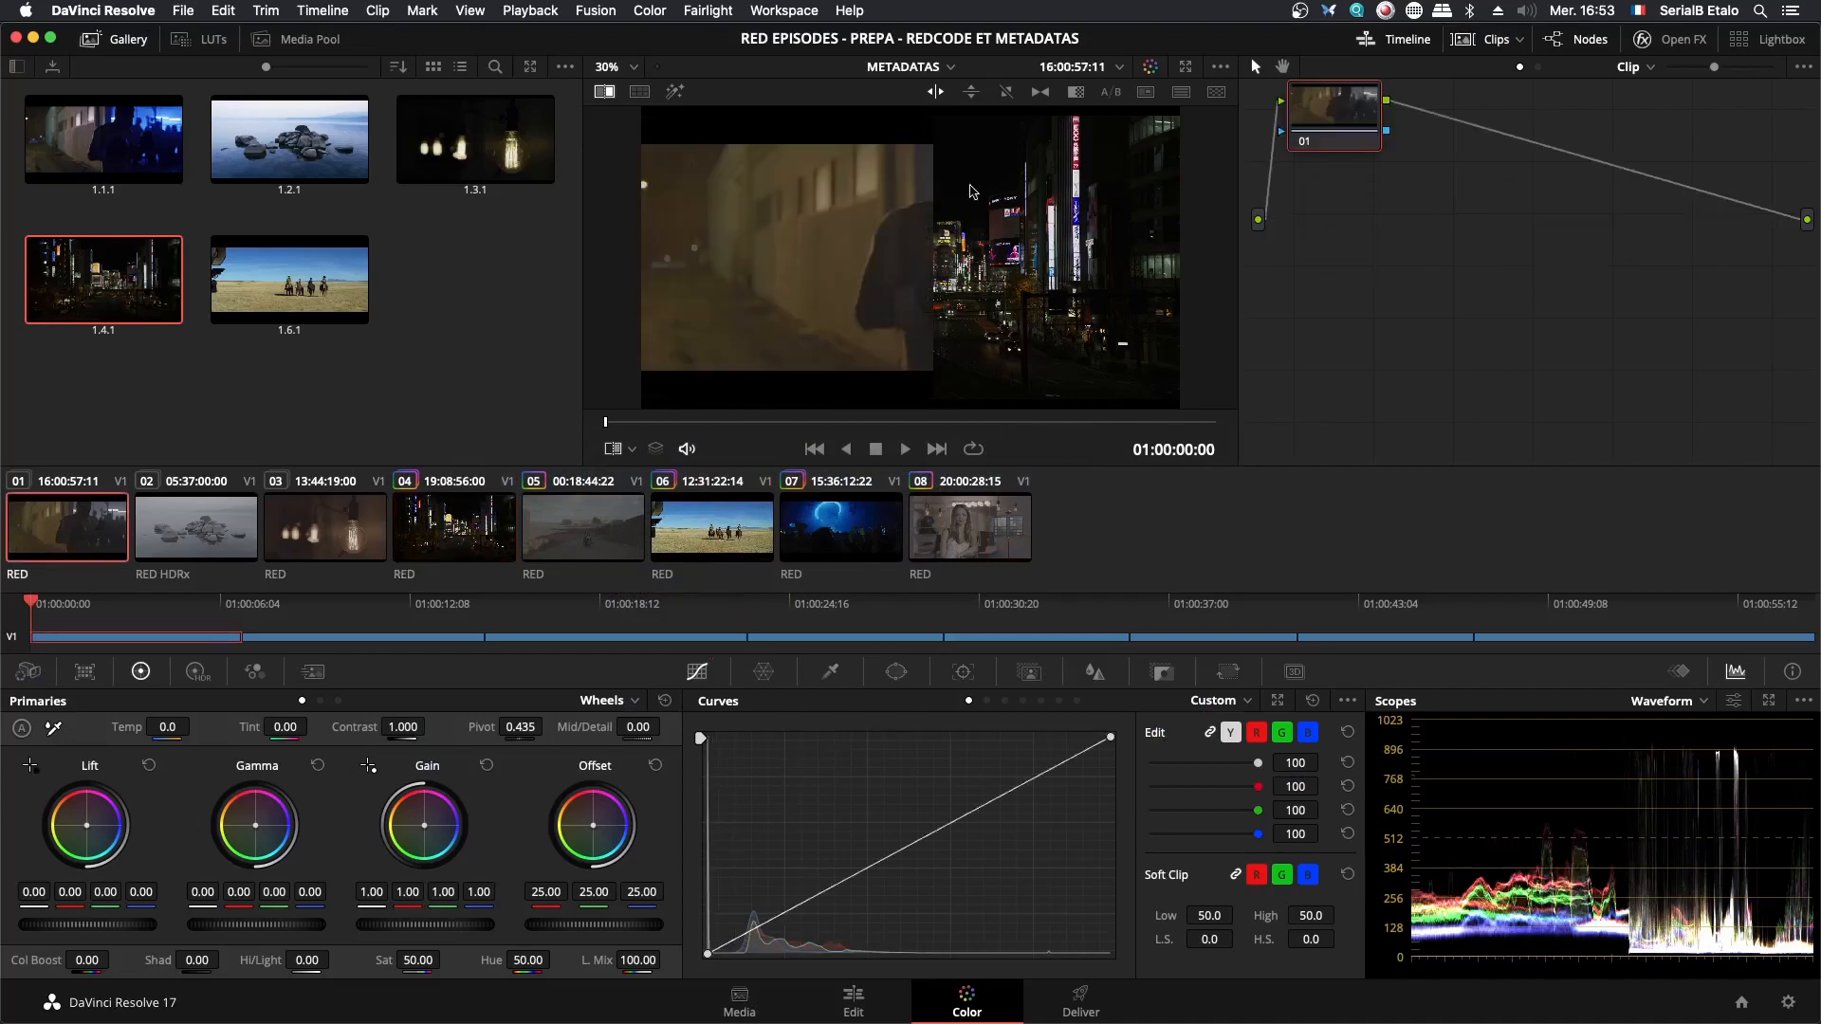
pyautogui.click(604, 92)
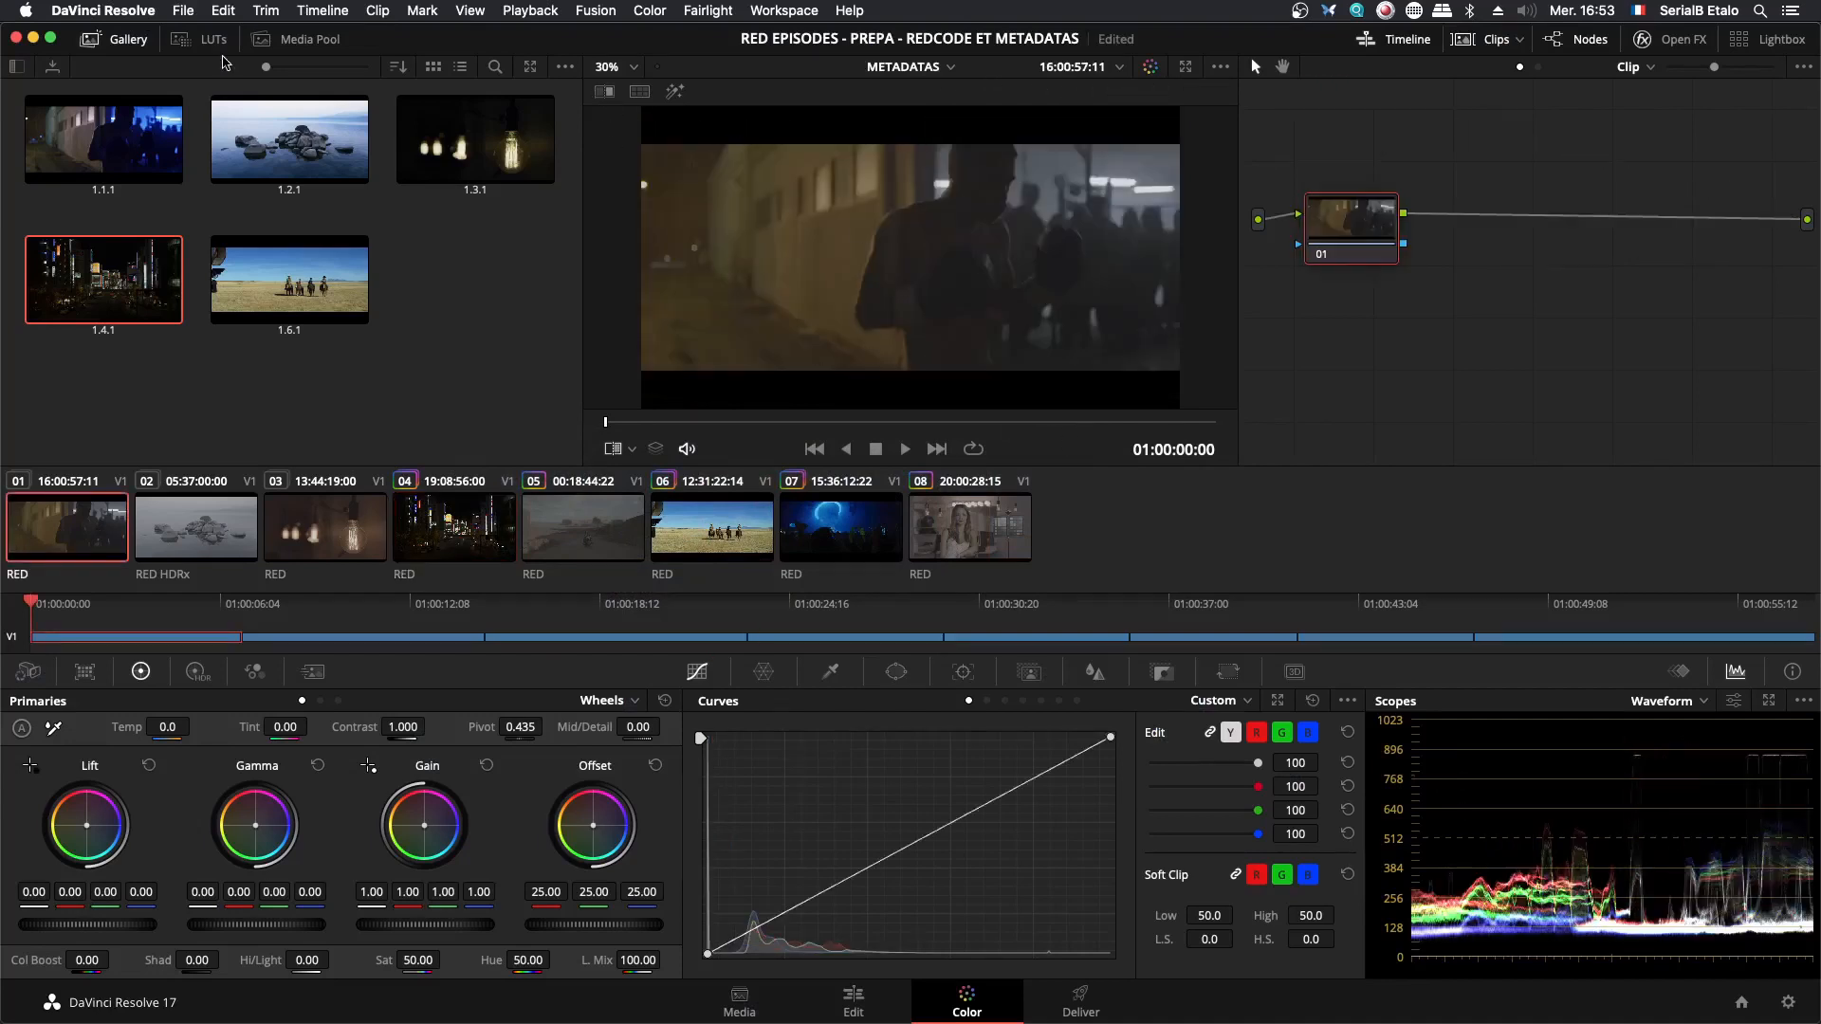
# - Apply the REC709 MEDIUM_CONTRAST R_2_Medium LUT to clip 01's node, add a serial node before it, and align the new node
pyautogui.click(180, 40)
pyautogui.moveTo(322, 318); pyautogui.dragTo(1705, 242)
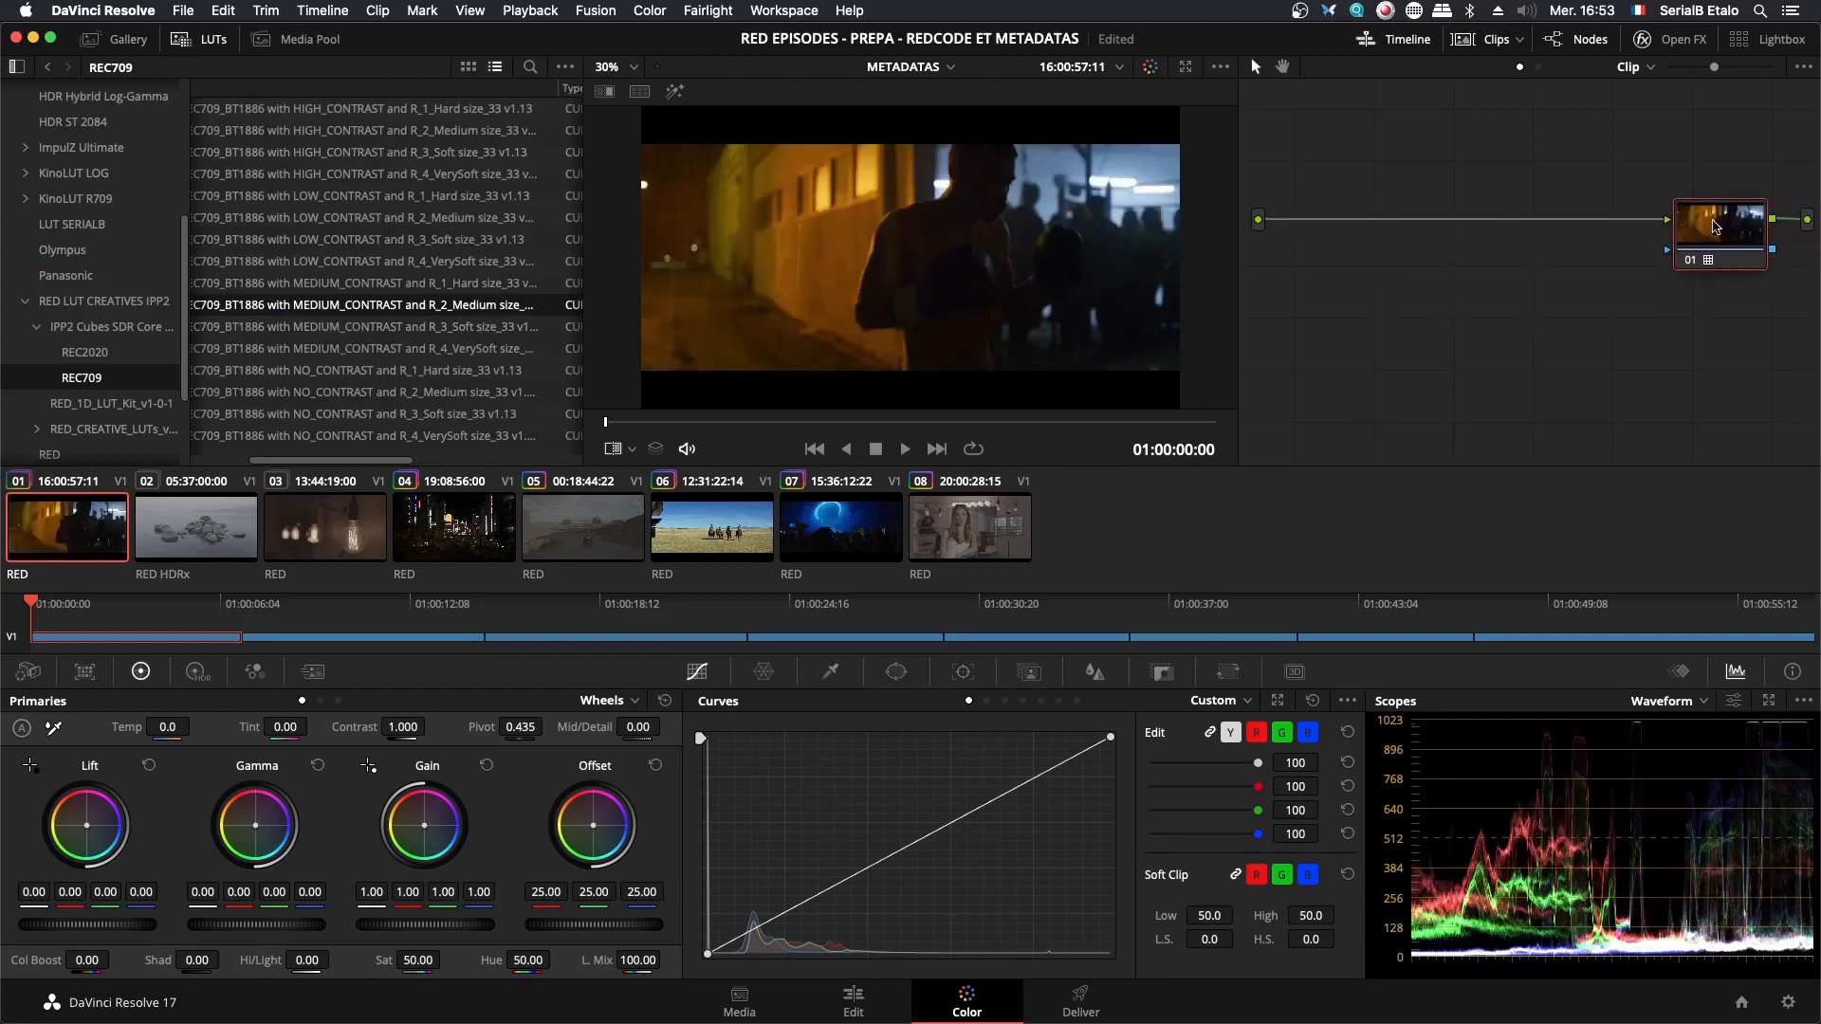
pyautogui.hotkey('shift', 's')
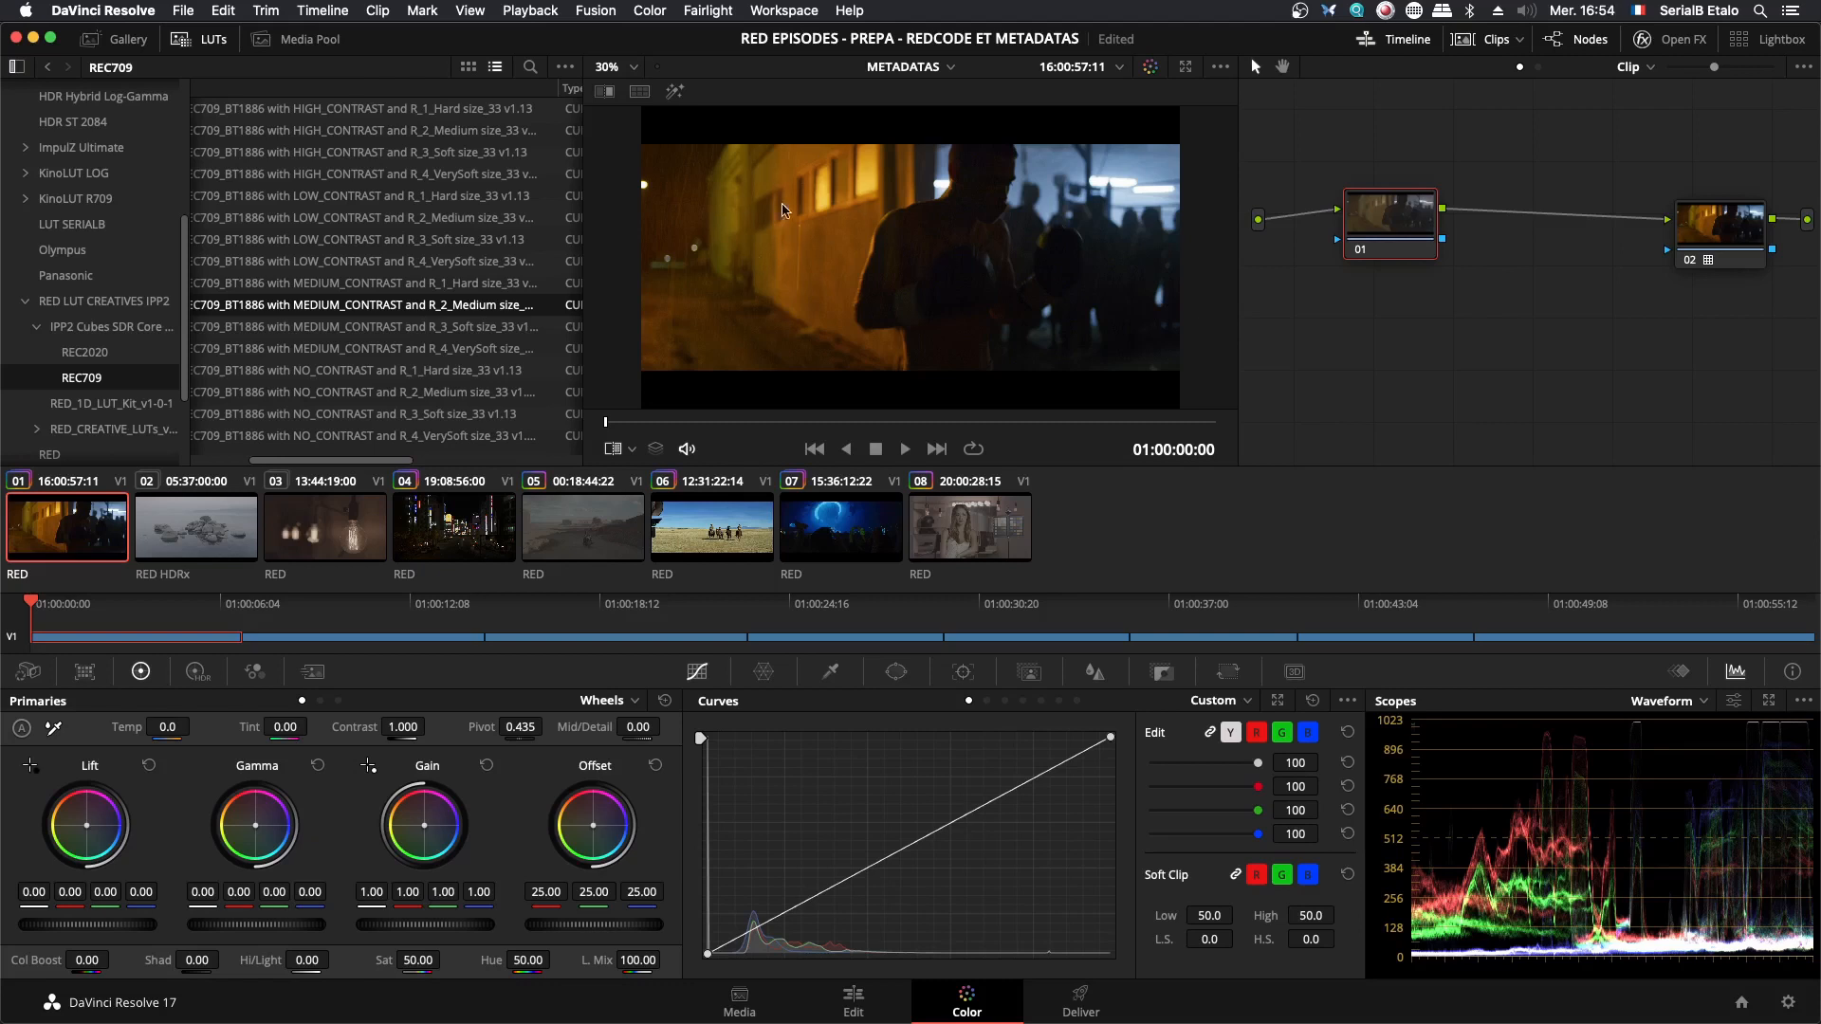
pyautogui.moveTo(1390, 230); pyautogui.dragTo(1389, 237)
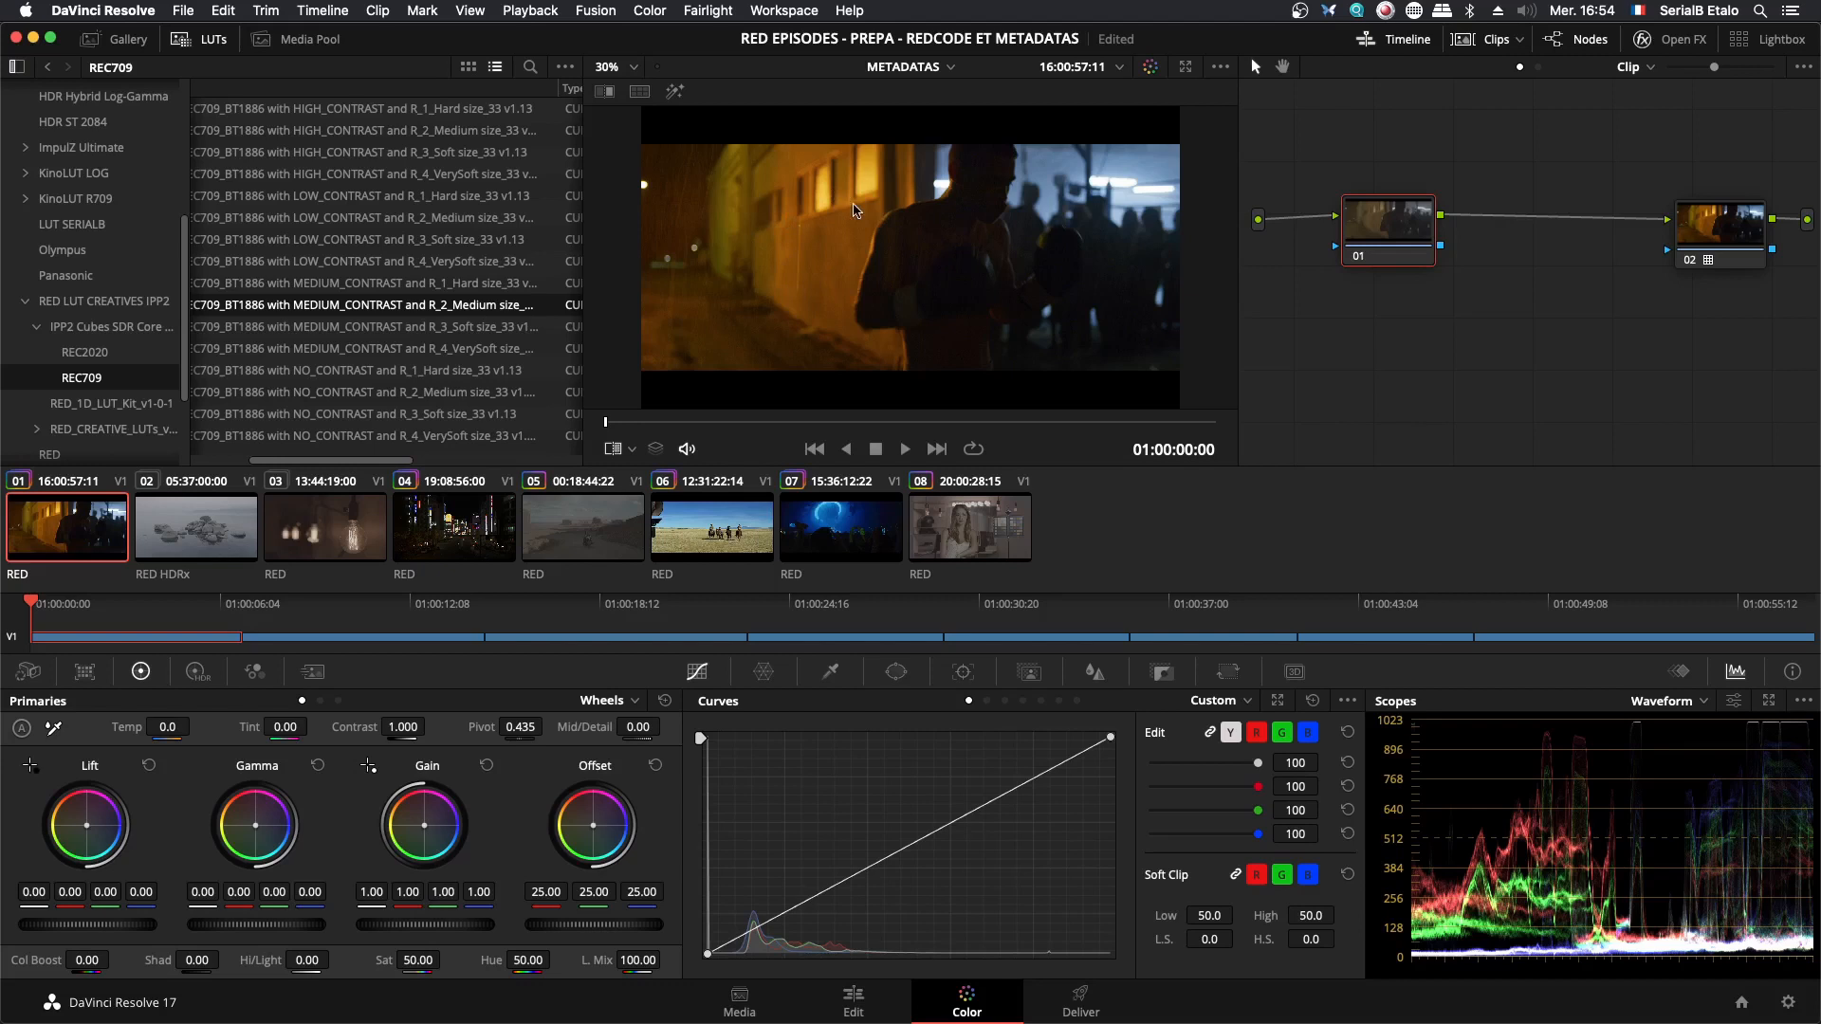
pyautogui.moveTo(1373, 222); pyautogui.dragTo(1374, 227)
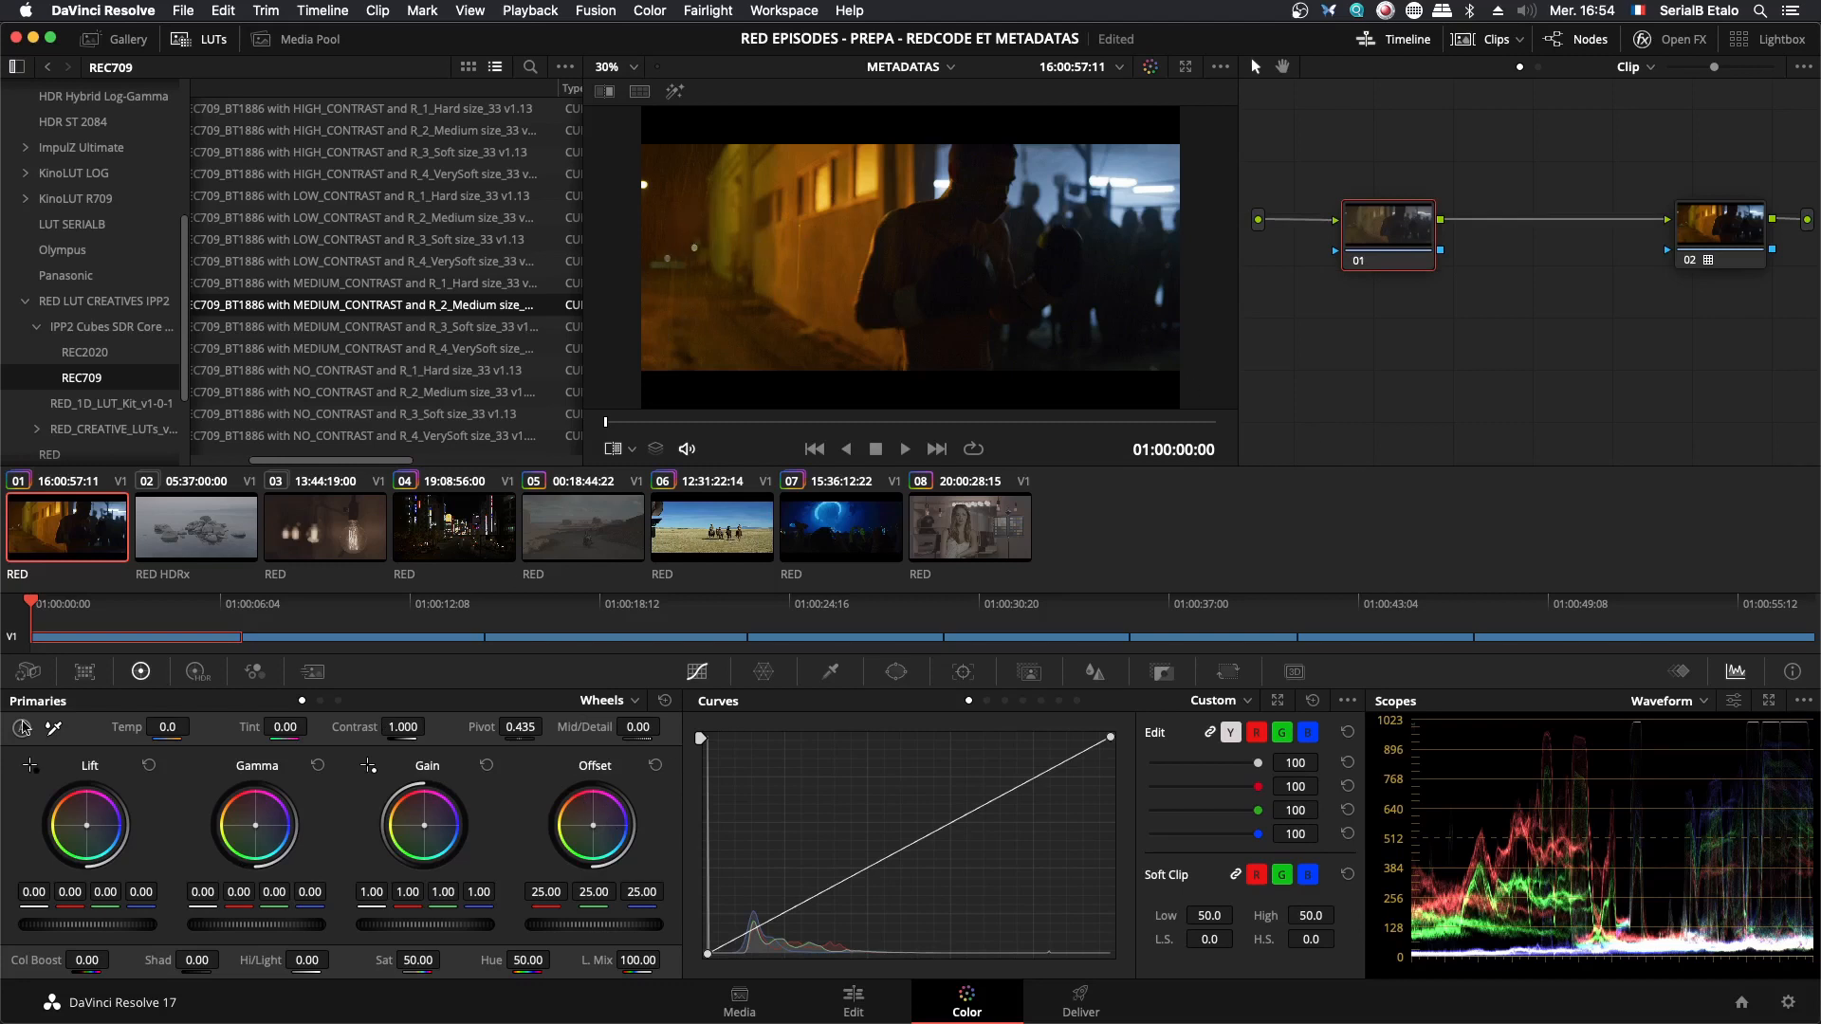
# - Review the clip's Camera Raw settings and white-balance node 01 by sampling the yellow-lit wall with the primaries picker
pyautogui.click(28, 672)
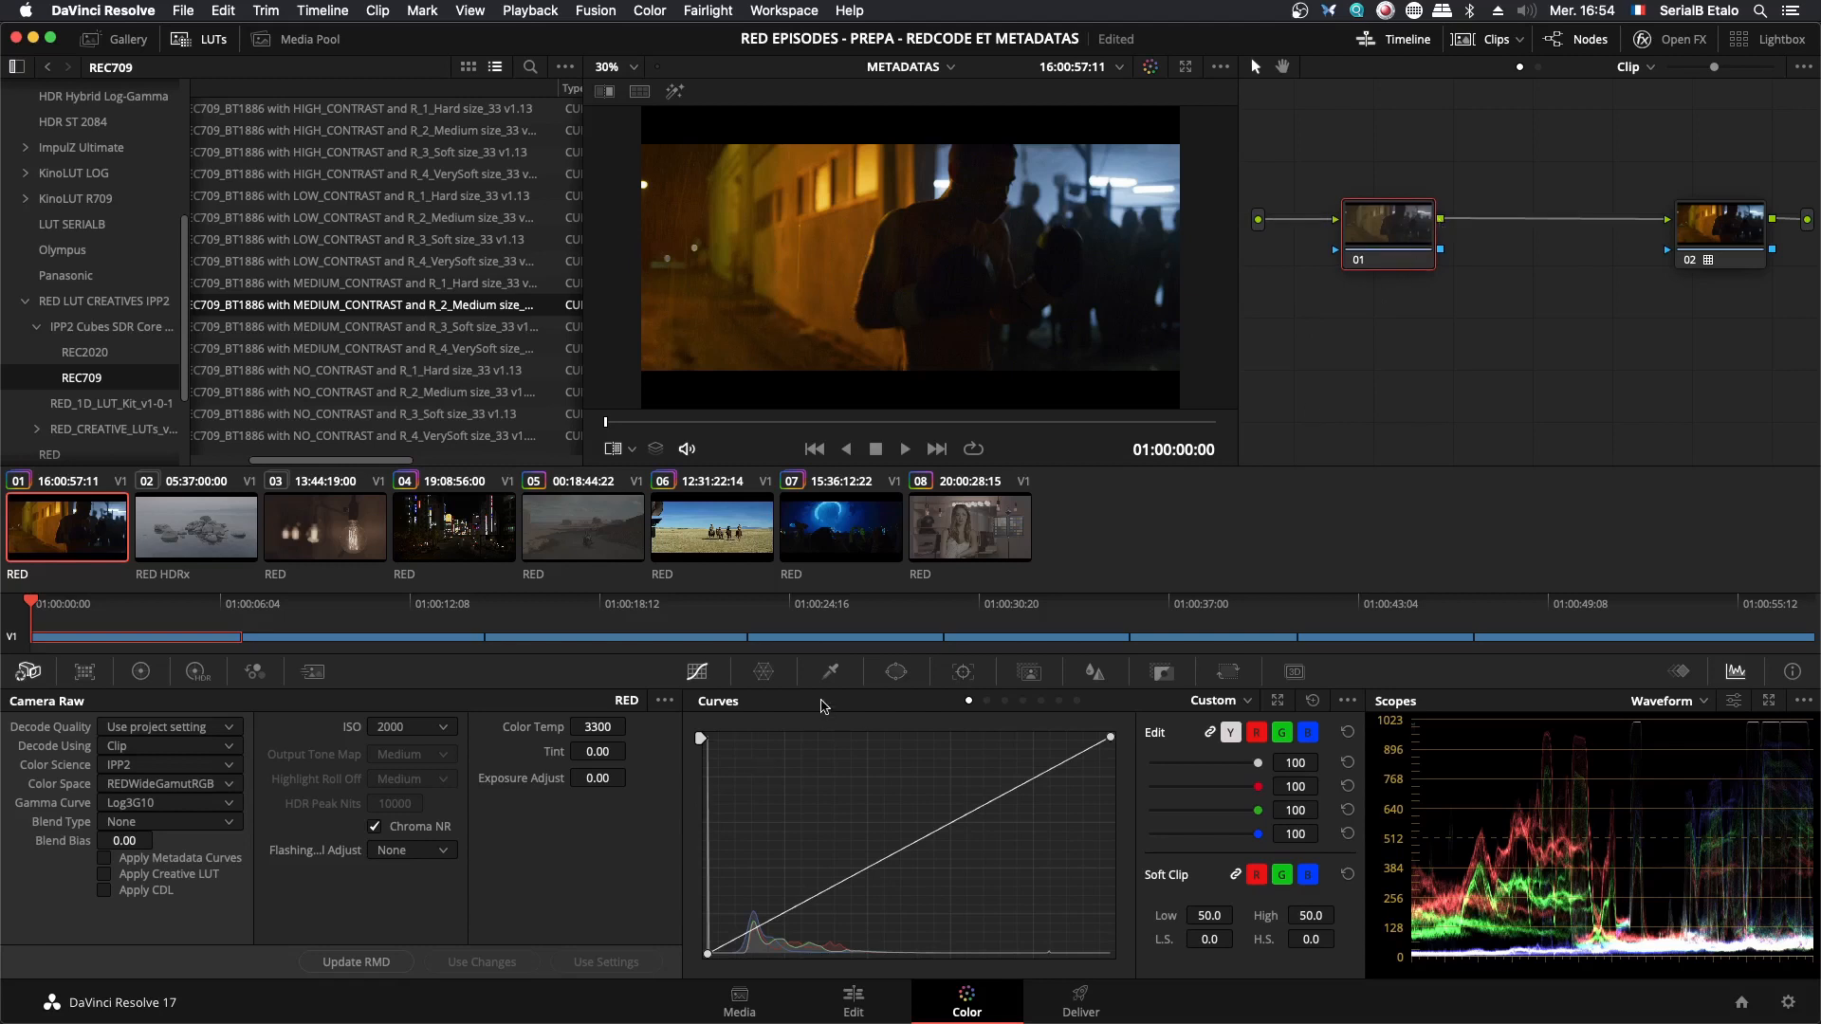
pyautogui.click(140, 674)
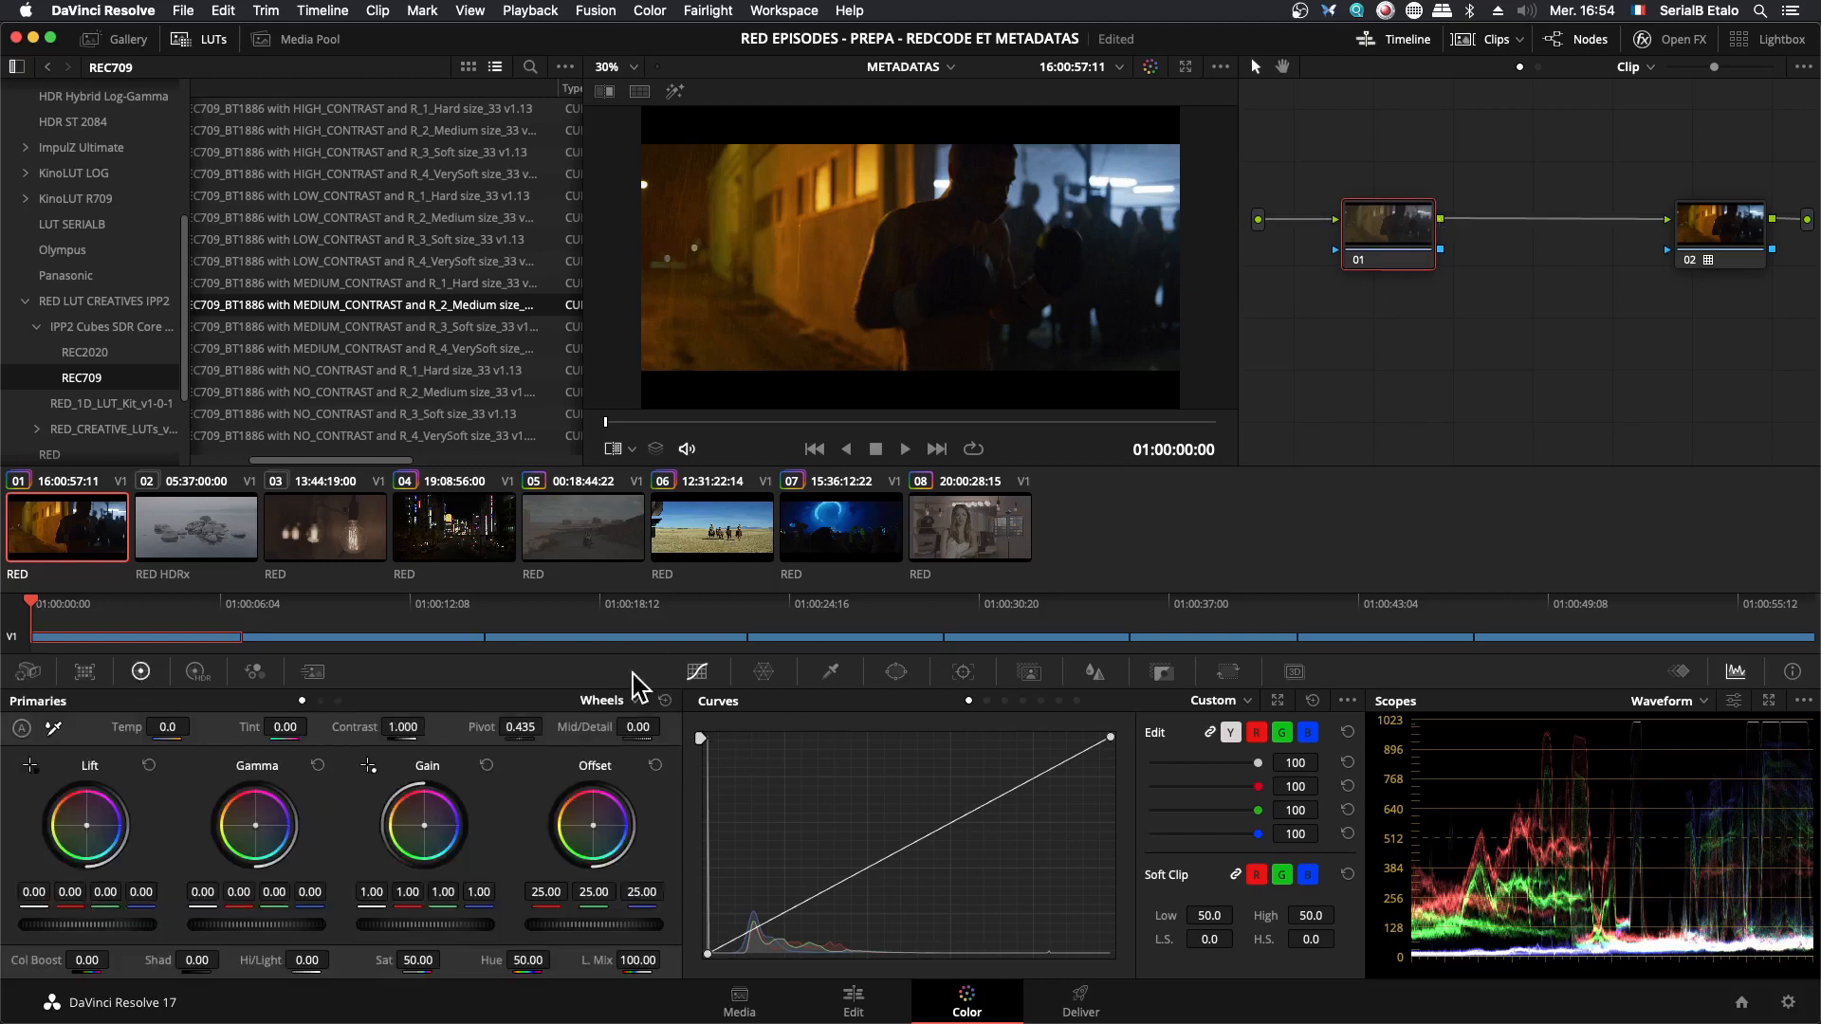
pyautogui.click(53, 727)
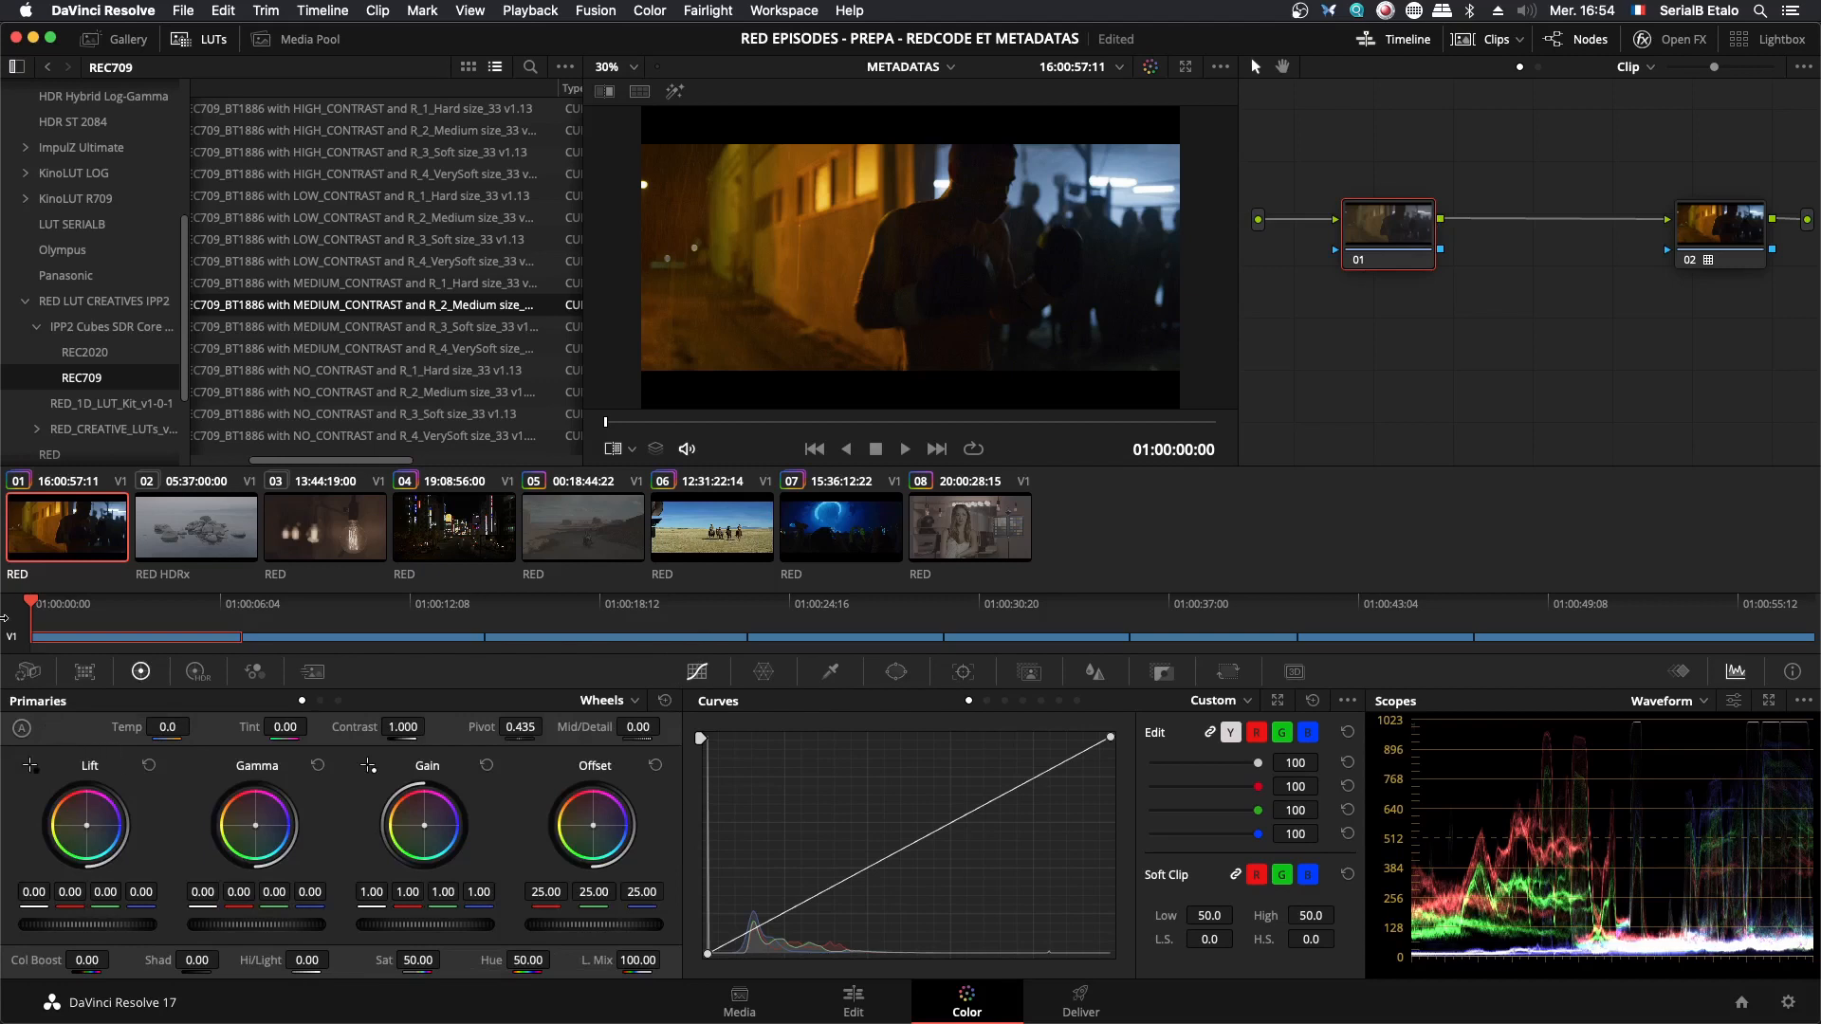
pyautogui.click(780, 167)
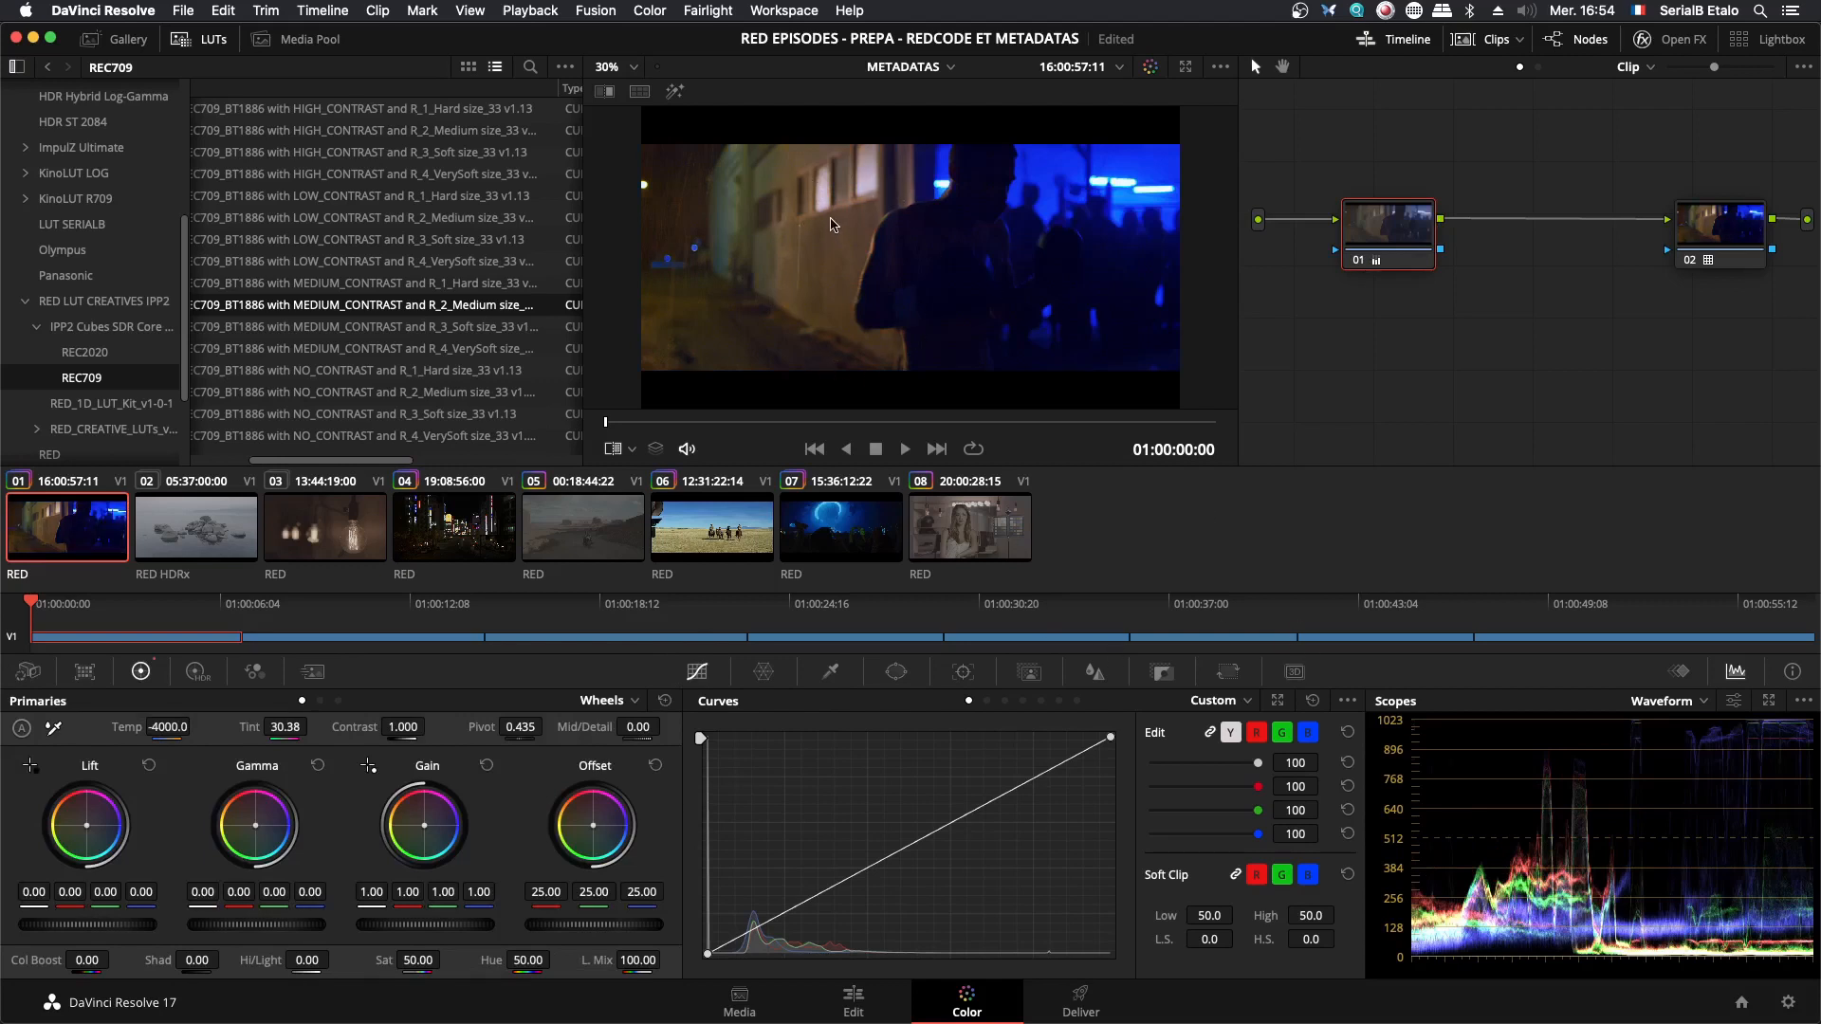
pyautogui.scroll(3, 831, 224)
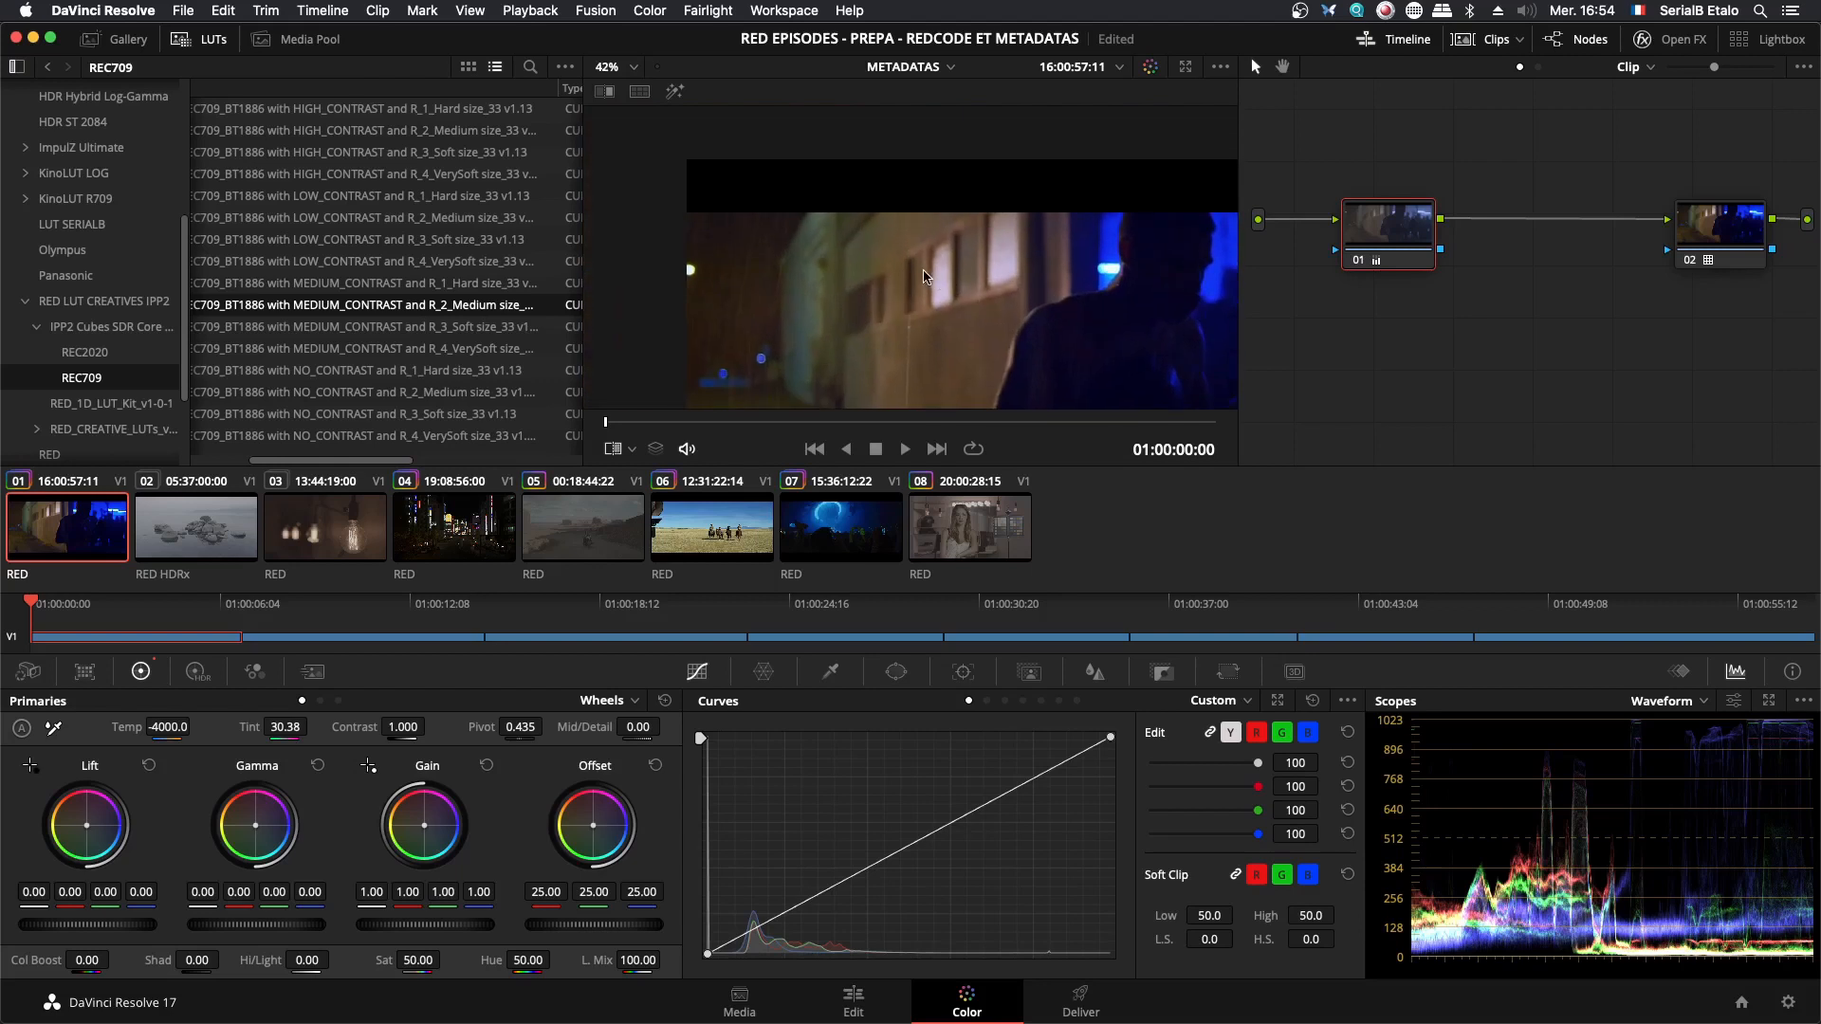
pyautogui.scroll(-1, 925, 276)
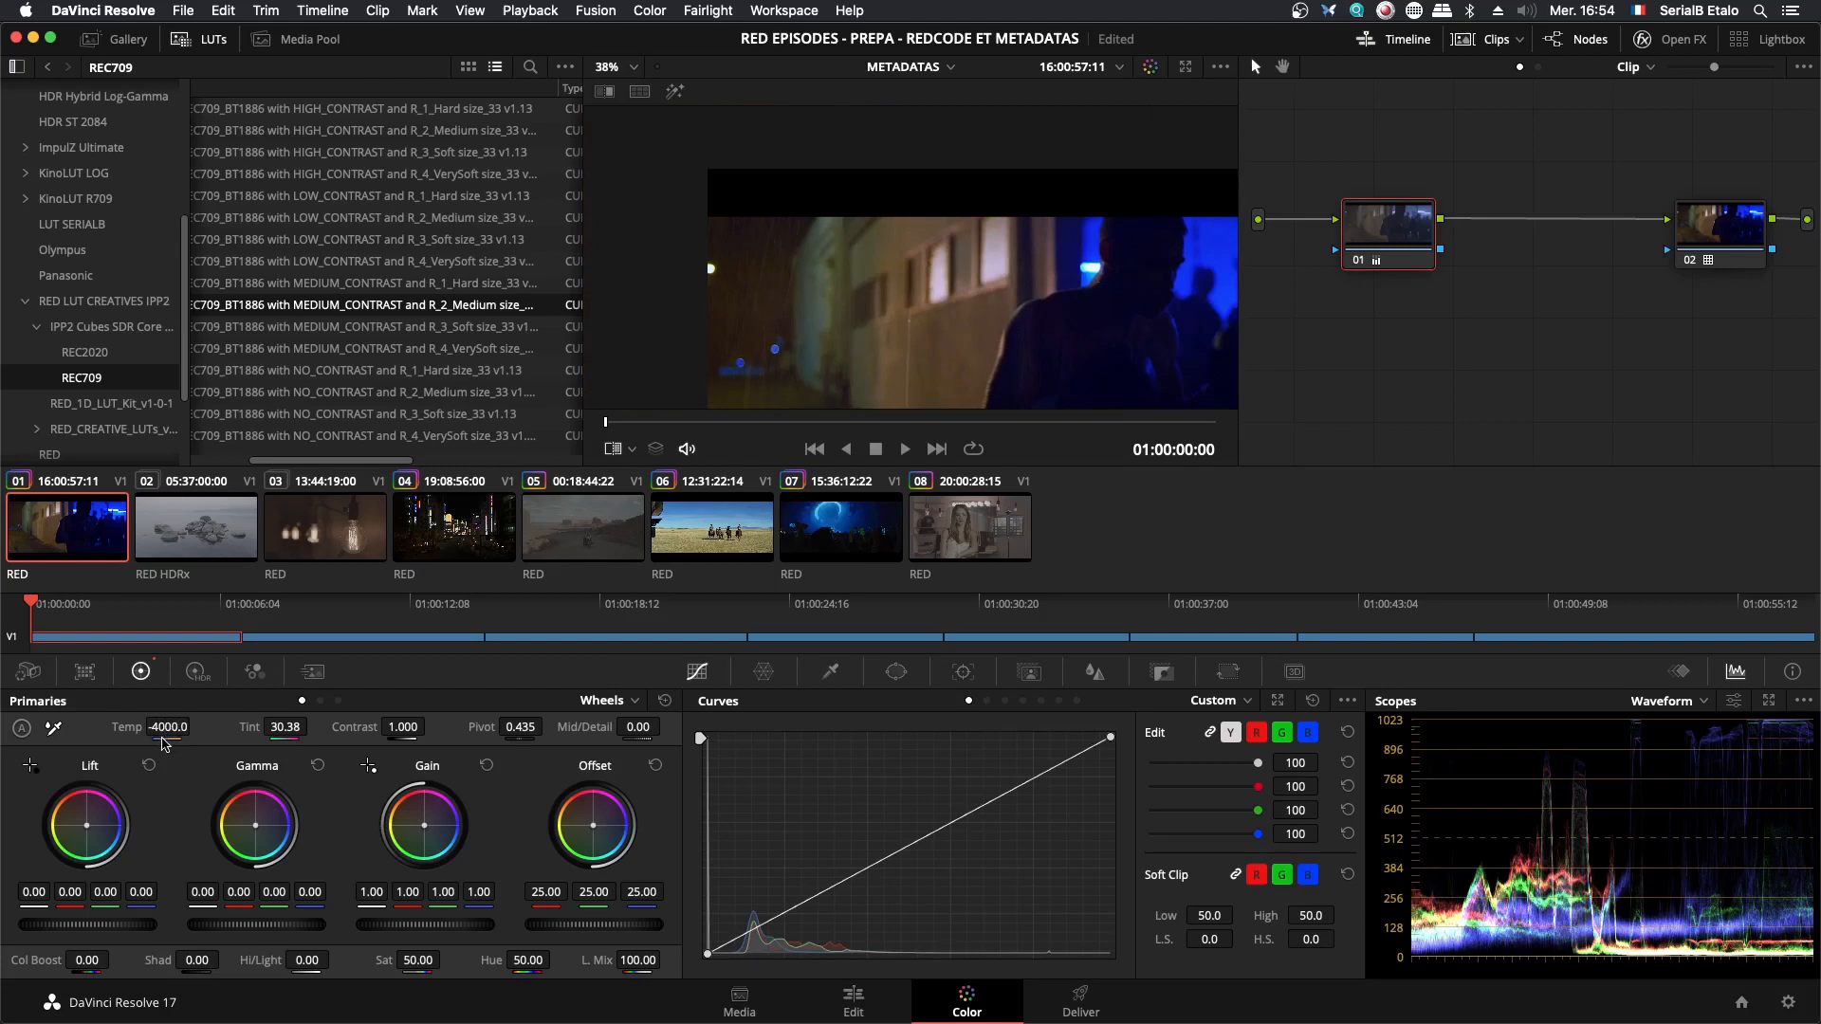
# - Add a serial node after node 01 and white-balance it by sampling the building wall again
pyautogui.moveTo(1414, 256); pyautogui.dragTo(1410, 250)
pyautogui.hotkey('alt', 's')
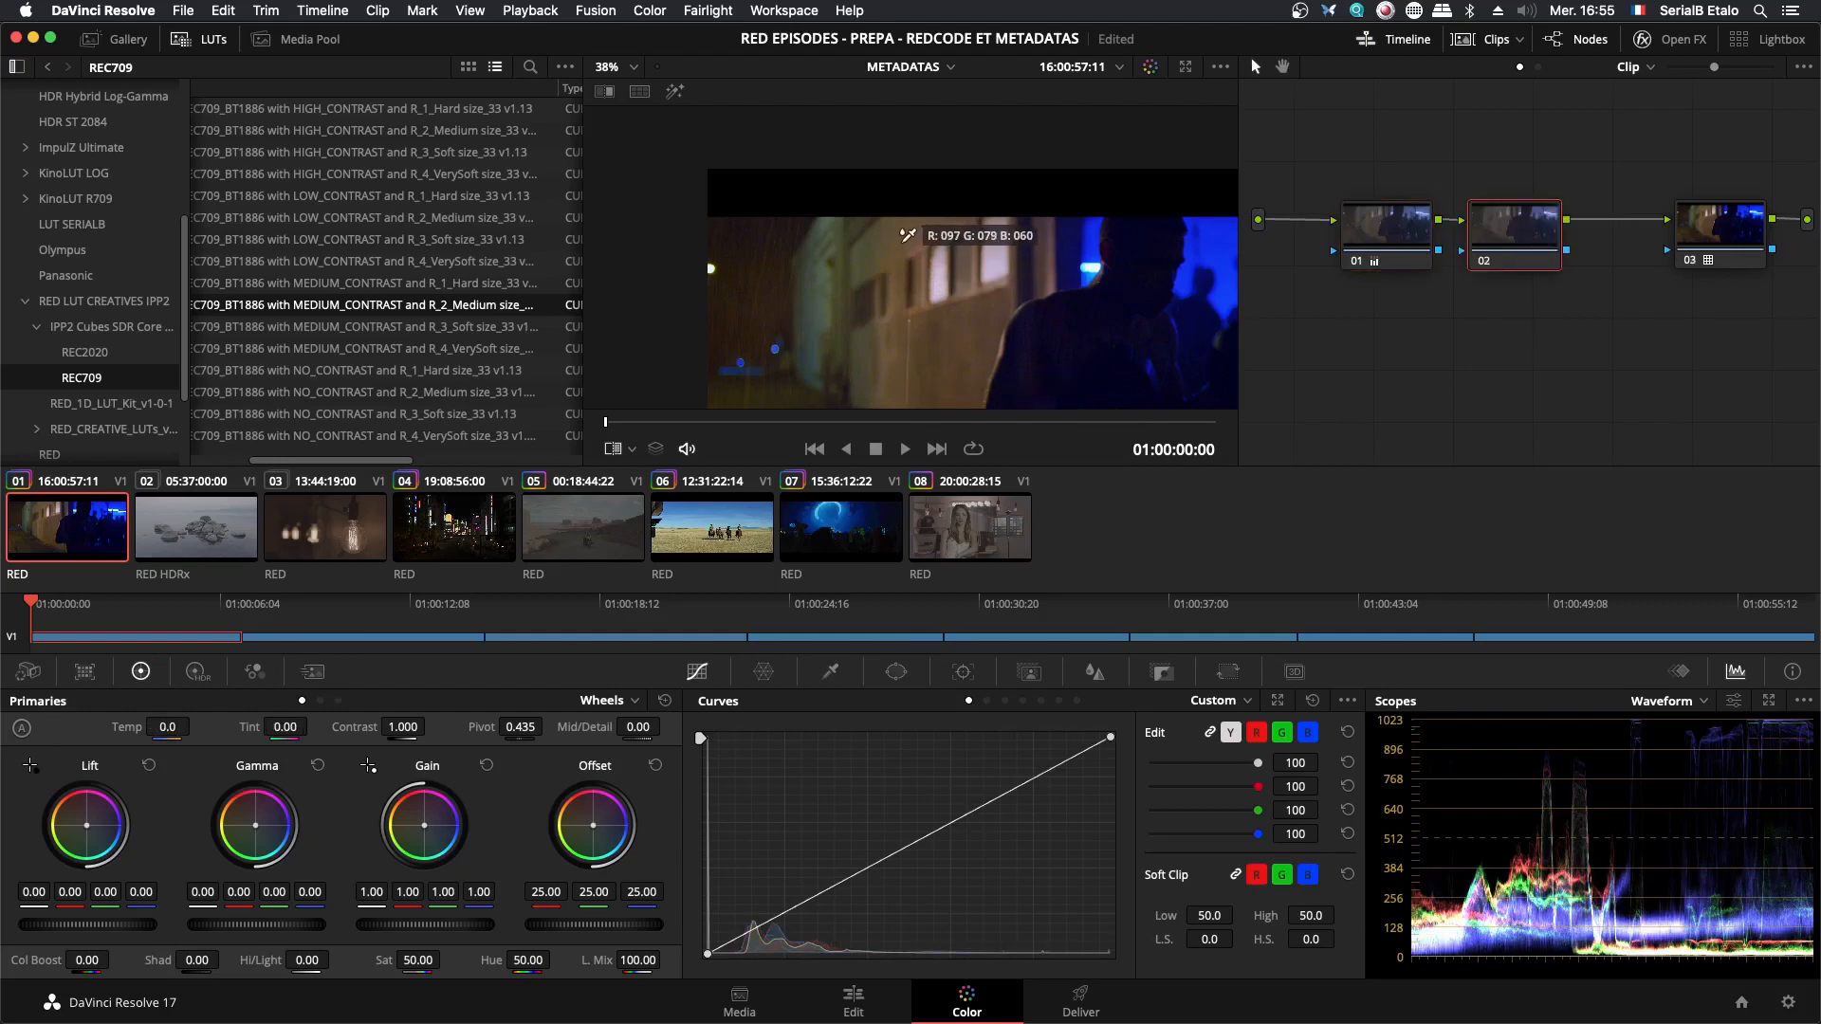
pyautogui.click(906, 239)
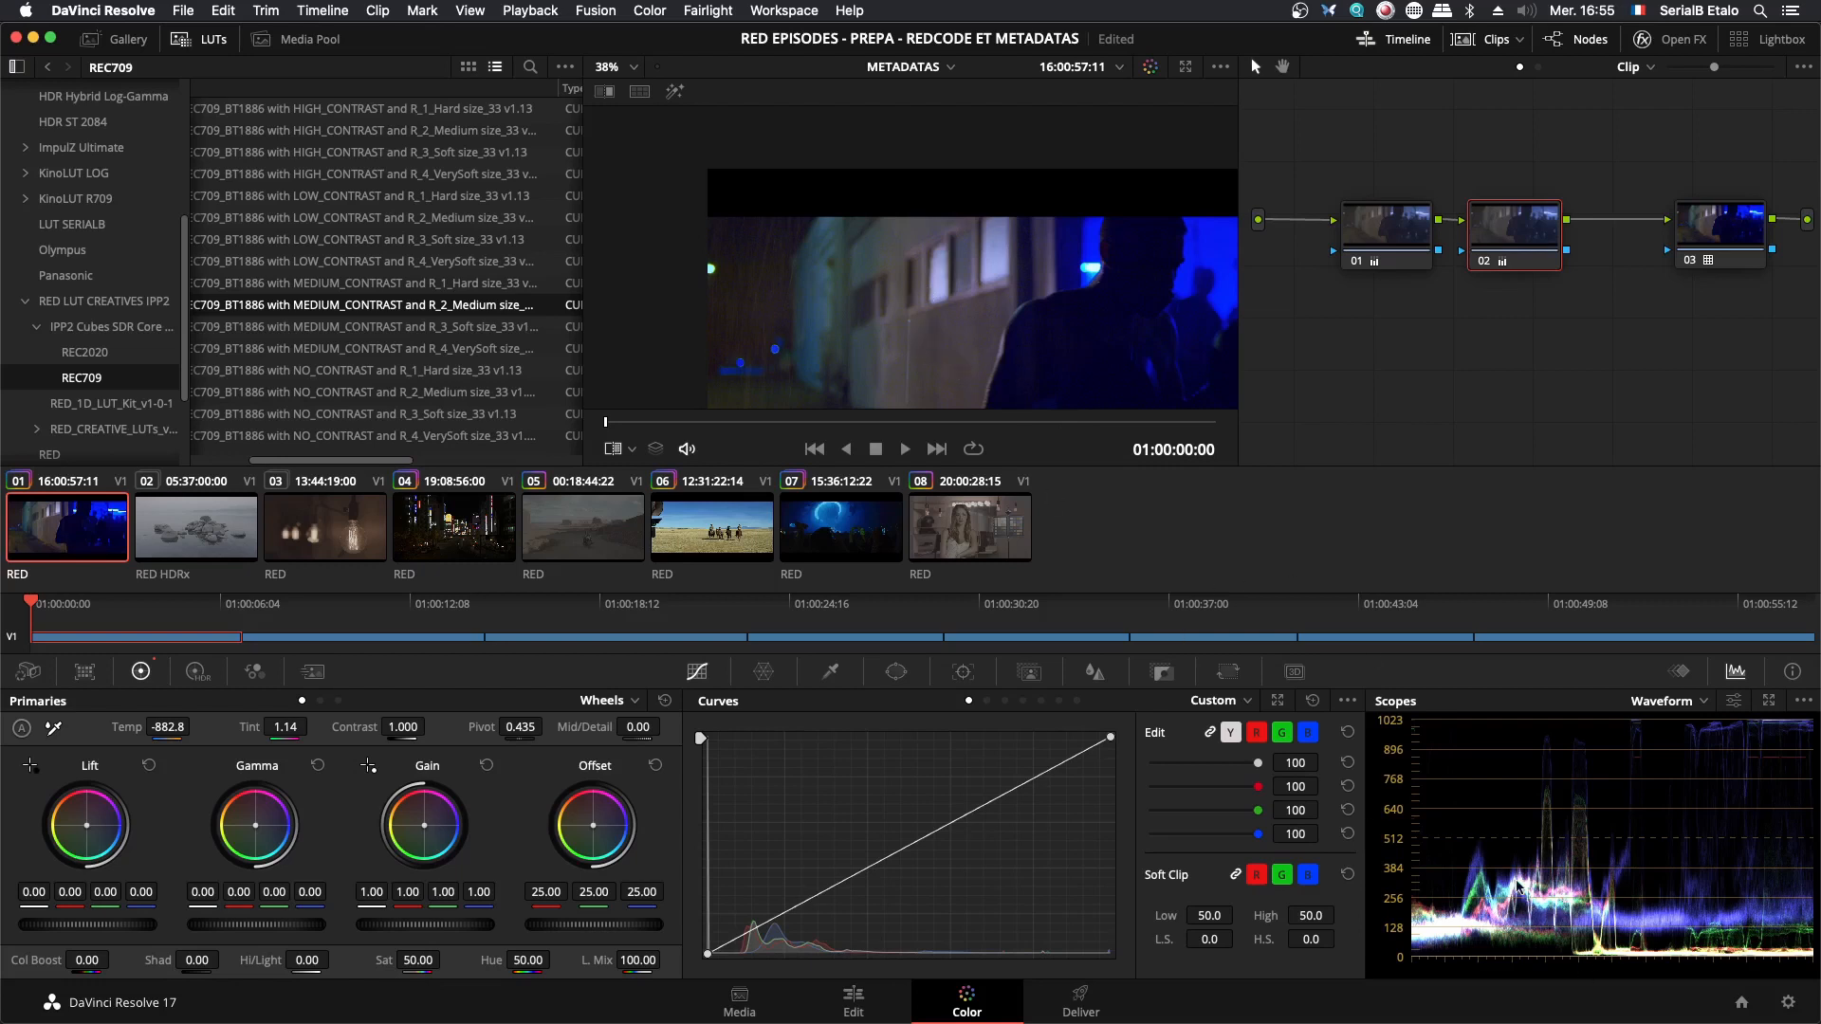
# - Inspect the white-balanced image as a whole and around the wall's windows, and save the project
pyautogui.scroll(-2, 1039, 321)
pyautogui.moveTo(1044, 313); pyautogui.dragTo(1039, 310)
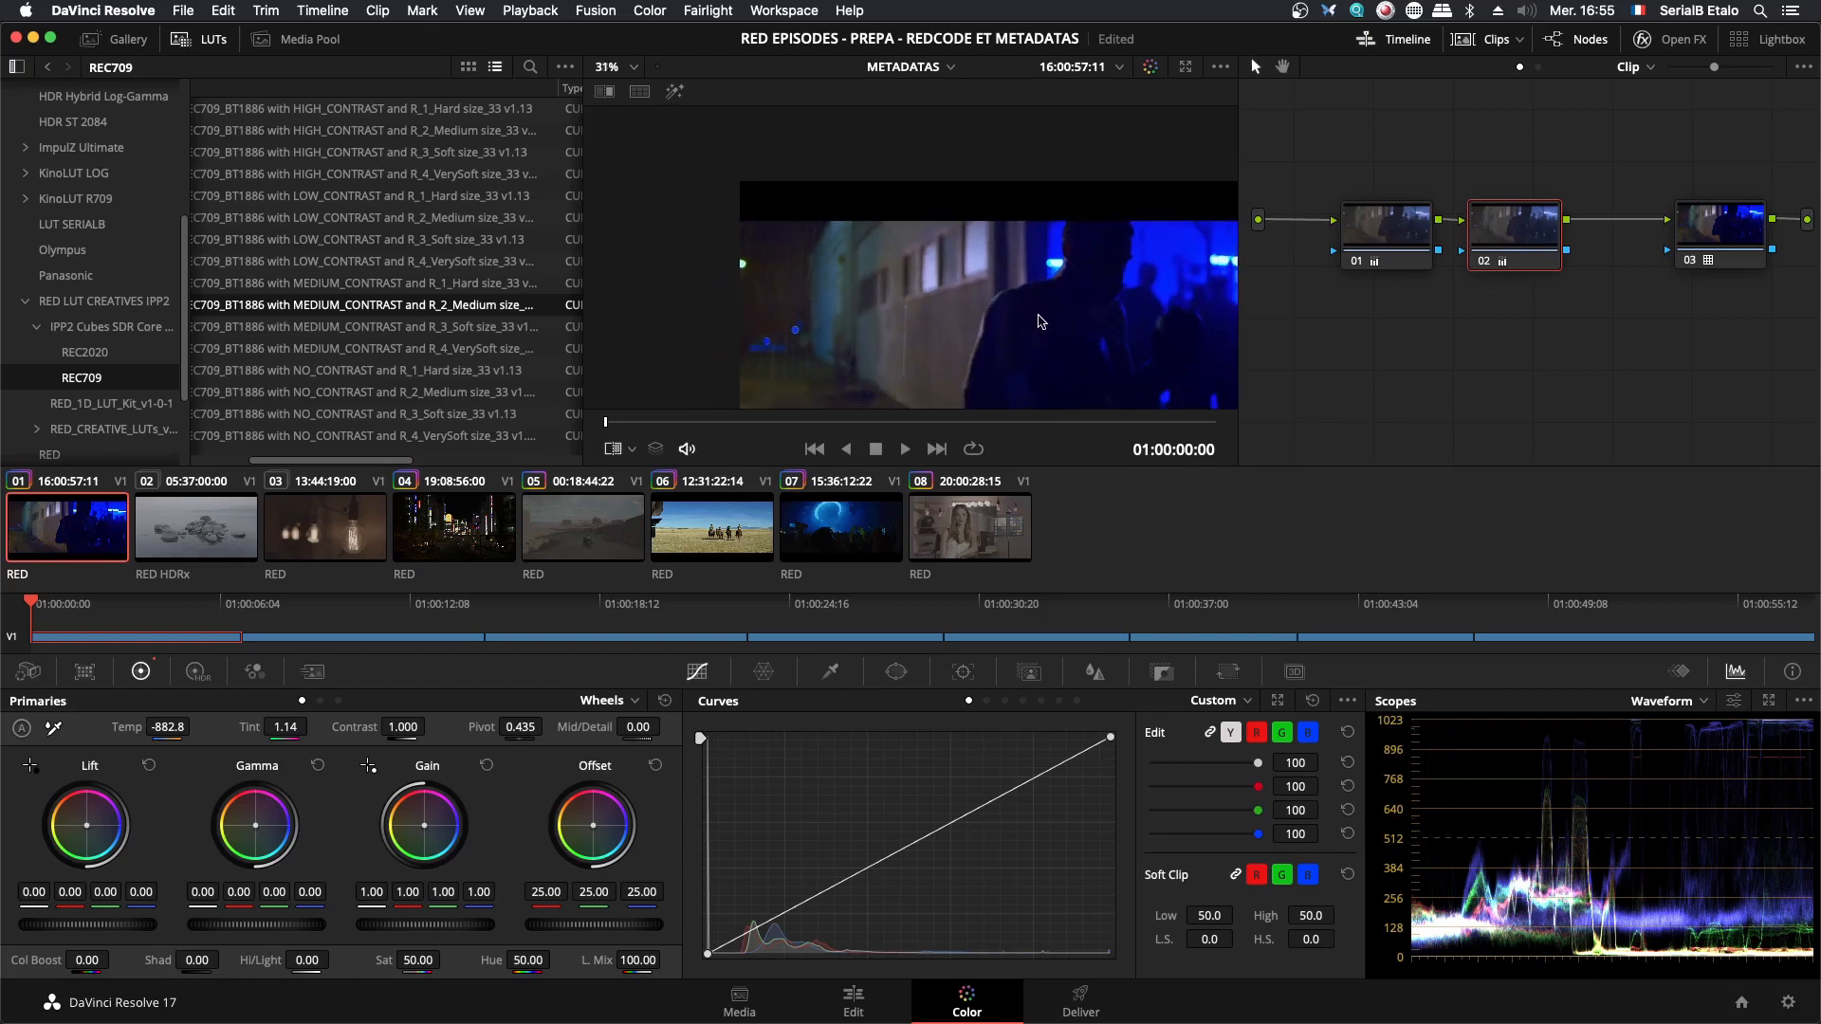
pyautogui.scroll(-1, 1038, 320)
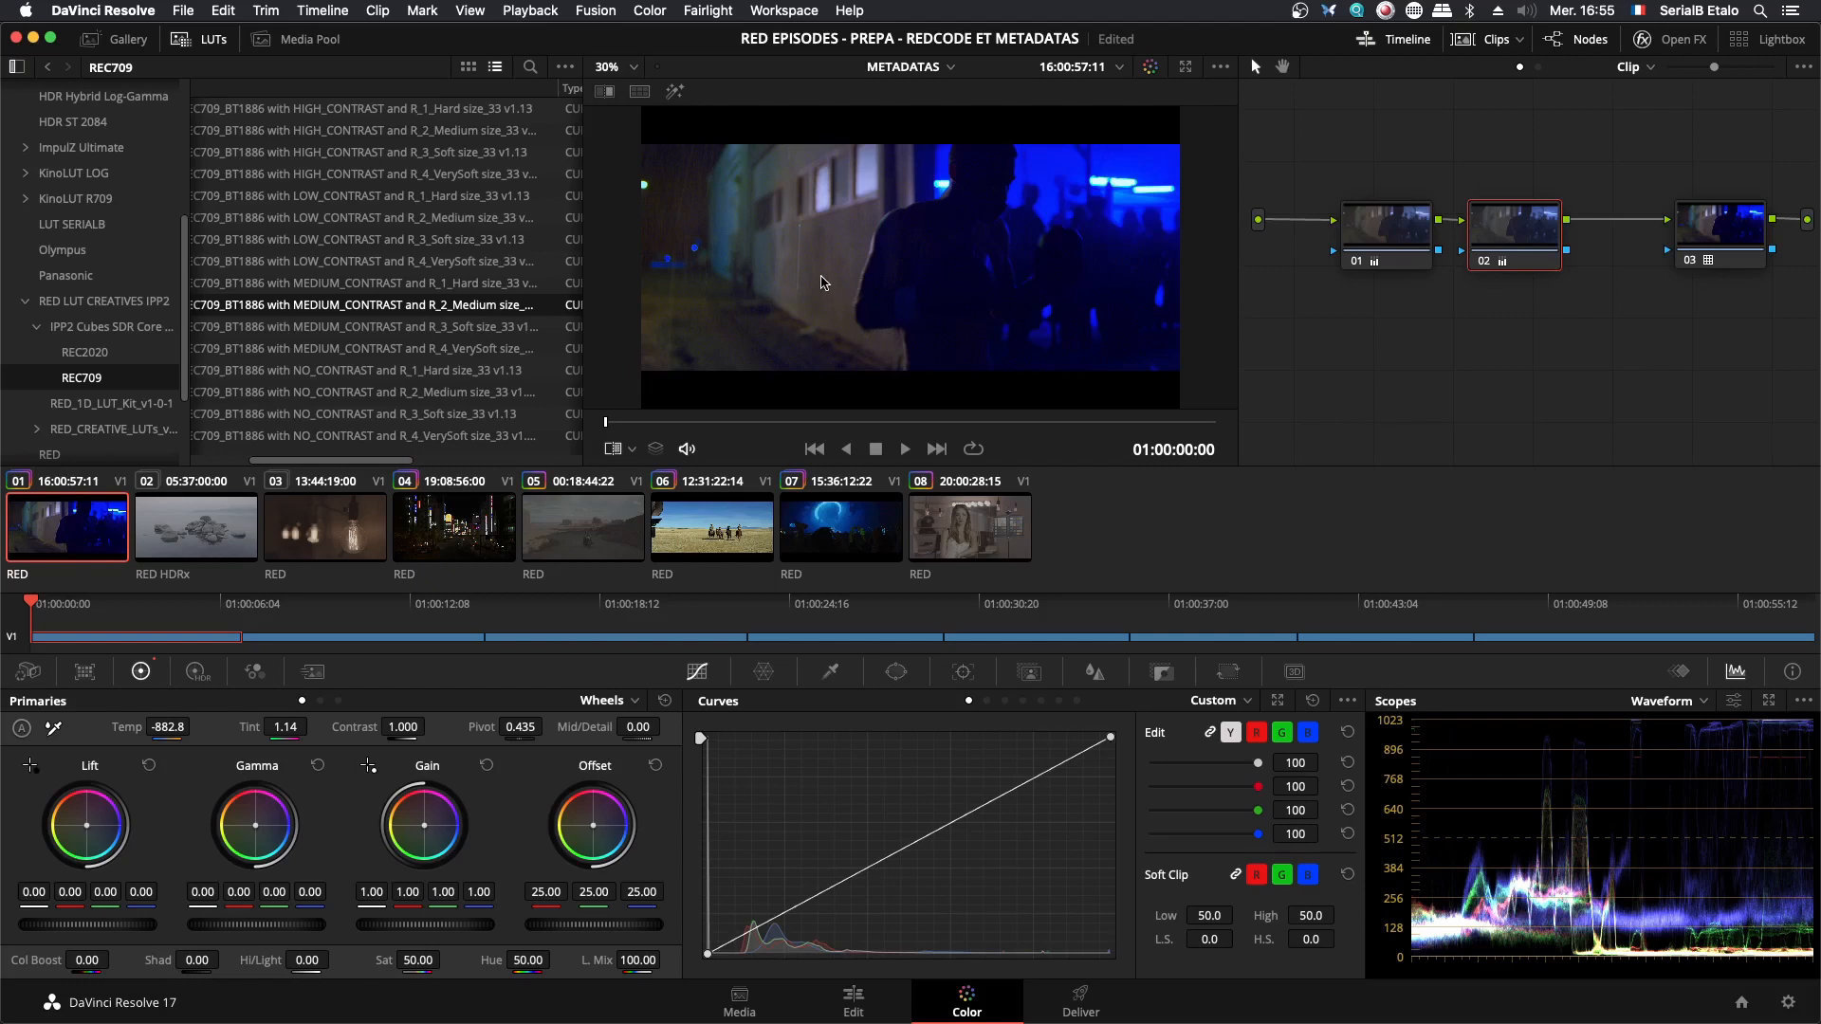
pyautogui.scroll(5, 795, 268)
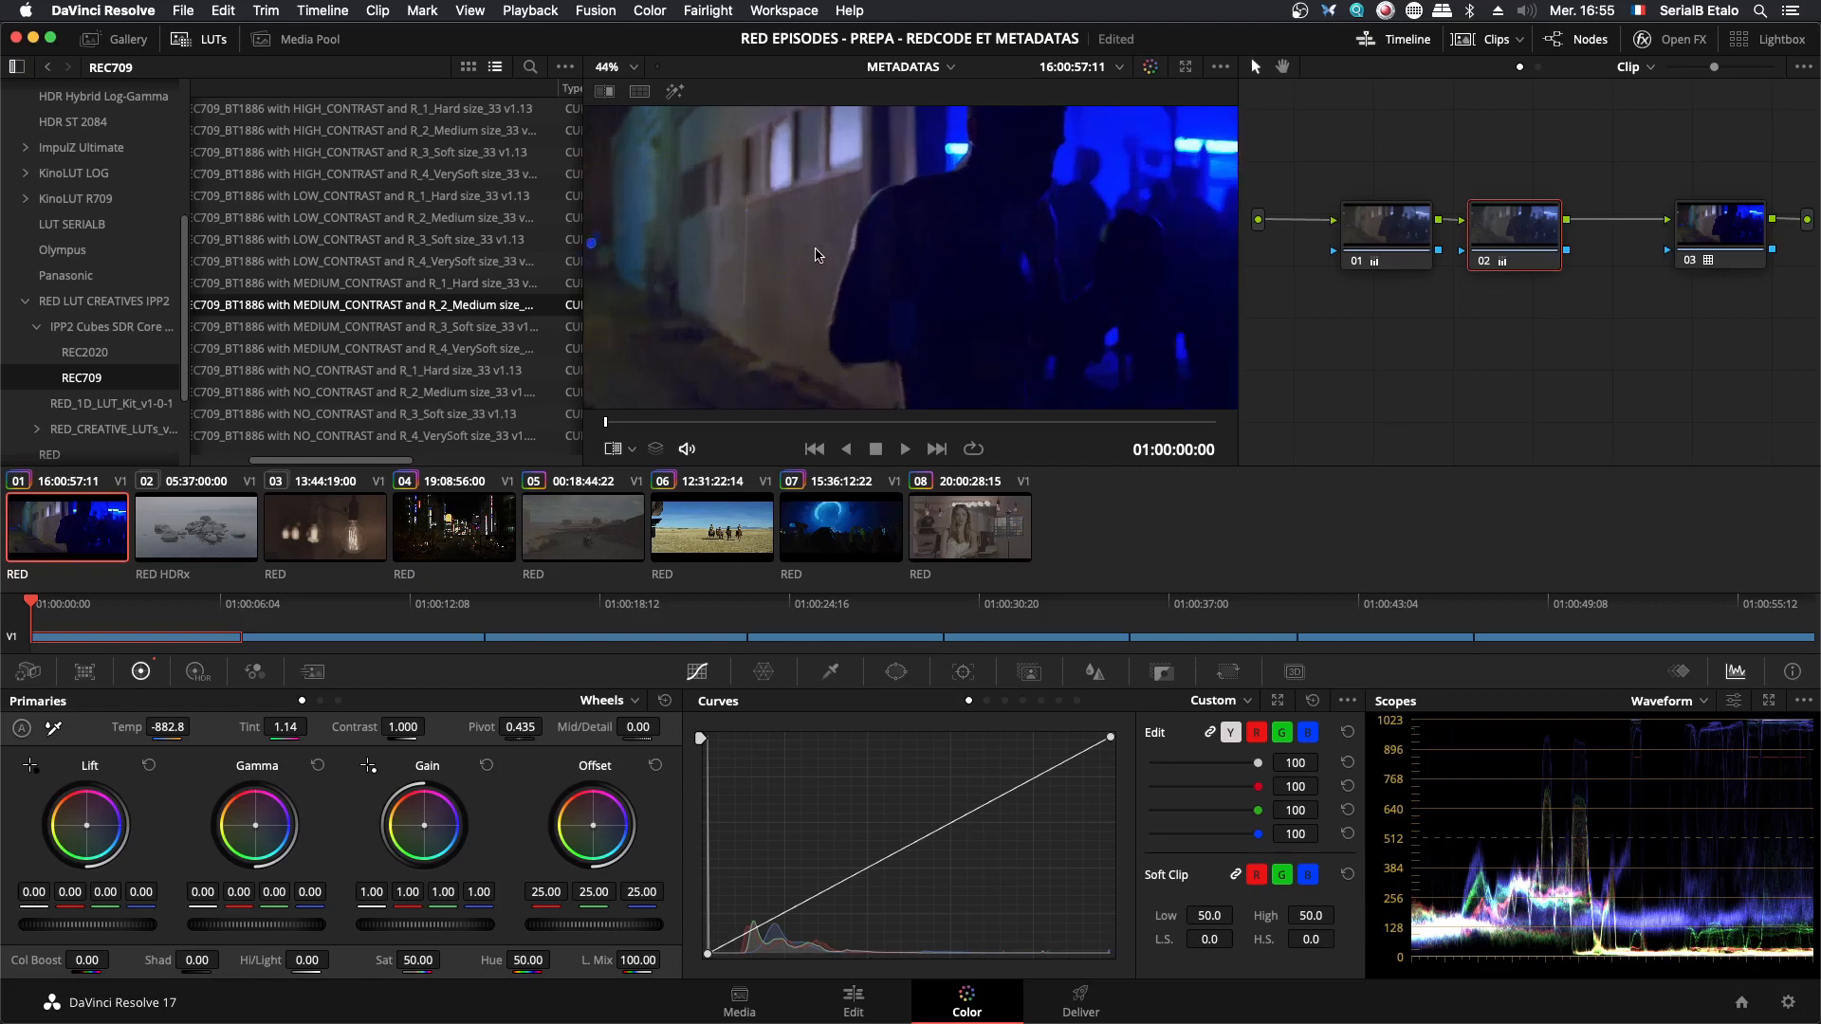
pyautogui.moveTo(747, 188); pyautogui.dragTo(773, 189)
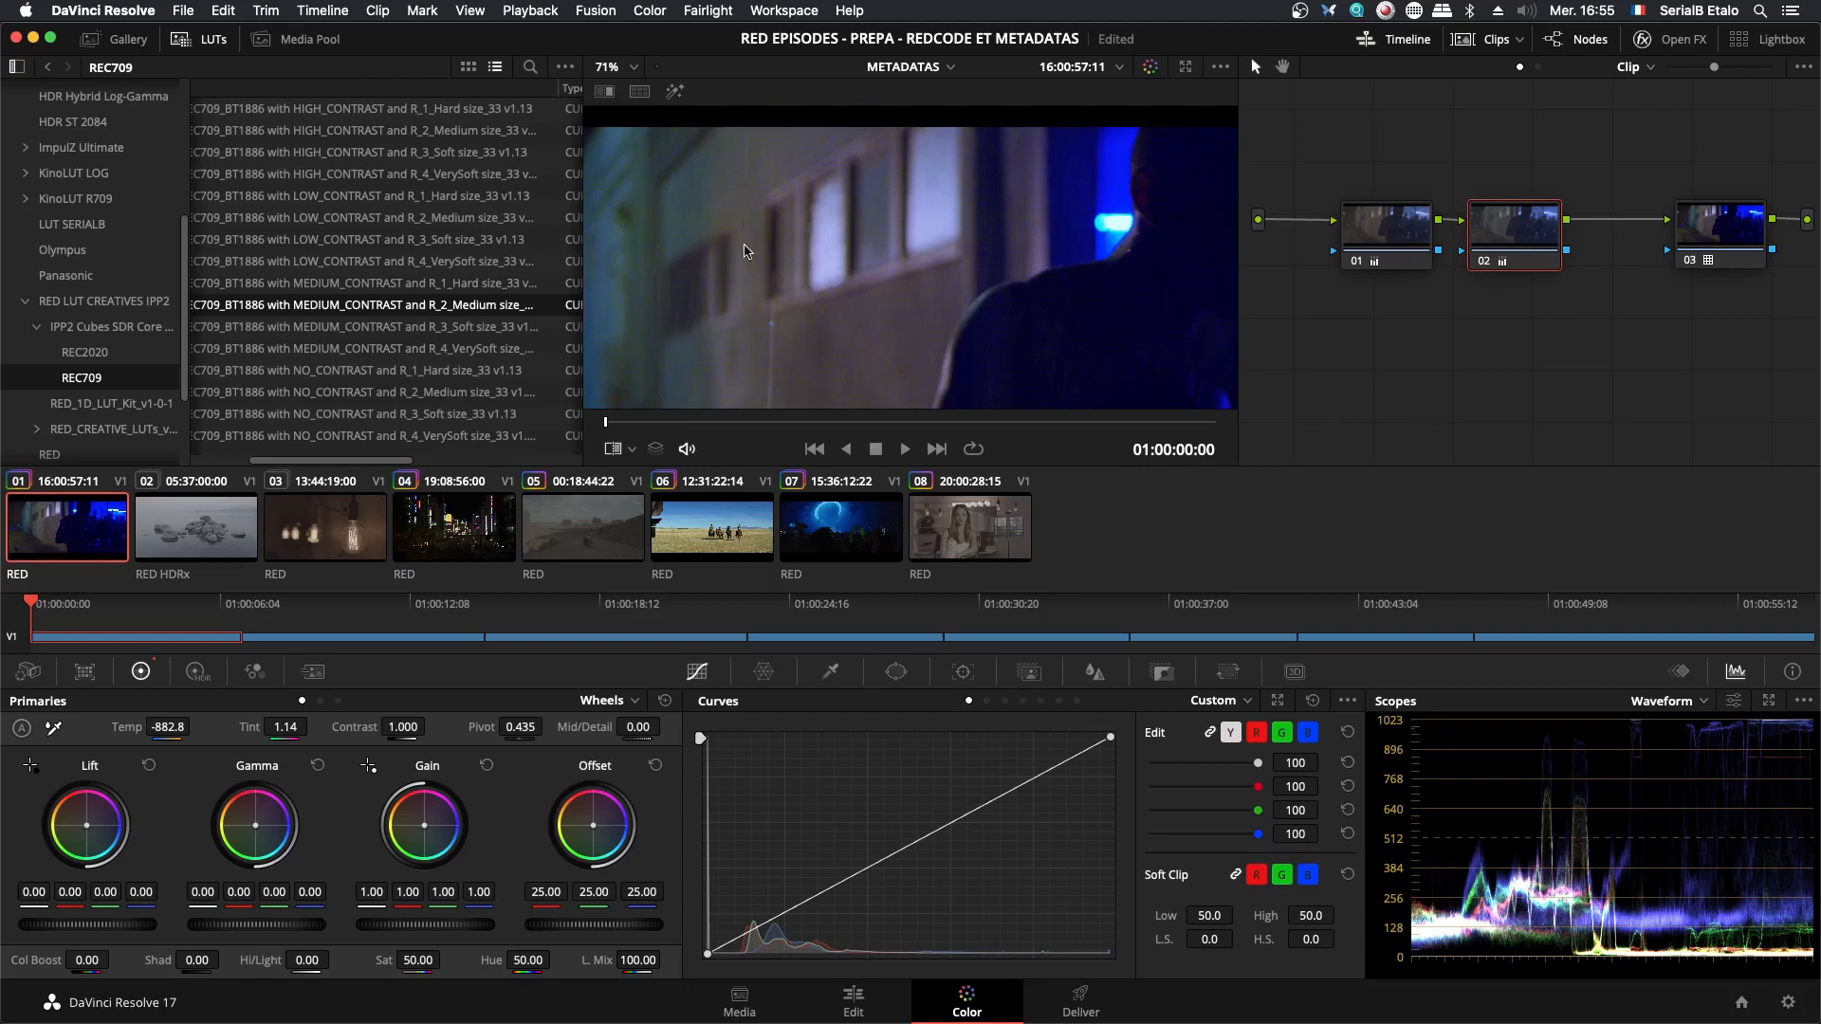
pyautogui.press('super+s')
# - Examine the ground, the silhouette and the blue-lit background close up for color shifts from the white balance
pyautogui.scroll(5, 872, 326)
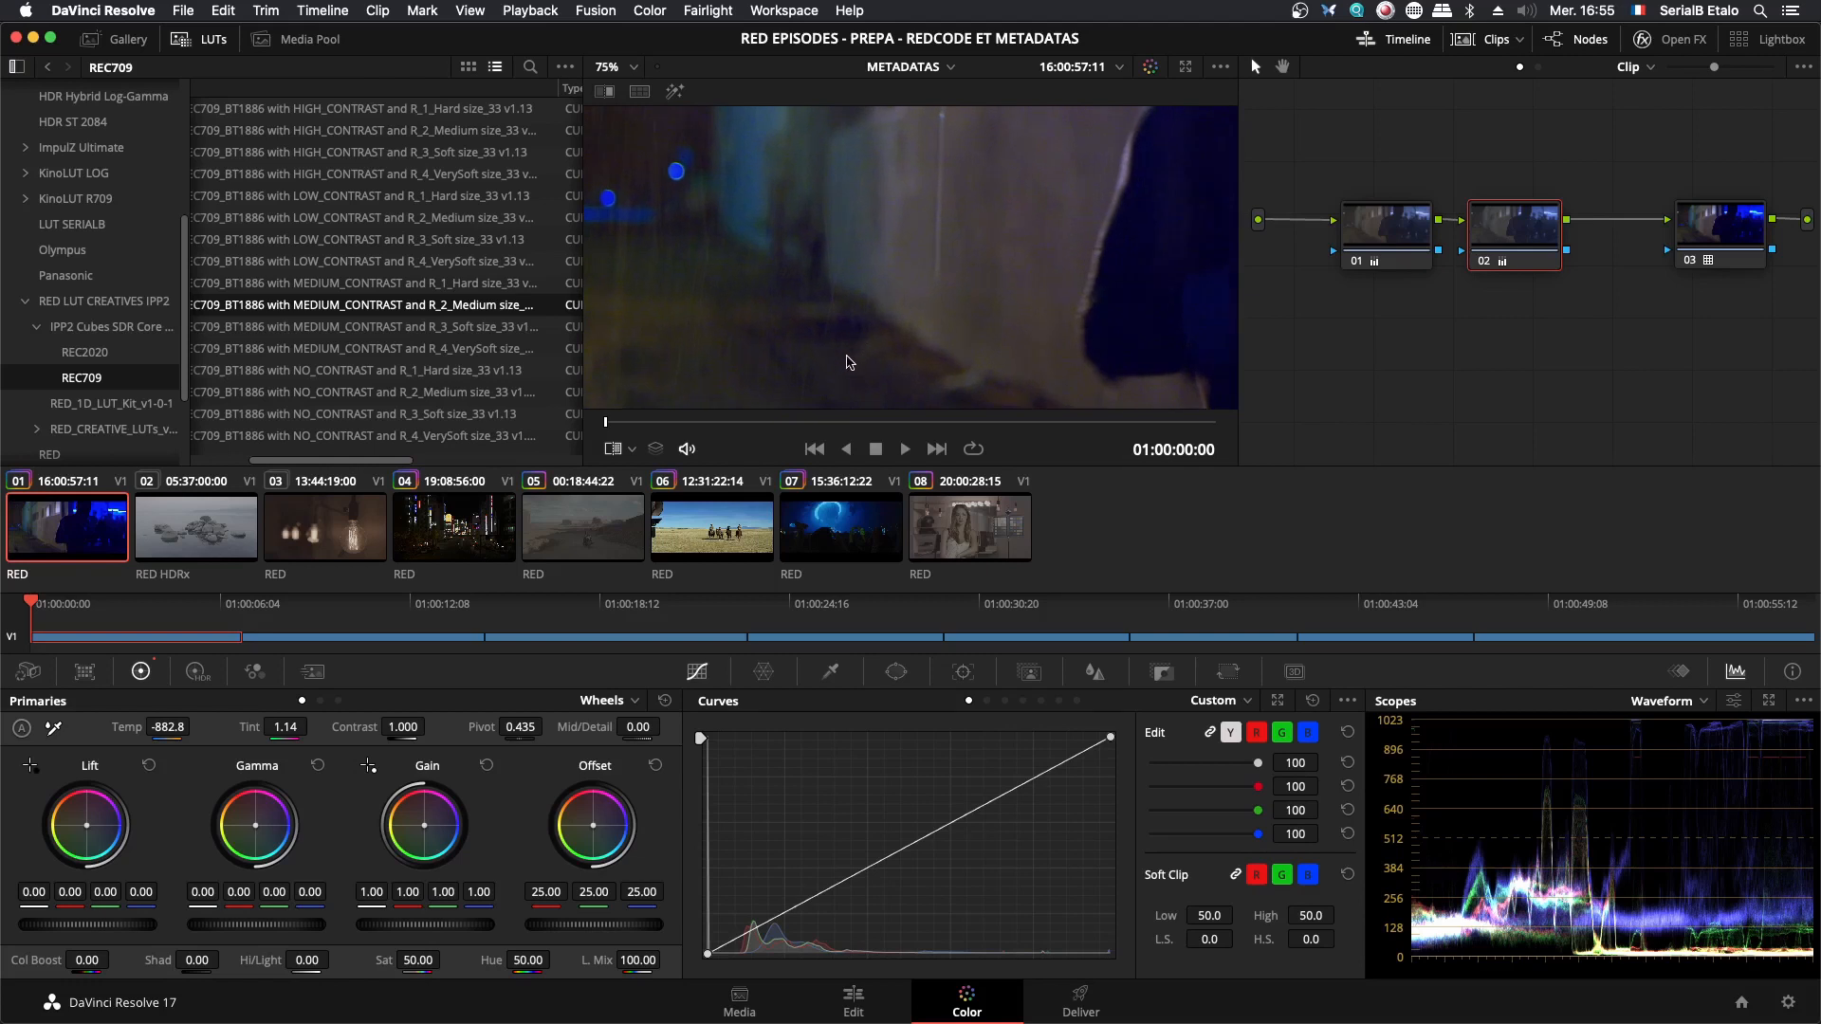
pyautogui.moveTo(836, 333); pyautogui.dragTo(881, 343)
pyautogui.moveTo(1221, 247); pyautogui.dragTo(909, 241)
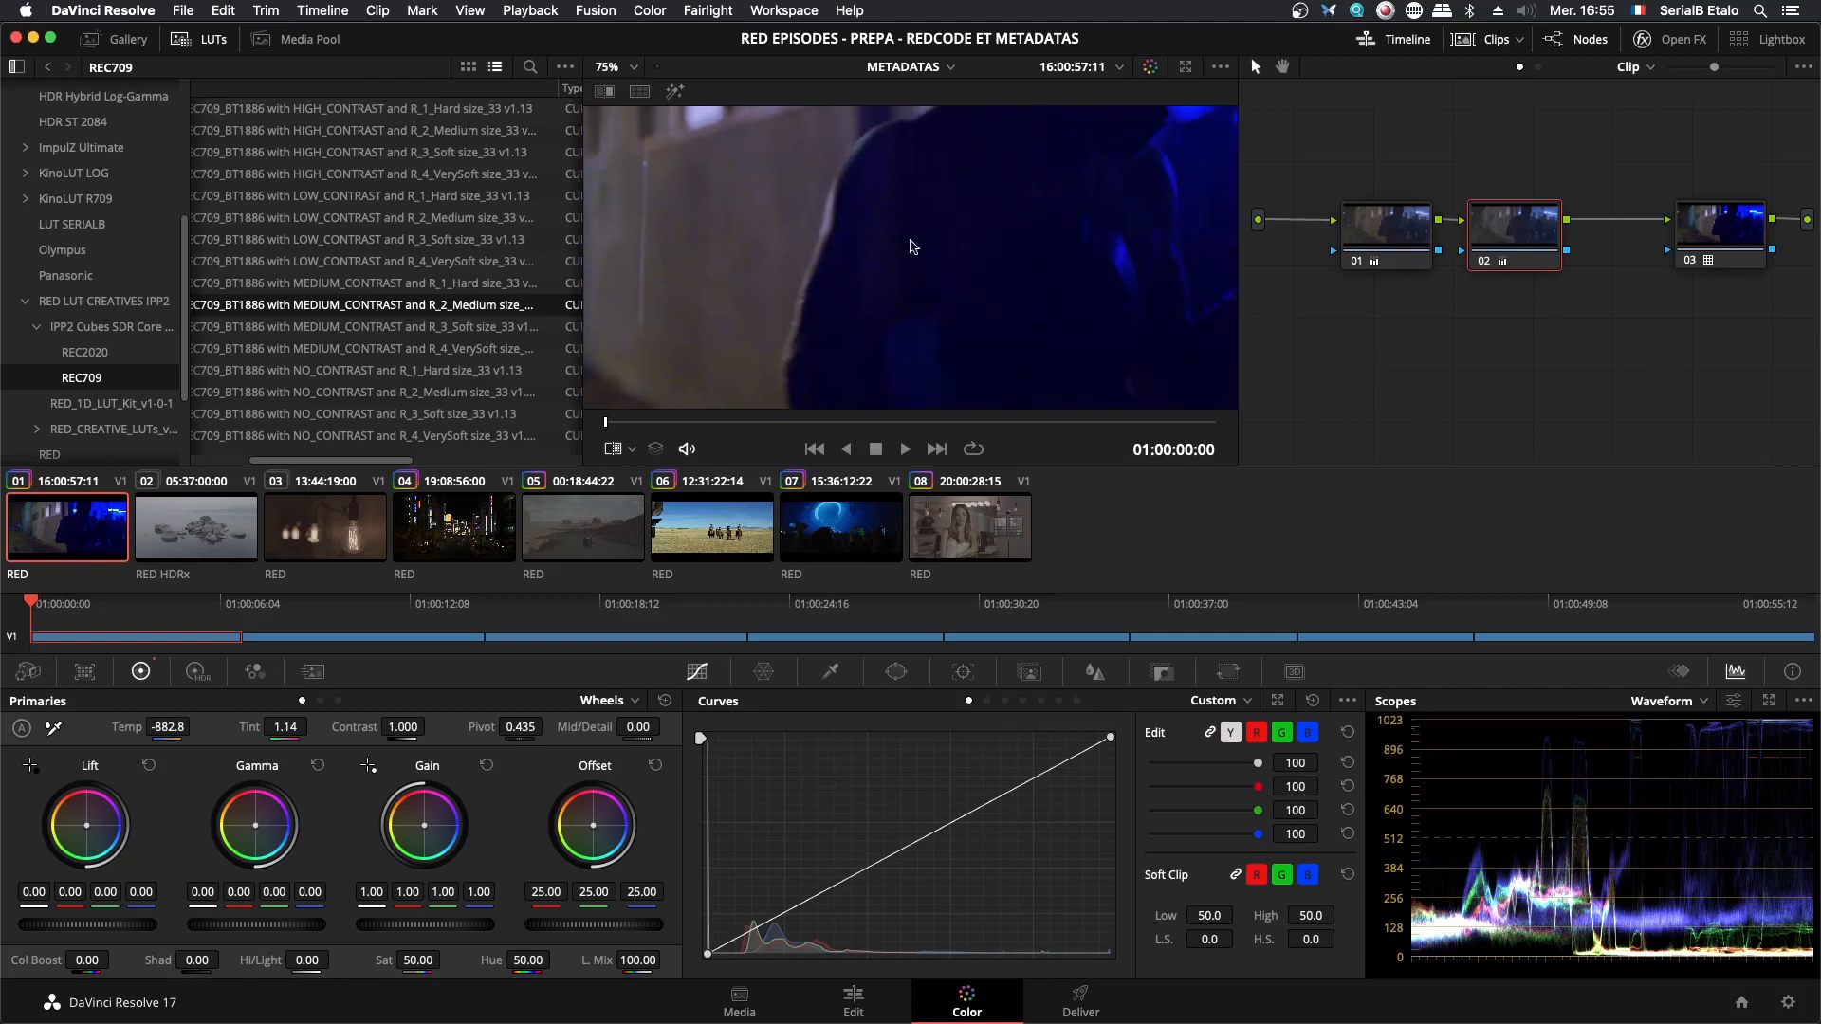
pyautogui.scroll(-2, 911, 247)
pyautogui.scroll(-2, 1105, 275)
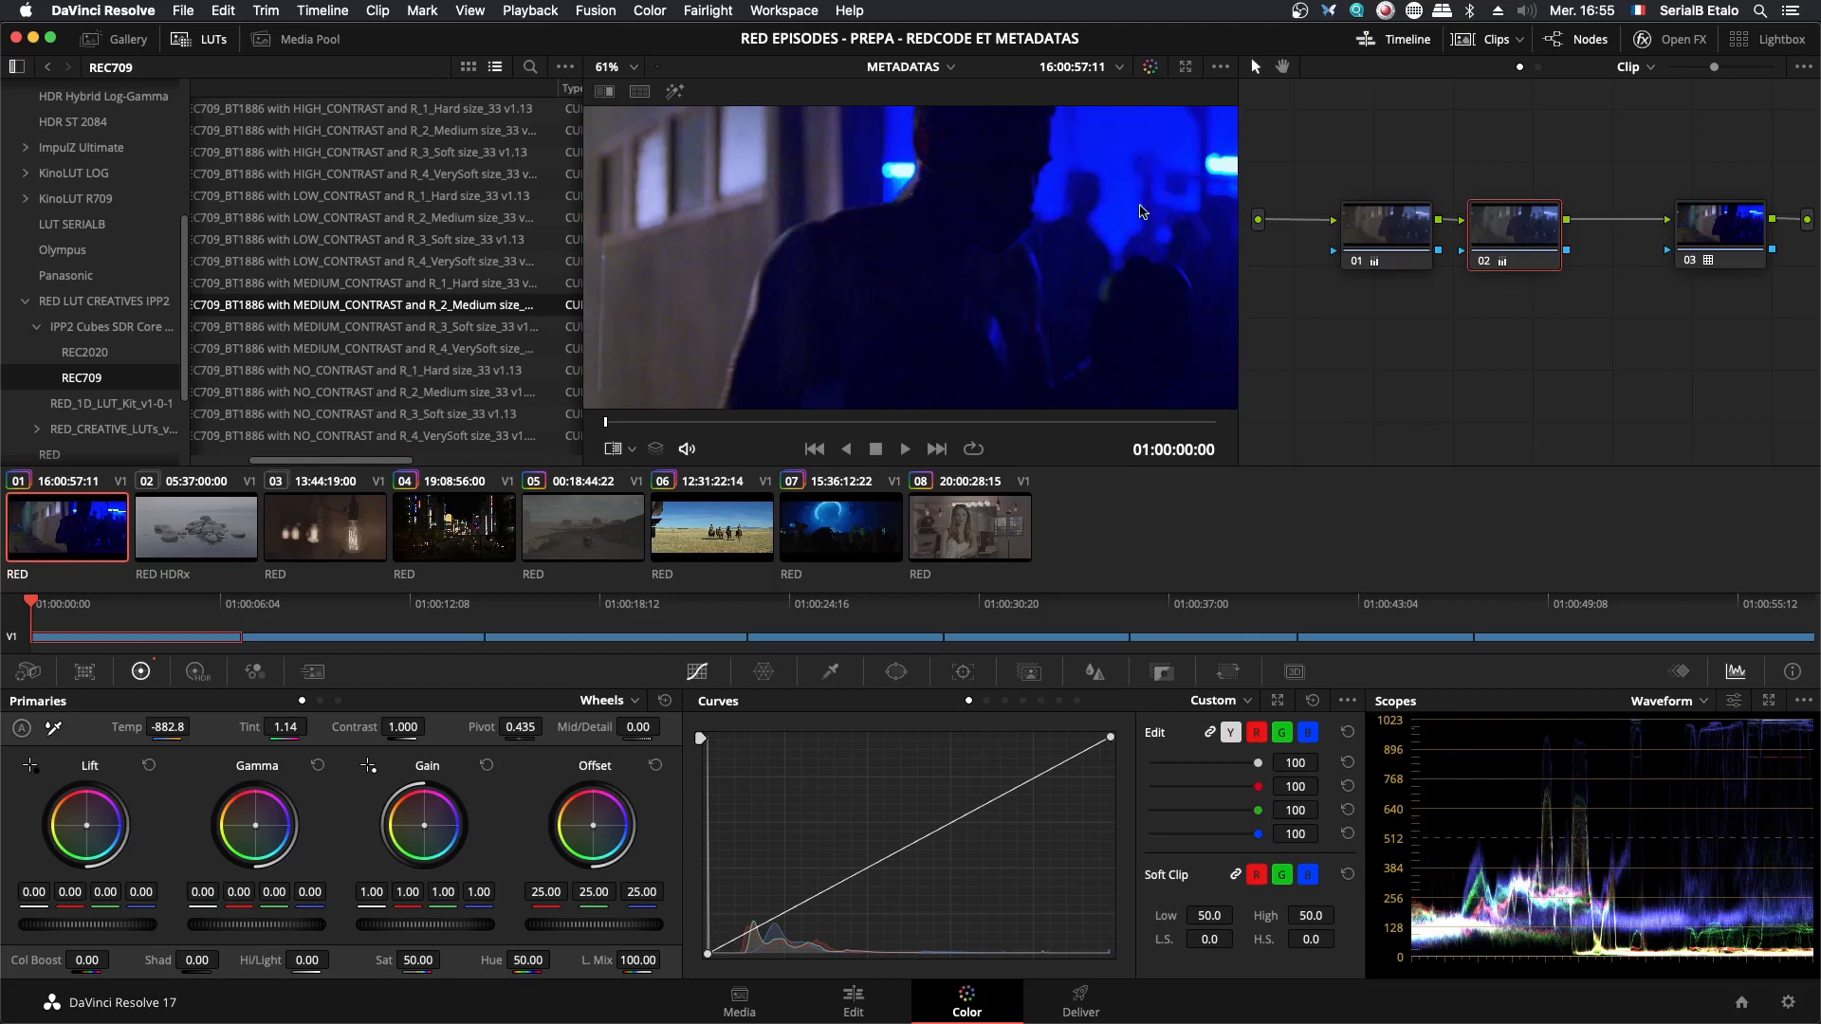
pyautogui.scroll(-3, 1153, 203)
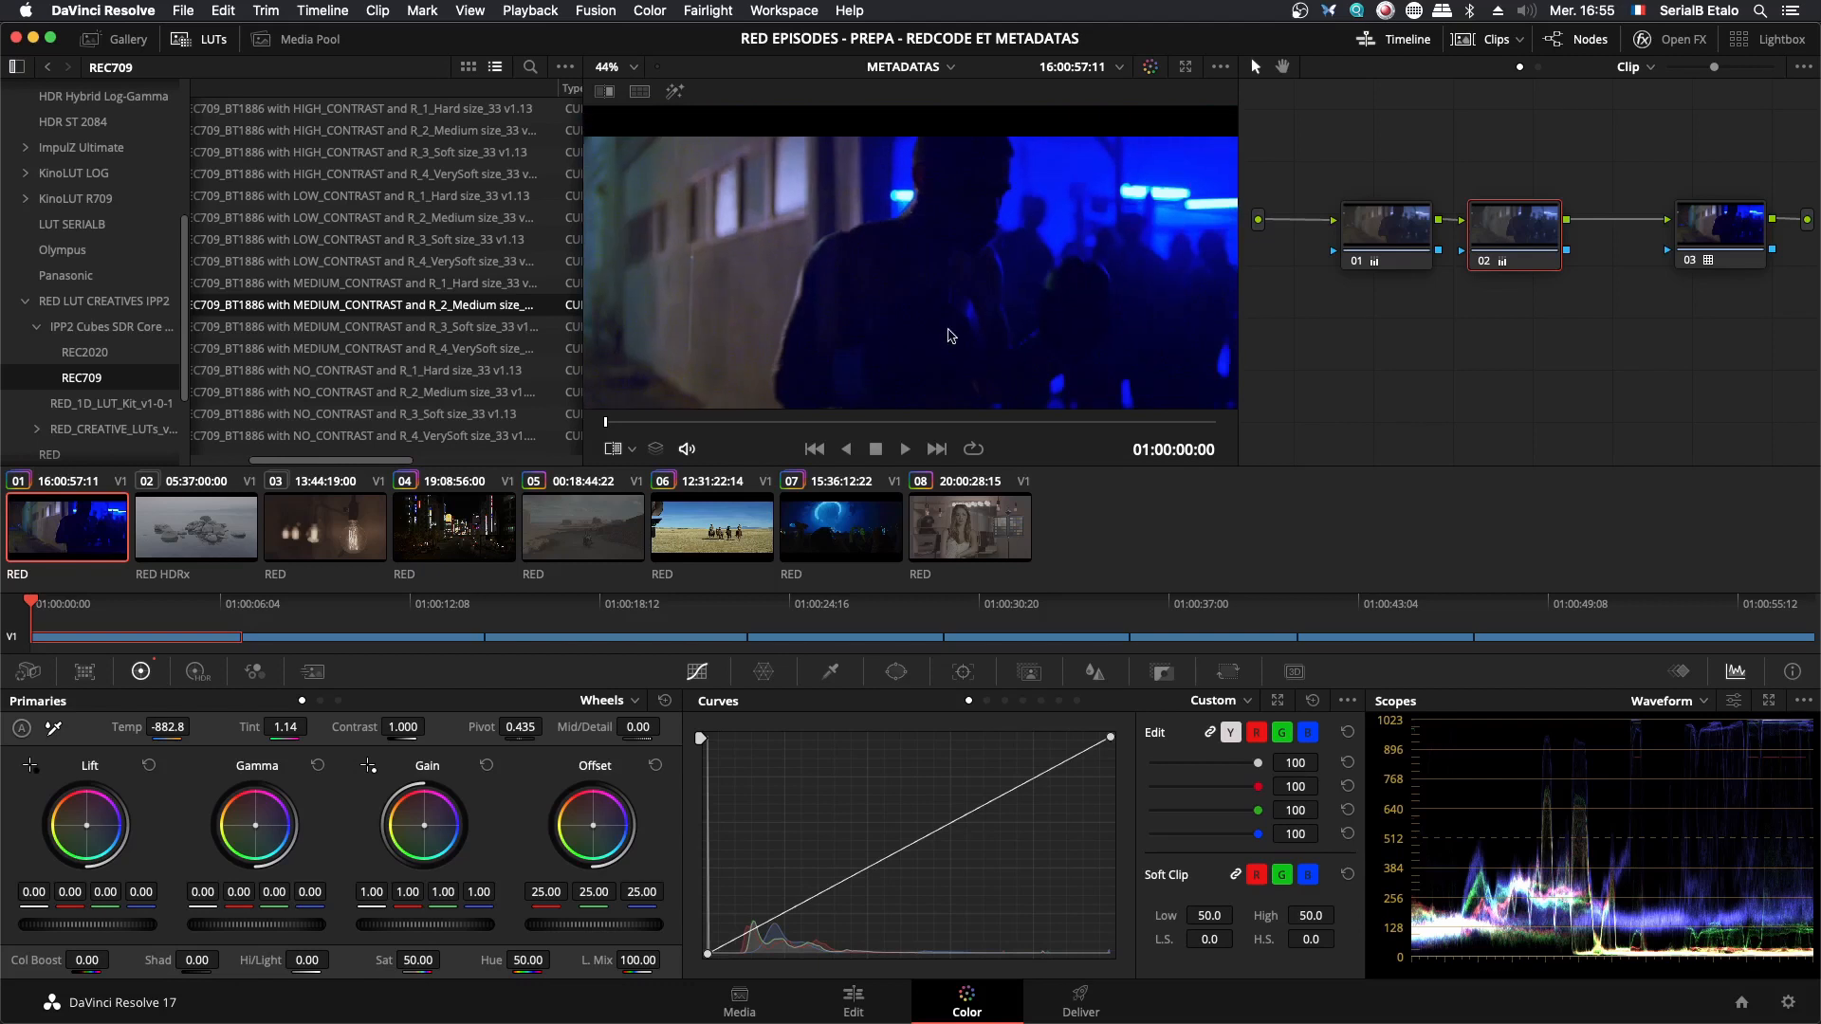
pyautogui.moveTo(948, 329); pyautogui.dragTo(986, 261)
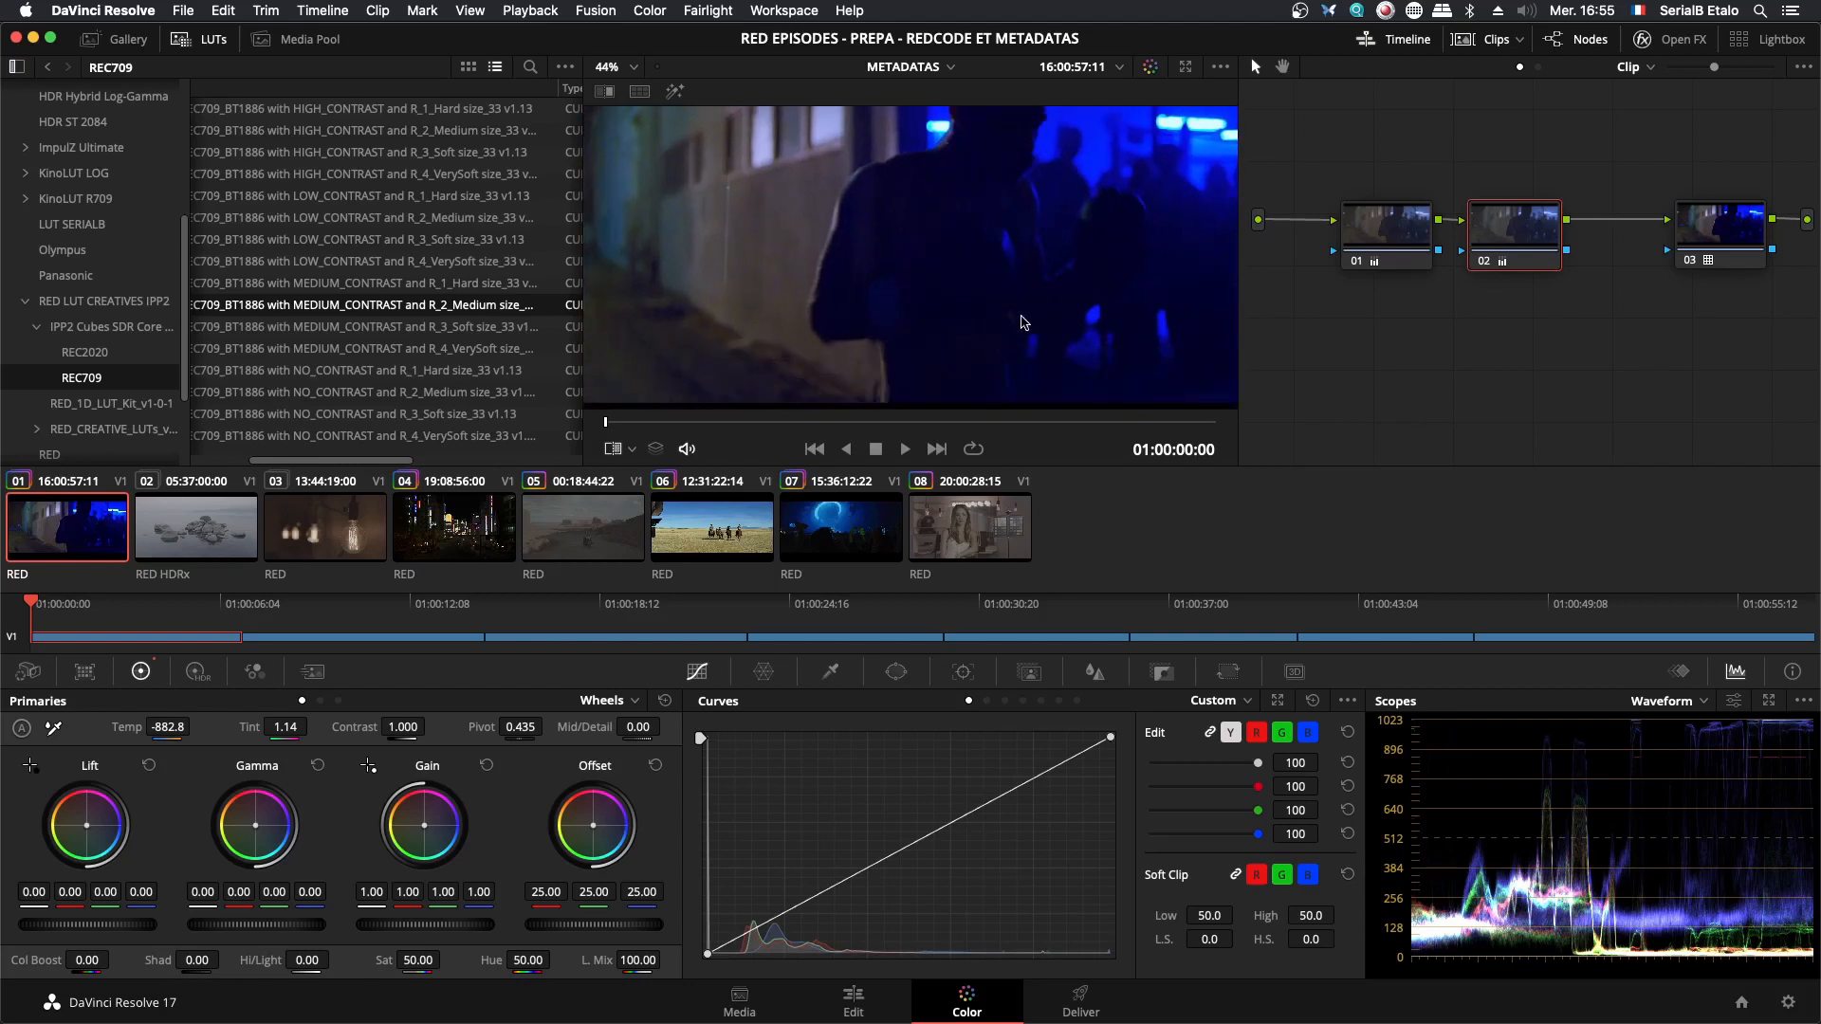
pyautogui.scroll(-1, 1020, 308)
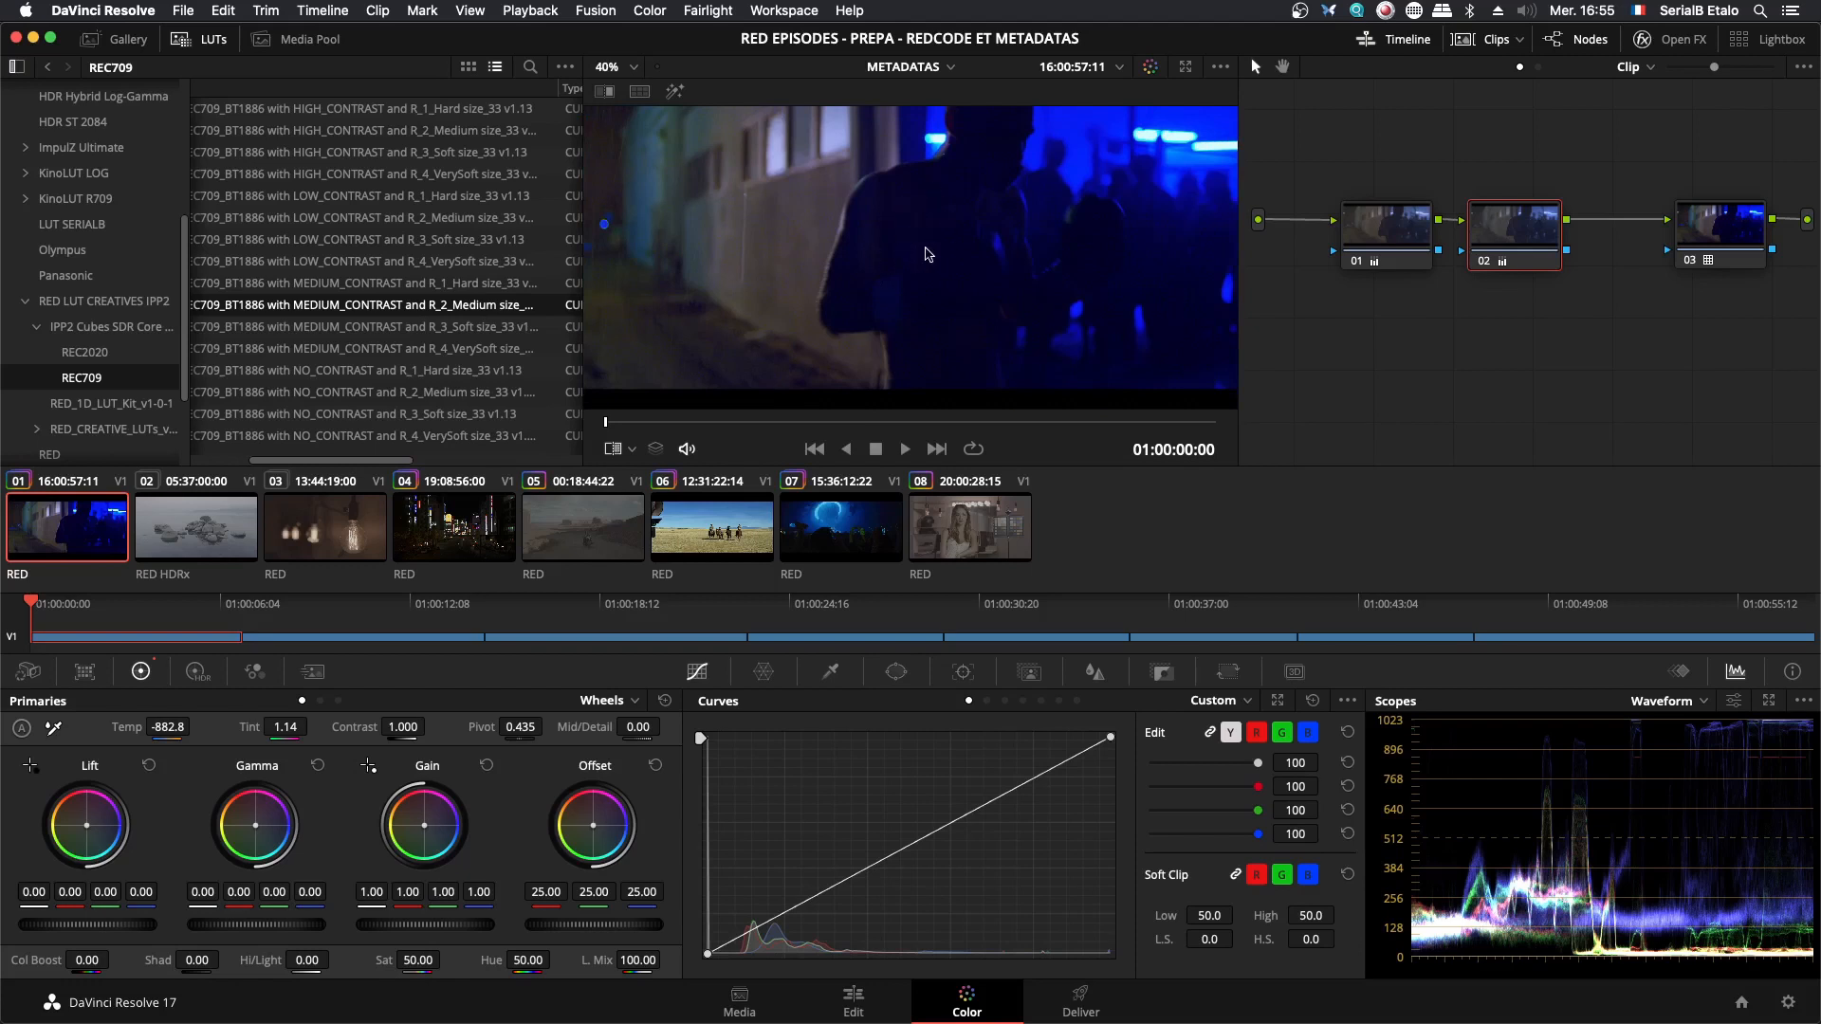
# - Switch to LUTCalc in Chrome and set the Stop Correction to 0
pyautogui.press('super+Tab')
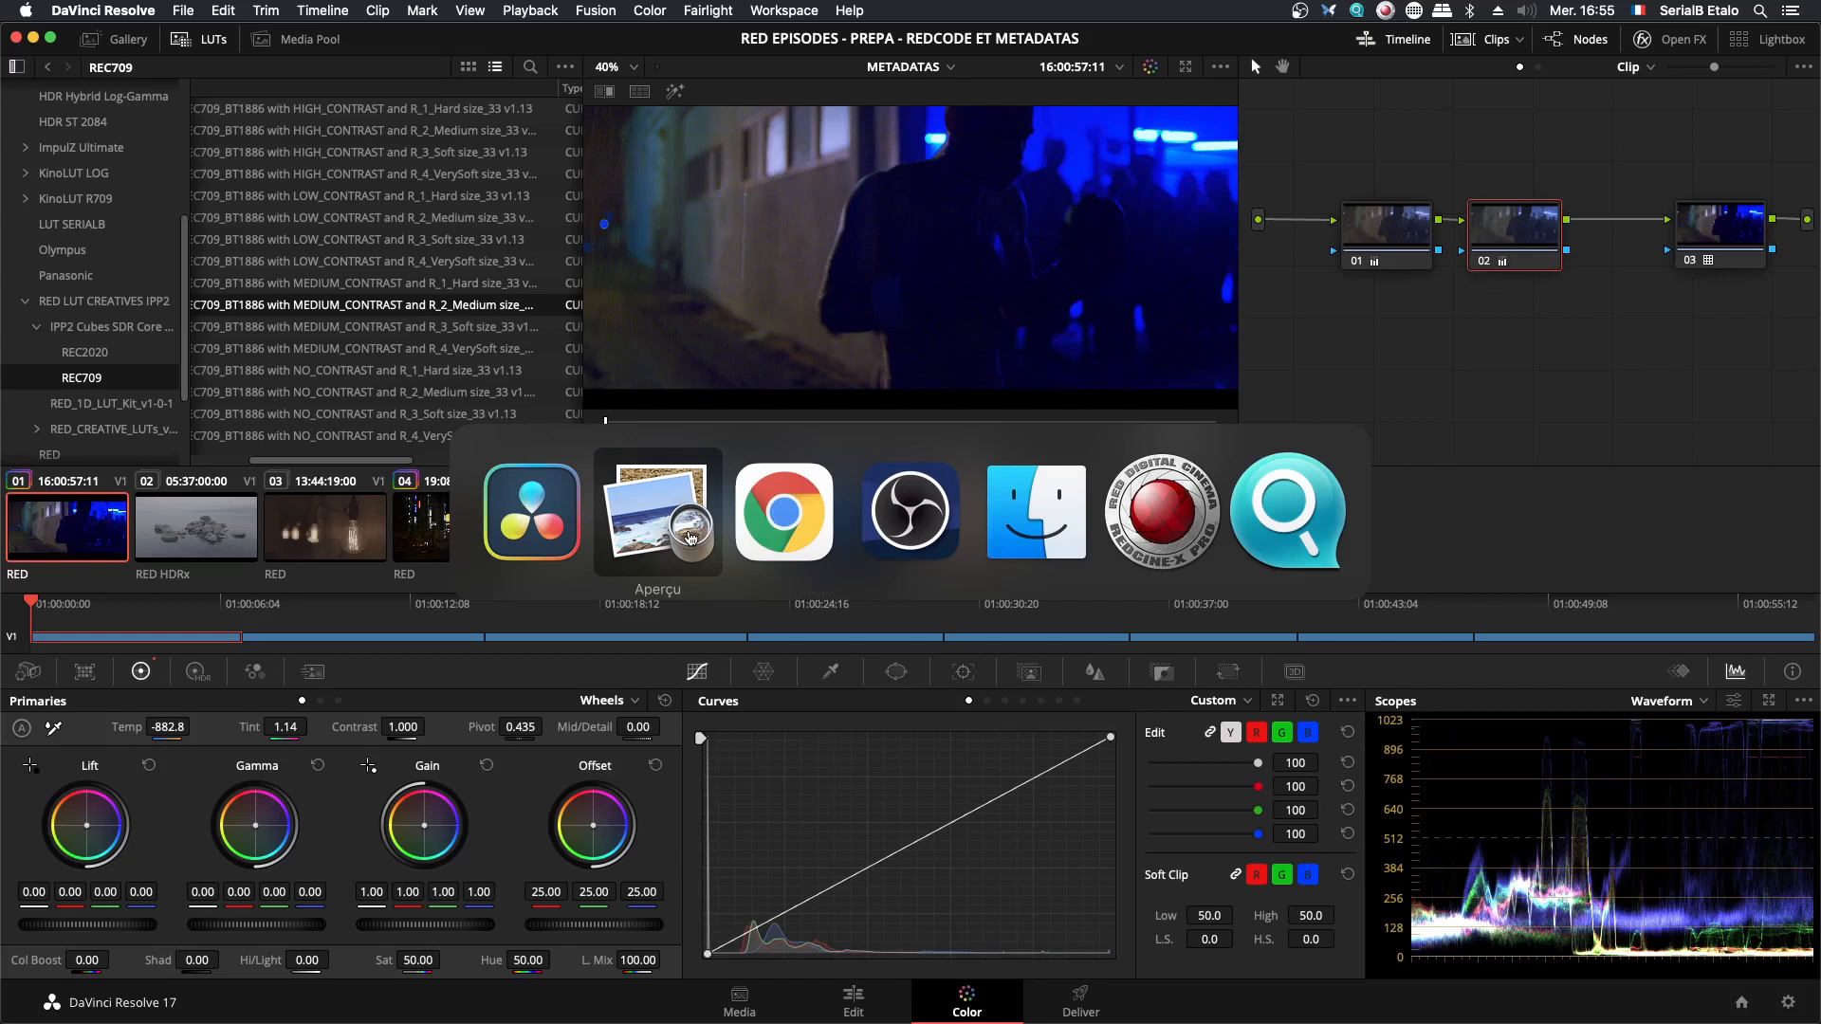
pyautogui.click(770, 539)
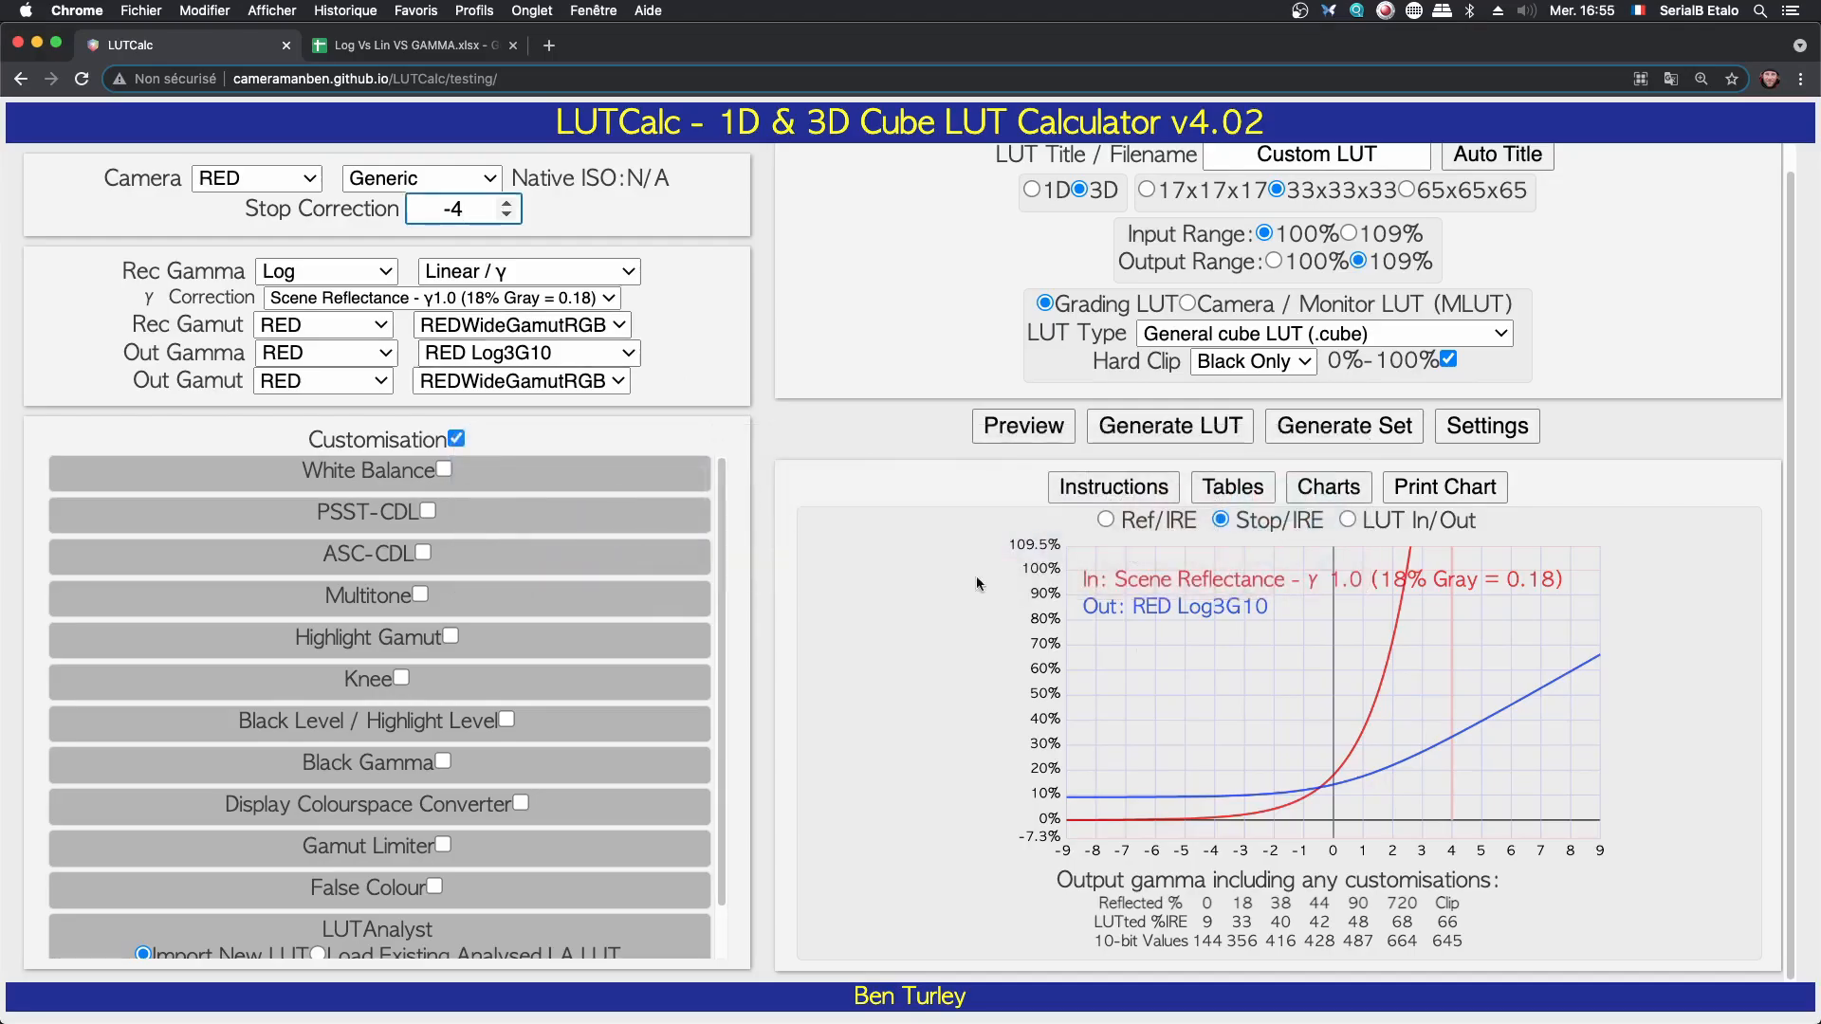
pyautogui.click(506, 203)
pyautogui.click(507, 203)
pyautogui.click(507, 203)
pyautogui.click(507, 203)
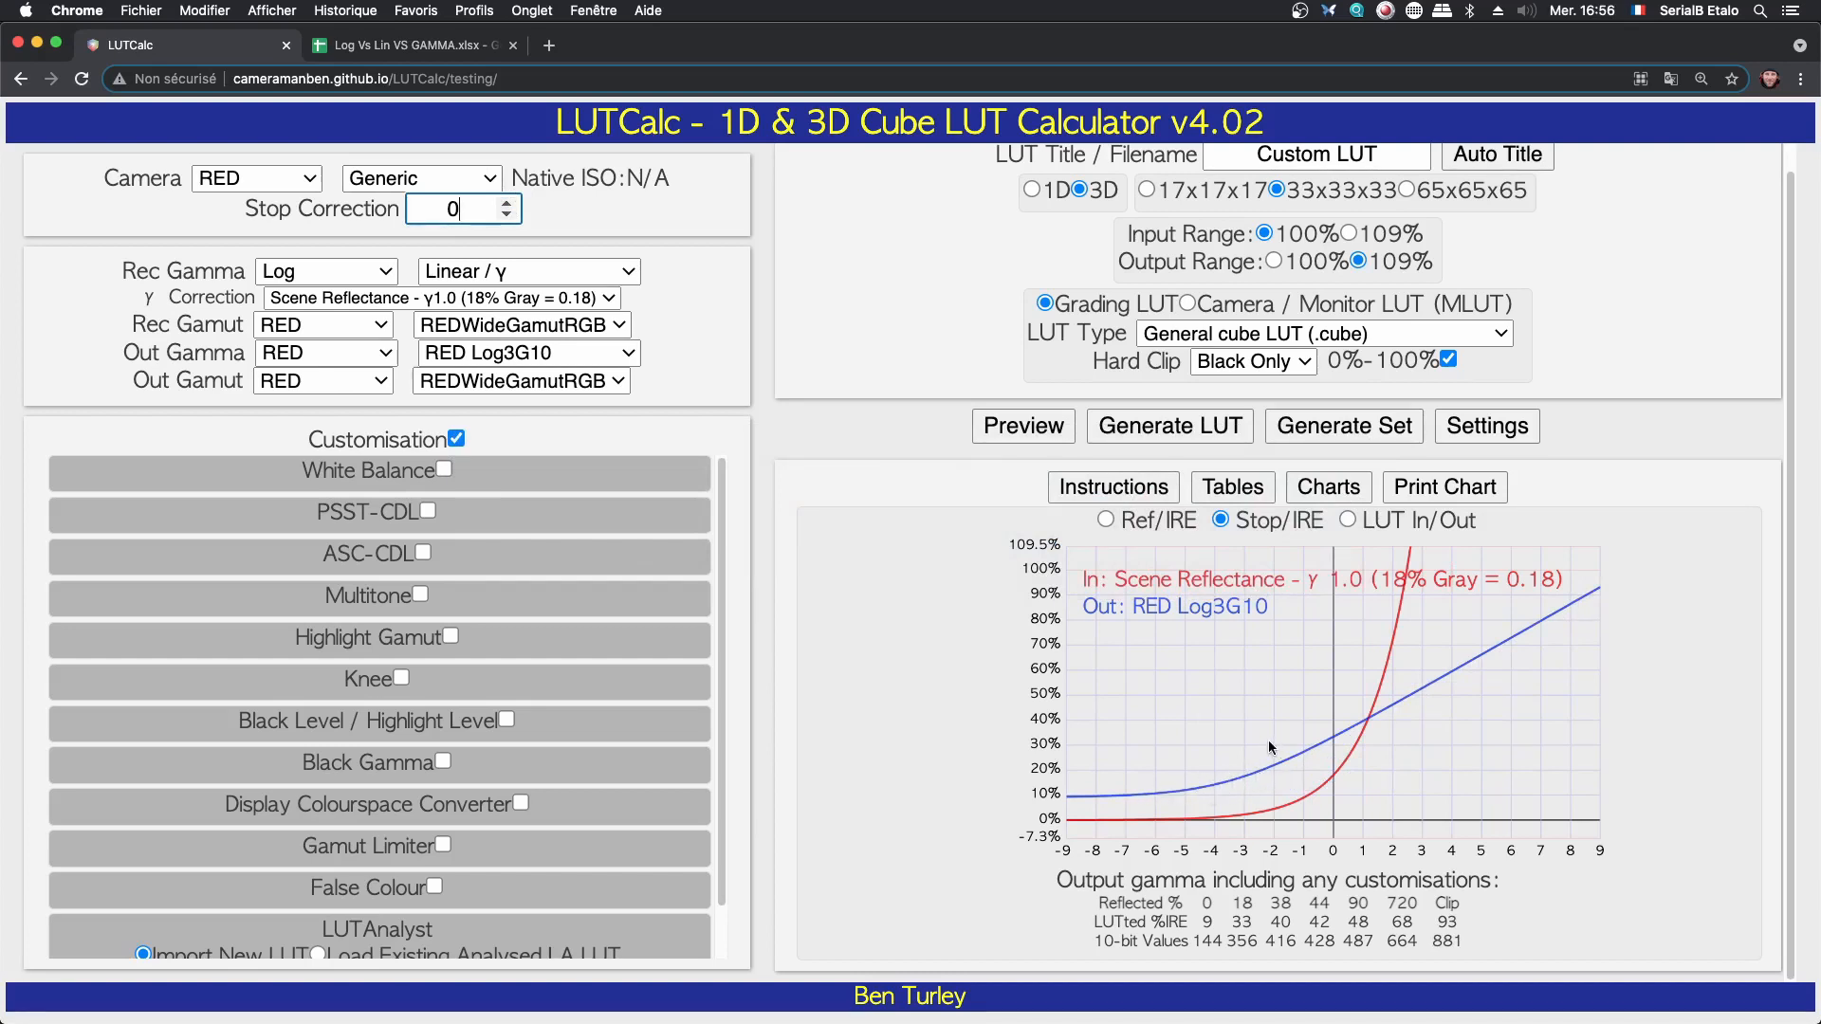
# - Switch to DaVinci Resolve and examine the blue lights beside the wall and the blue-lit crowd close up
pyautogui.press('super+Tab')
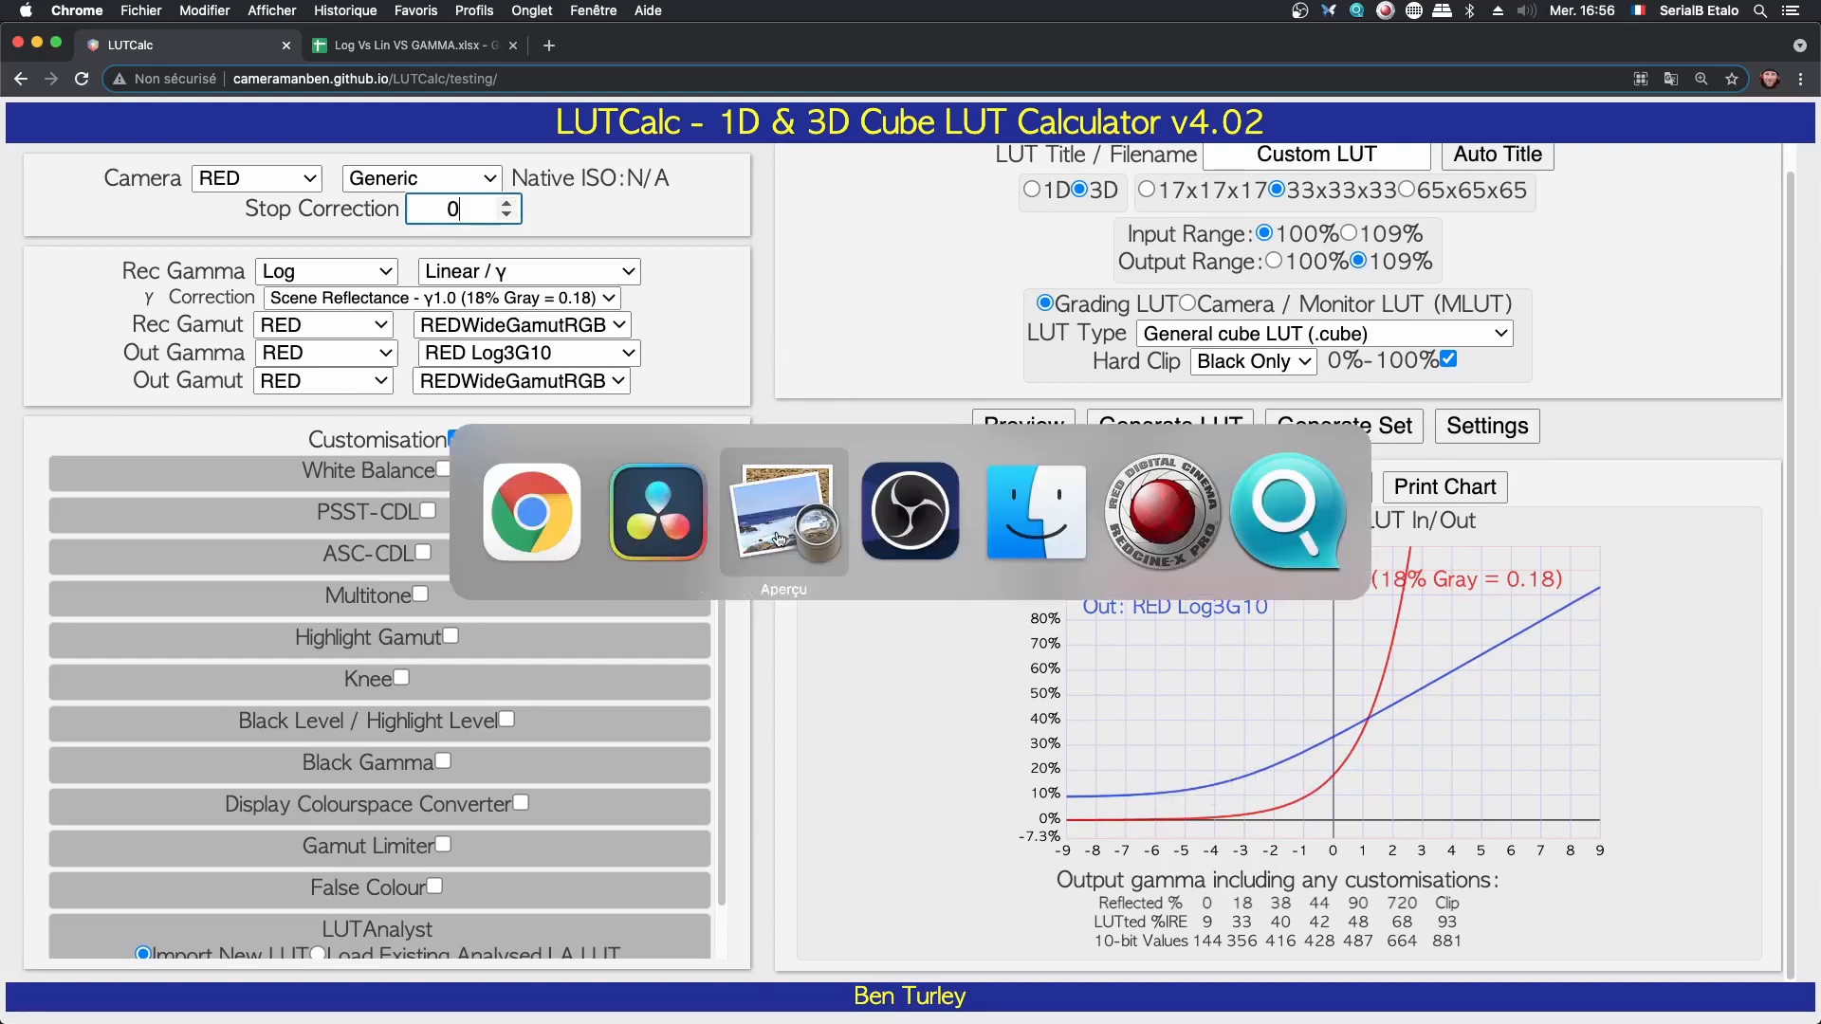
pyautogui.click(662, 528)
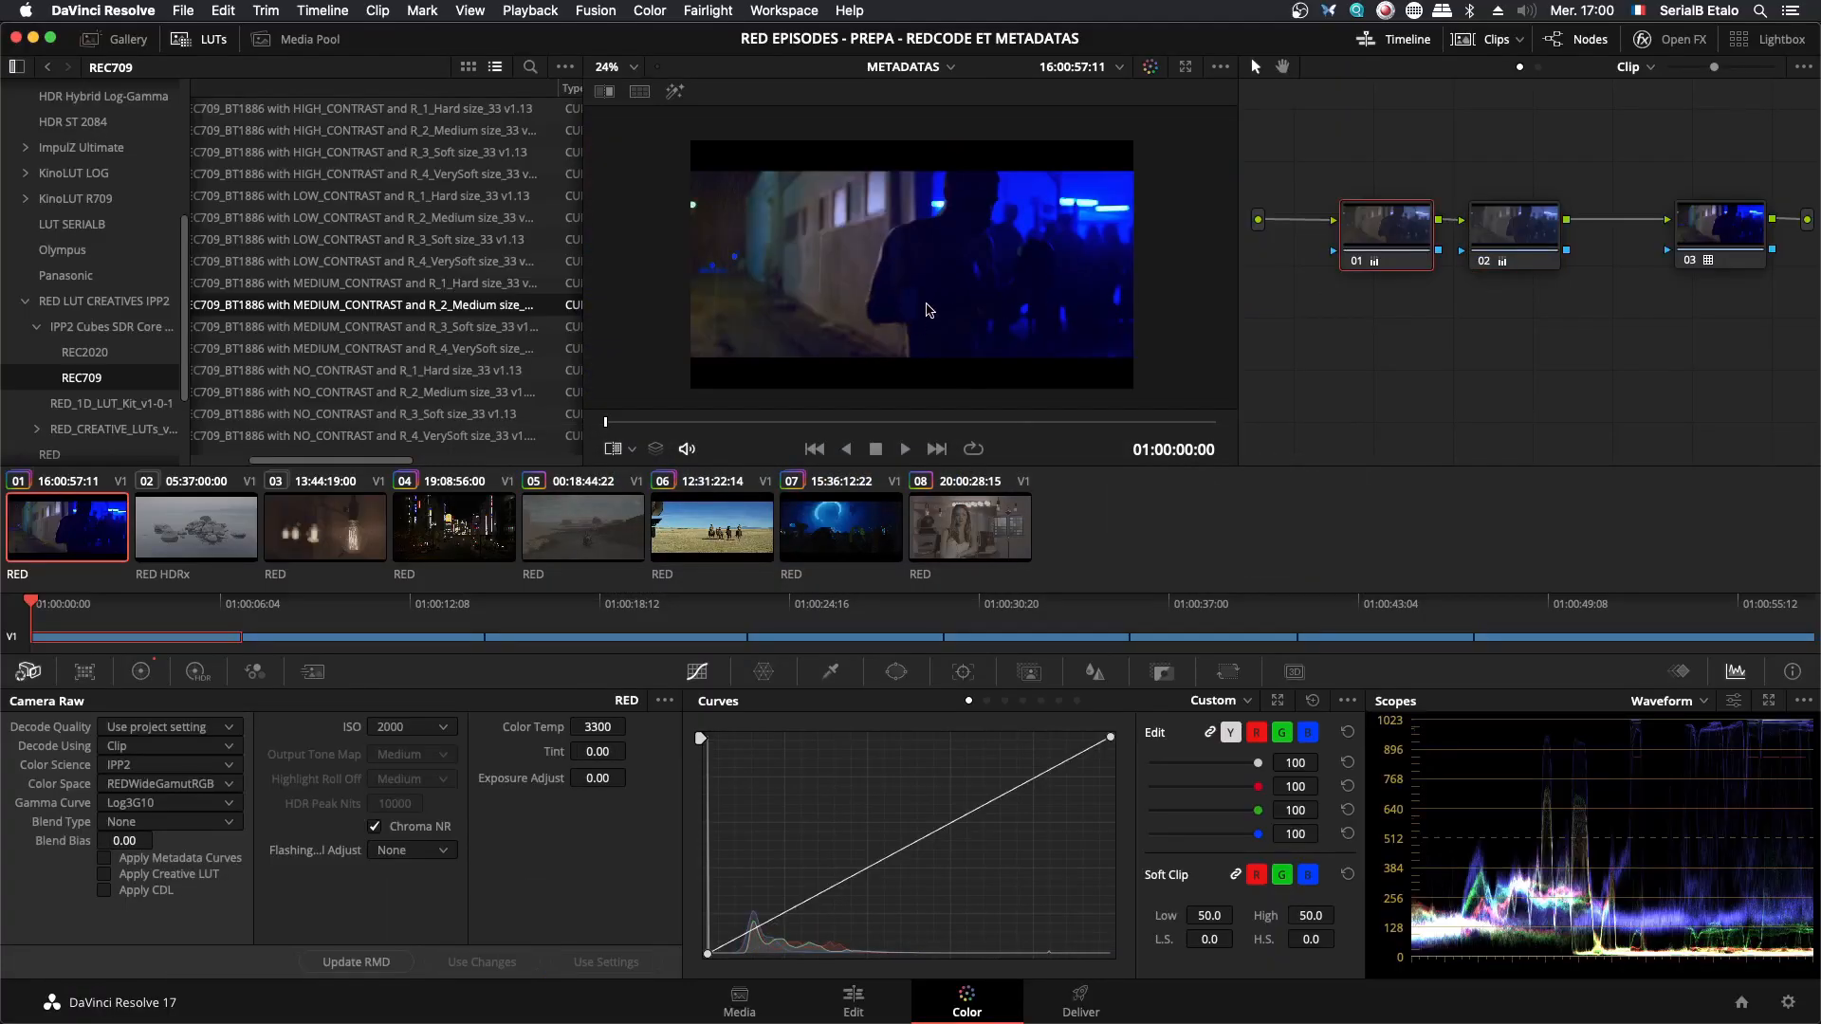
pyautogui.scroll(10, 927, 310)
pyautogui.scroll(2, 1015, 242)
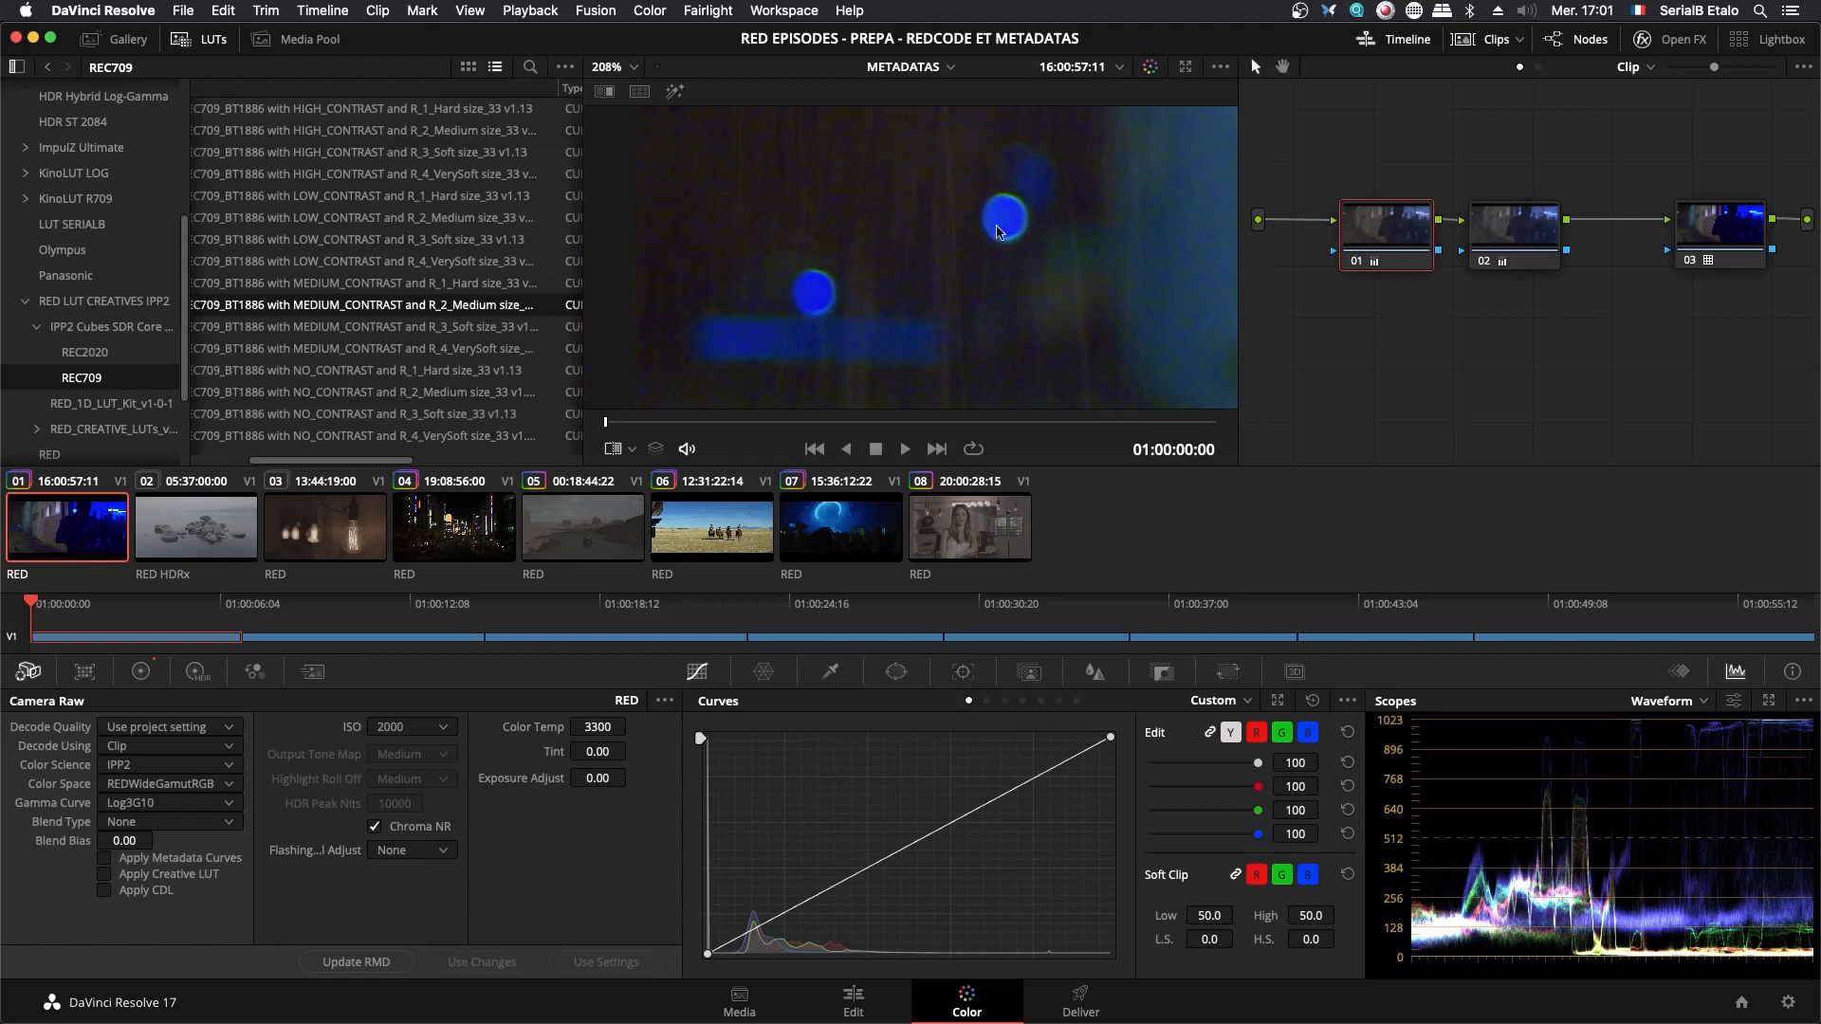
pyautogui.scroll(-2, 1020, 258)
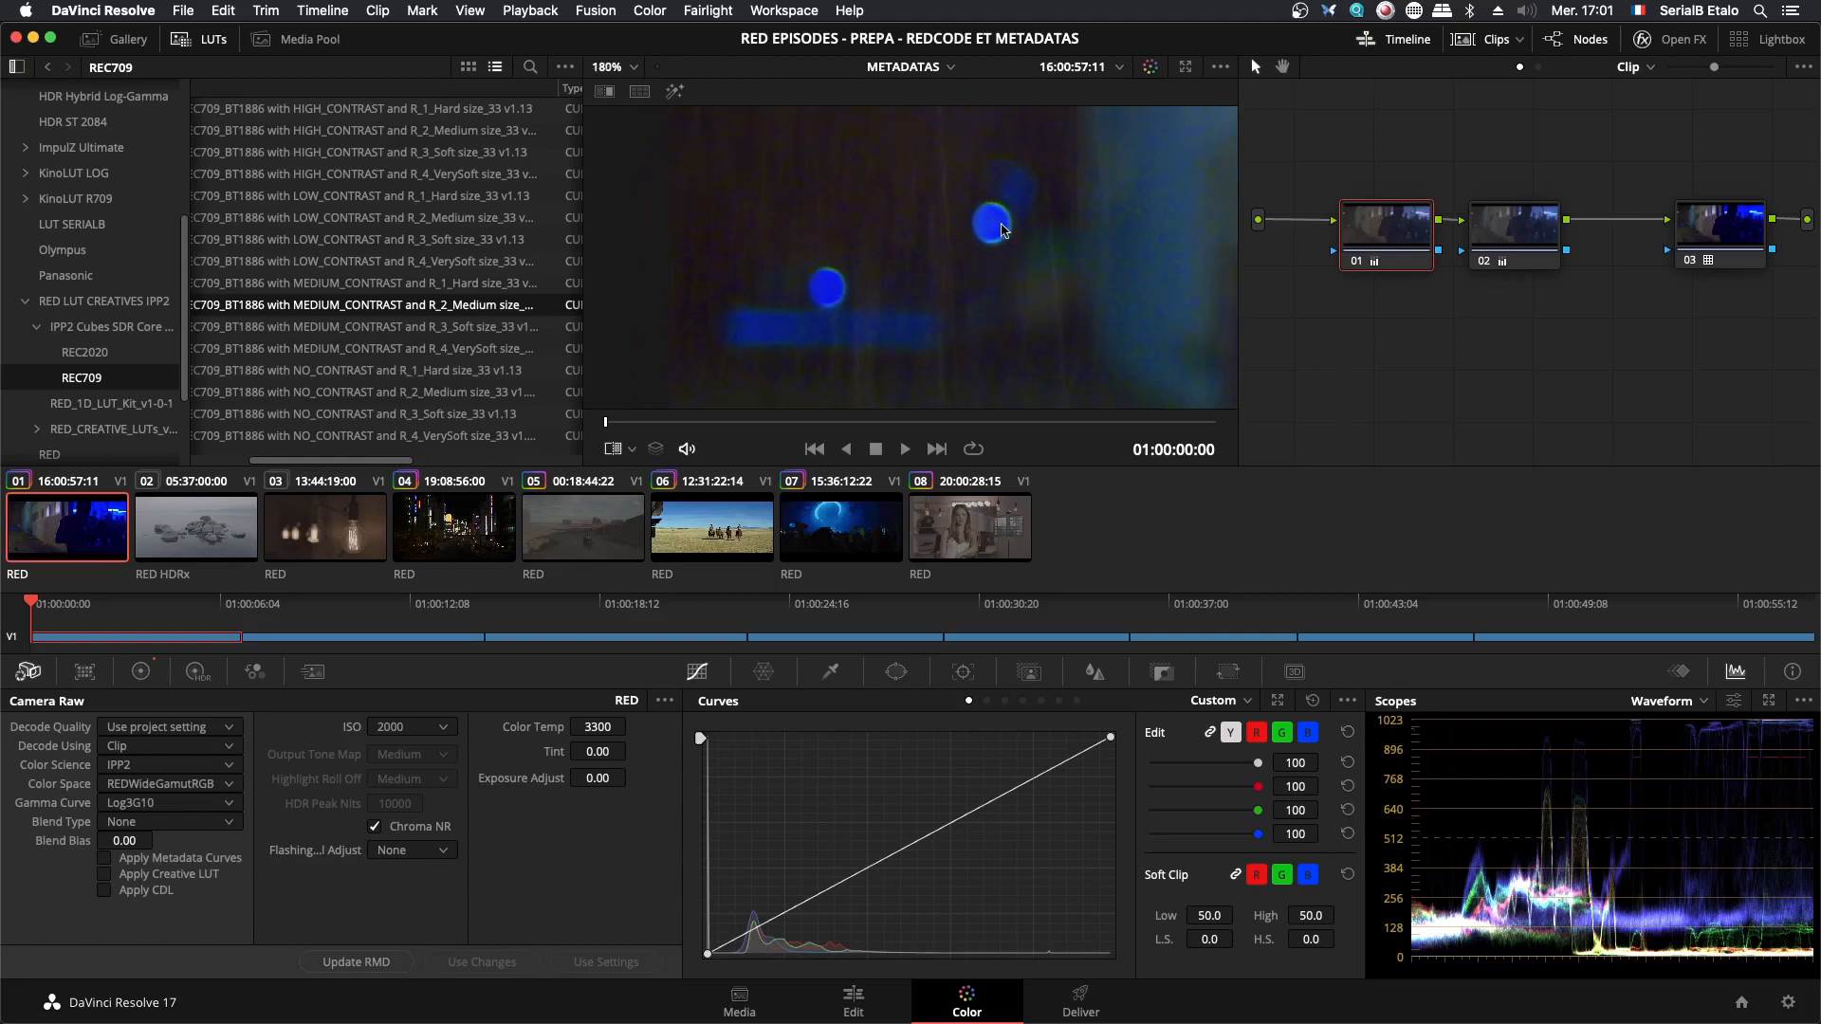
pyautogui.scroll(-5, 1015, 275)
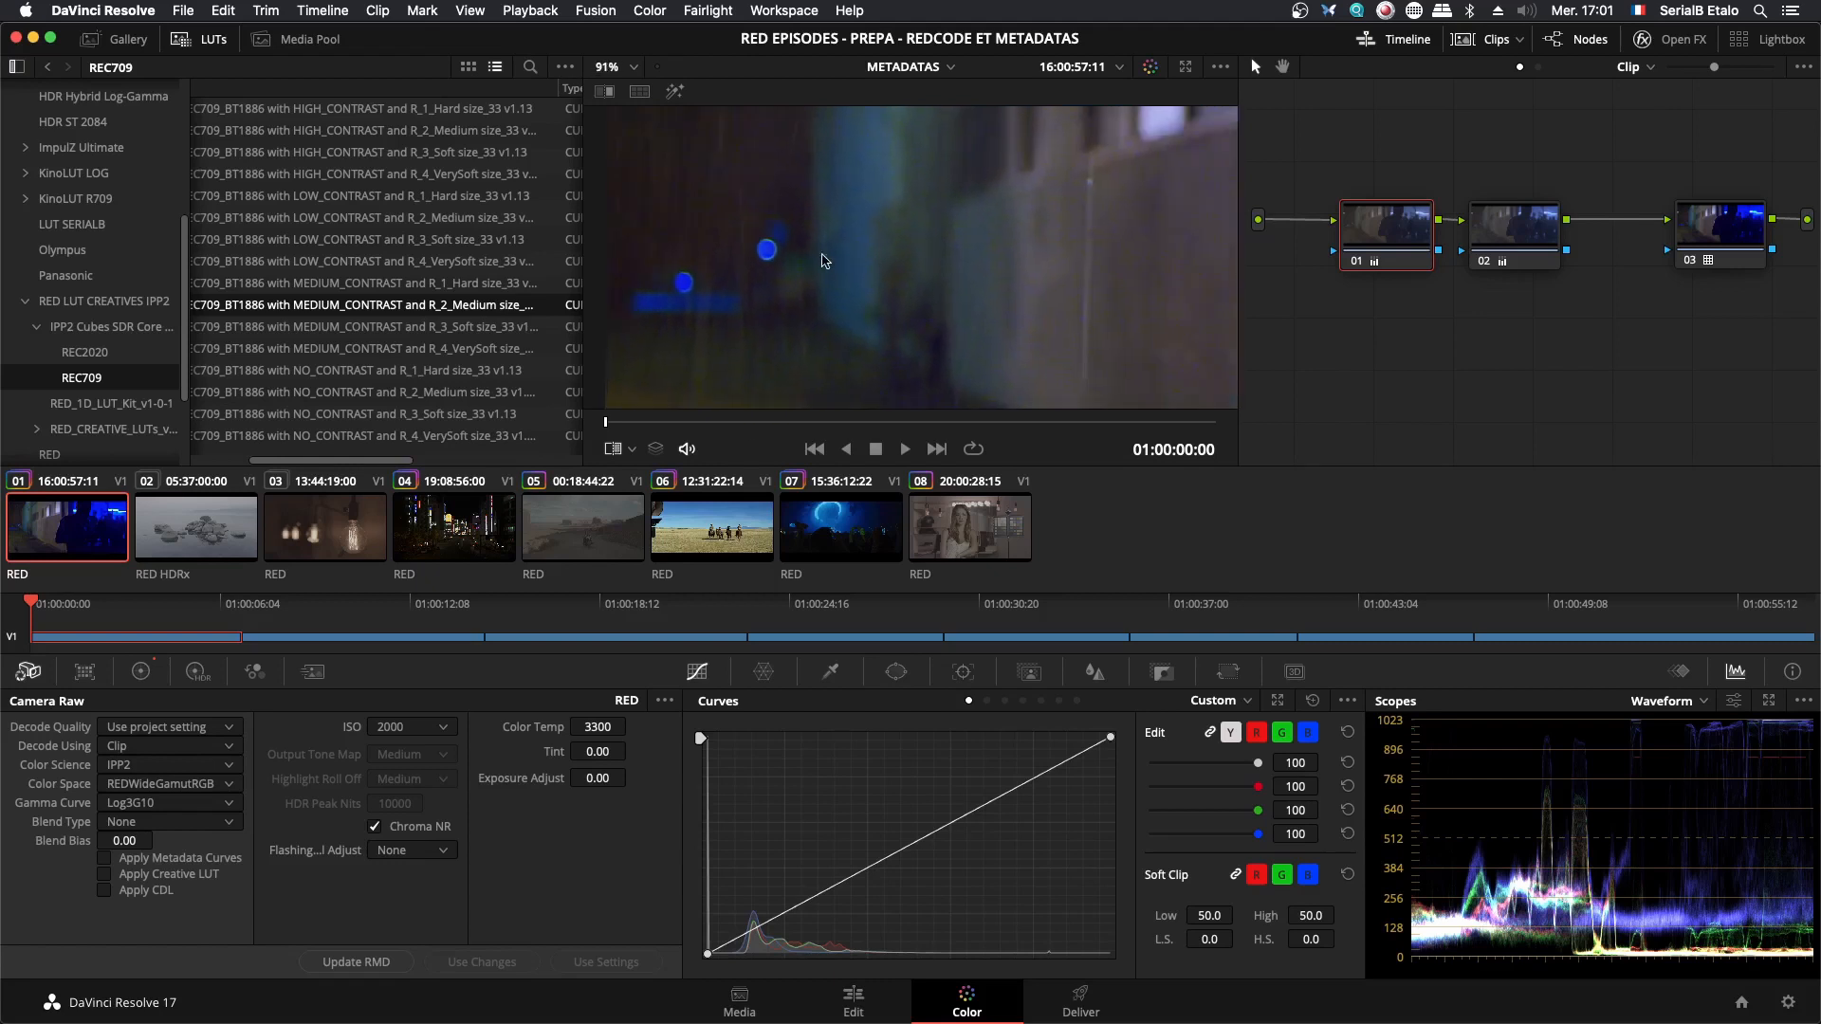
pyautogui.scroll(-3, 1043, 303)
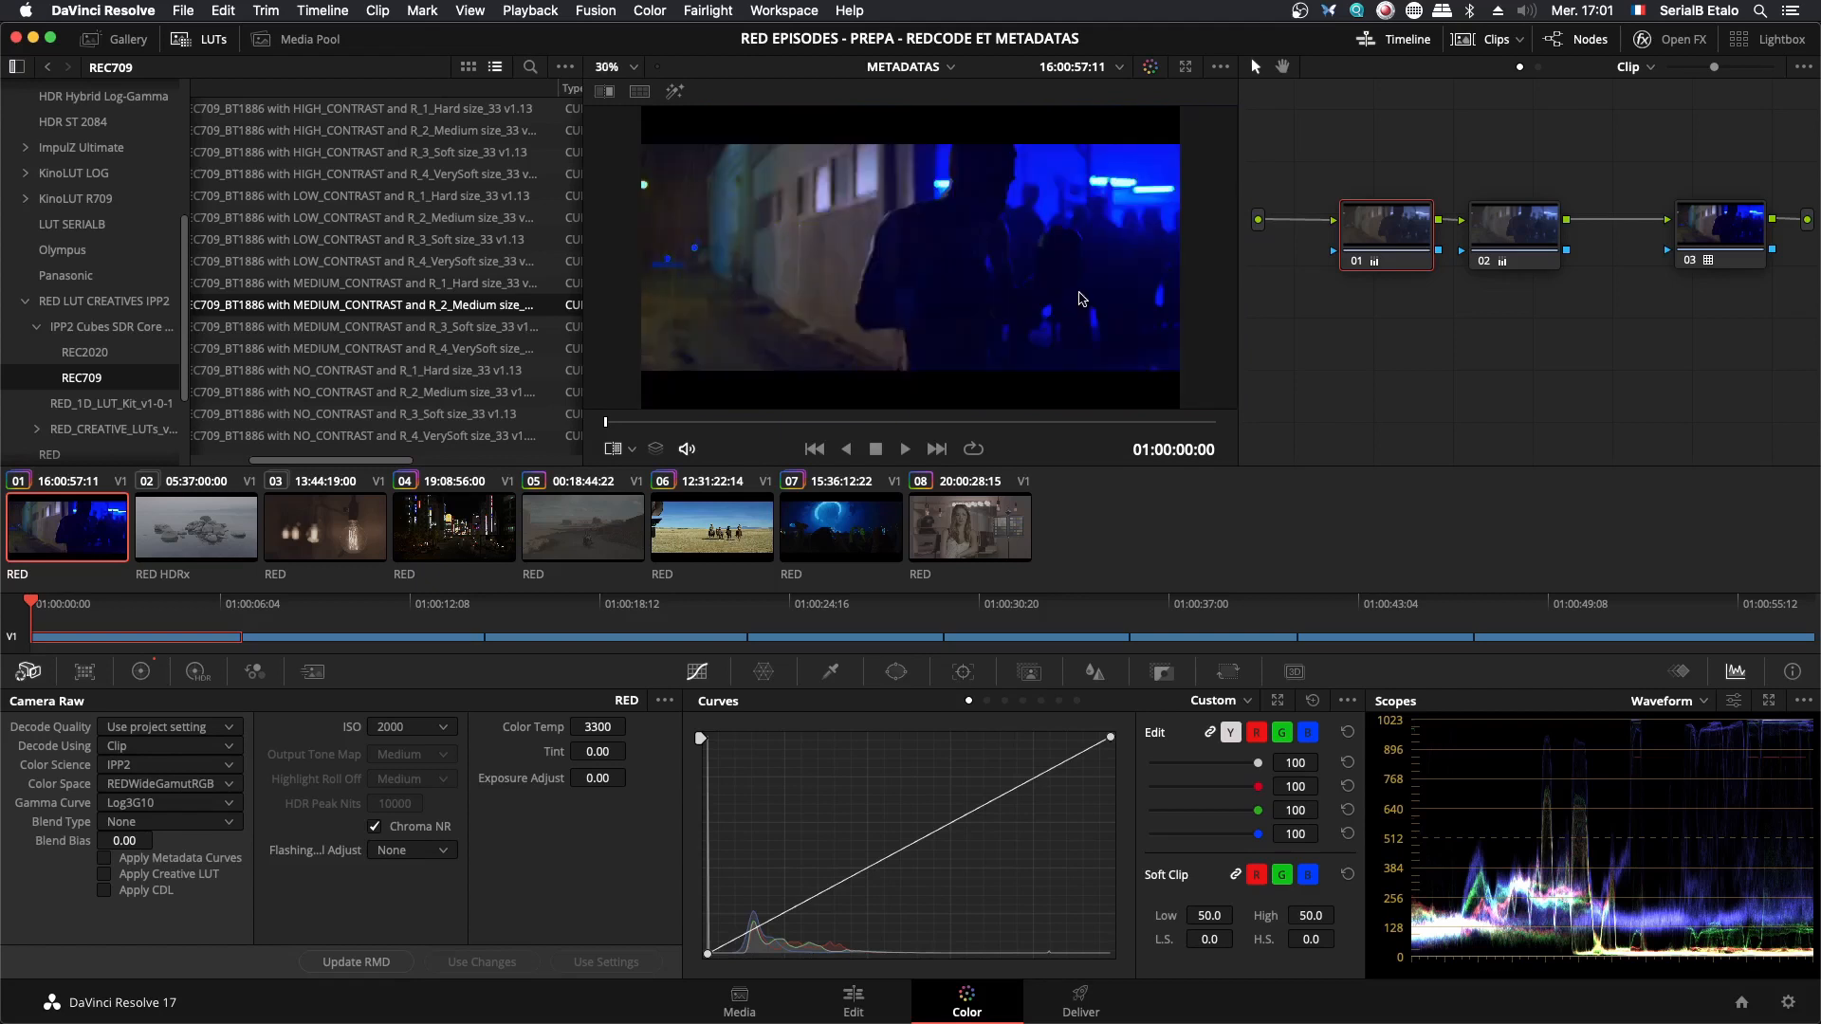
pyautogui.scroll(5, 1120, 186)
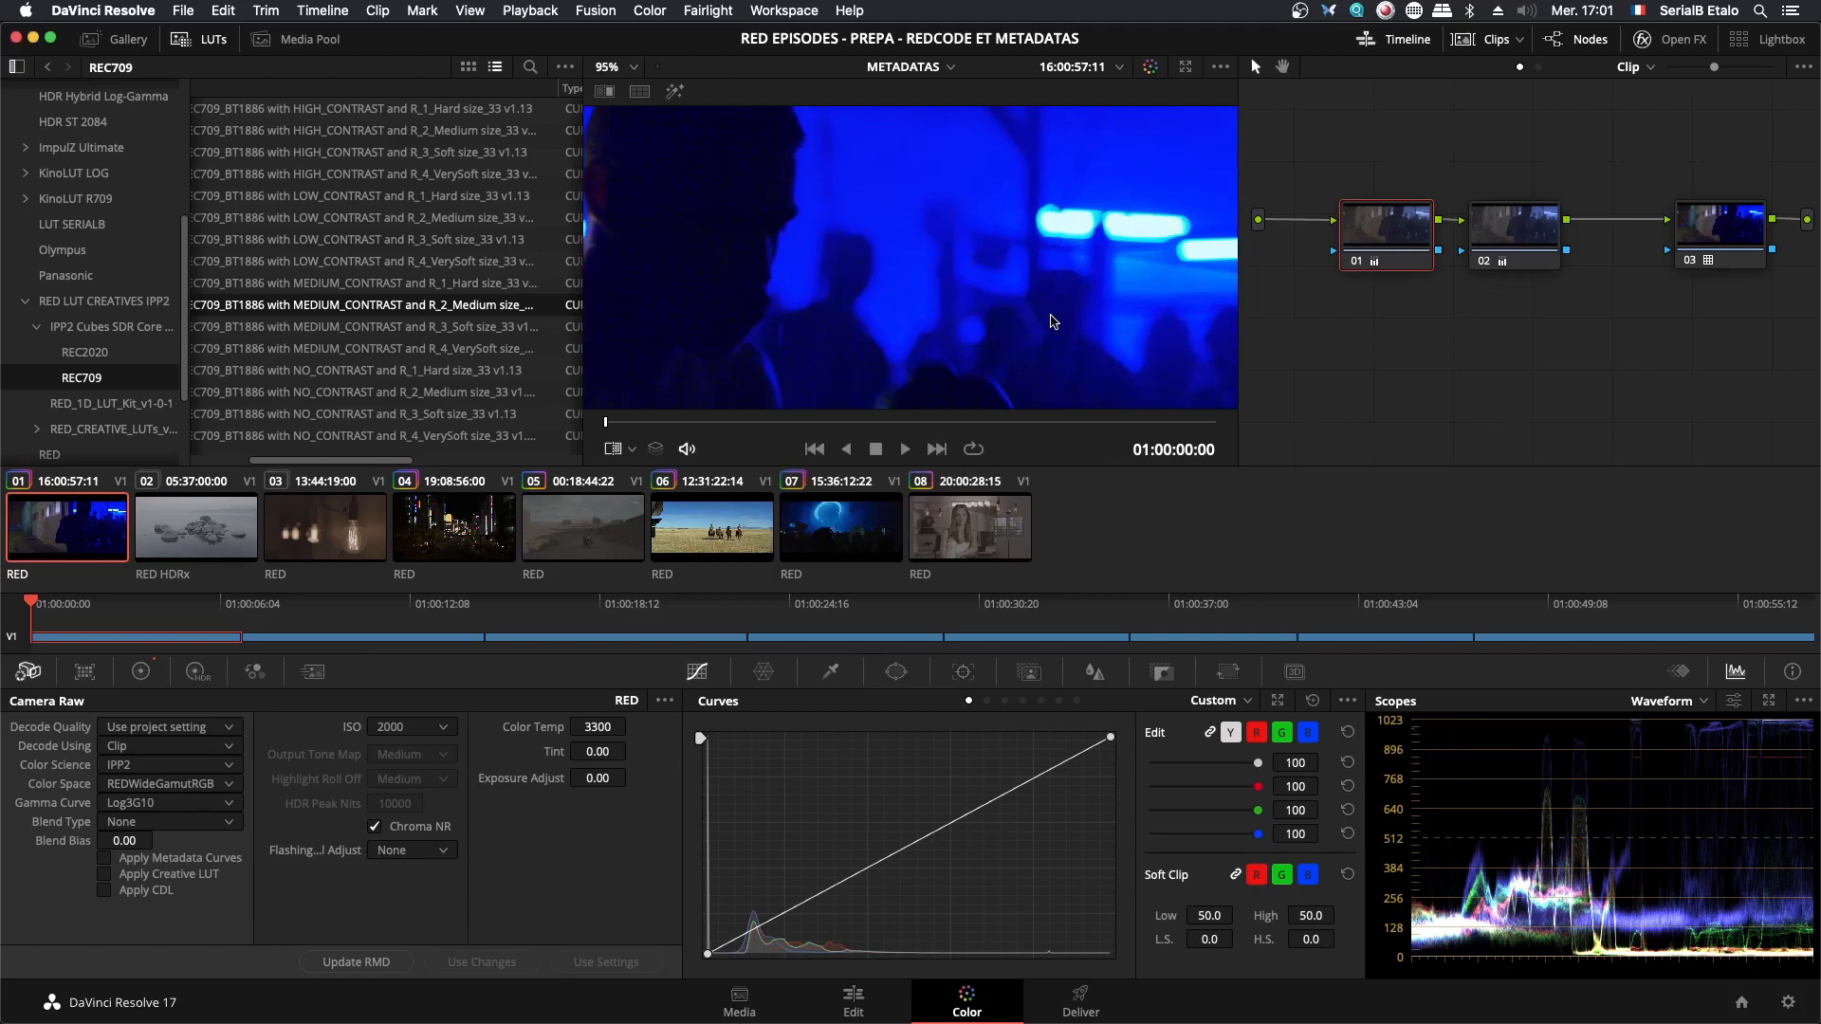
pyautogui.scroll(-5, 1051, 320)
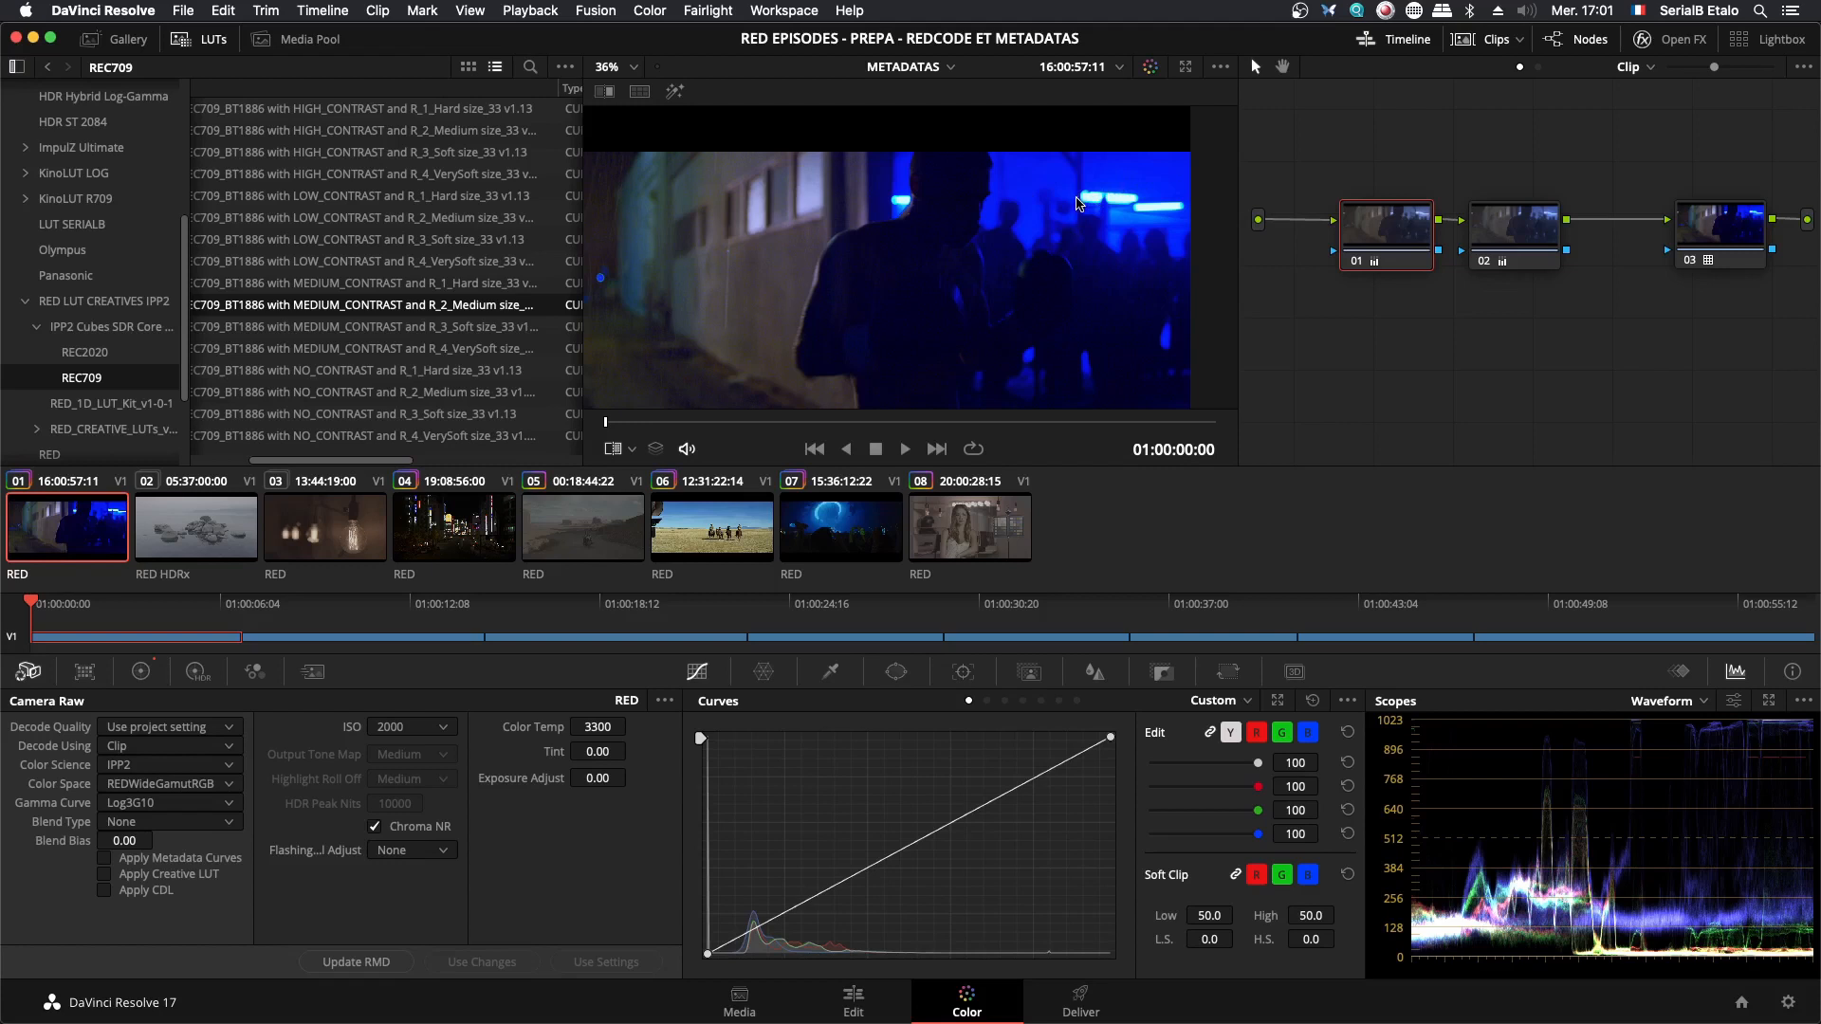
# - Check the processing order up to the Log3G10 conversion in Preview's IPP2 flow chart and return to DaVinci Resolve
pyautogui.press('super+Tab')
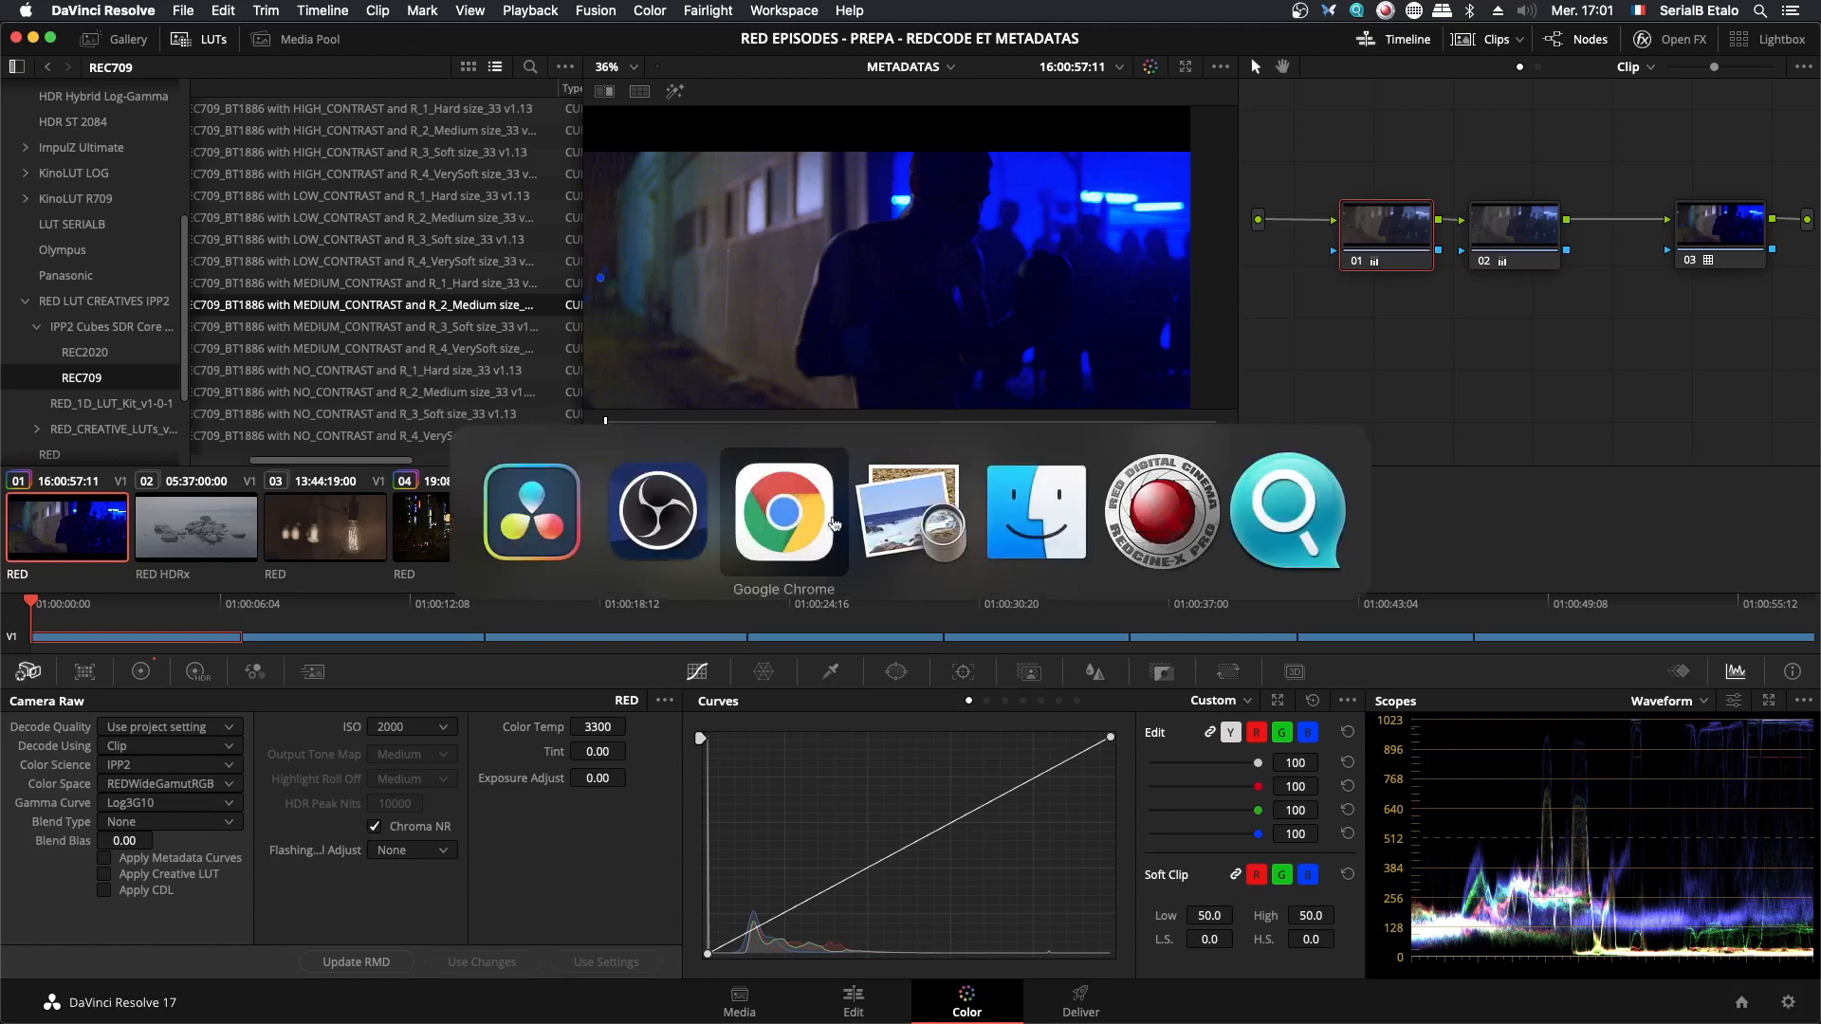
pyautogui.click(905, 527)
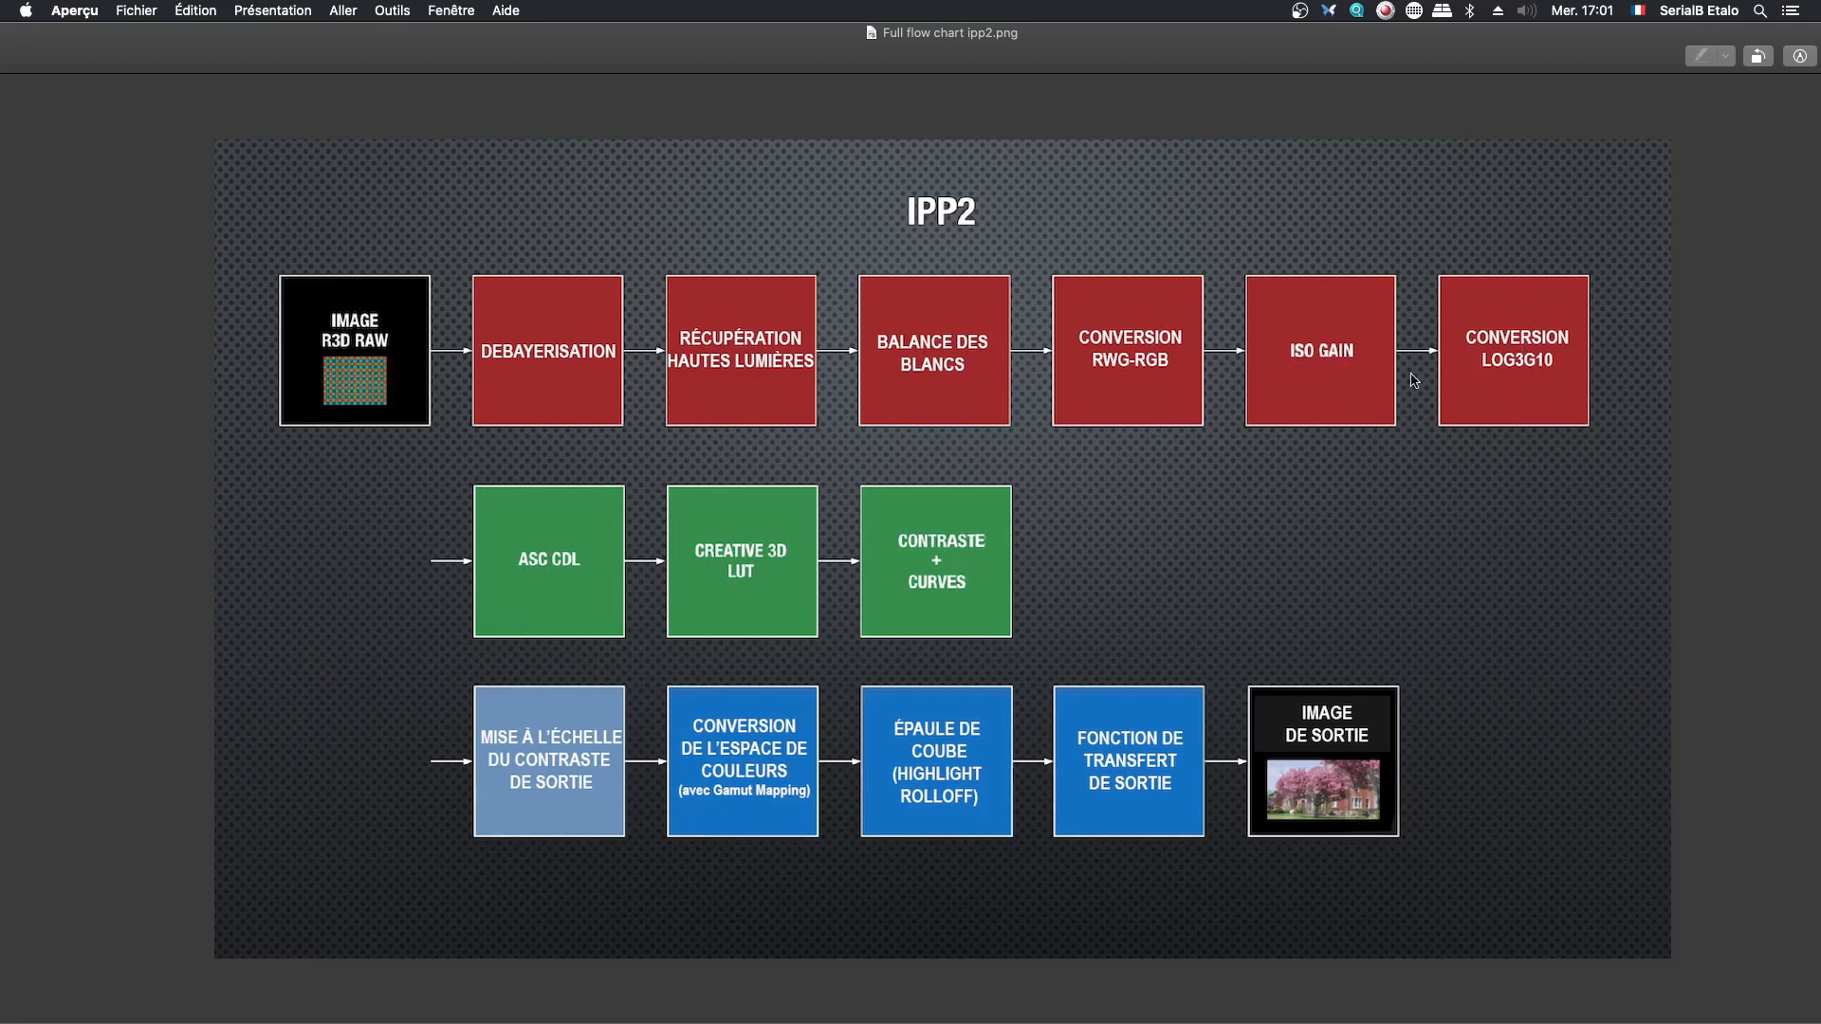
pyautogui.press('super+Tab')
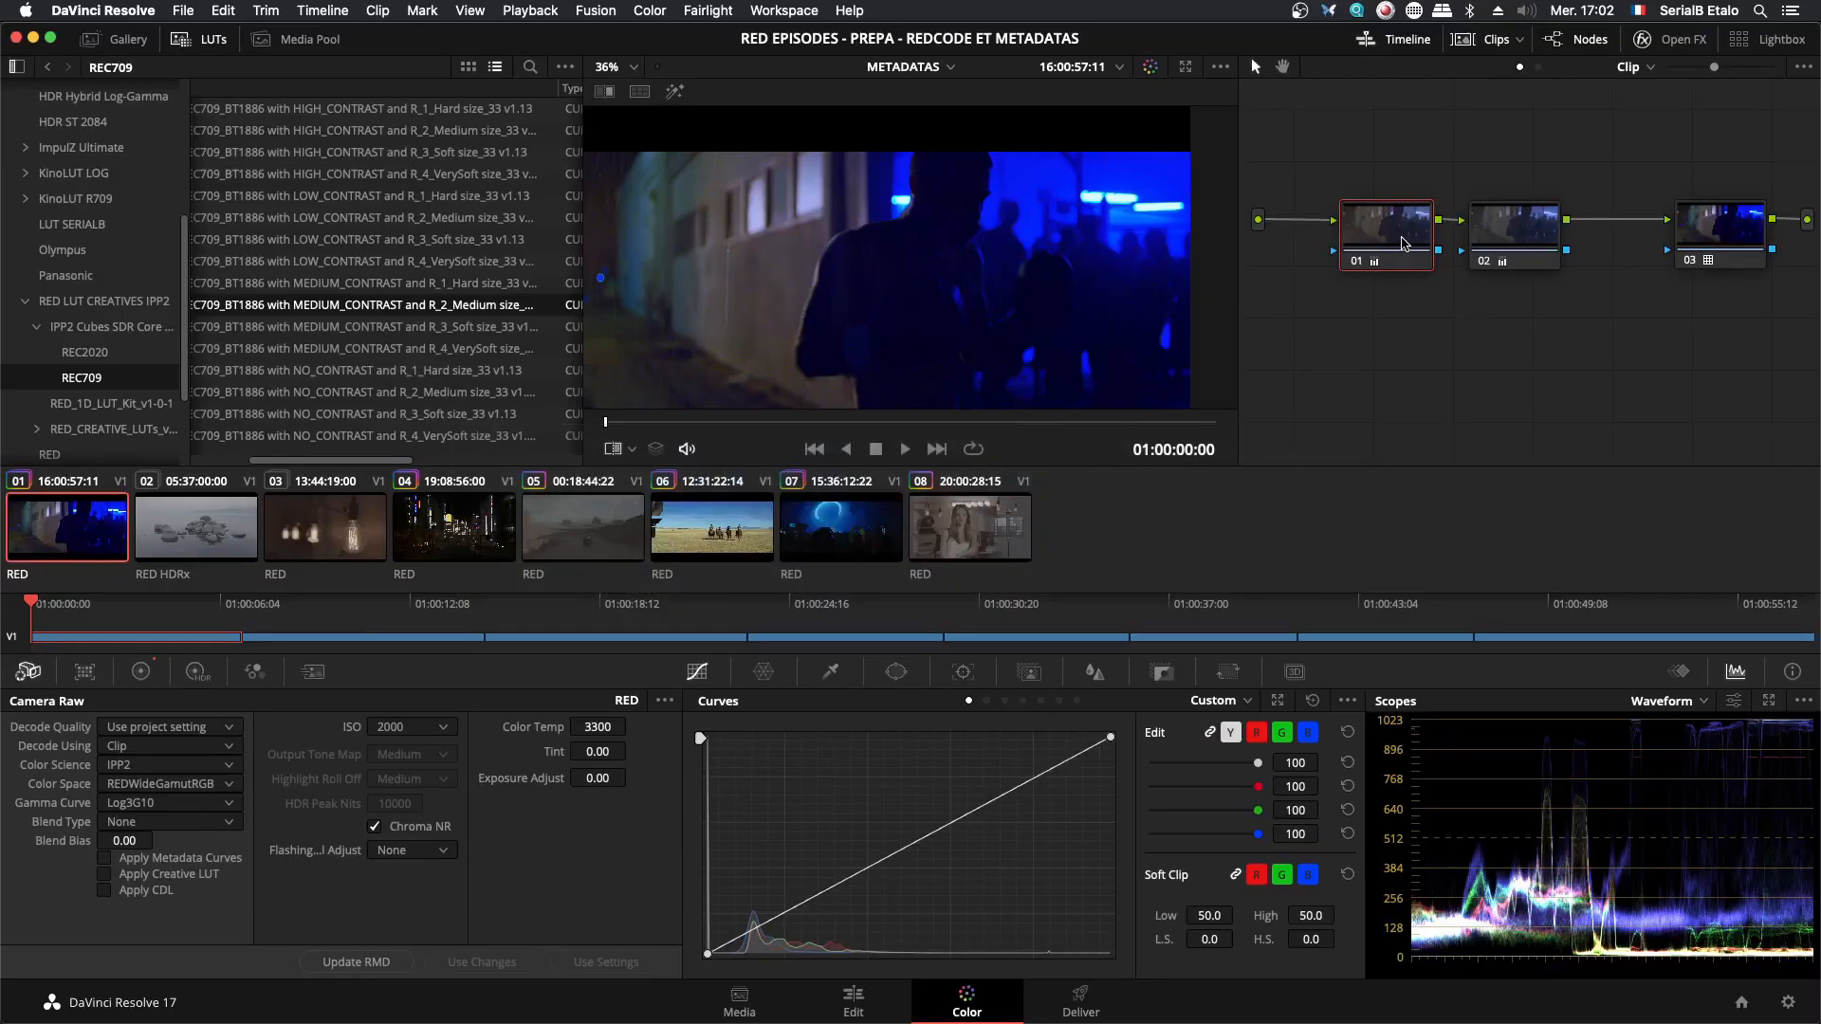
# - Review the Primaries settings of nodes 01, 02 and 03 and inspect the whole corrected image
pyautogui.click(141, 672)
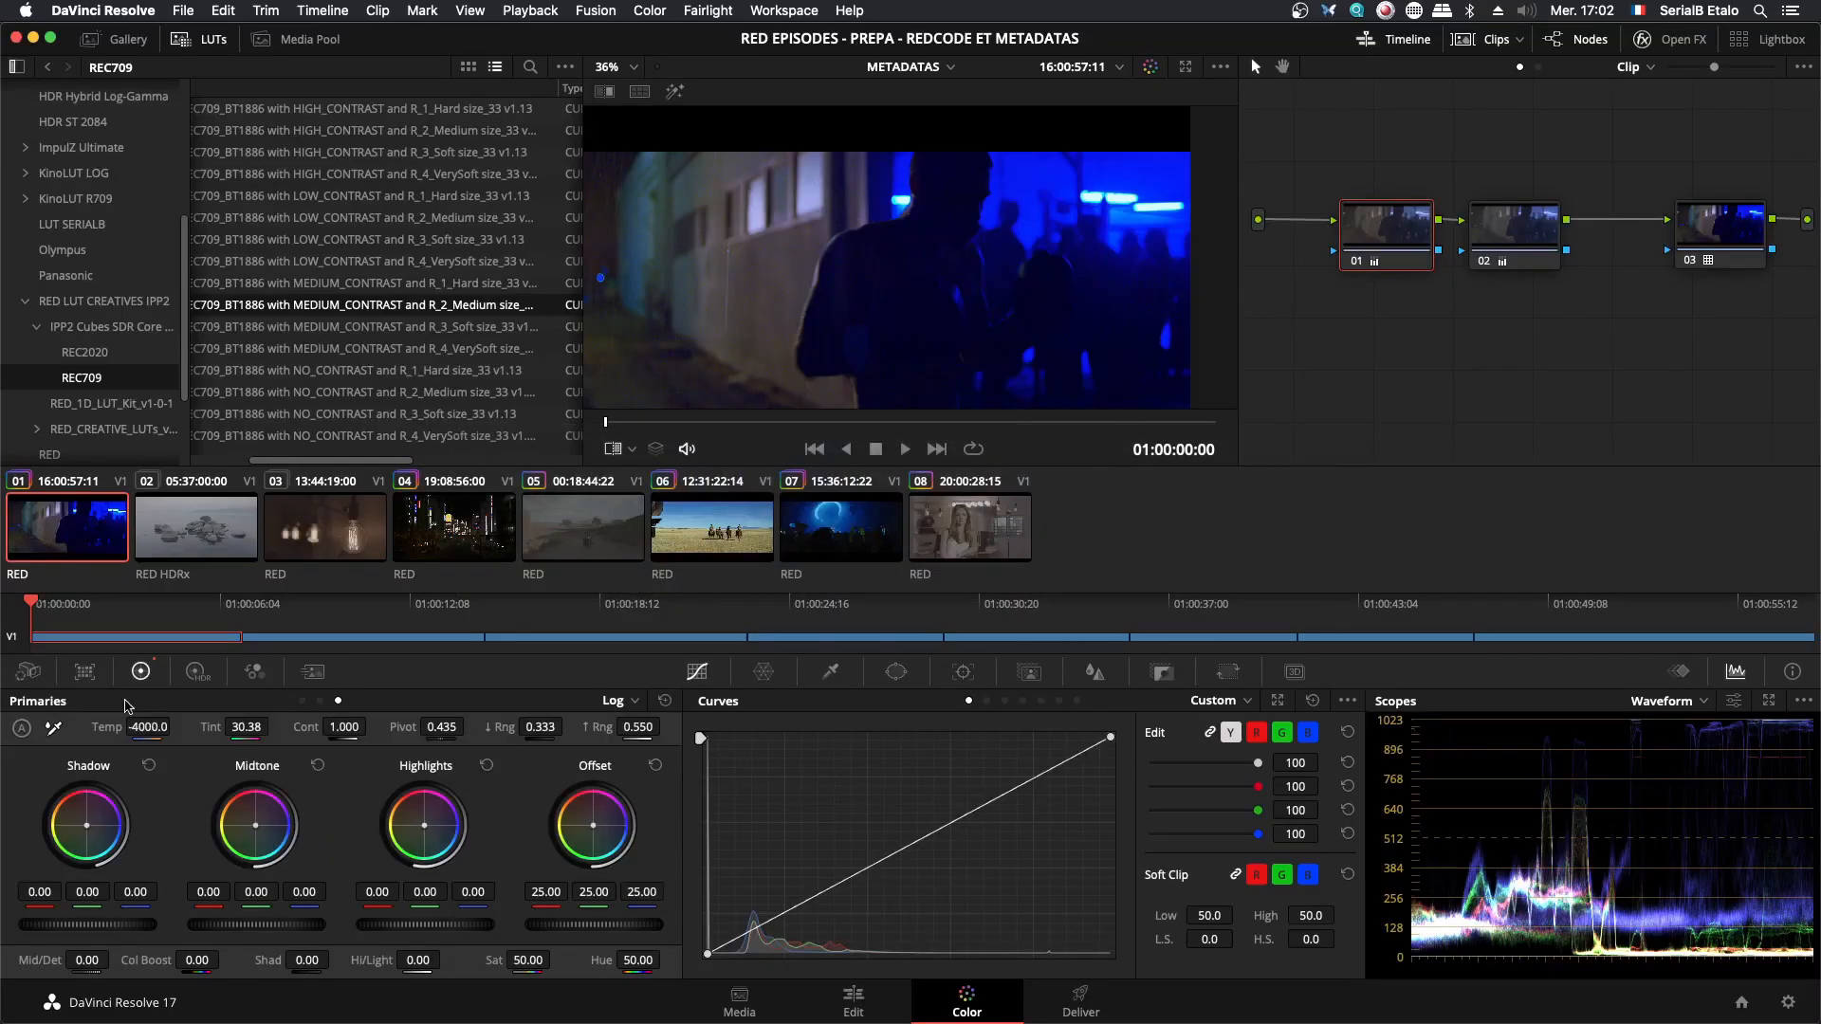
pyautogui.click(1518, 236)
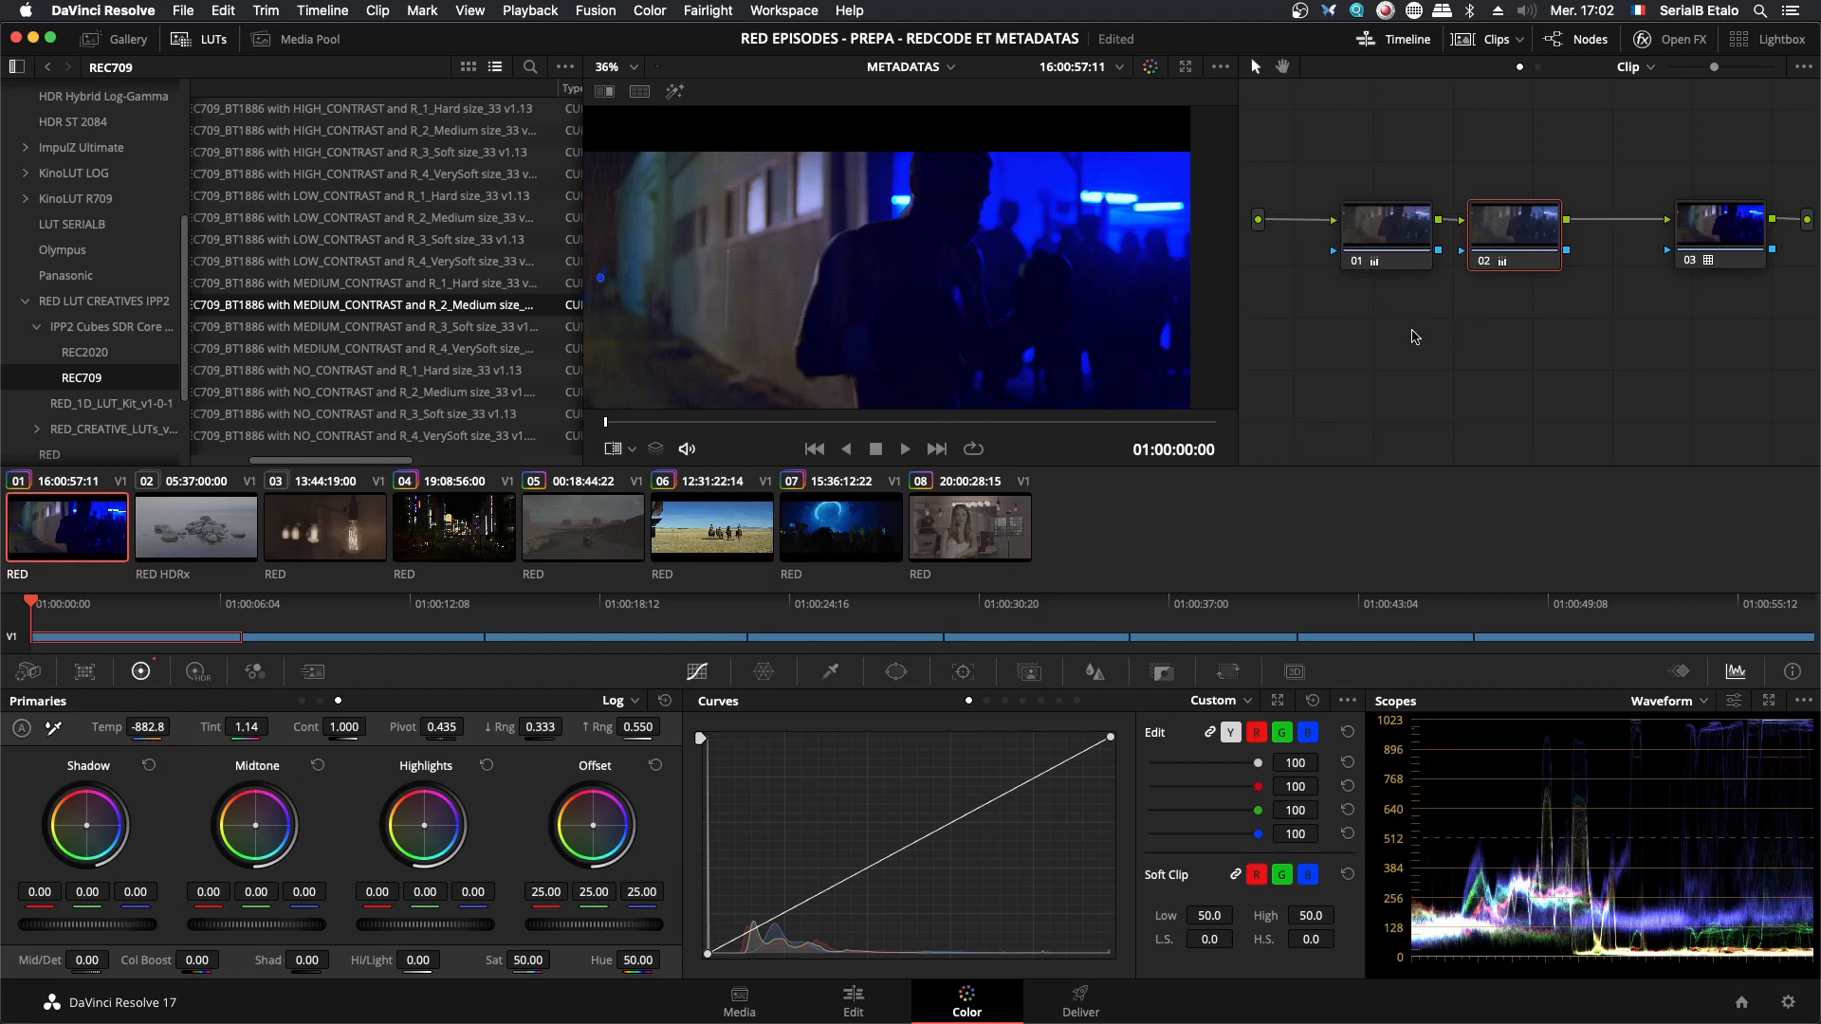
pyautogui.click(1499, 324)
pyautogui.click(1742, 232)
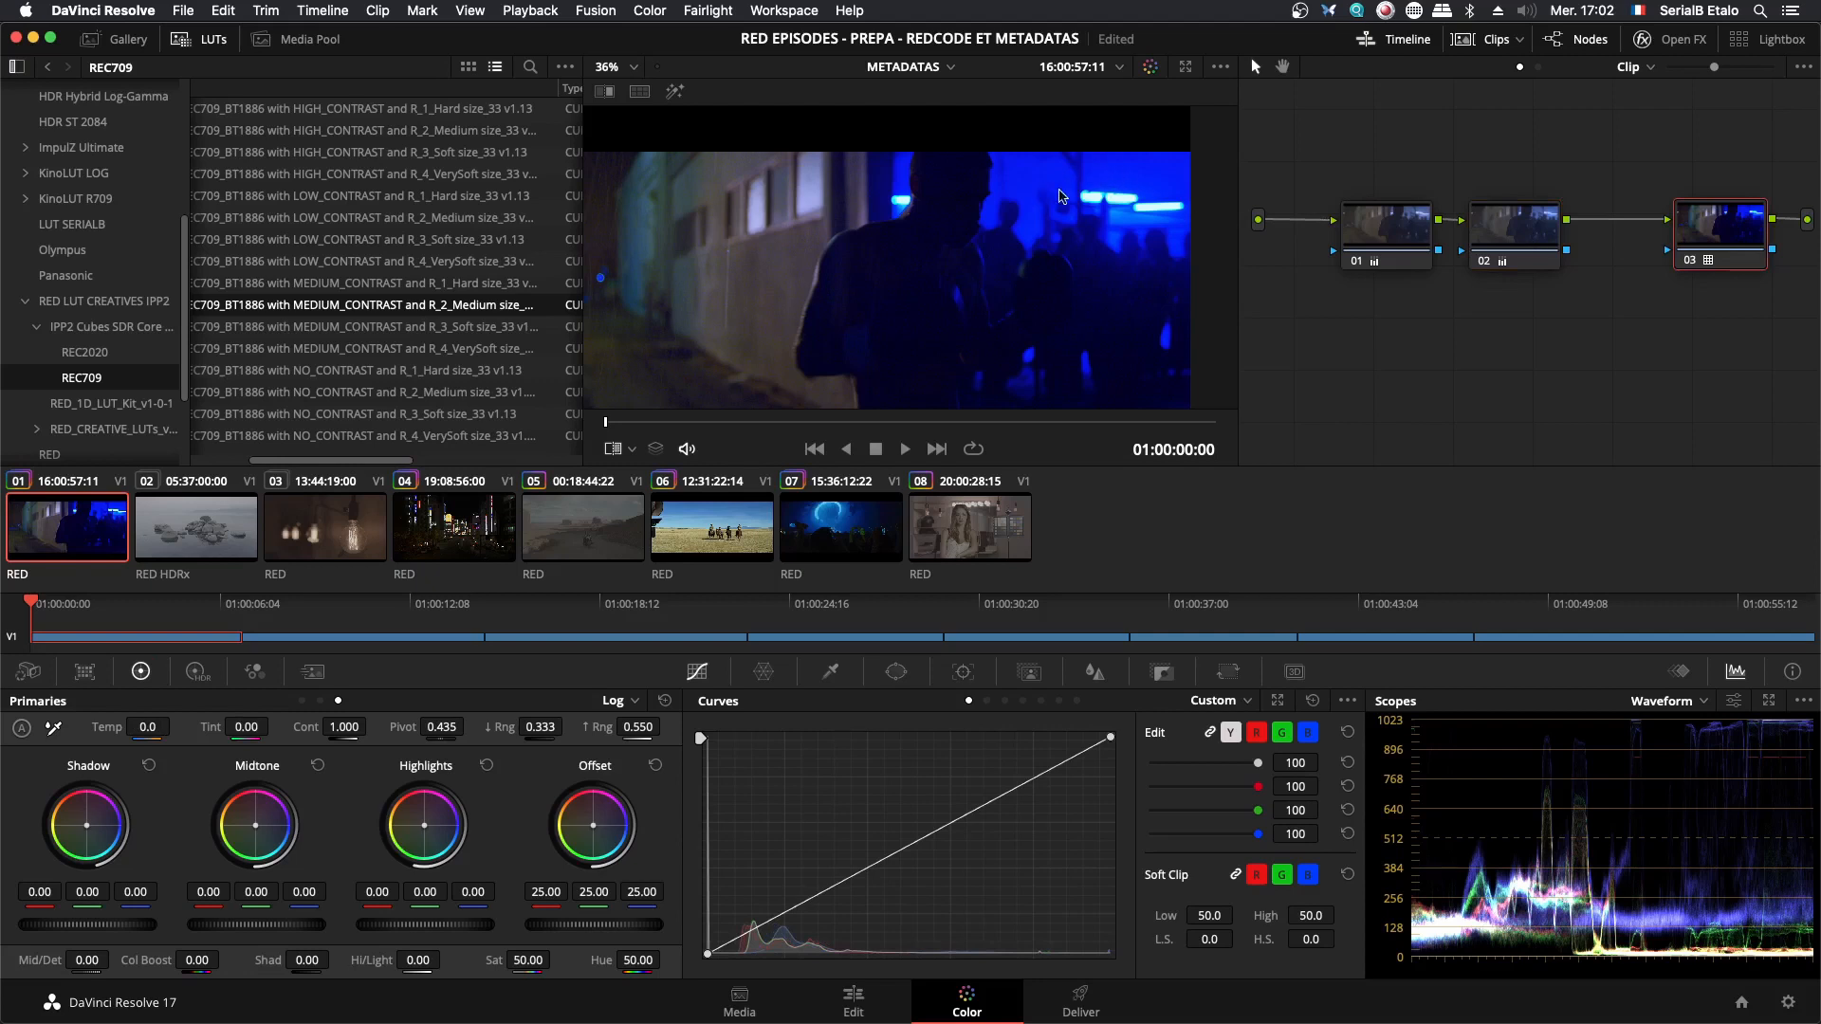
pyautogui.scroll(-1, 996, 275)
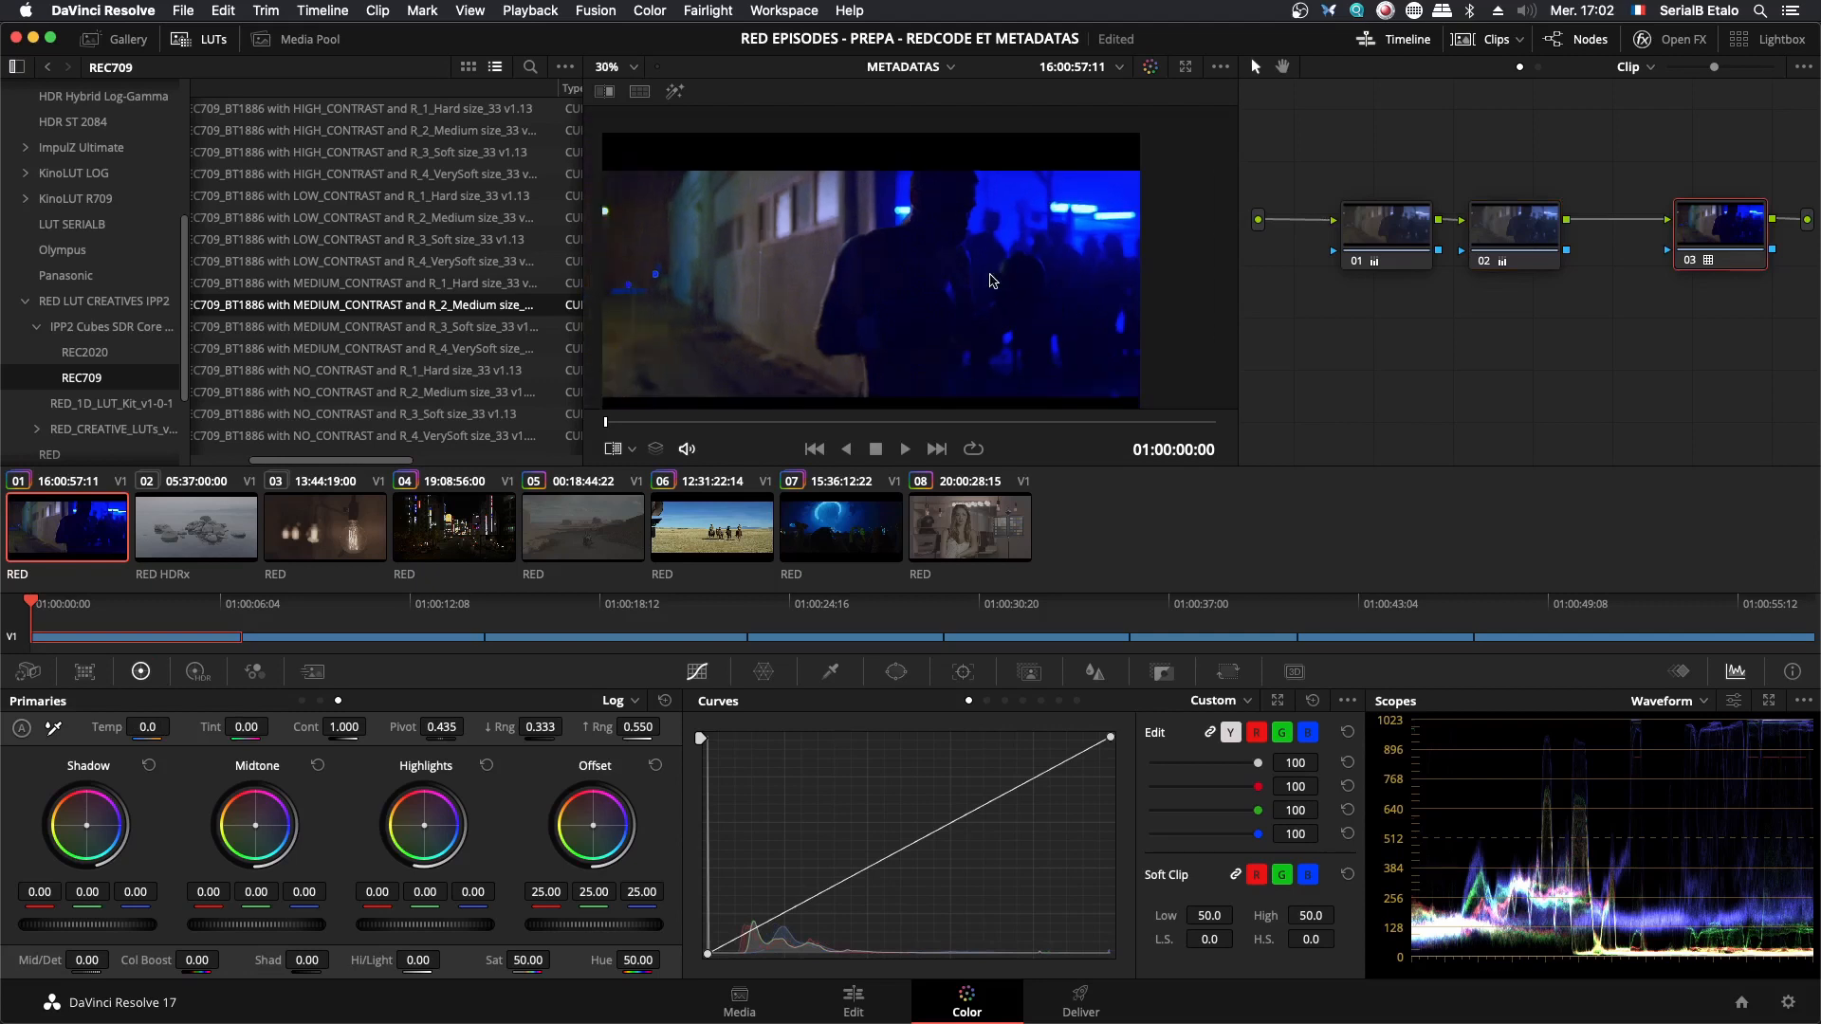
pyautogui.moveTo(969, 292); pyautogui.dragTo(988, 281)
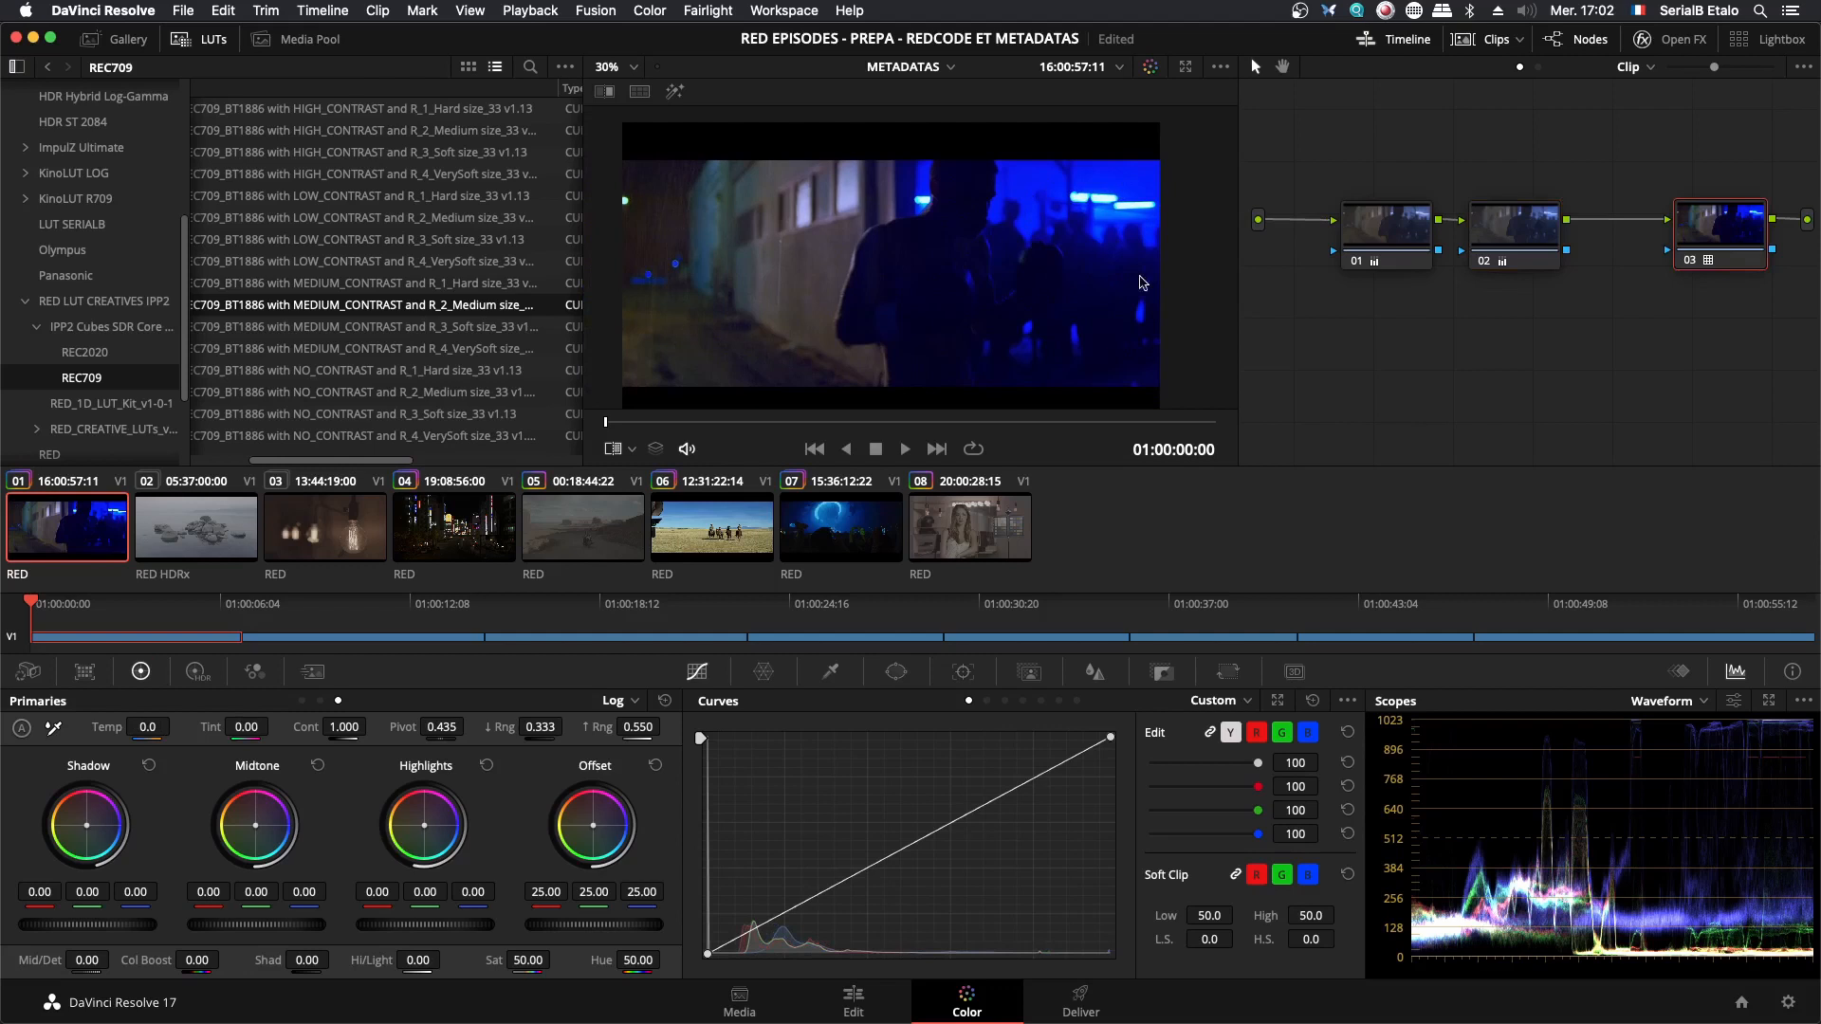
# - Add a serial node after node 02 and lower the blue saturation to 0.49 with the Hue Vs Sat curve
pyautogui.click(1528, 224)
pyautogui.hotkey('alt', 's')
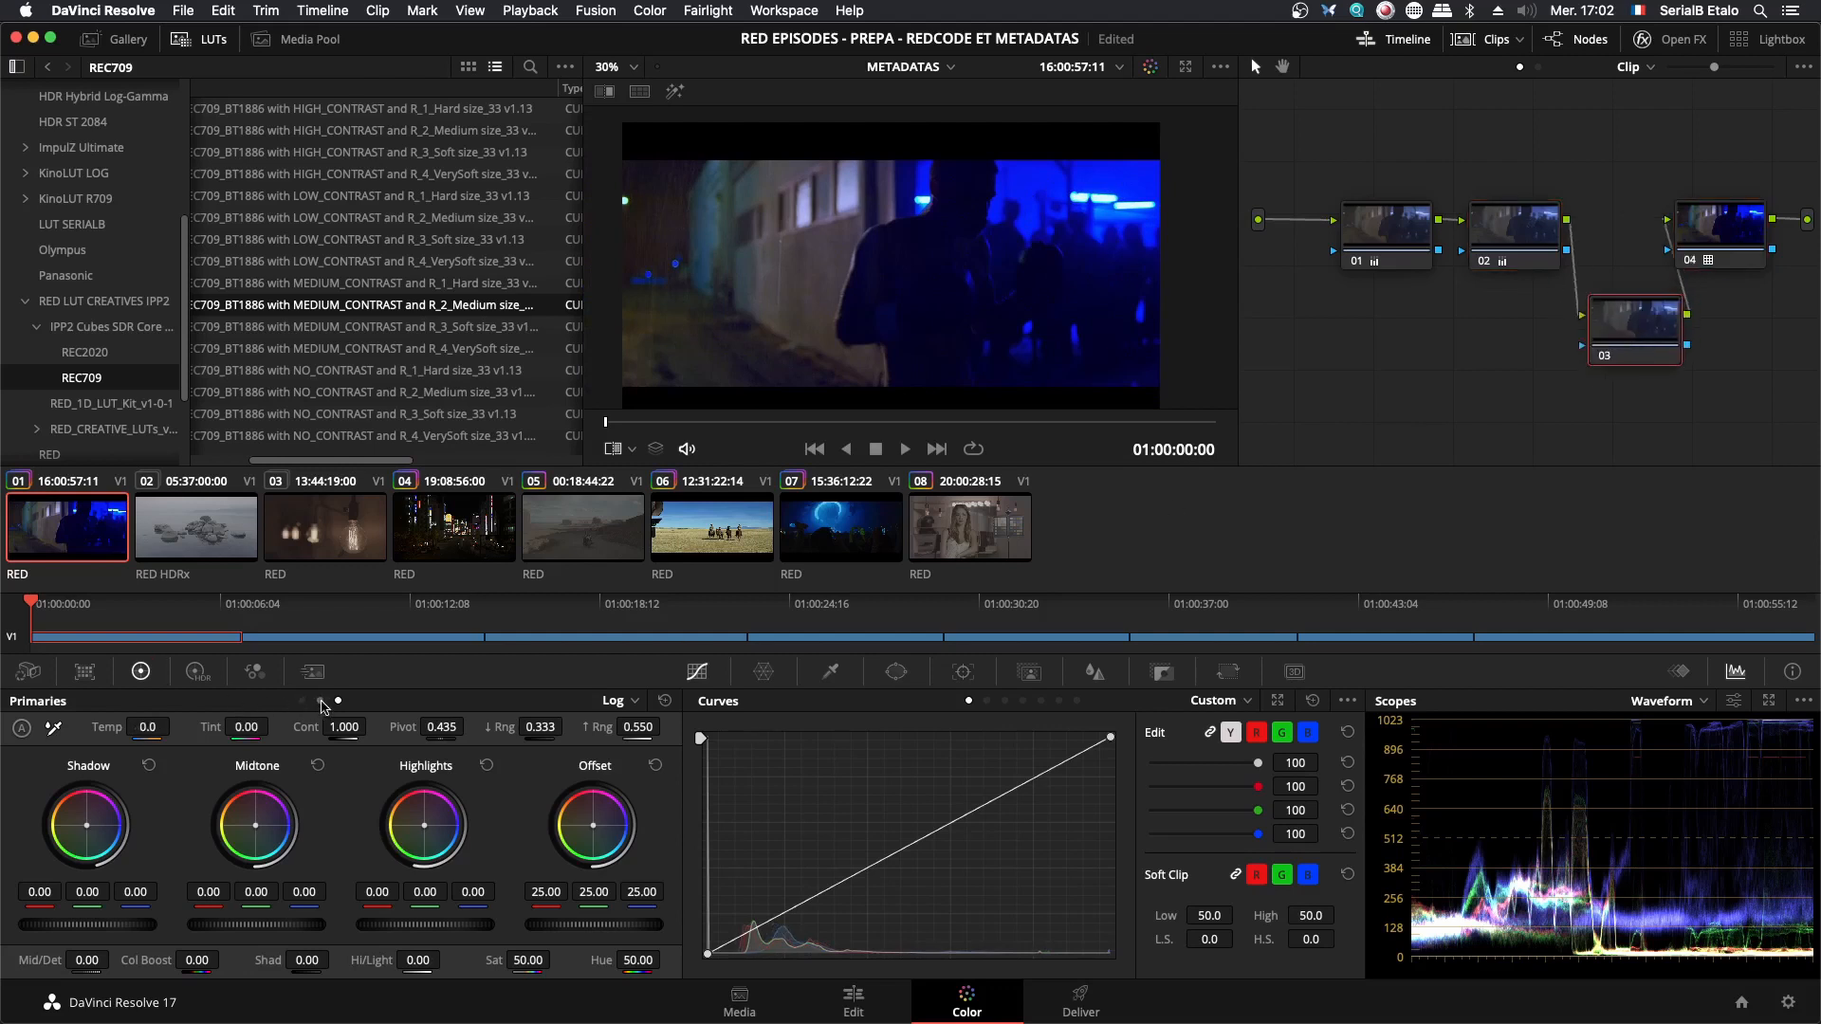
pyautogui.click(1006, 702)
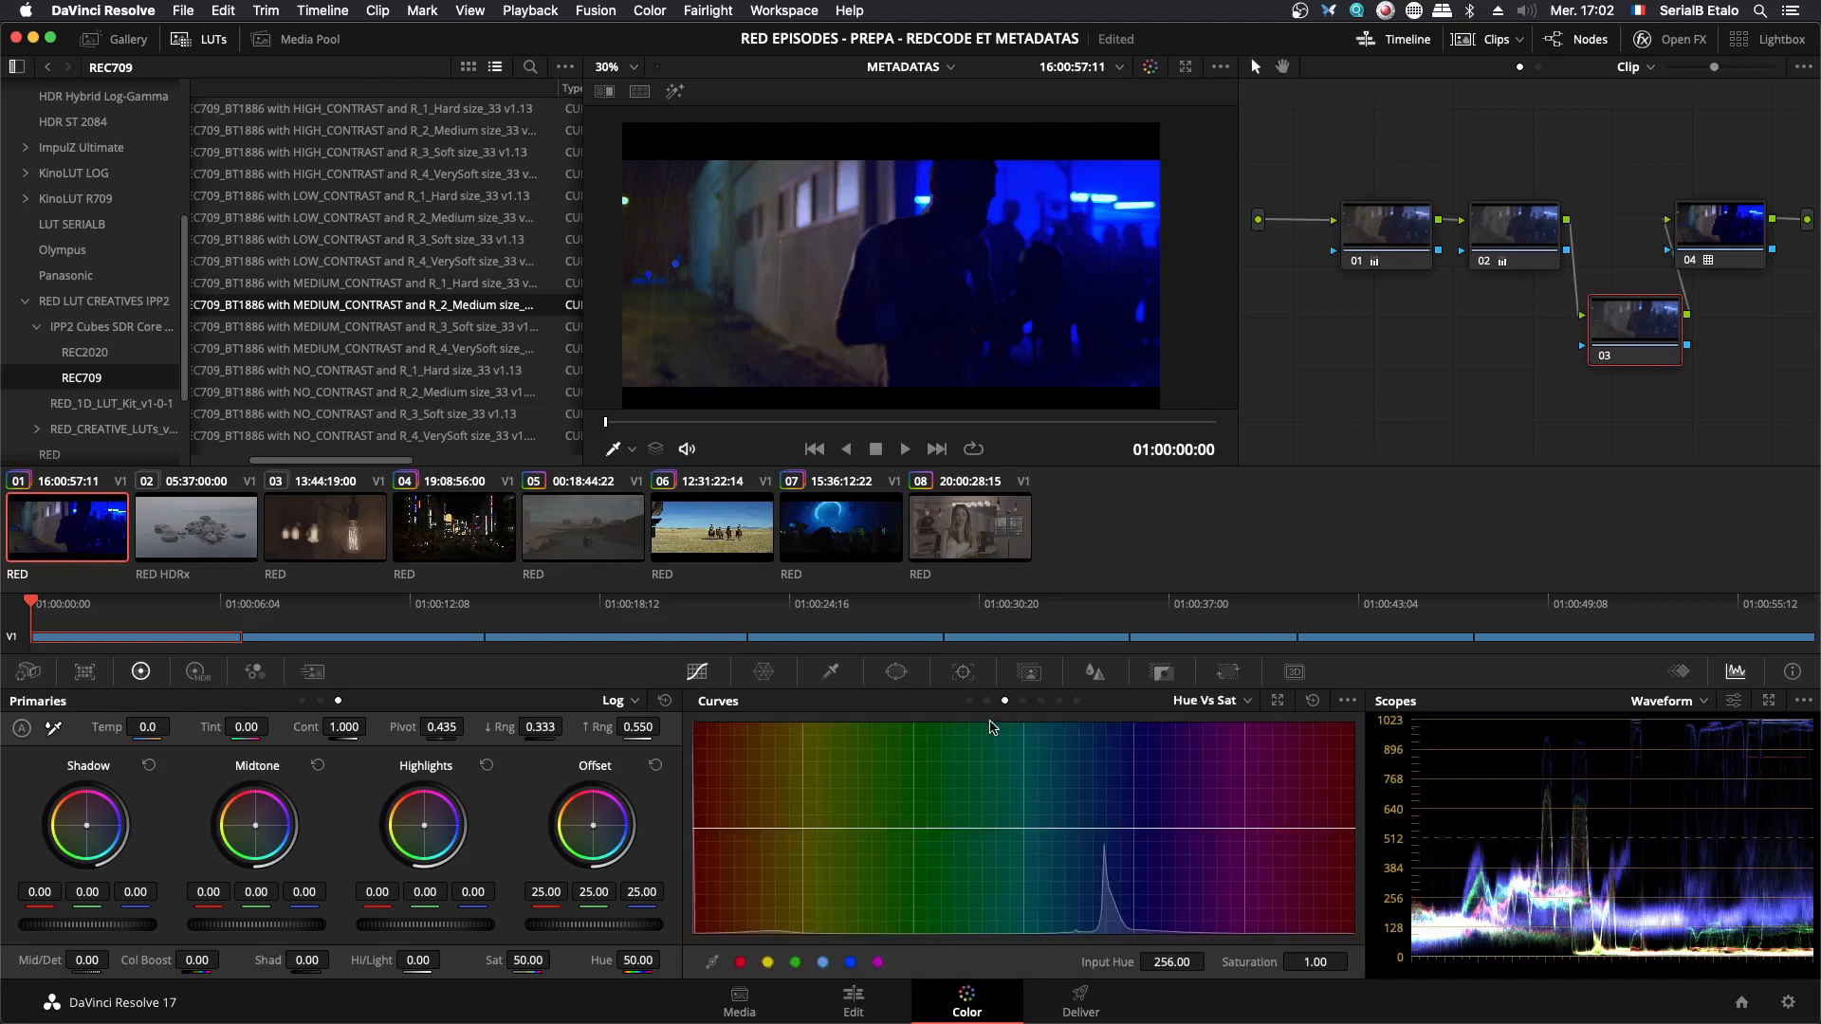
pyautogui.click(850, 963)
pyautogui.moveTo(1135, 832); pyautogui.dragTo(1134, 883)
pyautogui.scroll(2, 1139, 177)
pyautogui.moveTo(1139, 178); pyautogui.dragTo(1080, 185)
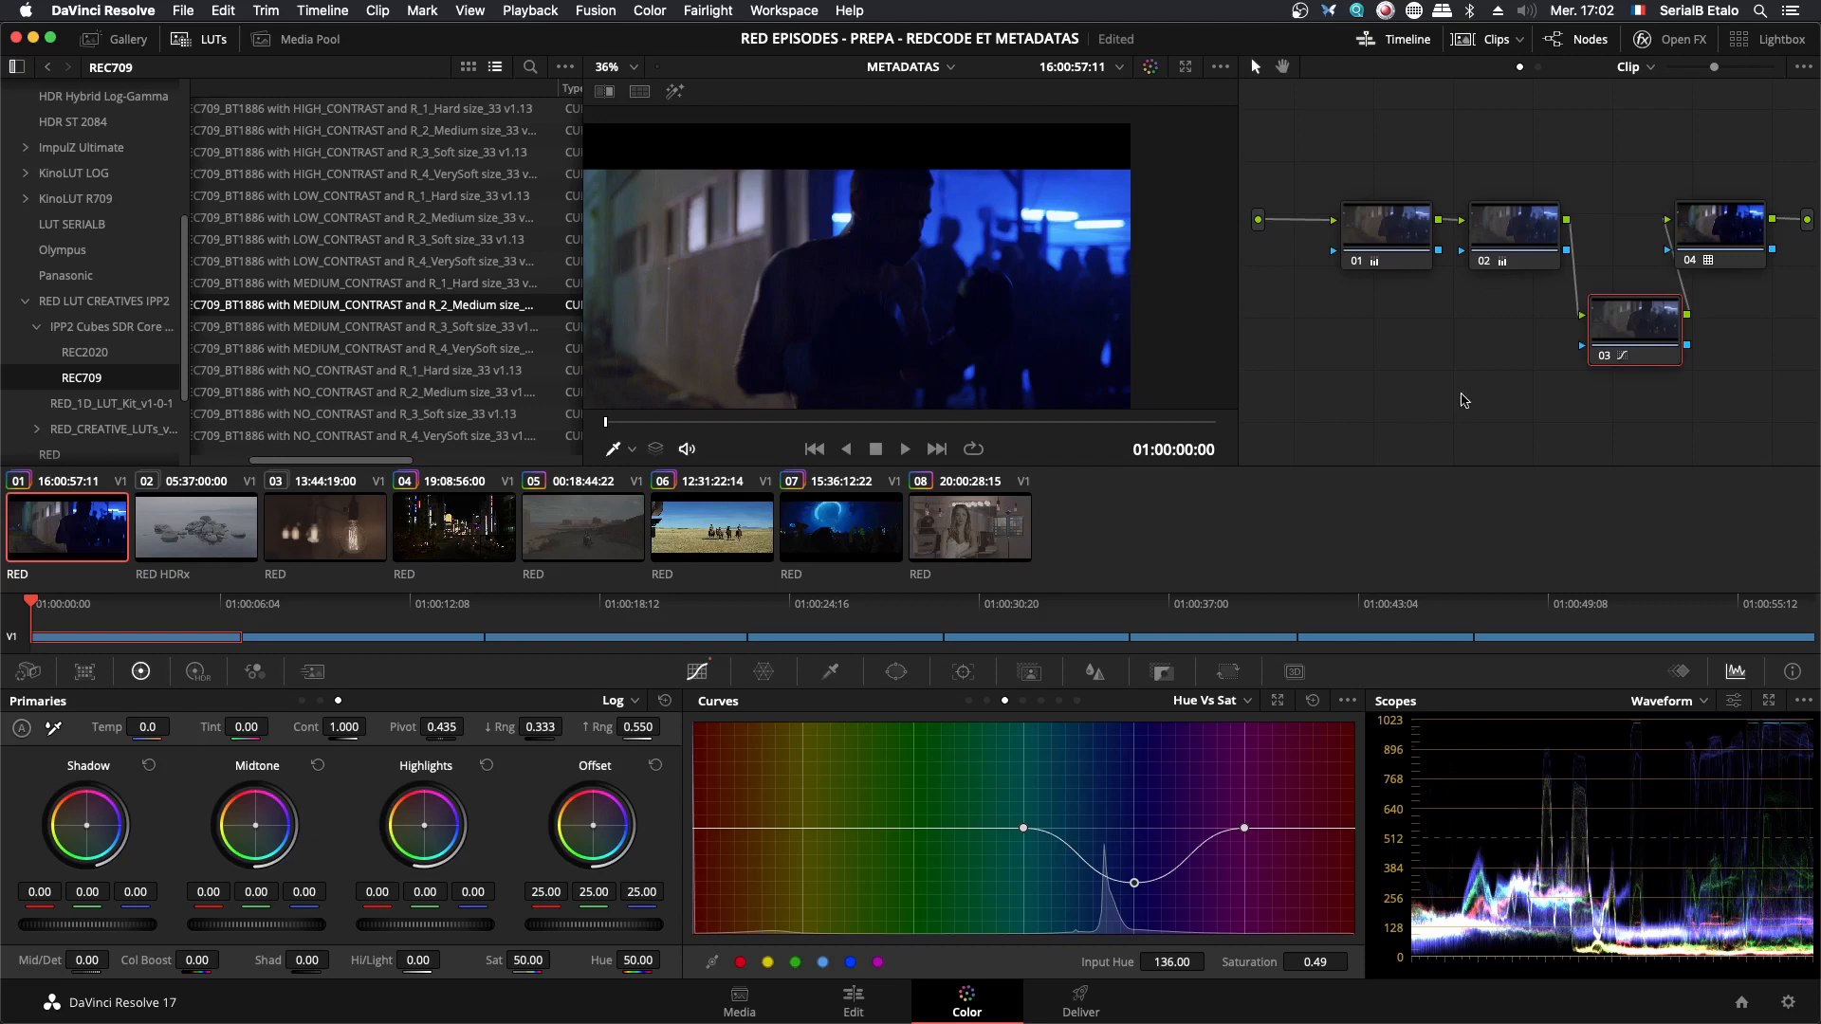
pyautogui.moveTo(1639, 342); pyautogui.dragTo(1575, 334)
pyautogui.click(1609, 435)
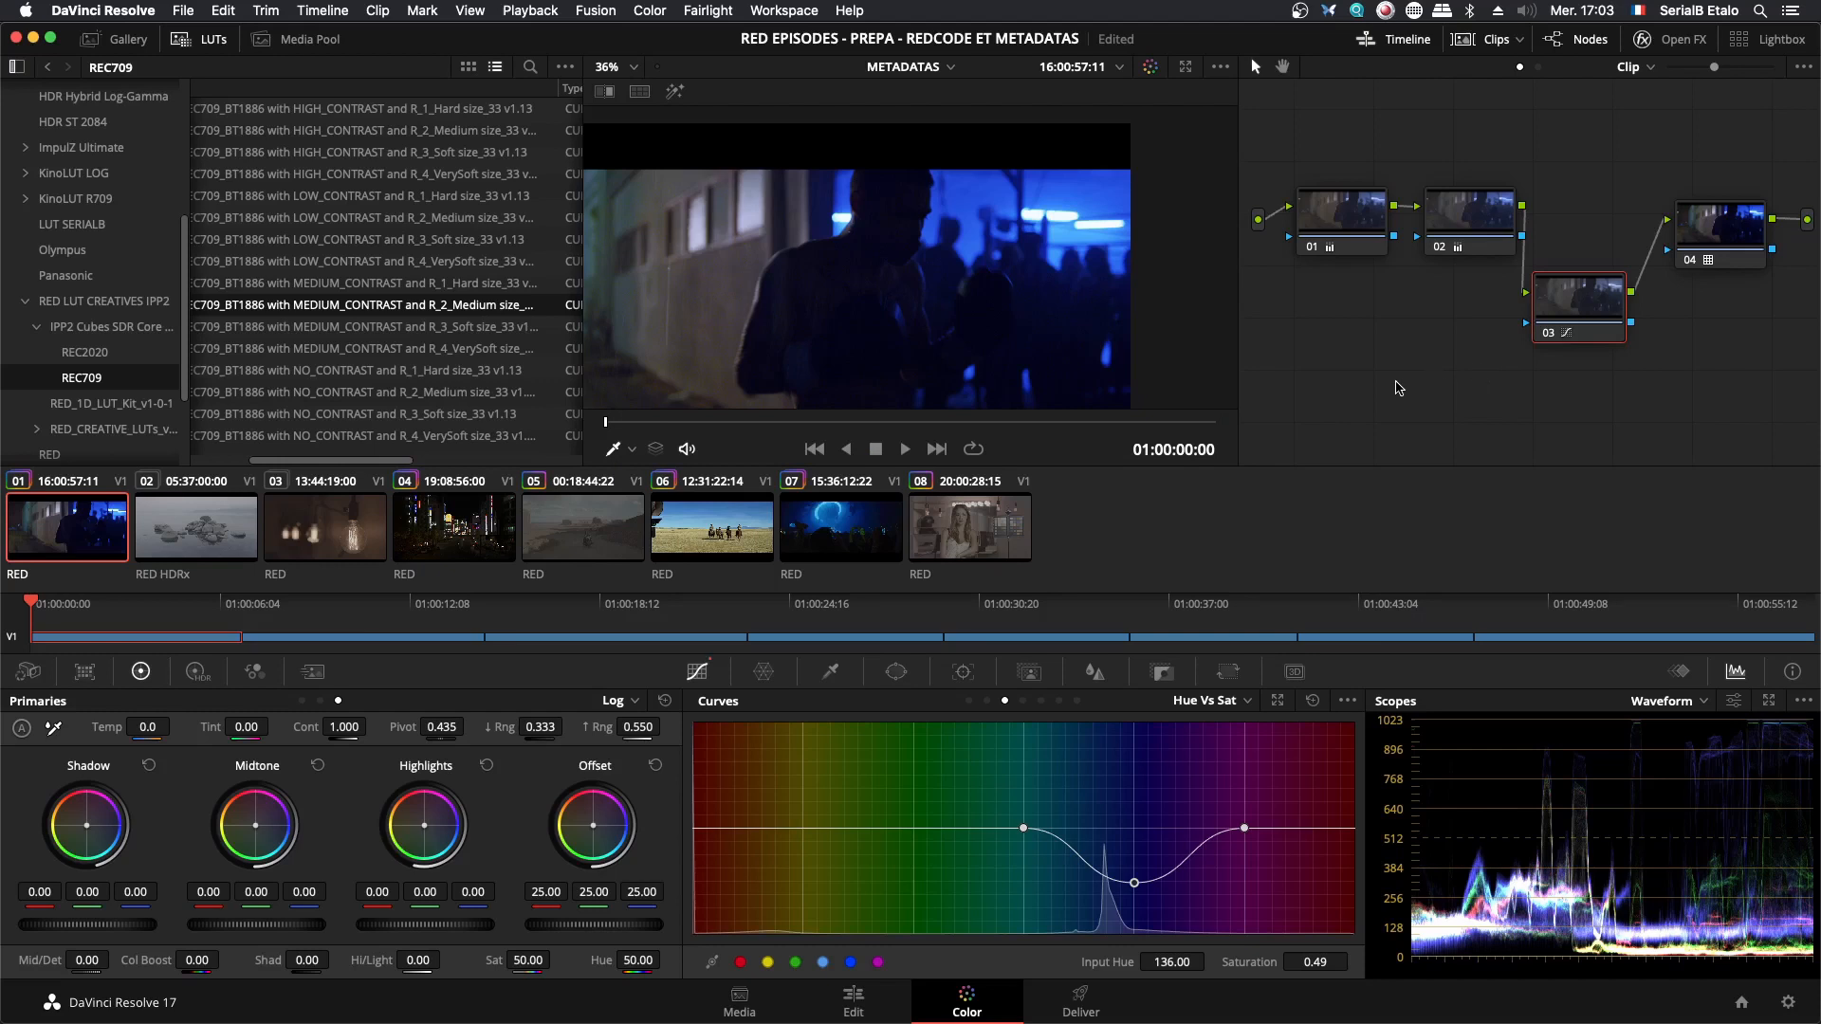
# - Switch to Preview and examine where white balance sits in the IPP2 flow chart
pyautogui.press('super+Tab')
pyautogui.press('super+shift+Tab')
pyautogui.press('super+shift+Tab')
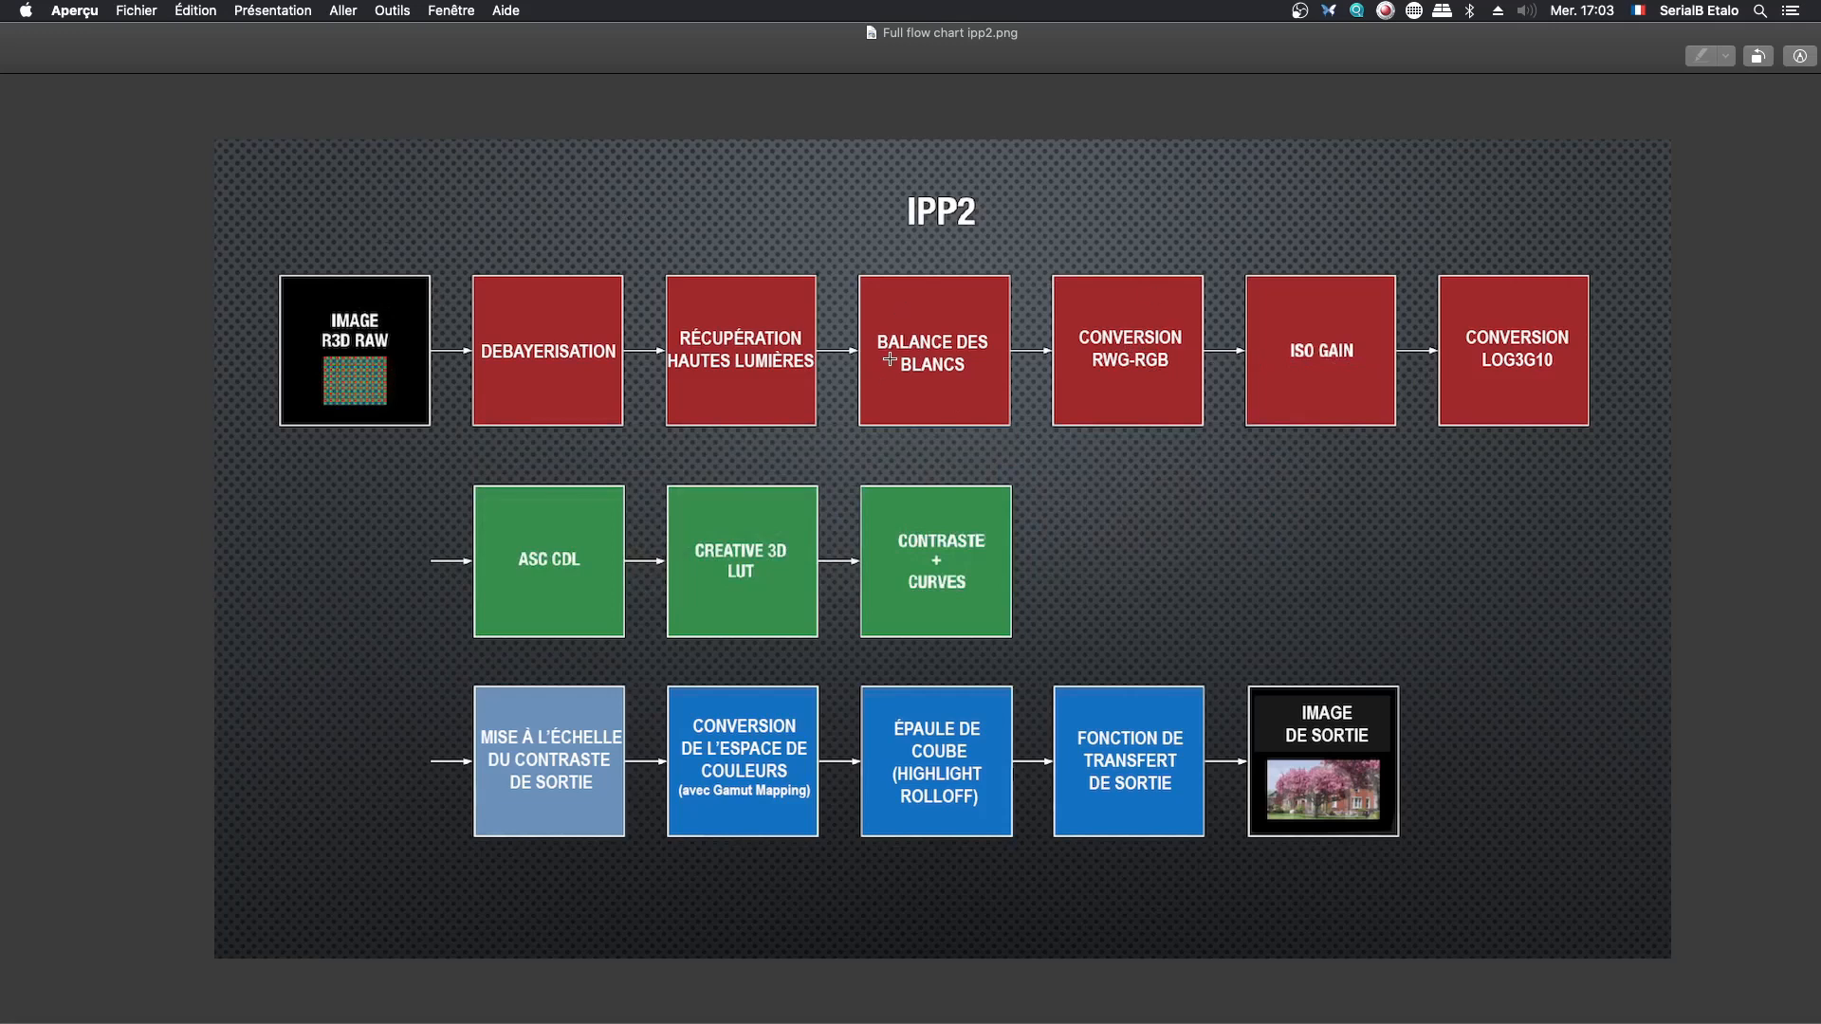
# - Switch to DaVinci Resolve and replace the three correction nodes before the LUT node with a single empty node
pyautogui.press('super+Tab')
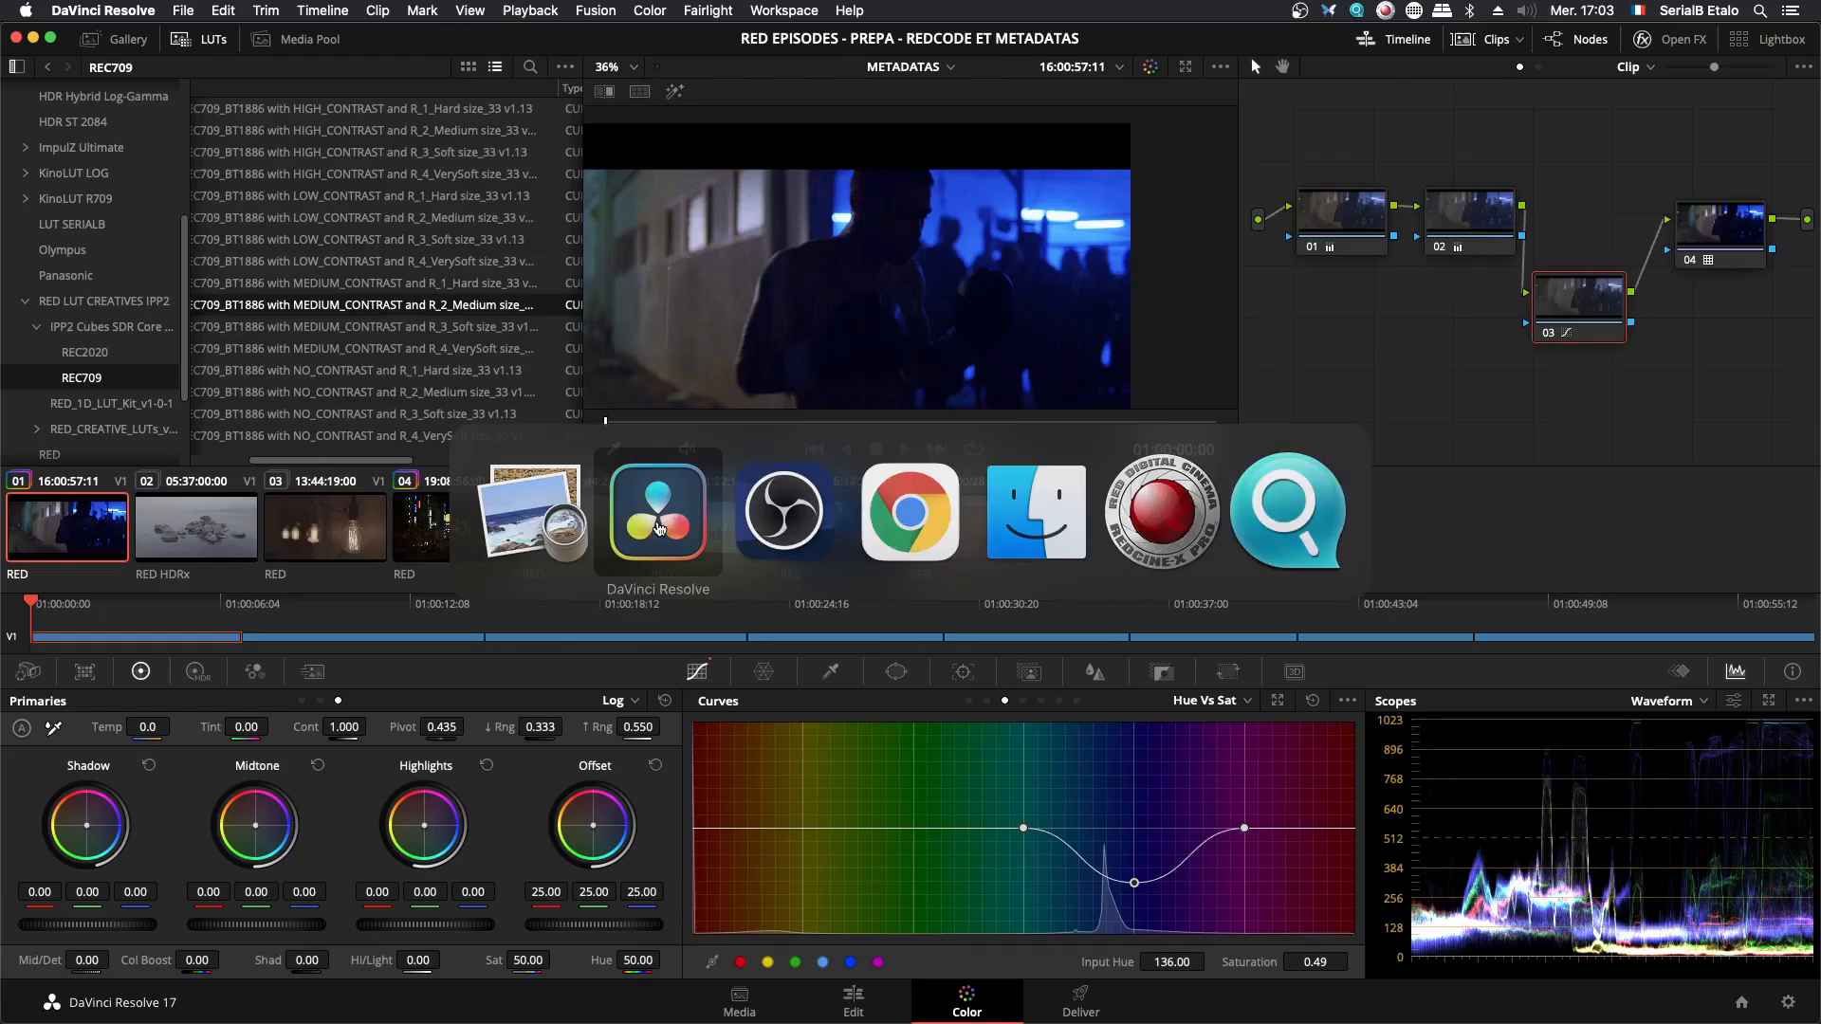
pyautogui.moveTo(1588, 400); pyautogui.dragTo(1254, 57)
pyautogui.press('Delete')
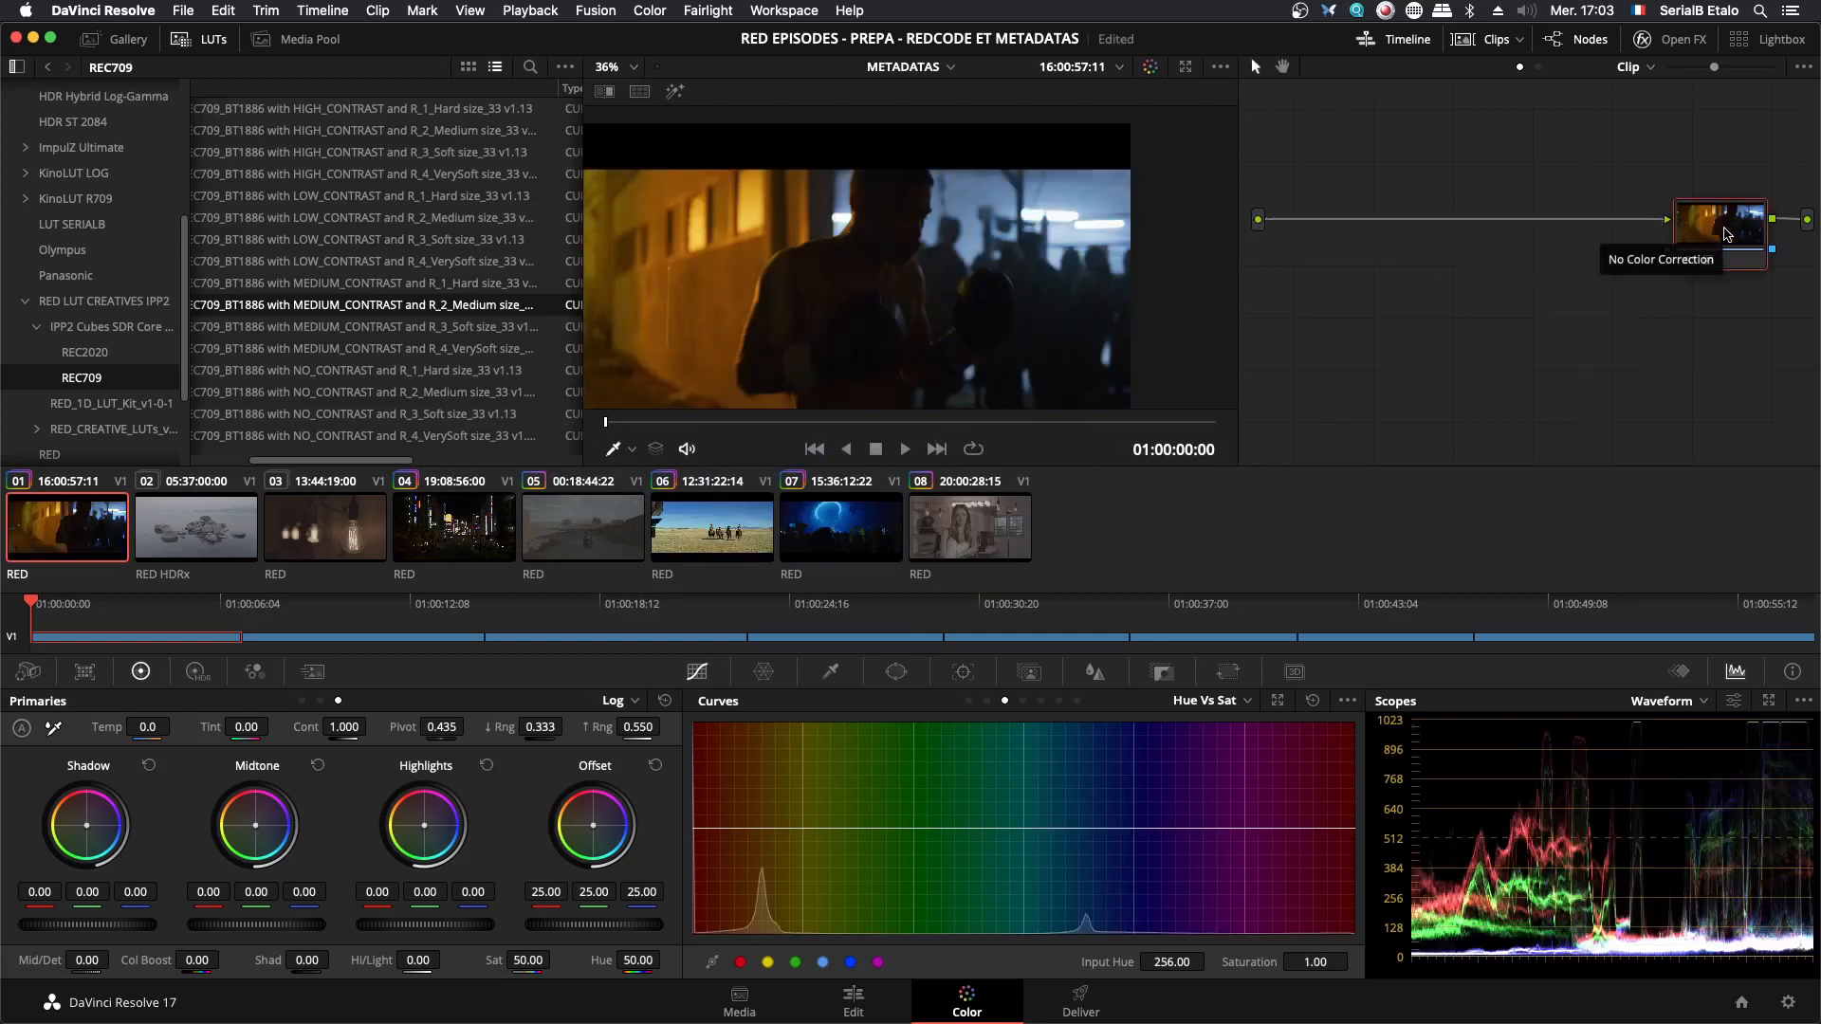
pyautogui.hotkey('shift', 's')
# - Set the clip's Camera Raw Color Temp to 1700 and Tint to -30.28 to white-balance the building wall
pyautogui.click(28, 673)
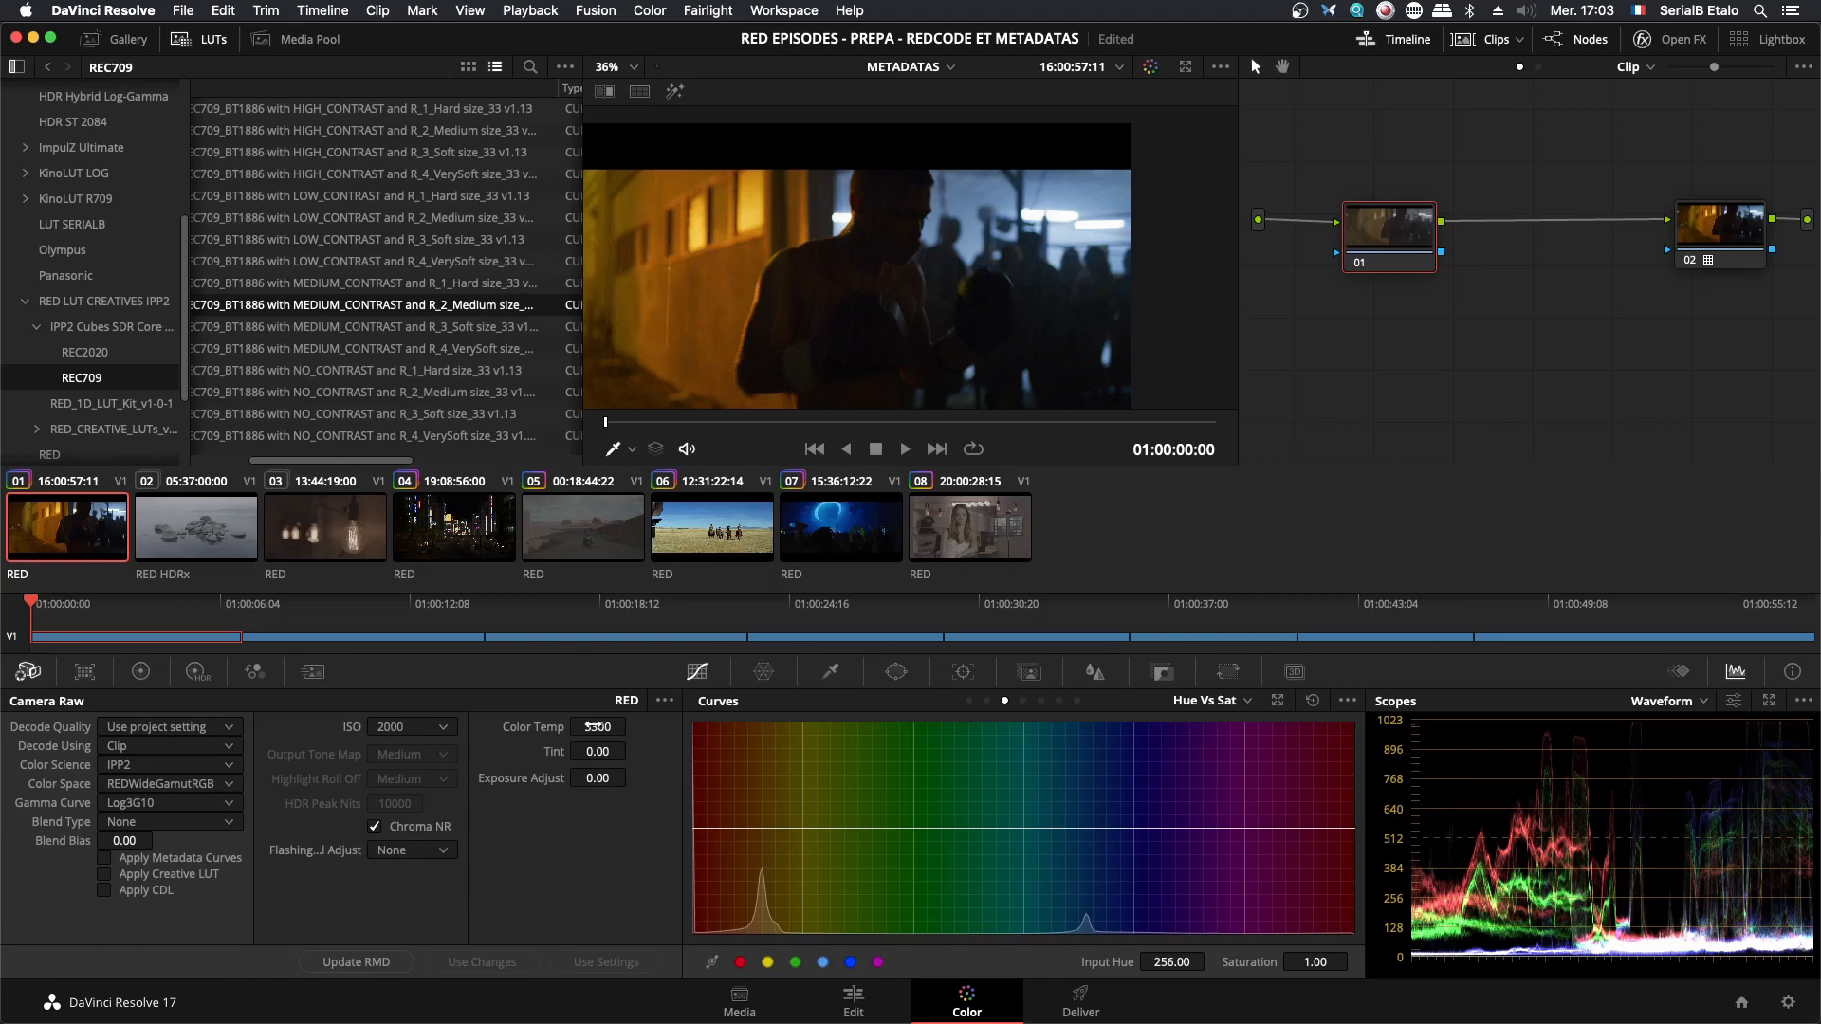
pyautogui.scroll(-1, 948, 306)
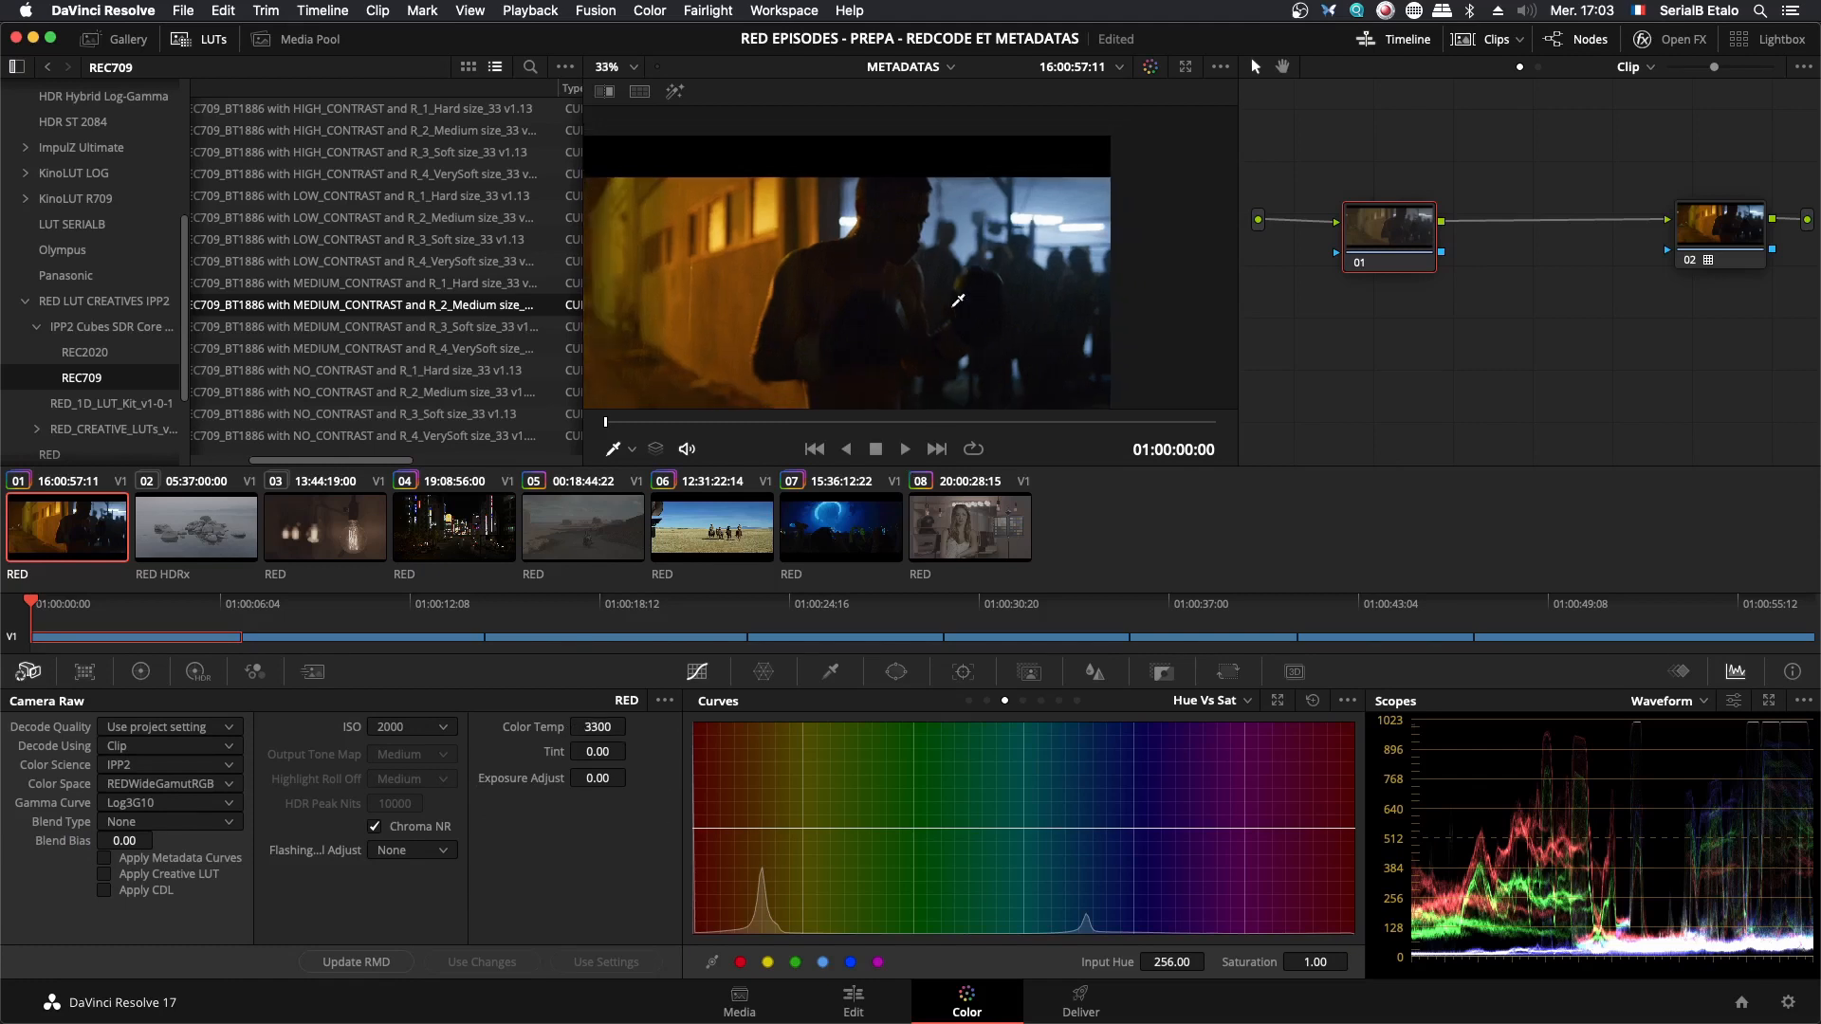
pyautogui.moveTo(951, 306); pyautogui.dragTo(1012, 274)
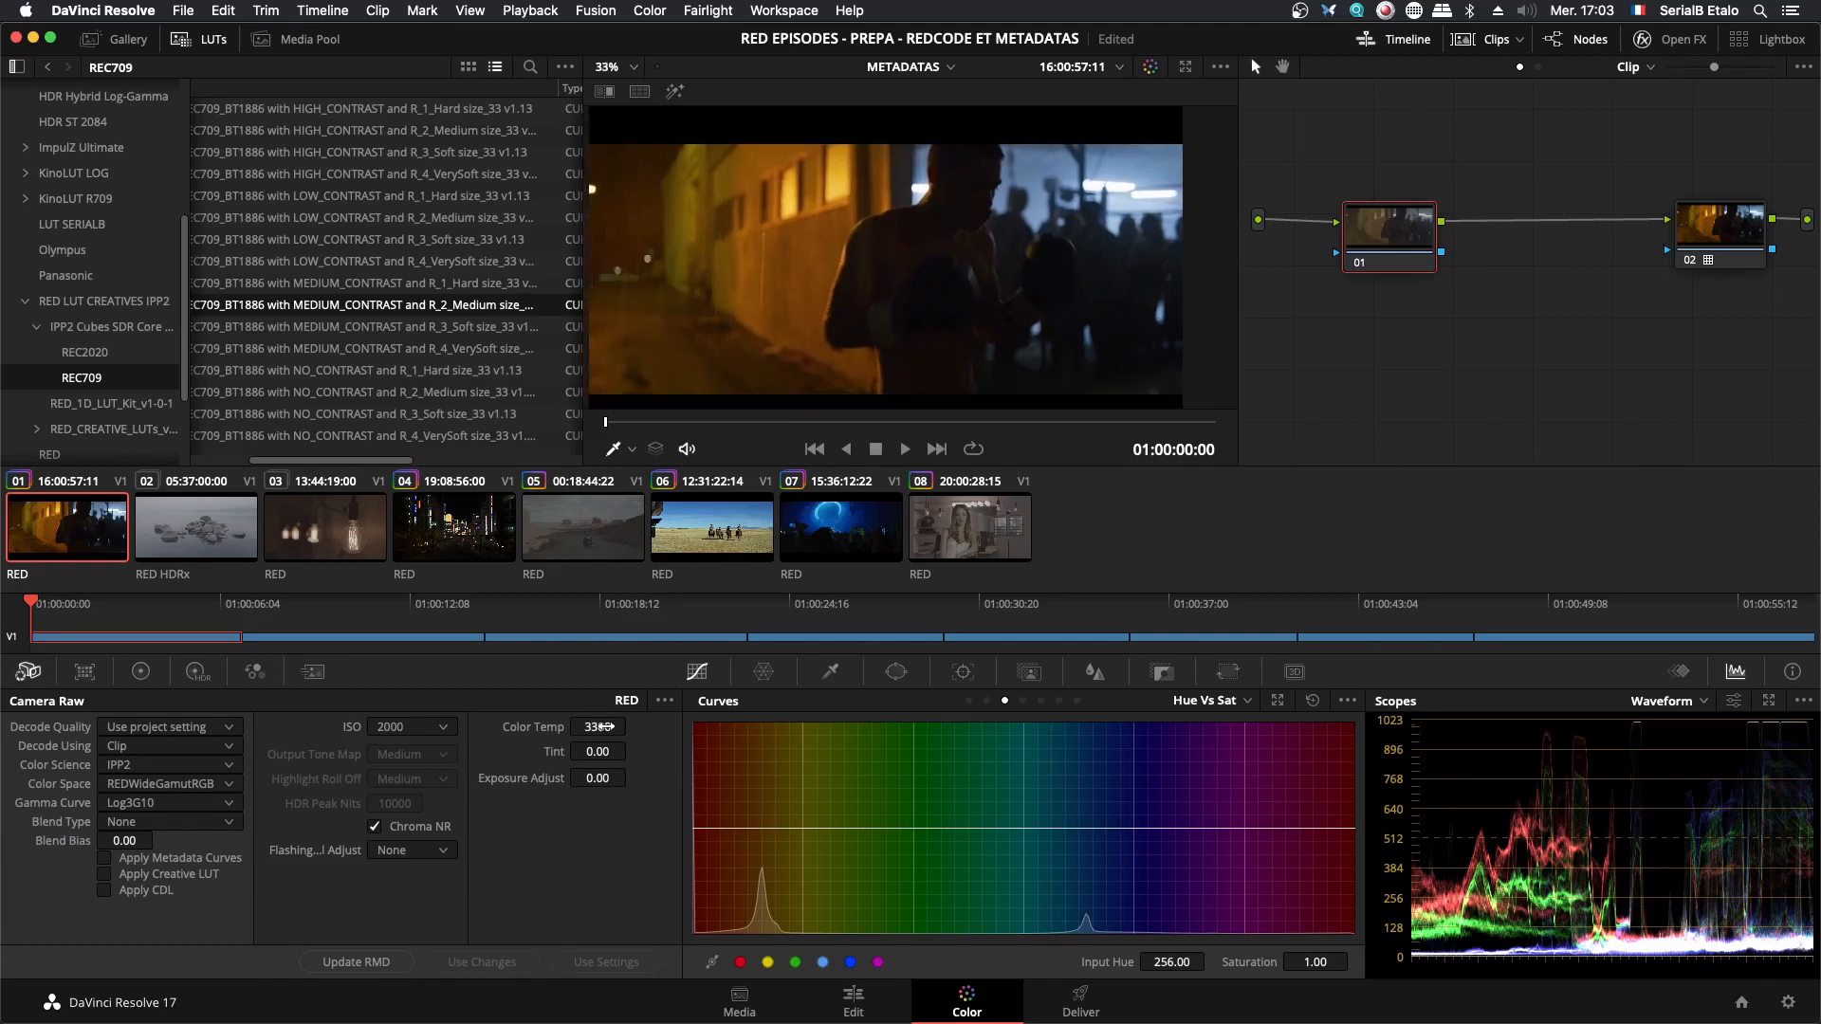
pyautogui.moveTo(598, 727); pyautogui.dragTo(484, 727)
pyautogui.moveTo(593, 756); pyautogui.dragTo(517, 752)
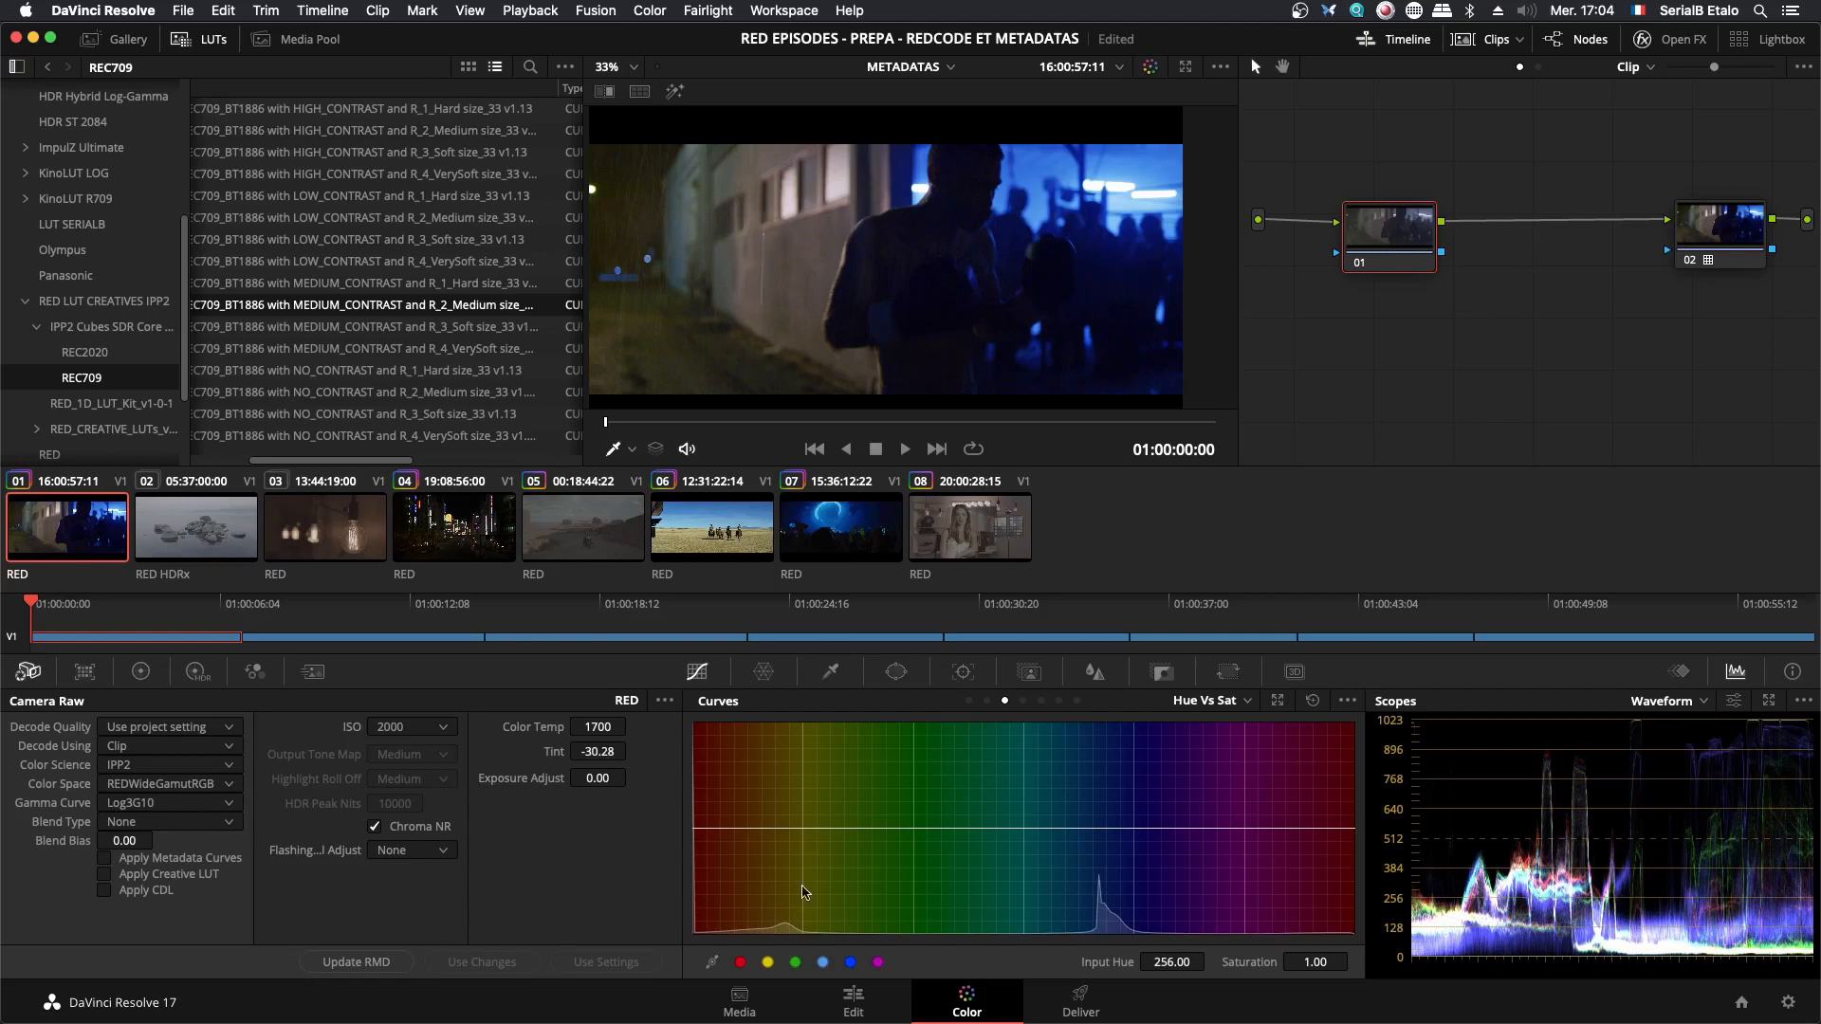
# - Examine the wall, the ground, the boxer's silhouette and the blue-lit crowd for color shifts from the raw white balance
pyautogui.moveTo(1411, 232); pyautogui.dragTo(1366, 252)
pyautogui.scroll(3, 917, 224)
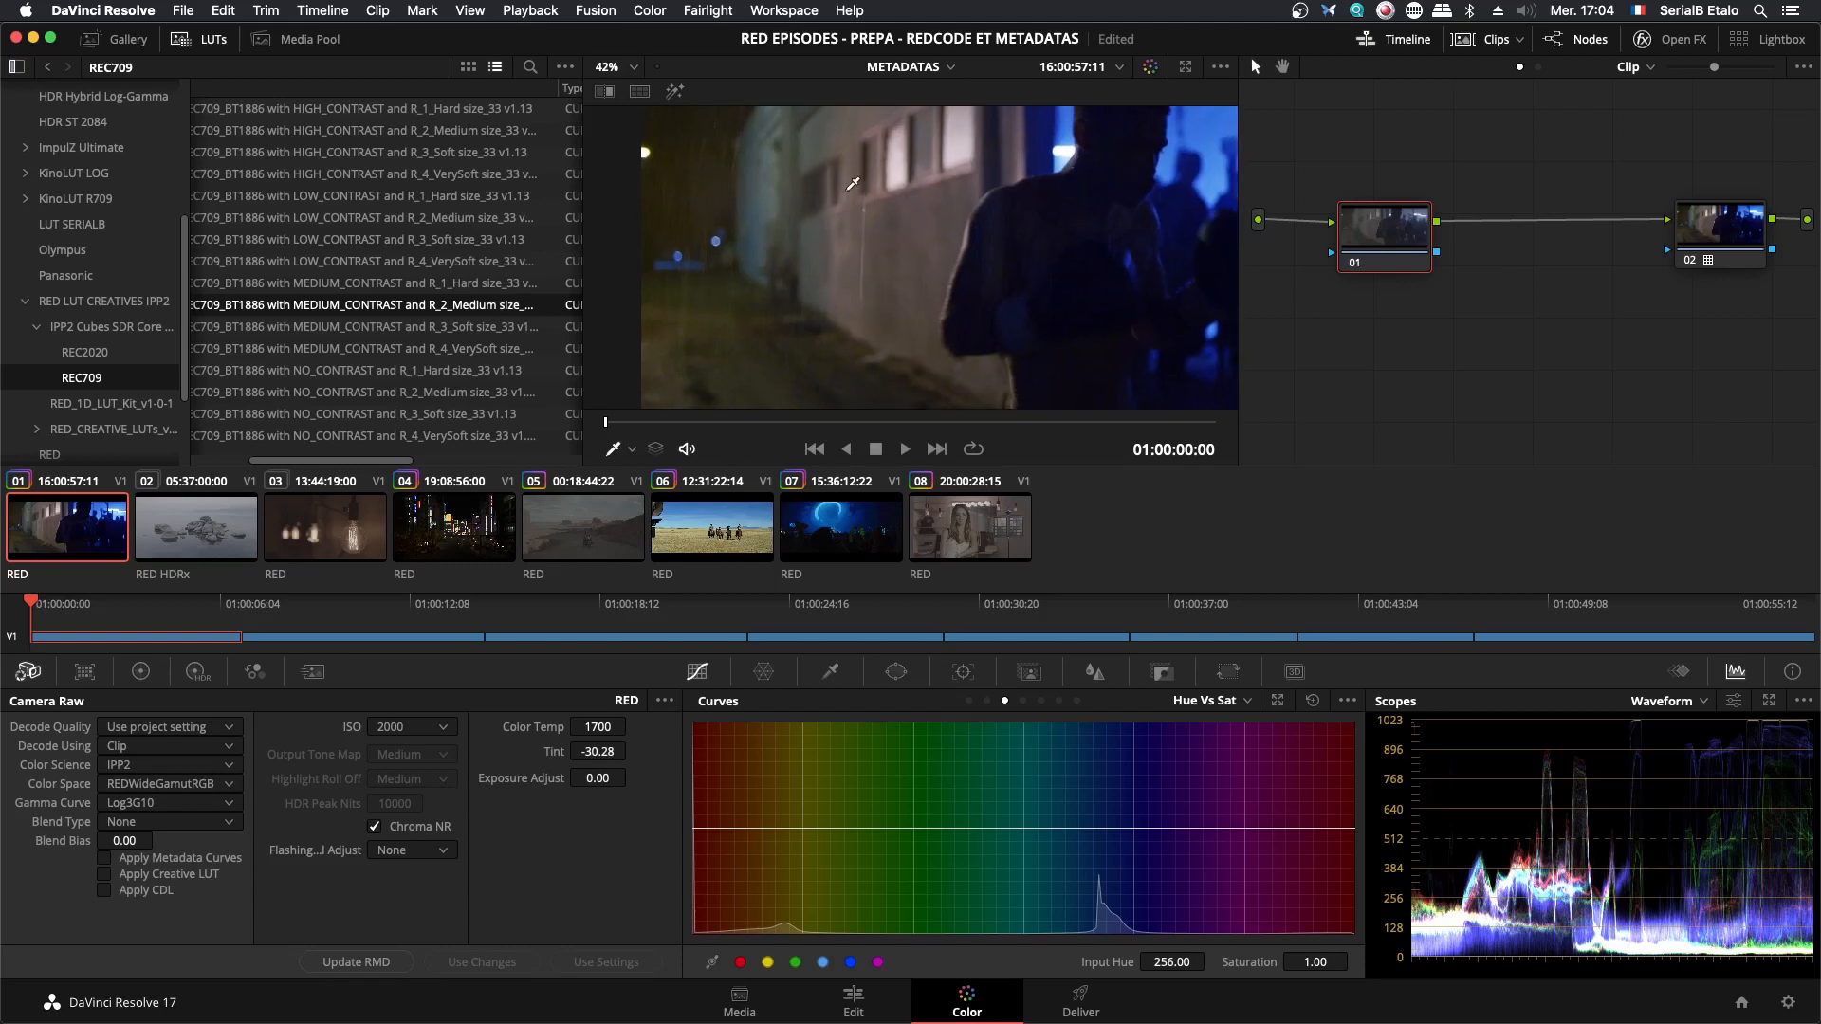
pyautogui.scroll(1, 882, 183)
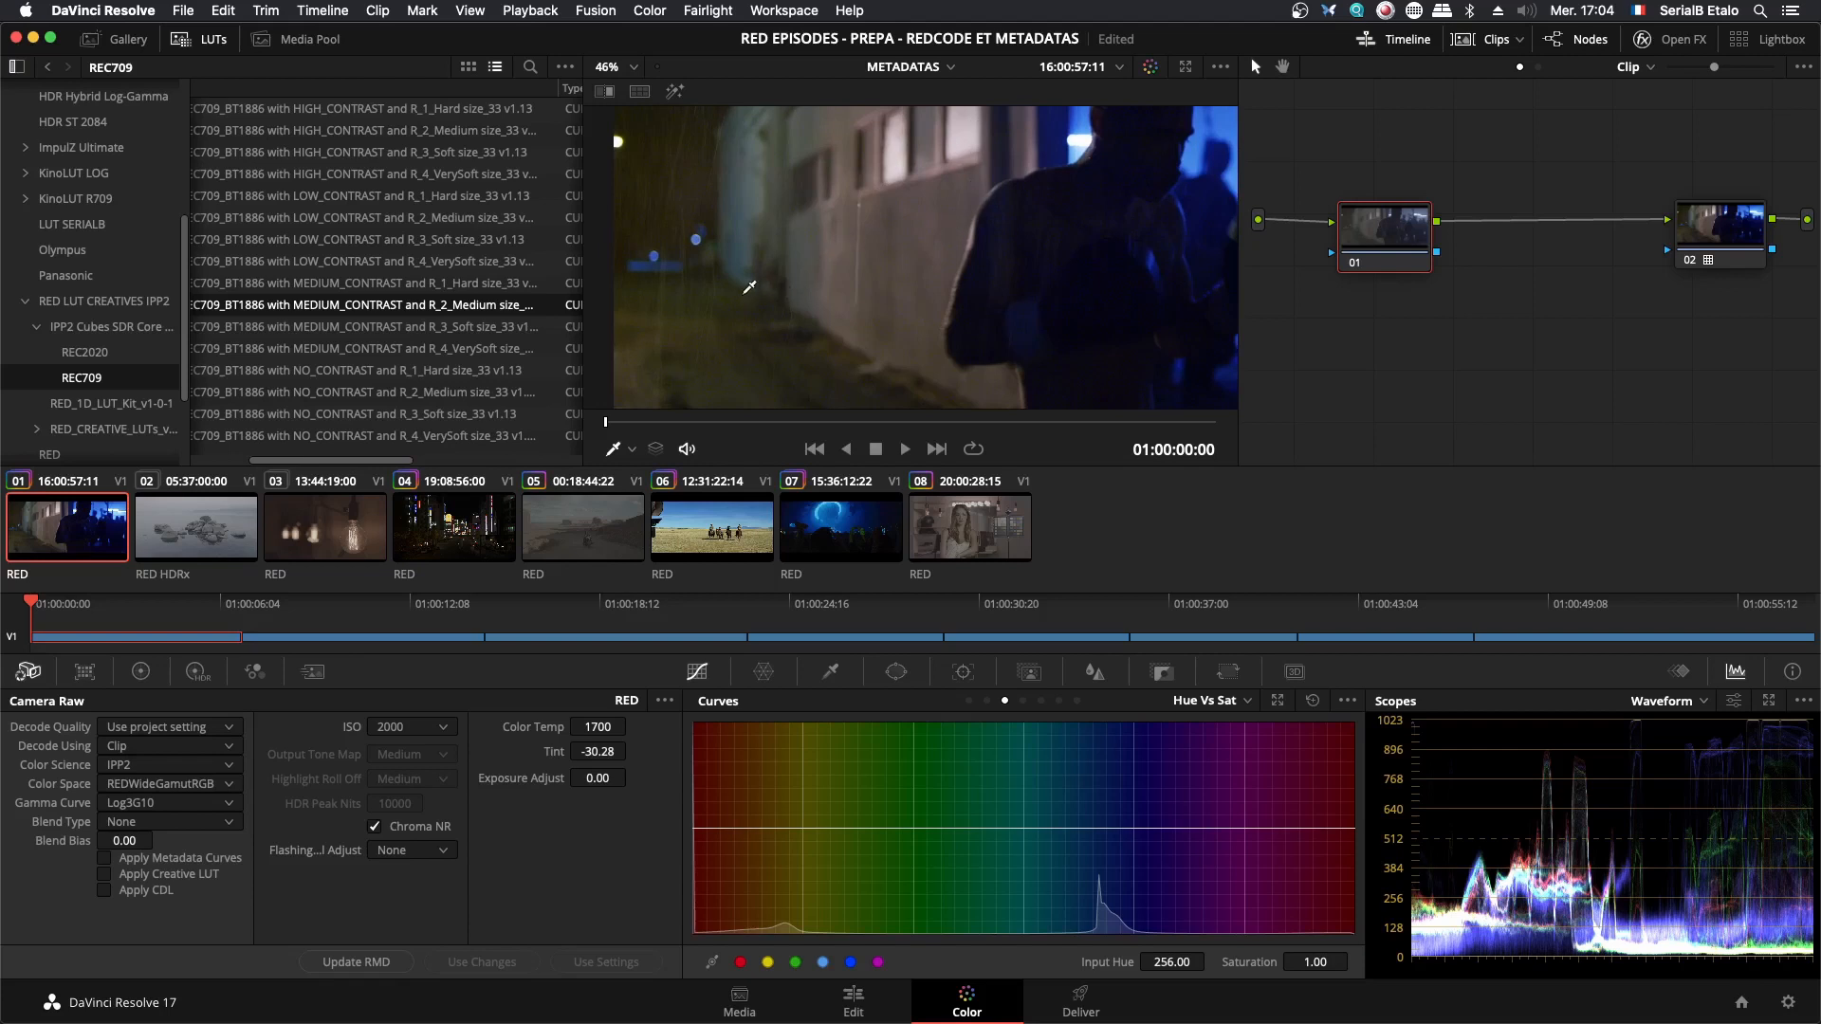
pyautogui.moveTo(1091, 336); pyautogui.dragTo(979, 331)
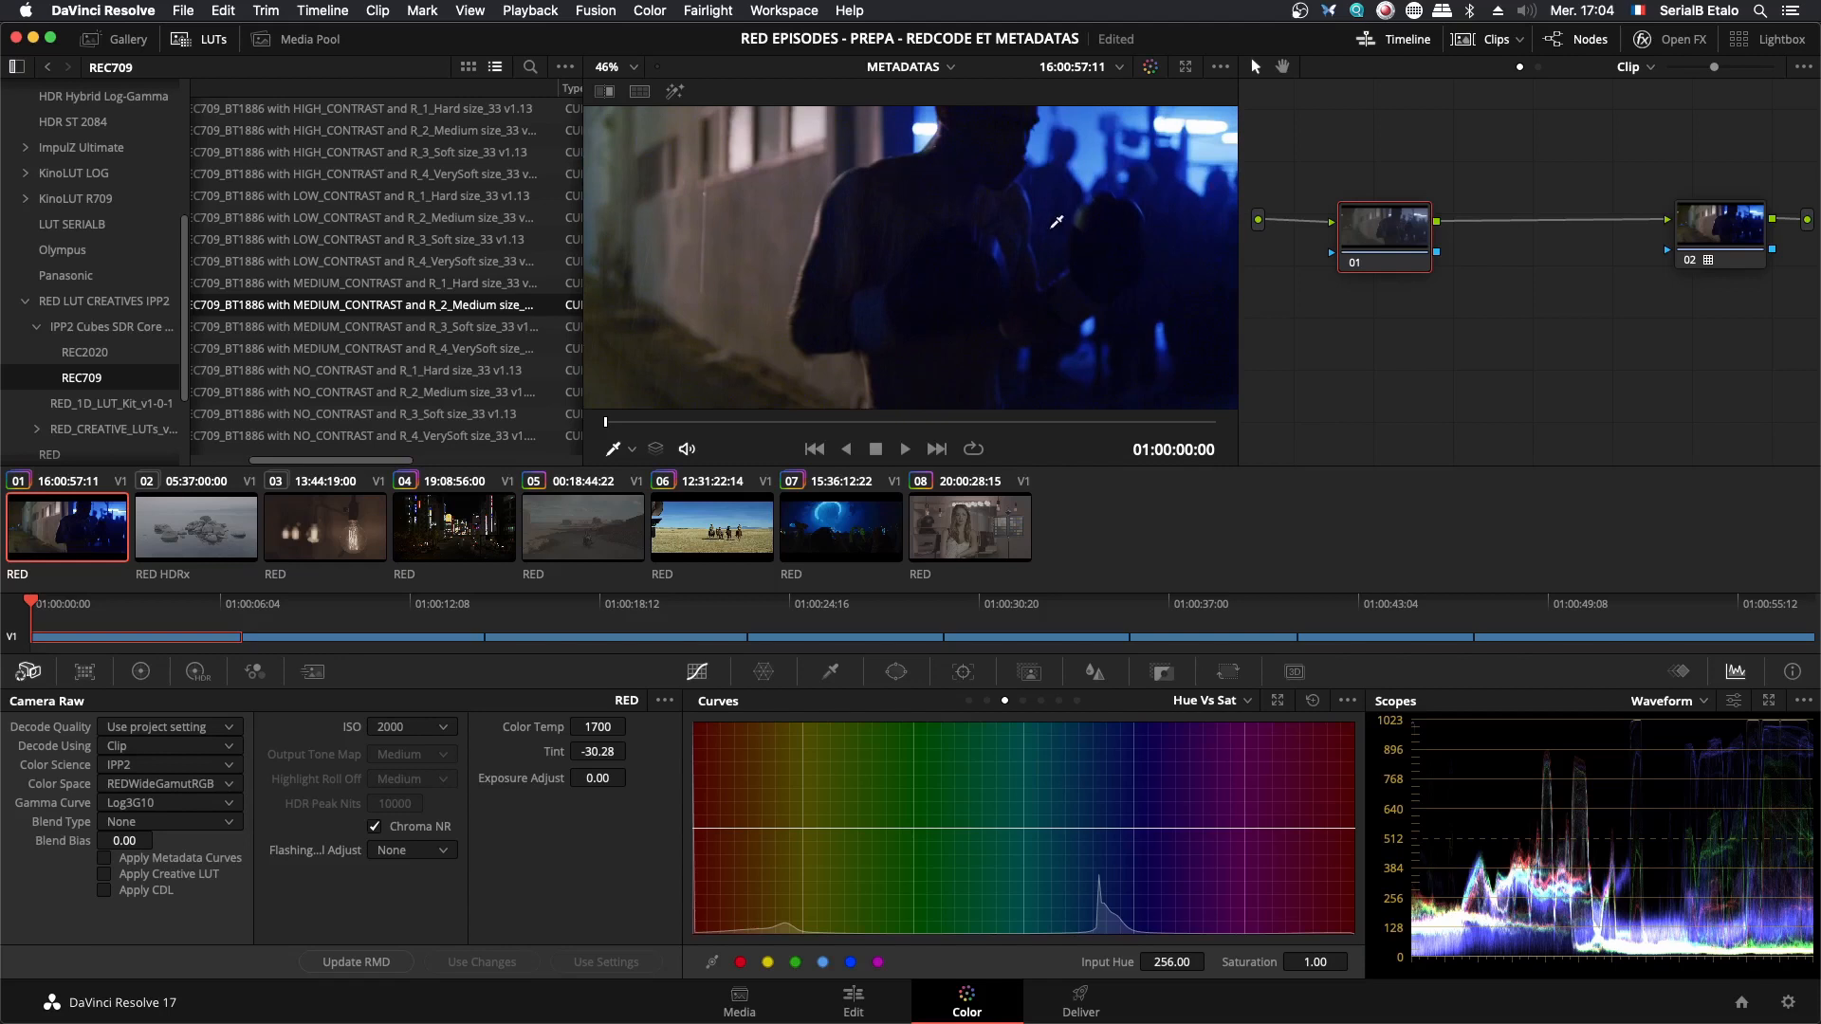
pyautogui.scroll(3, 936, 294)
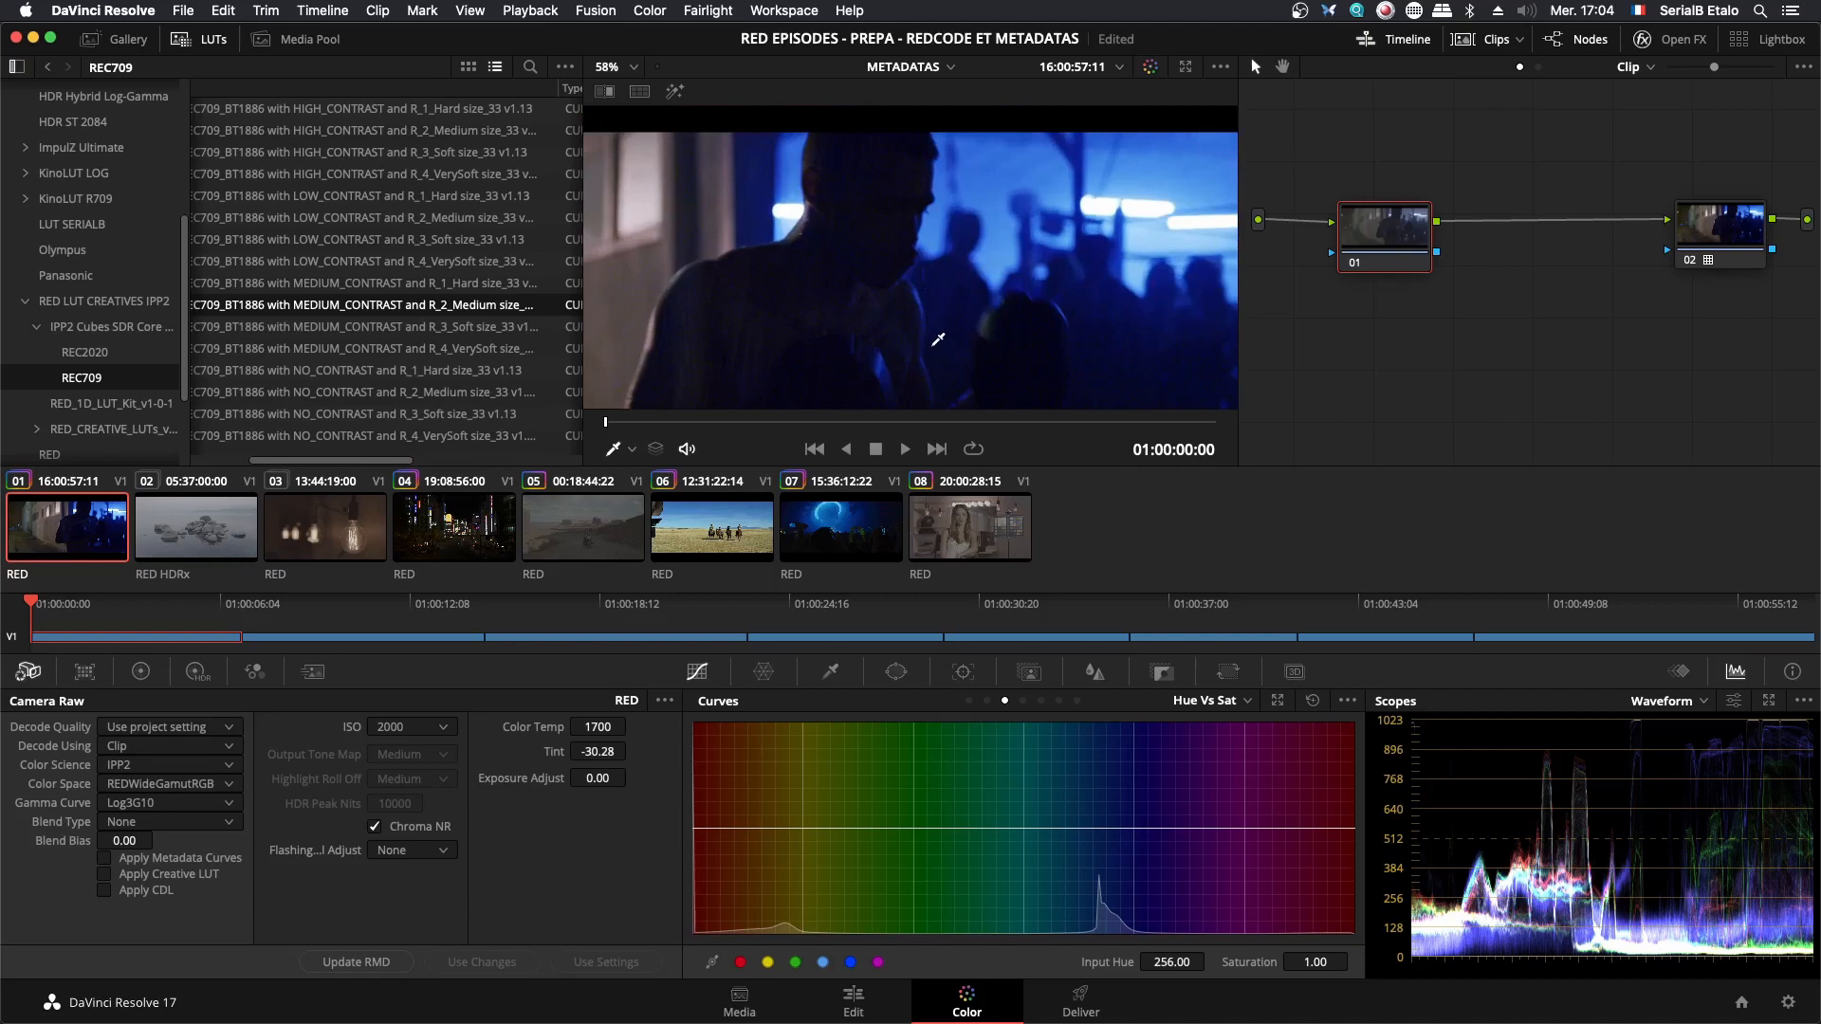
pyautogui.moveTo(934, 345); pyautogui.dragTo(1073, 229)
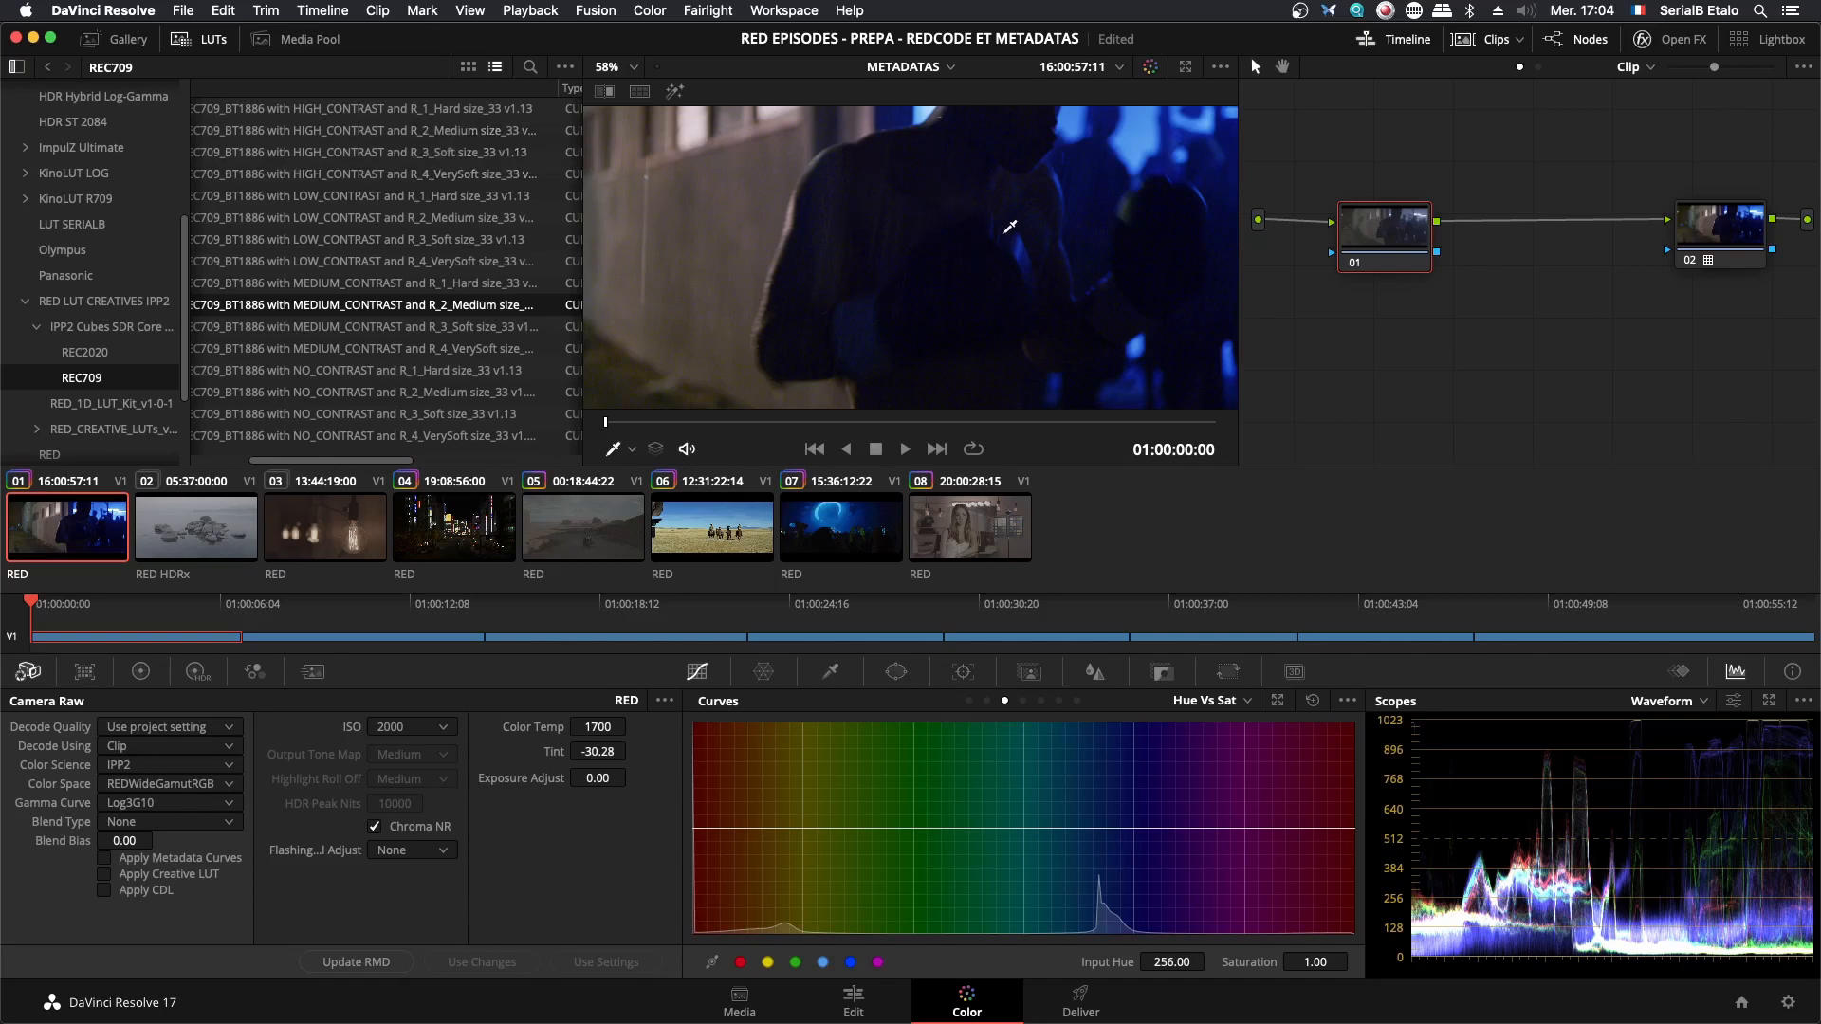
pyautogui.scroll(-5, 1014, 232)
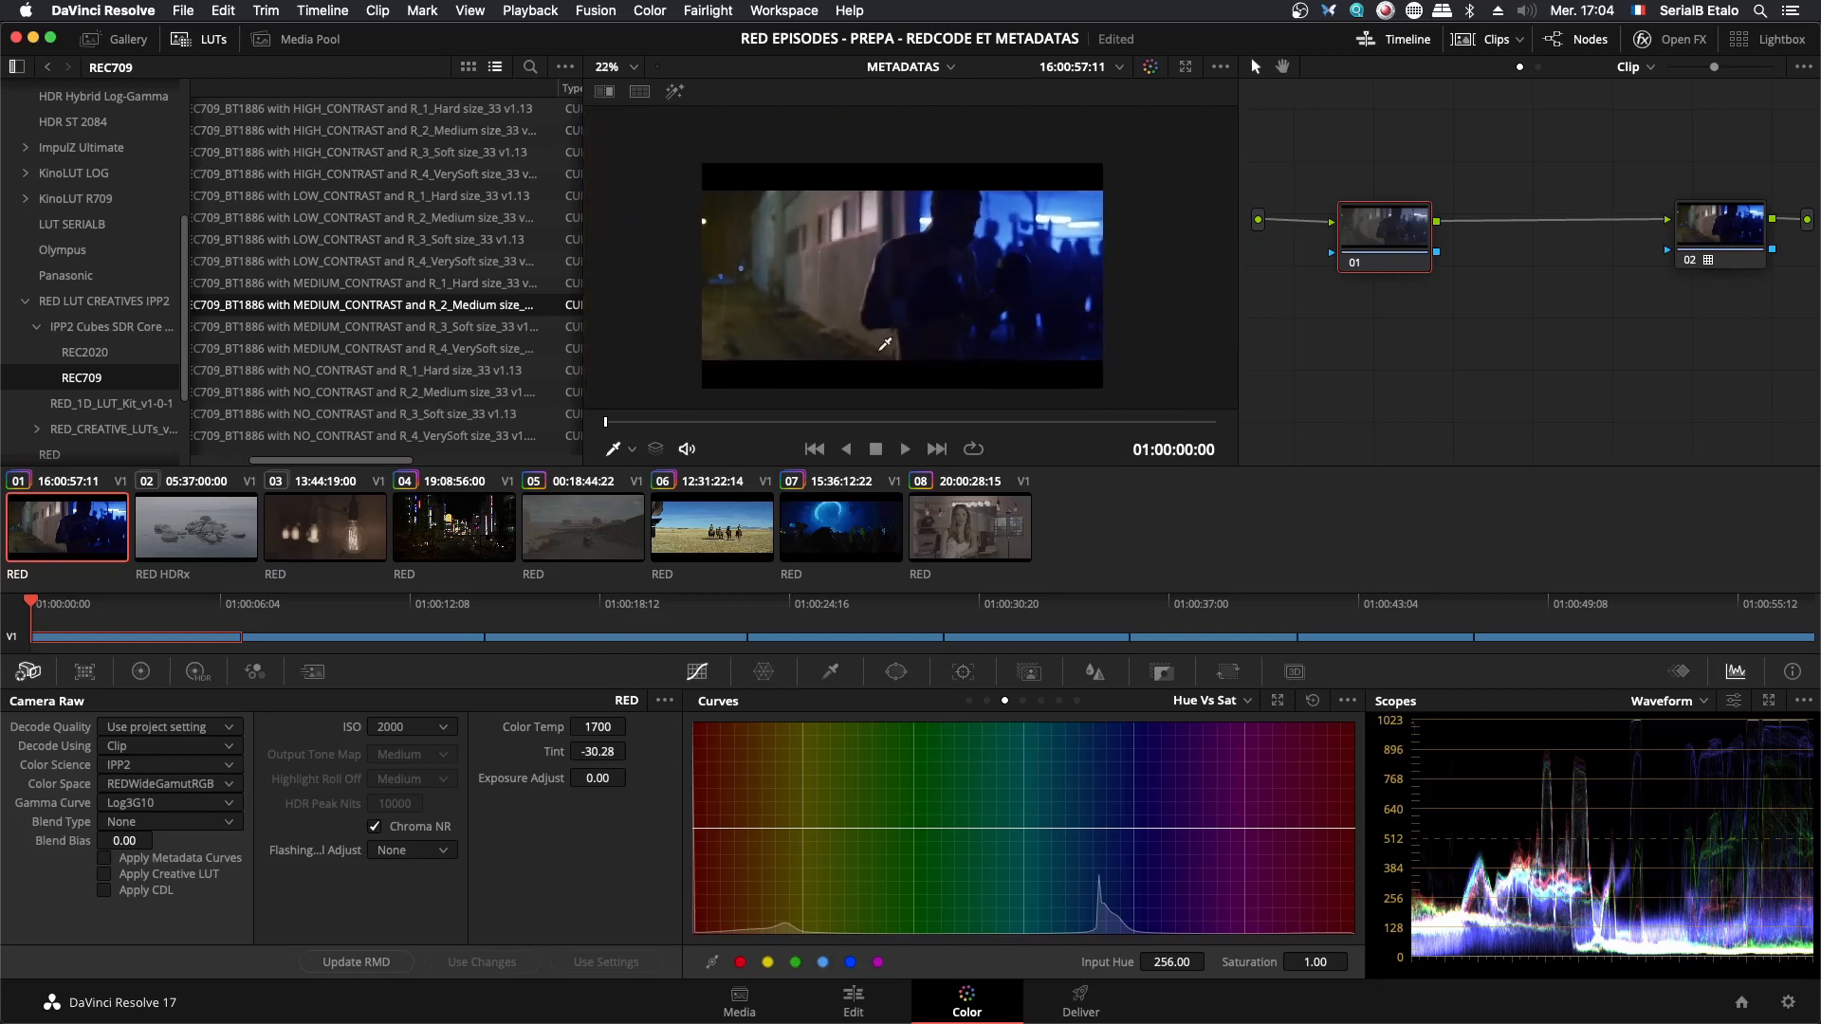